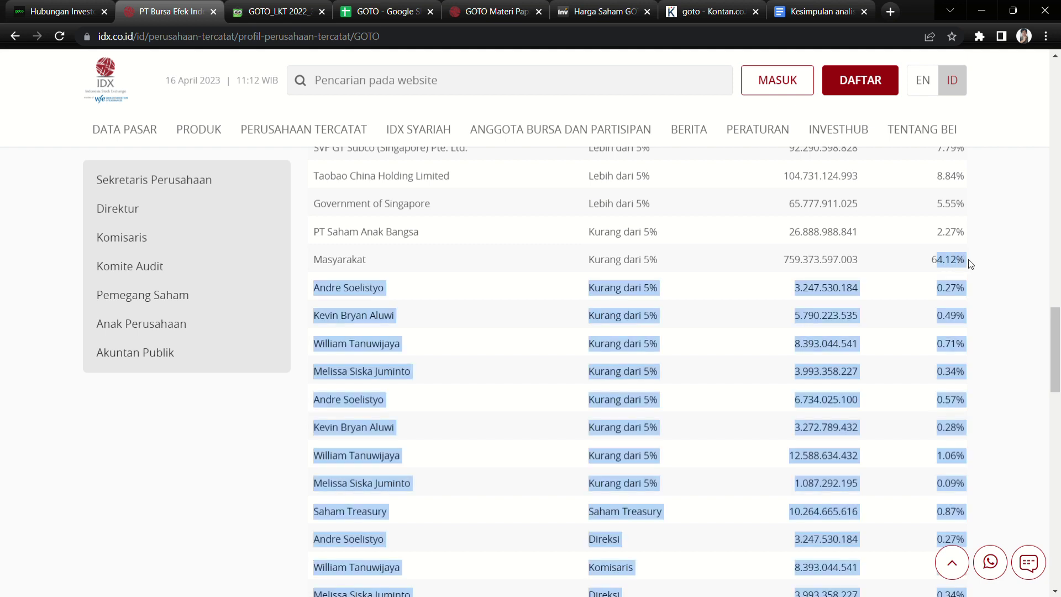
# Highlight the public (Masyarakat) entry and its percentage in the Pemegang Saham shareholder table.
pyautogui.click(916, 325)
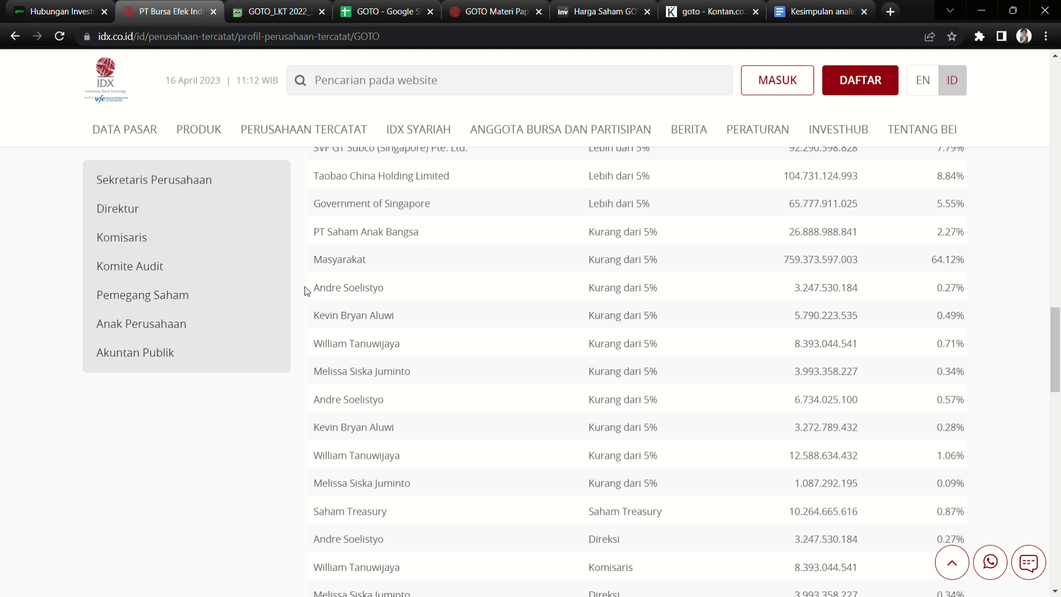
pyautogui.moveTo(339, 262); pyautogui.dragTo(367, 261)
pyautogui.moveTo(932, 260); pyautogui.dragTo(967, 262)
pyautogui.scroll(1, 926, 313)
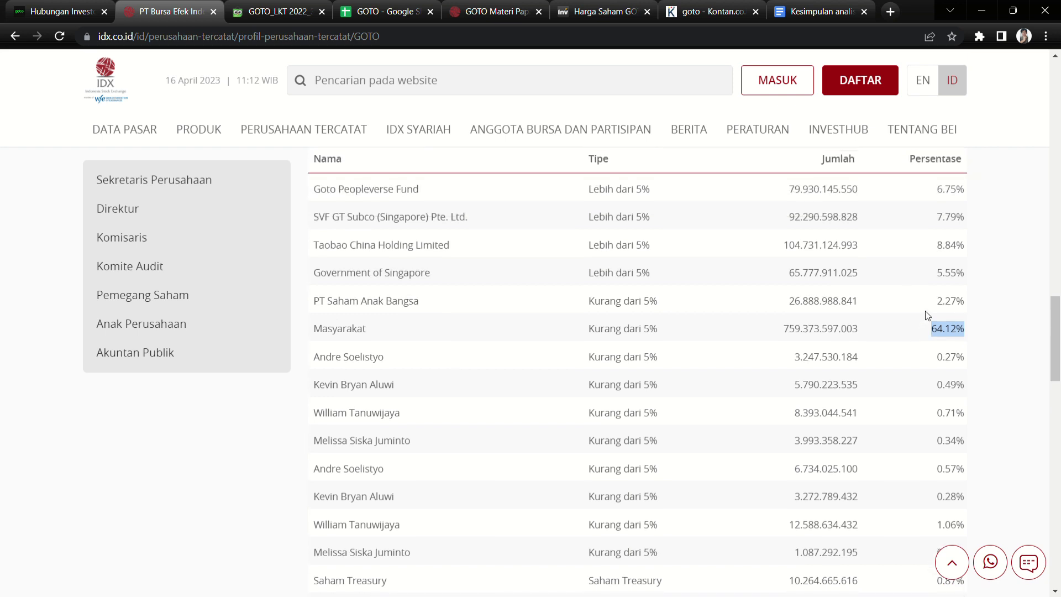
# Review the shareholder table from the holders above 5% through the individual founders, directors and commissioners in the last rows.
pyautogui.moveTo(338, 189); pyautogui.dragTo(424, 280)
pyautogui.moveTo(313, 412); pyautogui.dragTo(350, 409)
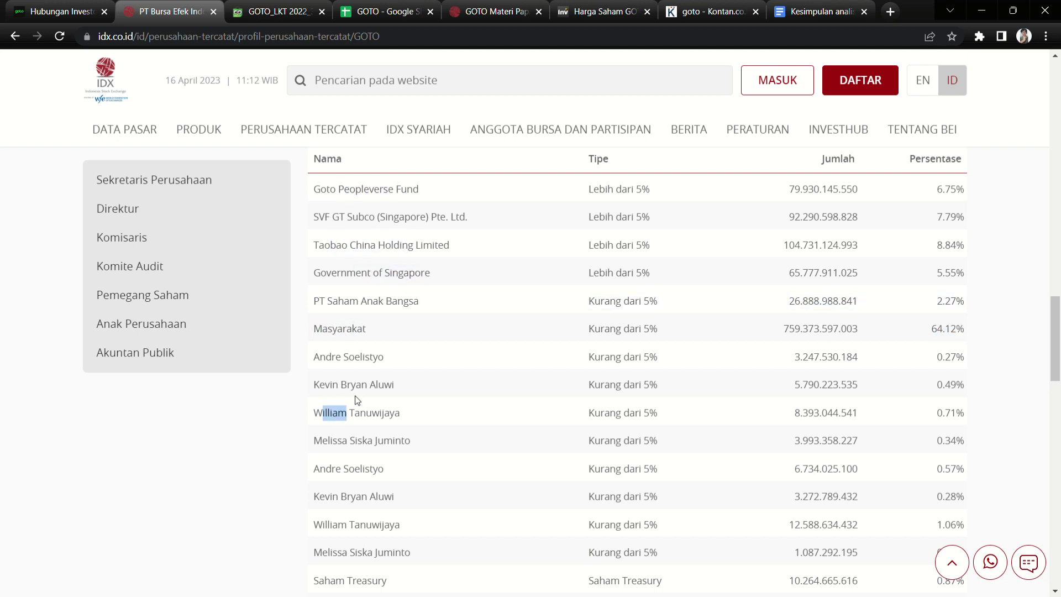
pyautogui.scroll(-3, 315, 417)
pyautogui.moveTo(337, 452); pyautogui.dragTo(396, 452)
pyautogui.scroll(-1, 364, 509)
pyautogui.scroll(-1, 364, 505)
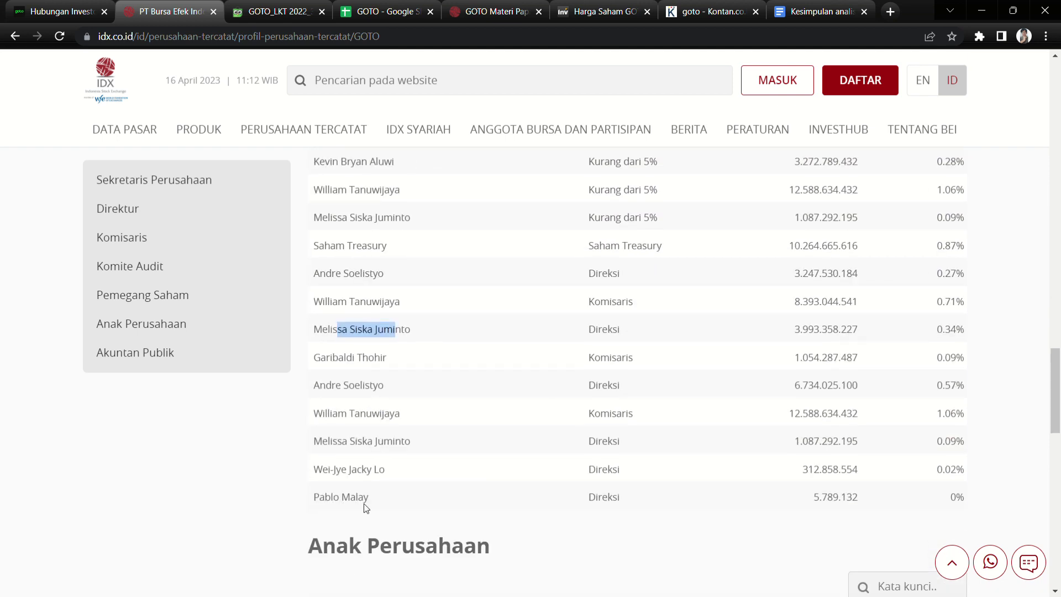
# Re-examine the institutional holders such as Taobao China Holding Limited and PT Saham Anak Bangsa, along with the individual holders below 5%.
pyautogui.scroll(6, 381, 387)
pyautogui.moveTo(363, 285); pyautogui.dragTo(417, 286)
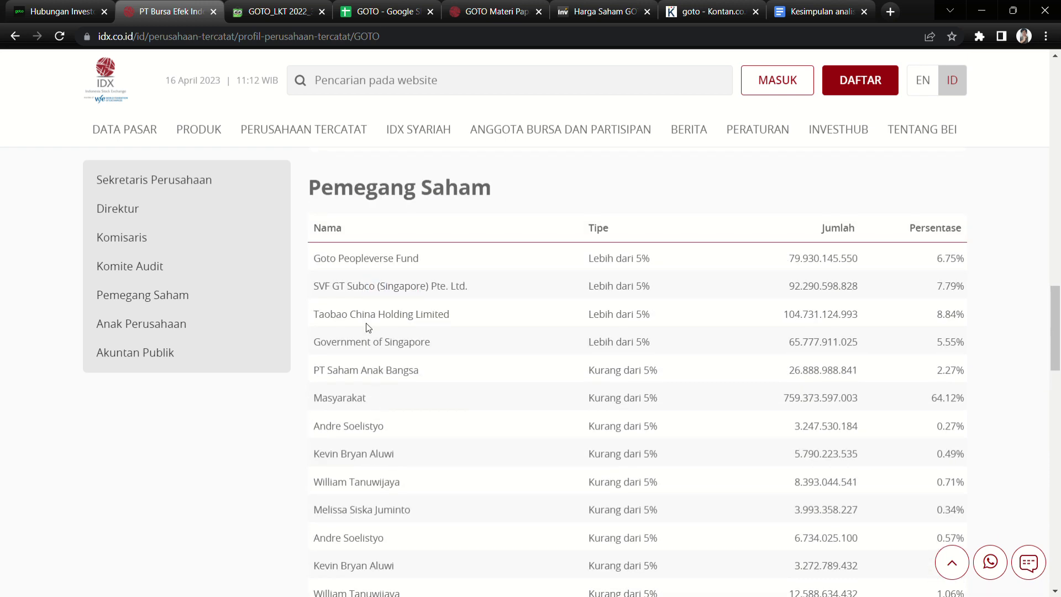
pyautogui.moveTo(363, 314); pyautogui.dragTo(439, 320)
pyautogui.moveTo(360, 370); pyautogui.dragTo(425, 370)
pyautogui.moveTo(338, 453); pyautogui.dragTo(396, 453)
pyautogui.scroll(-3, 367, 507)
pyautogui.scroll(2, 348, 475)
pyautogui.scroll(-2, 355, 479)
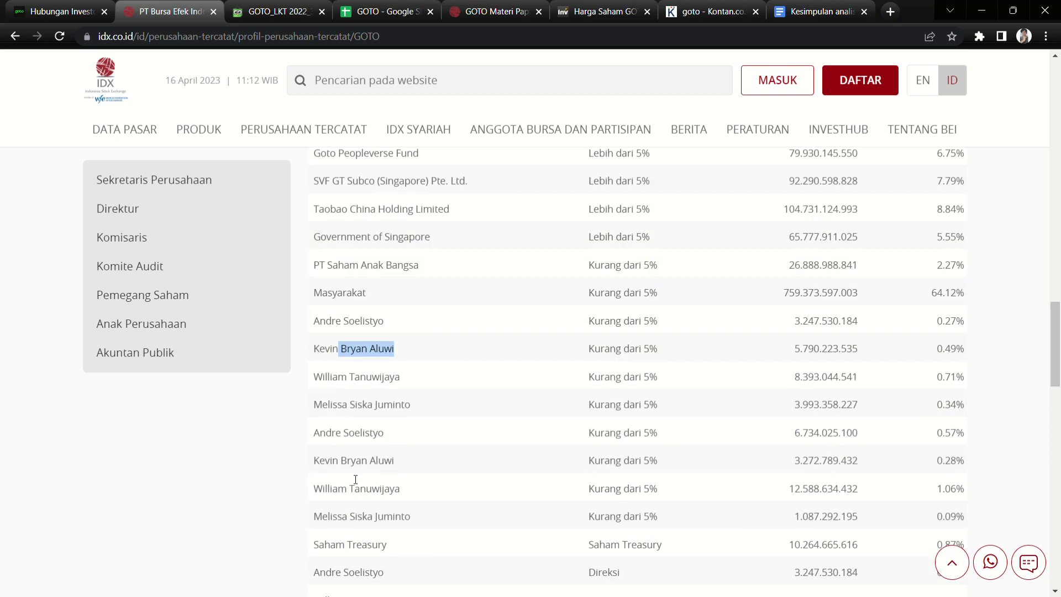
pyautogui.moveTo(339, 455); pyautogui.dragTo(436, 460)
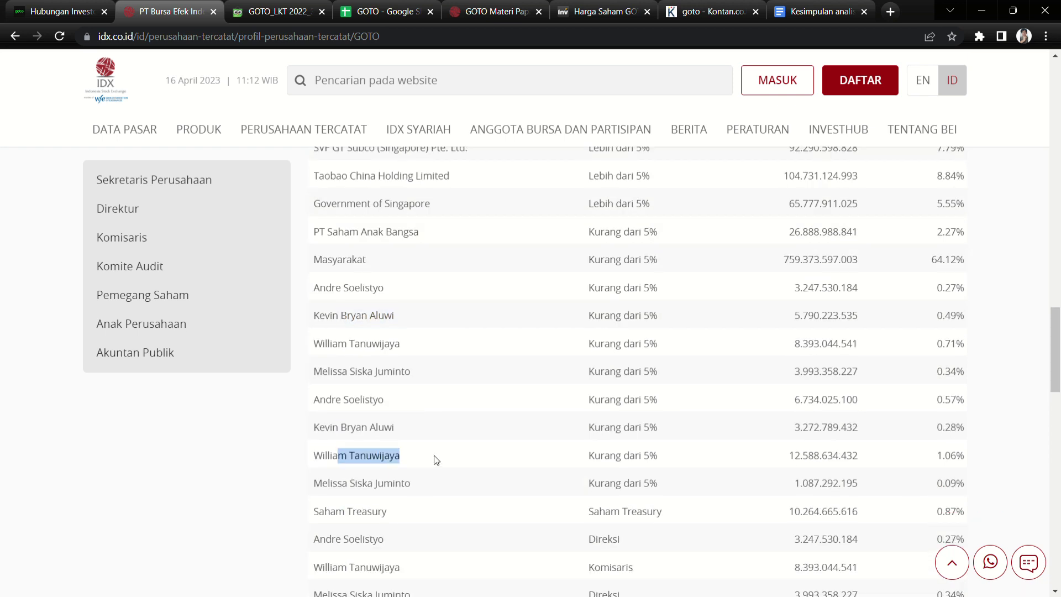
# Examine the Direktur and Komisaris lists to see which people run and supervise the company.
pyautogui.scroll(8, 437, 460)
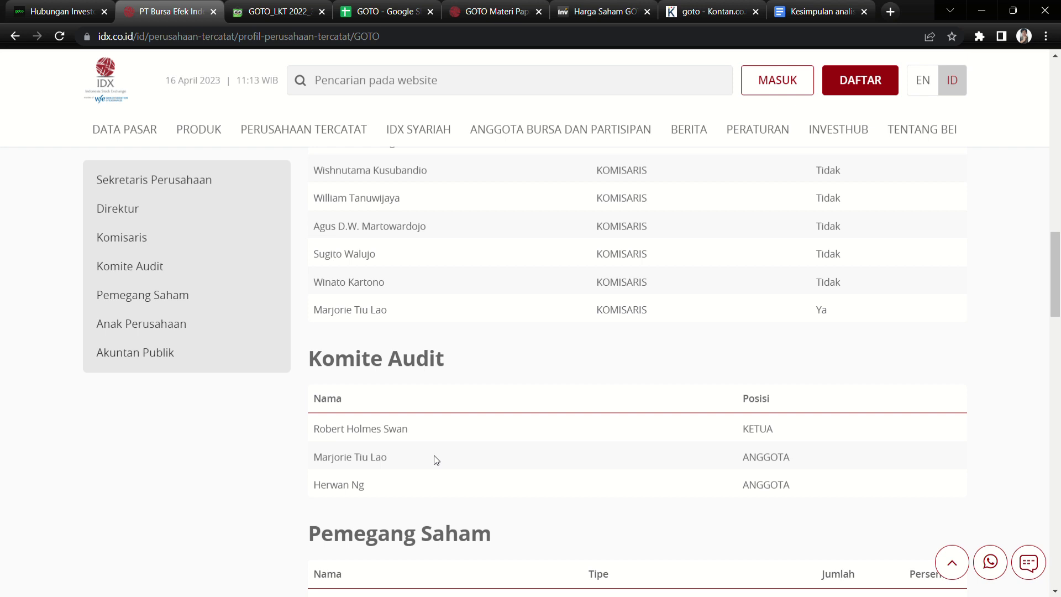
pyautogui.scroll(-5, 435, 462)
pyautogui.scroll(7, 436, 465)
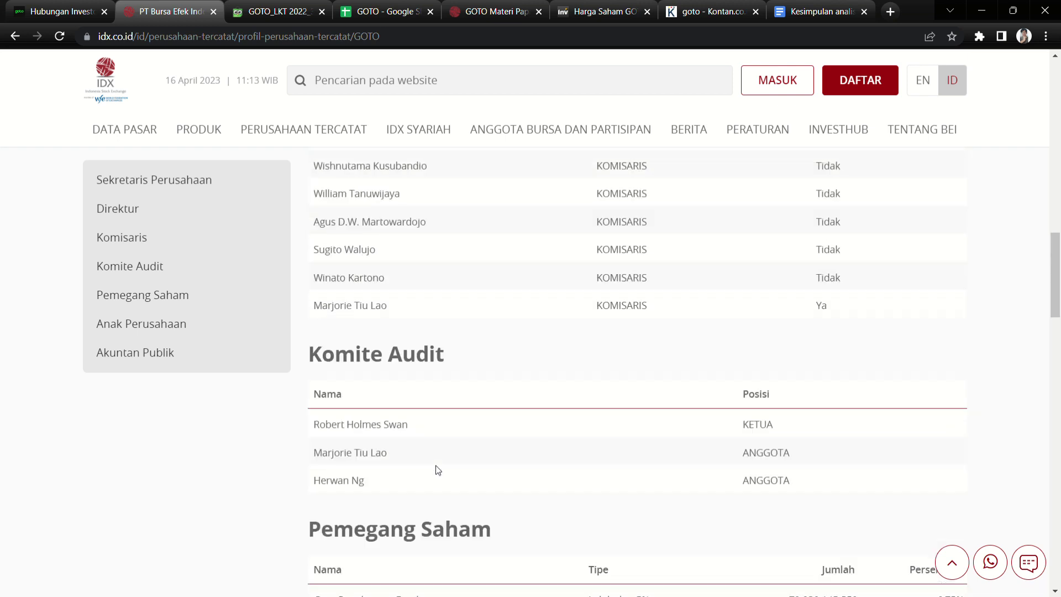
pyautogui.scroll(7, 435, 476)
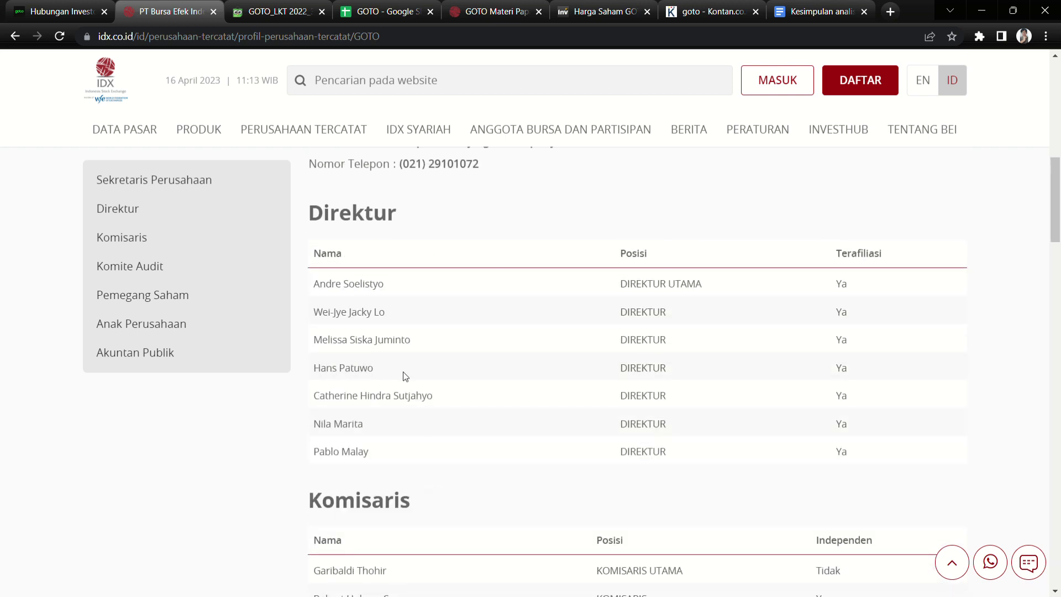
pyautogui.scroll(-5, 422, 398)
pyautogui.scroll(4, 422, 391)
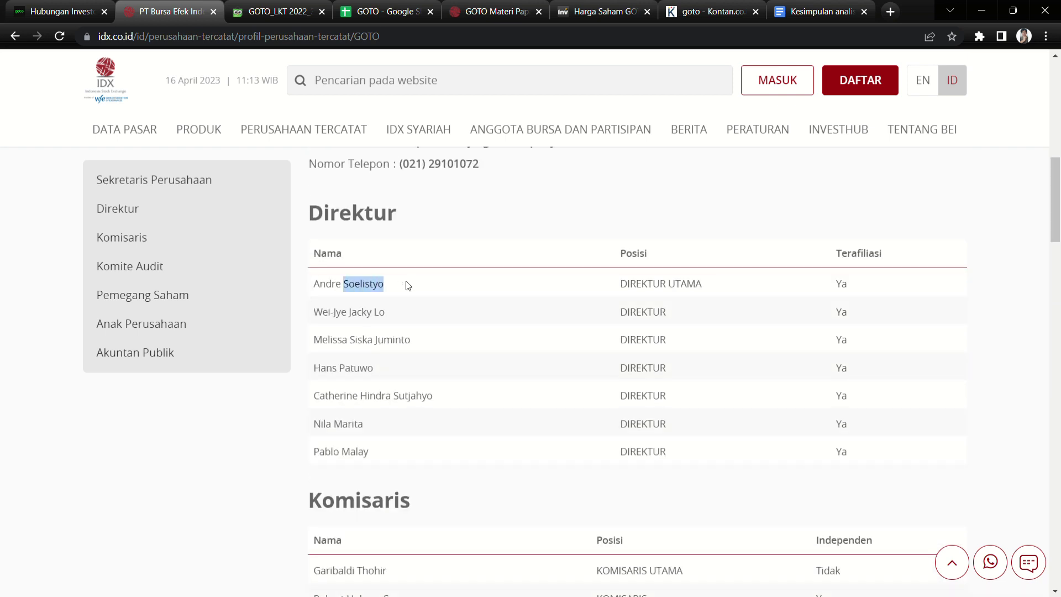
pyautogui.scroll(-4, 387, 387)
pyautogui.moveTo(383, 405); pyautogui.dragTo(400, 346)
pyautogui.moveTo(327, 419); pyautogui.dragTo(401, 419)
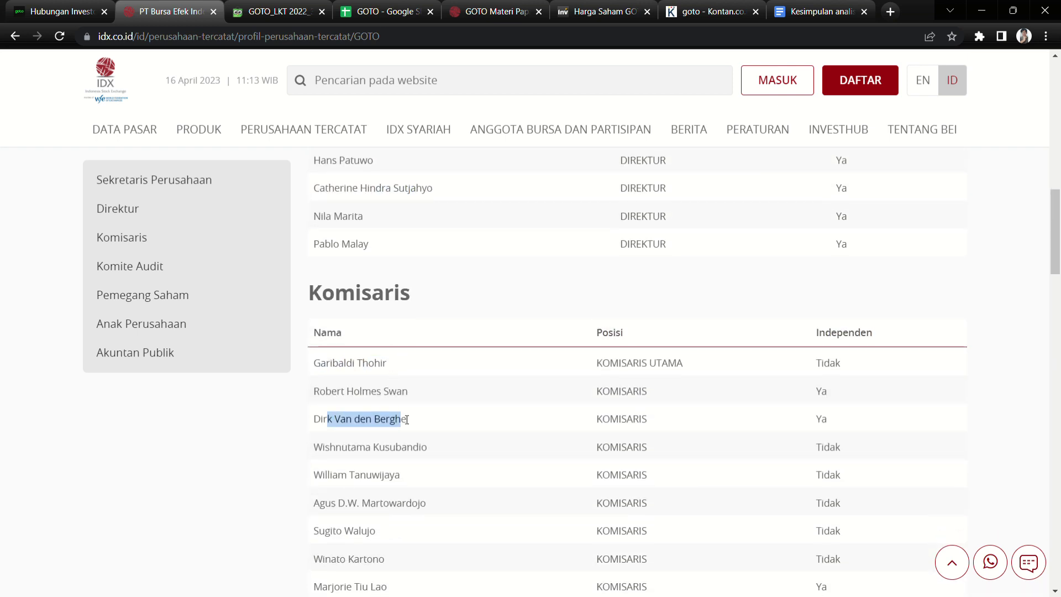
pyautogui.moveTo(345, 490); pyautogui.dragTo(498, 475)
pyautogui.scroll(-2, 422, 500)
pyautogui.click(423, 499)
# Return to the Pemegang Saham table and mark Masyarakat's name and ownership share again.
pyautogui.scroll(-12, 423, 498)
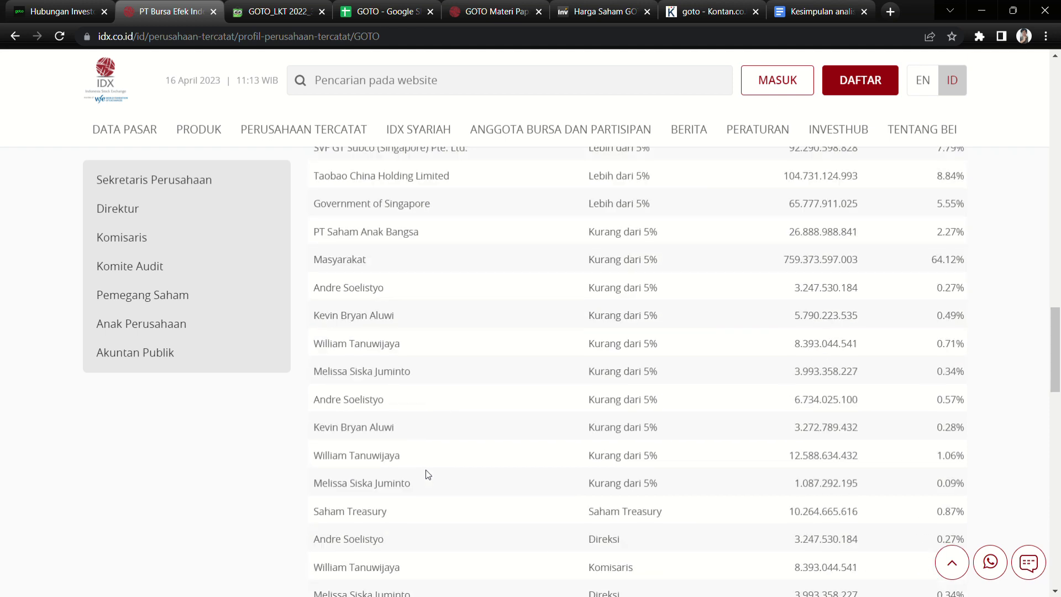
pyautogui.moveTo(331, 259); pyautogui.dragTo(369, 264)
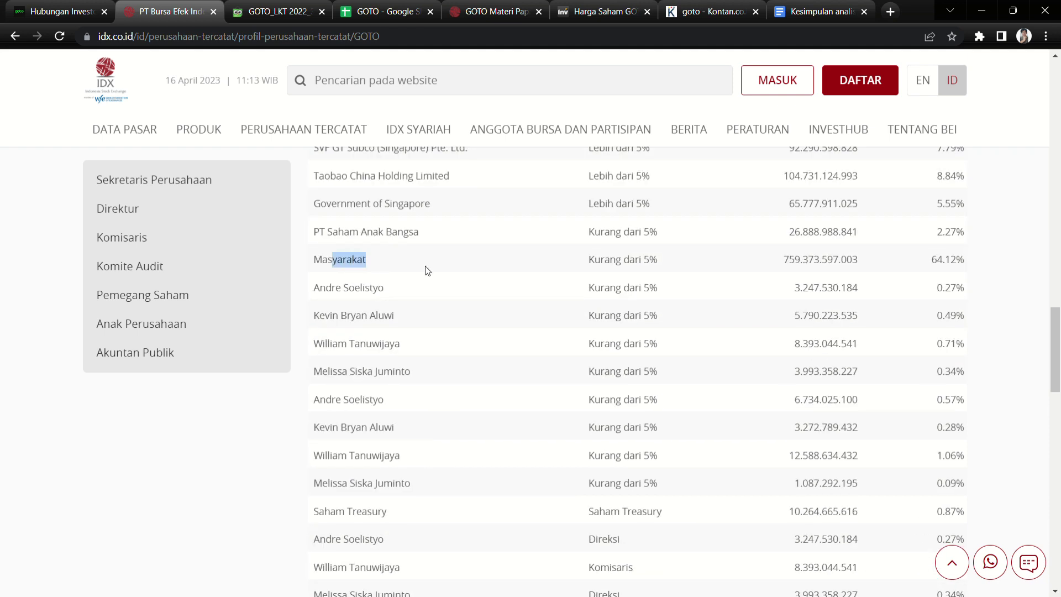
pyautogui.moveTo(932, 260); pyautogui.dragTo(971, 263)
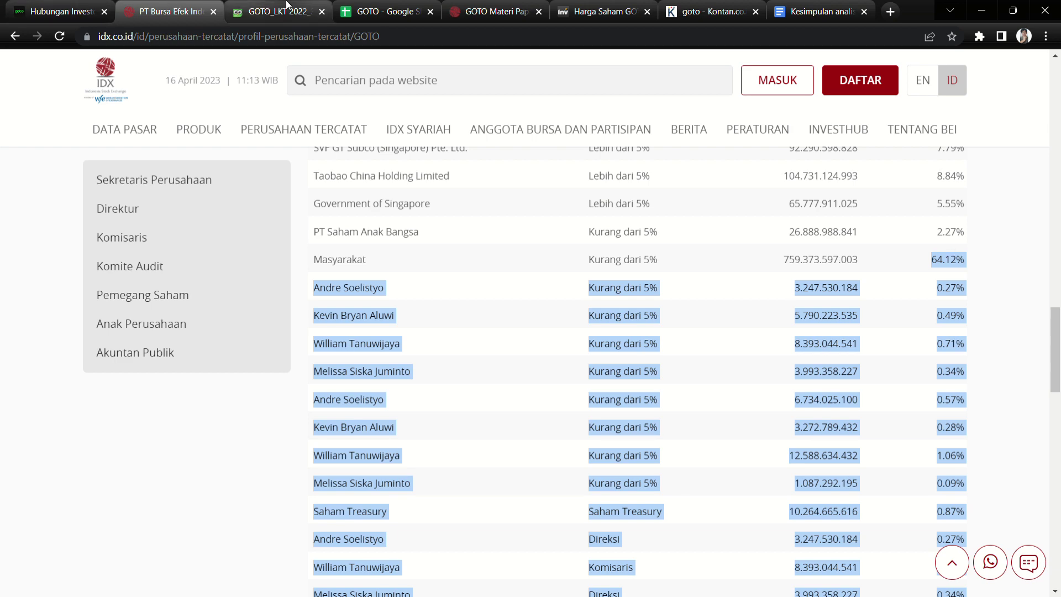
# Switch to GOTO_LKT 2022_31032023.pdf and highlight the 31 December date in the consolidated statement of financial position heading.
pyautogui.click(274, 12)
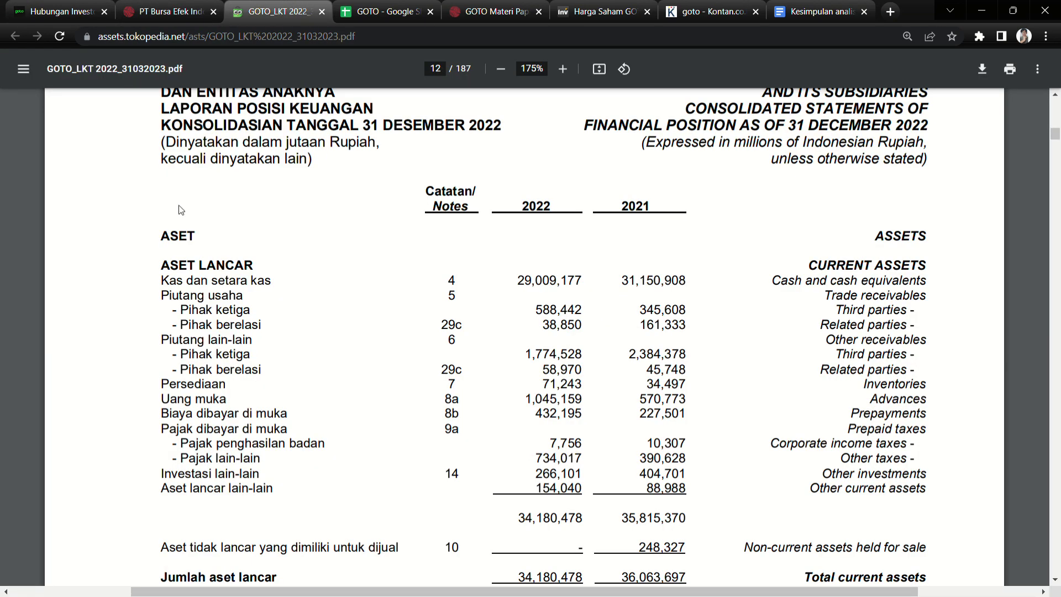
pyautogui.scroll(1, 523, 382)
pyautogui.scroll(1, 523, 382)
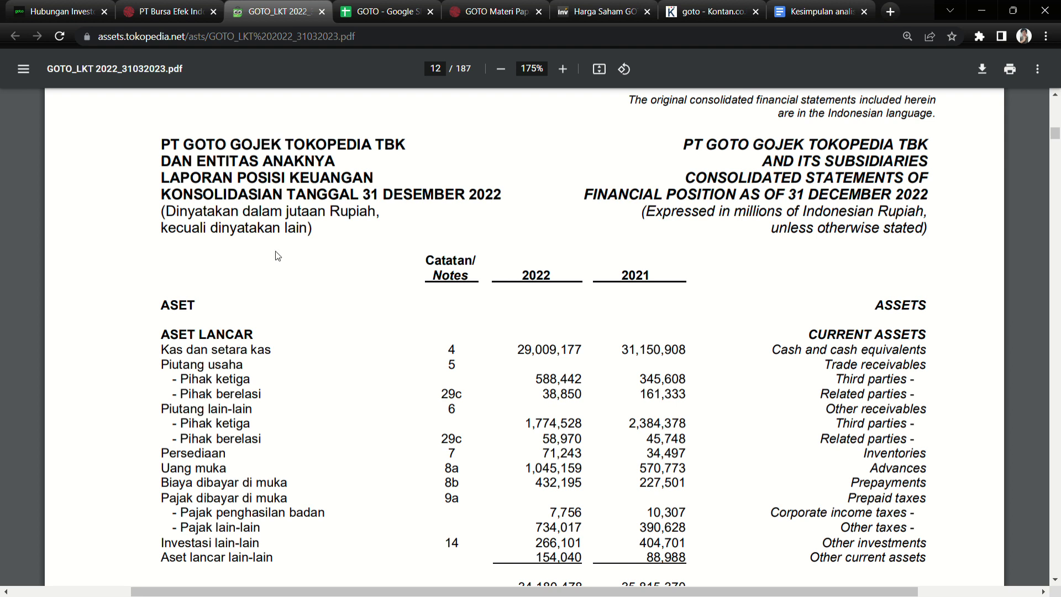
pyautogui.moveTo(364, 195); pyautogui.dragTo(468, 195)
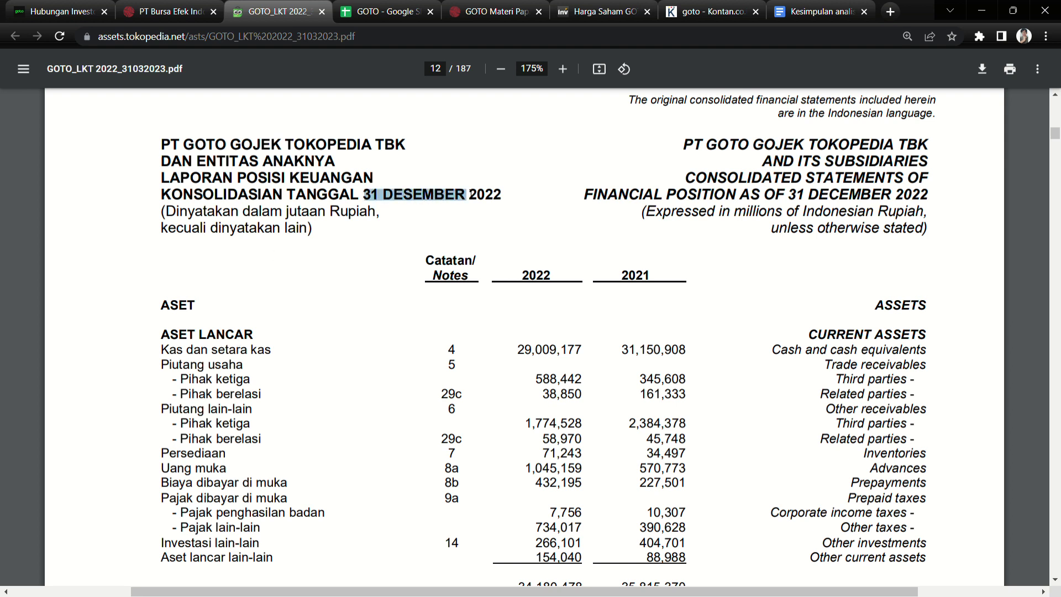
pyautogui.click(482, 208)
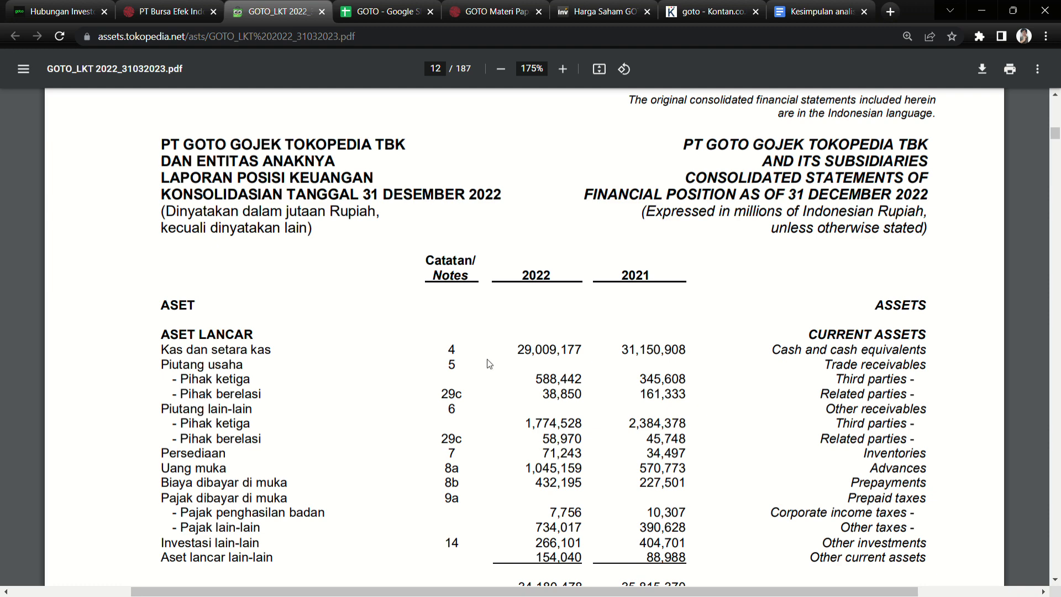
# Examine the current assets section, highlighting the Kas dan setara kas label and the leading digits of its 2022 figure.
pyautogui.scroll(-2, 486, 363)
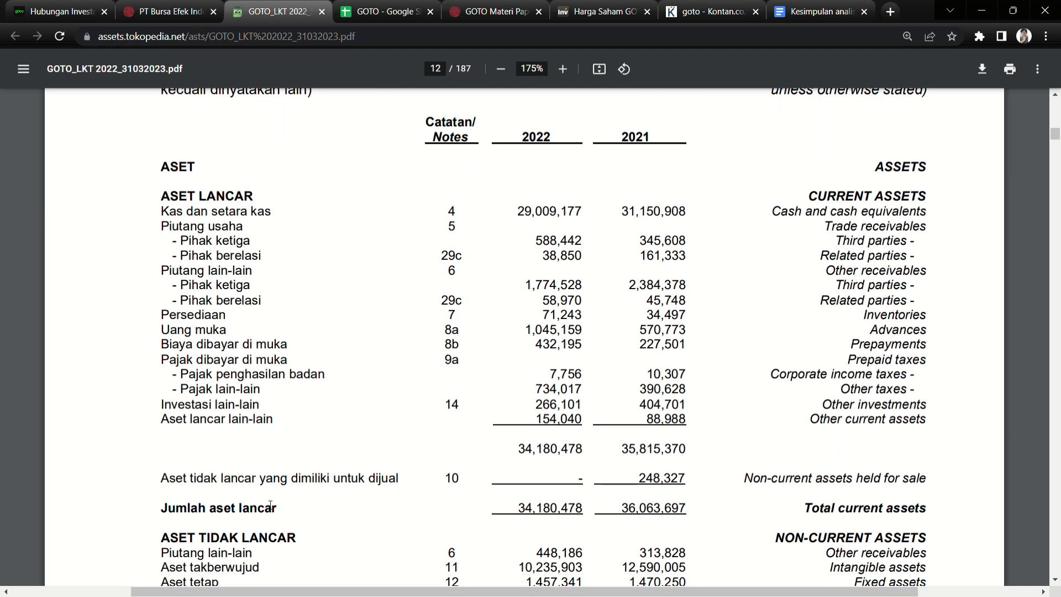
pyautogui.scroll(-1, 320, 456)
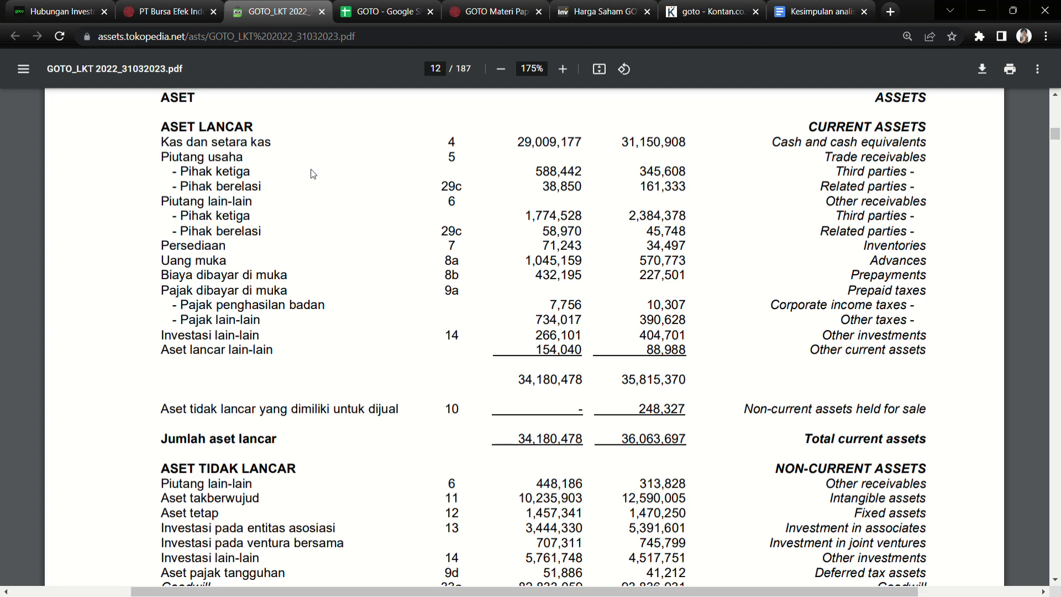
pyautogui.moveTo(170, 144); pyautogui.dragTo(240, 145)
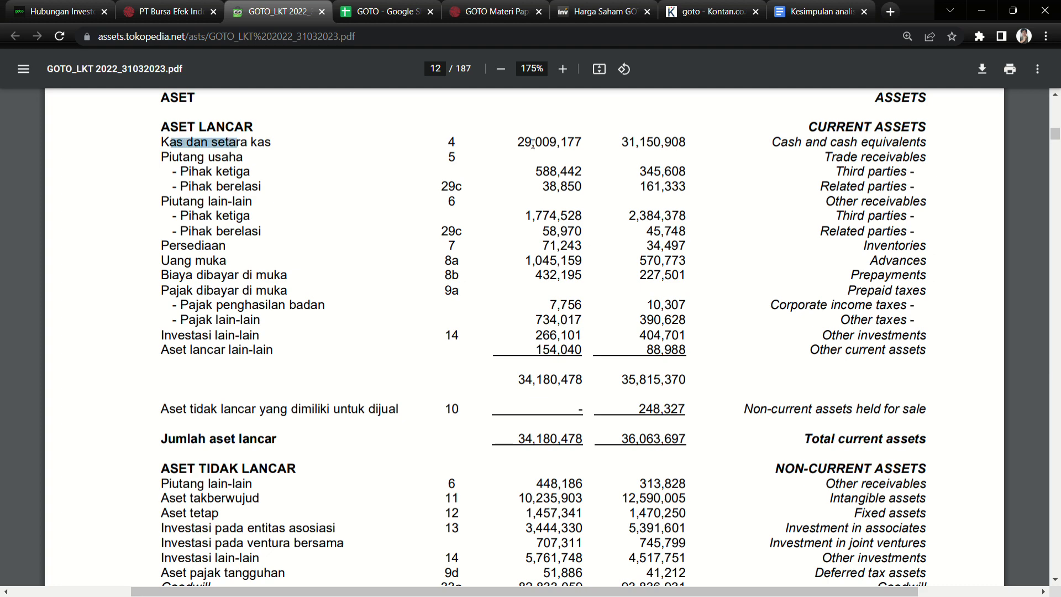
pyautogui.click(521, 145)
pyautogui.moveTo(521, 145); pyautogui.dragTo(534, 145)
# Highlight the "jutaan Rupiah" reporting unit in the heading and check it against the 2022 cash figure.
pyautogui.scroll(2, 333, 211)
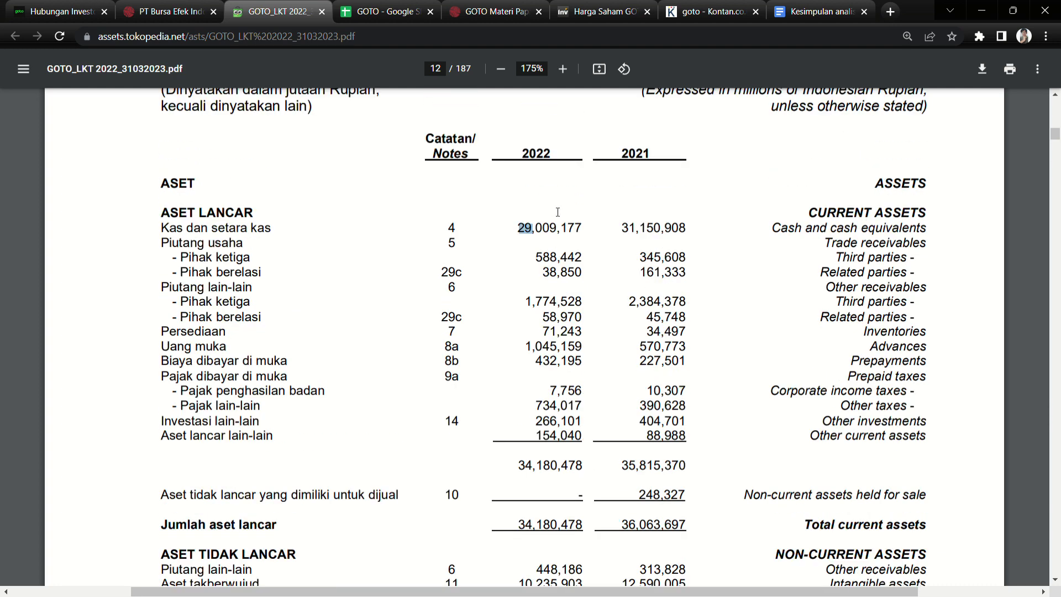
pyautogui.moveTo(272, 144); pyautogui.dragTo(379, 147)
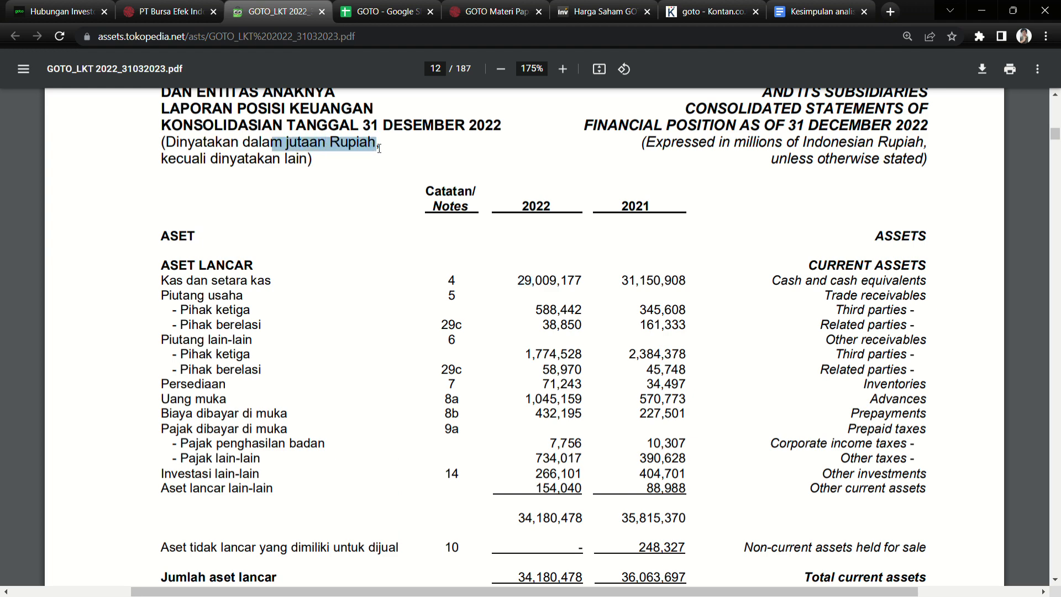
pyautogui.click(541, 298)
pyautogui.scroll(-1, 528, 221)
pyautogui.doubleClick(528, 211)
pyautogui.click(537, 318)
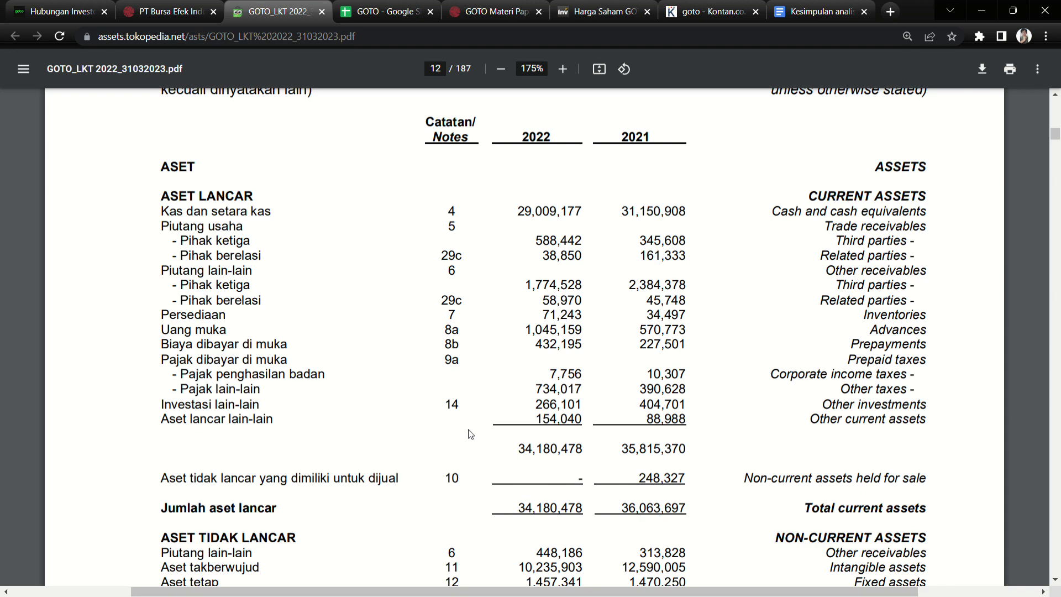
# Examine the 2022 total current assets, the Piutang lain-lain line and the non-current assets down to total assets.
pyautogui.scroll(-1, 570, 473)
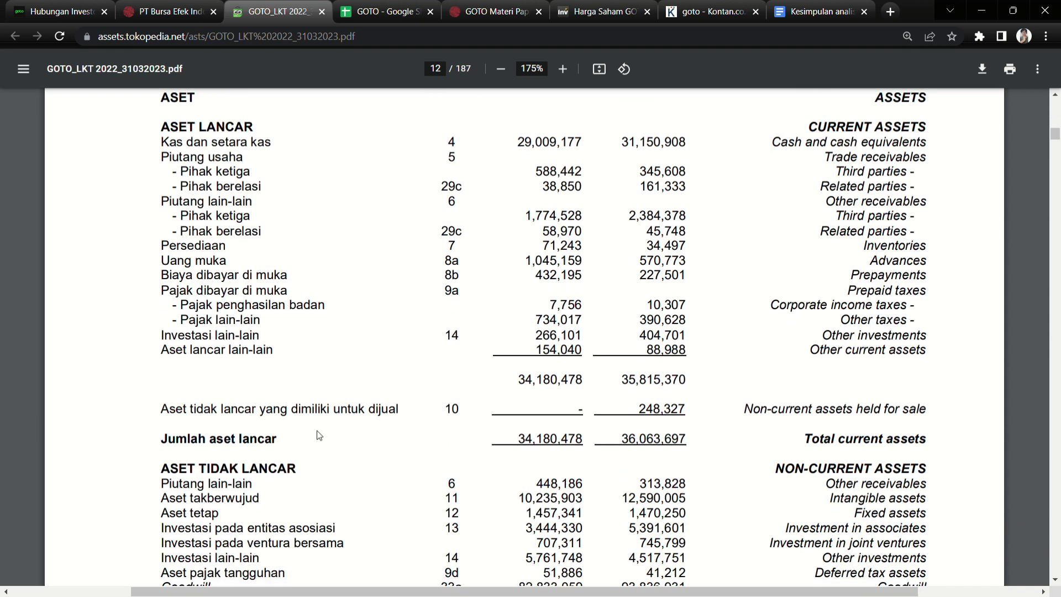
pyautogui.tripleClick(552, 439)
pyautogui.click(552, 438)
pyautogui.moveTo(185, 202); pyautogui.dragTo(212, 202)
pyautogui.click(546, 221)
pyautogui.scroll(-5, 530, 453)
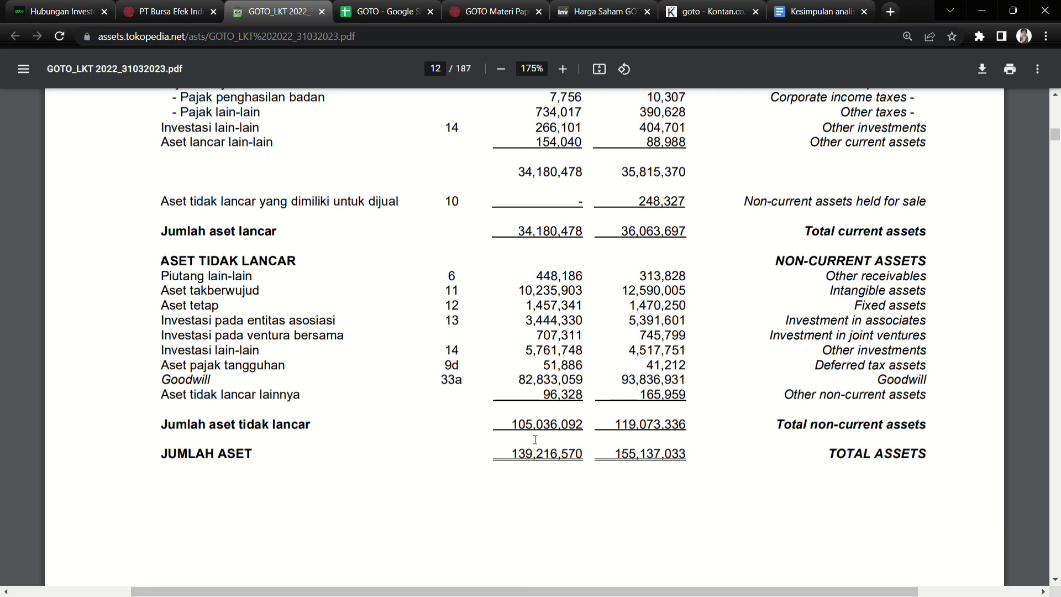
pyautogui.scroll(3, 535, 434)
# Examine the current liabilities on page 13, highlighting the Utang escrow dan lain-lain and accruals lines.
pyautogui.scroll(-20, 535, 434)
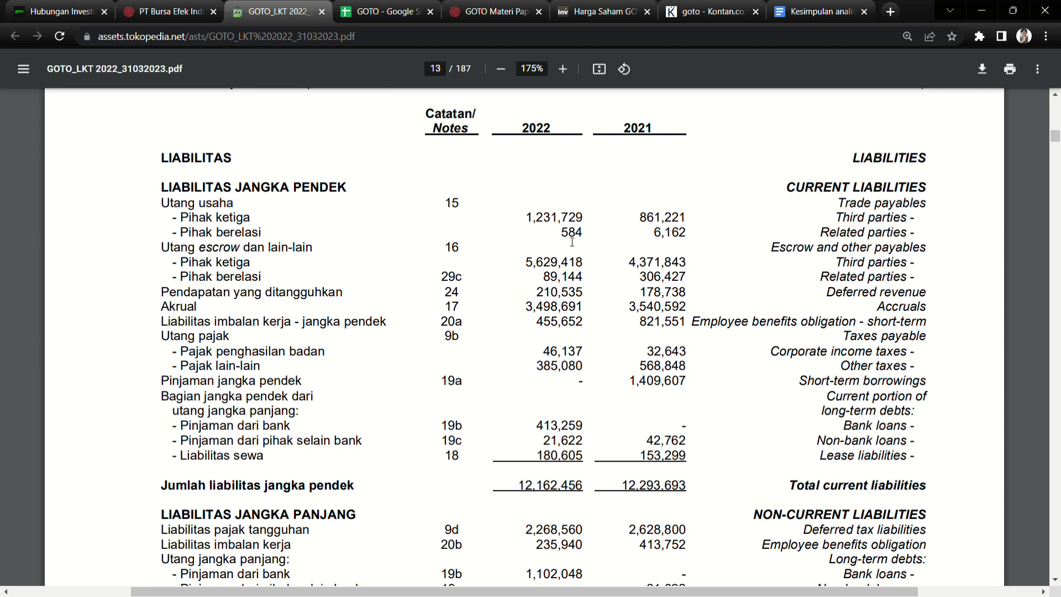
pyautogui.moveTo(182, 248); pyautogui.dragTo(319, 256)
pyautogui.moveTo(231, 300); pyautogui.dragTo(467, 307)
pyautogui.click(575, 307)
# Highlight the word "escrow" in the payables line and its note references 16 and 29c.
pyautogui.moveTo(199, 248); pyautogui.dragTo(245, 253)
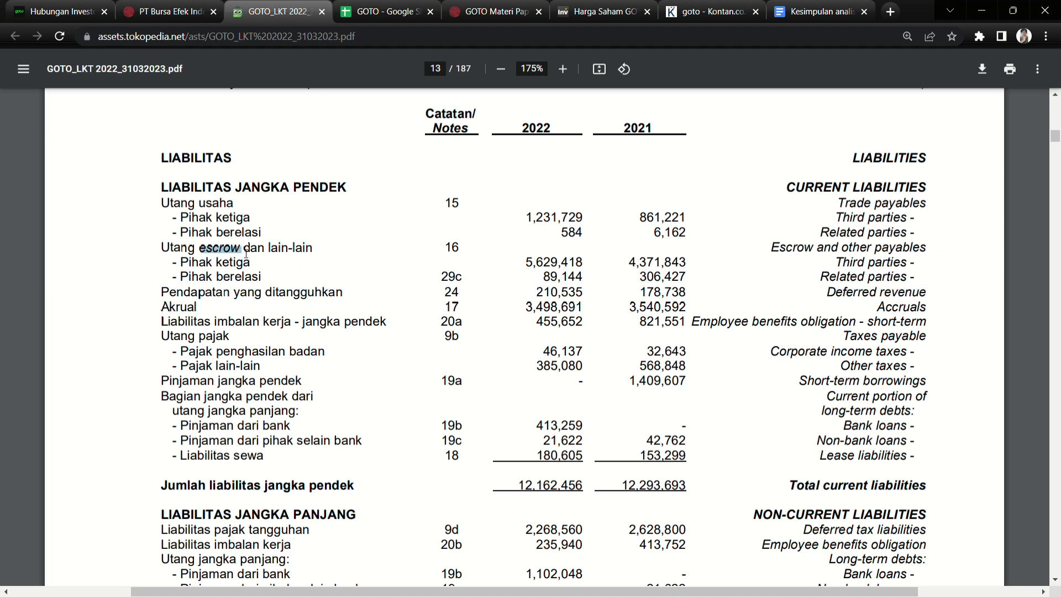
pyautogui.click(460, 252)
pyautogui.moveTo(453, 251); pyautogui.dragTo(462, 252)
pyautogui.moveTo(441, 278); pyautogui.dragTo(462, 280)
# Locate note 16, Utang Escrow dan Lain-lain, on page 106 and view its escrow and other payables breakdown.
pyautogui.moveTo(1055, 136); pyautogui.dragTo(1060, 389)
pyautogui.scroll(-10, 879, 395)
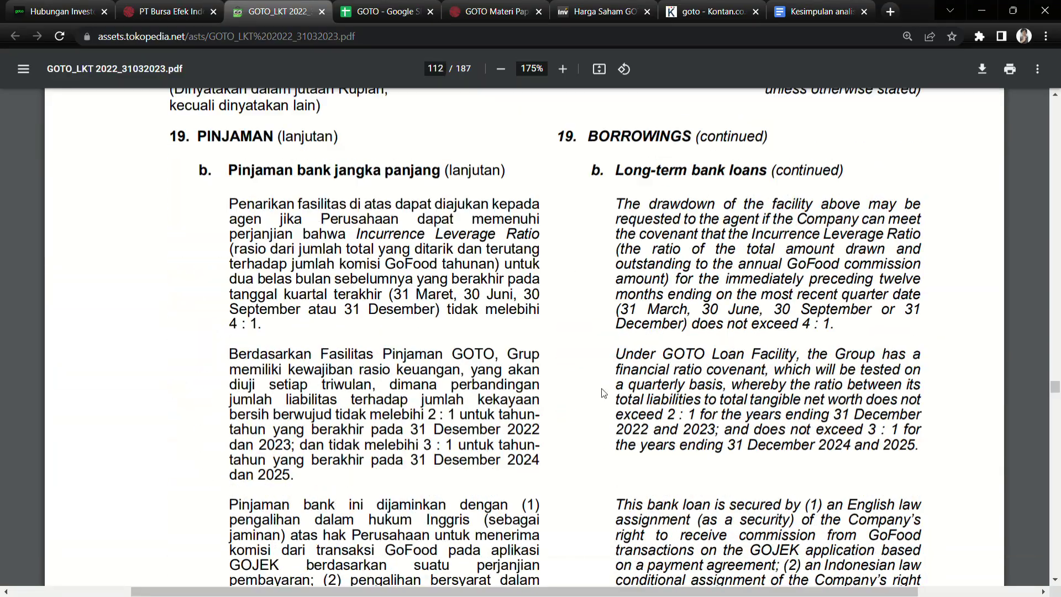
pyautogui.scroll(2, 604, 393)
pyautogui.scroll(-3, 604, 393)
pyautogui.scroll(20, 604, 391)
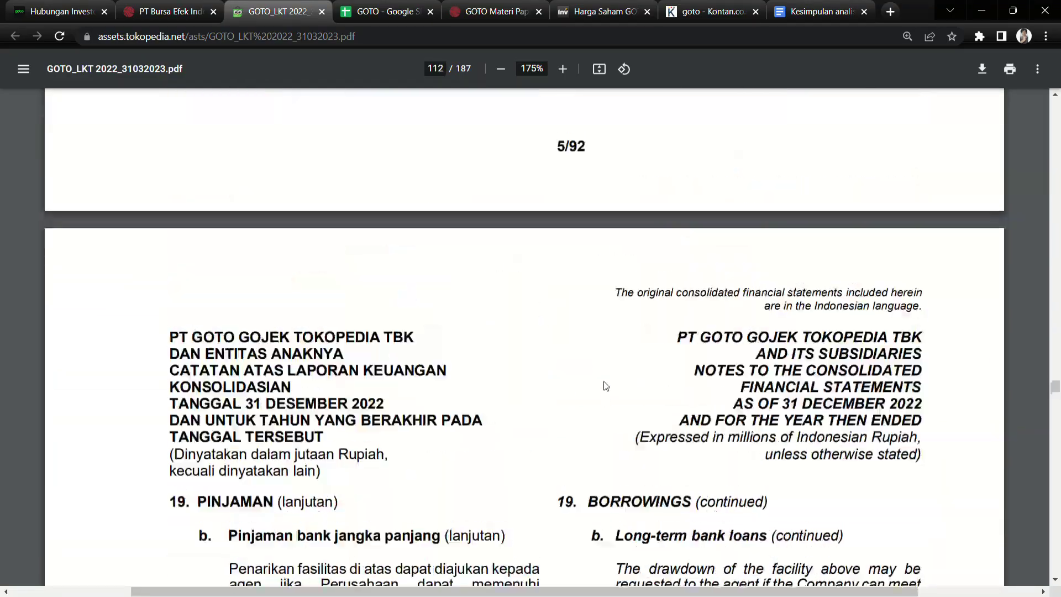
pyautogui.scroll(20, 614, 366)
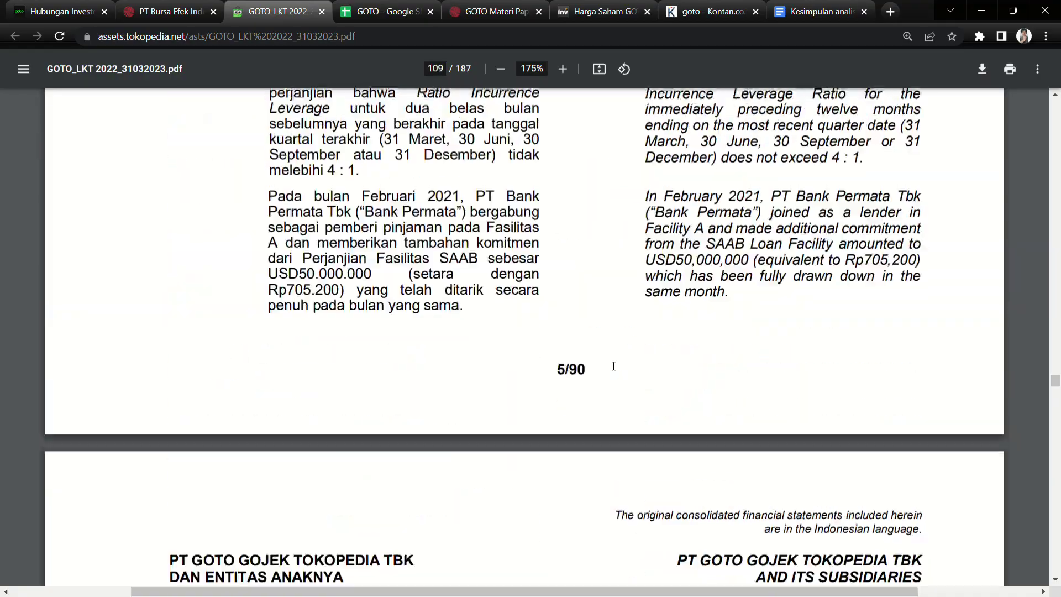
pyautogui.scroll(20, 614, 366)
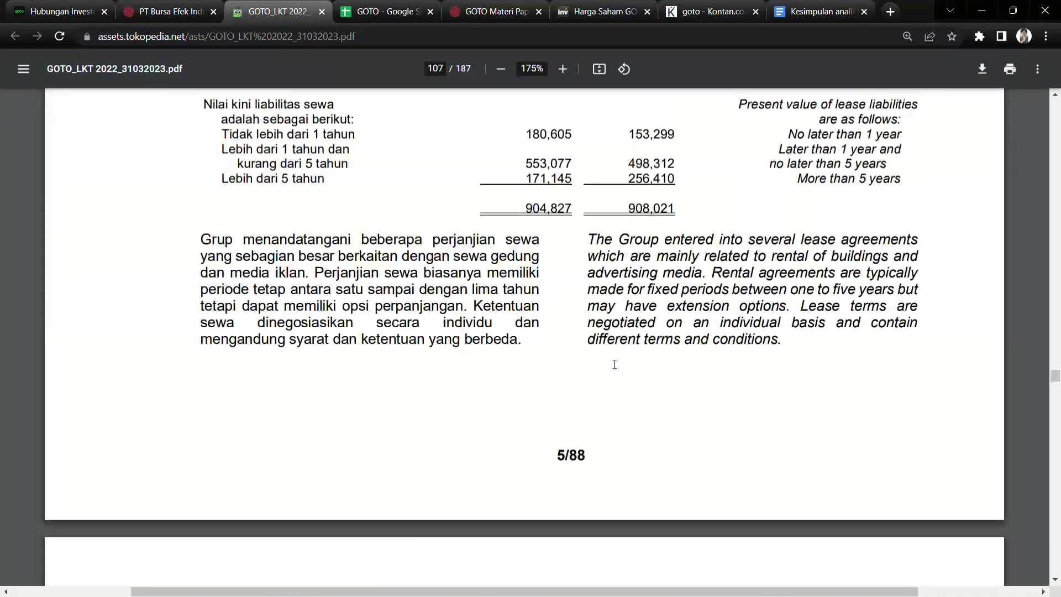
pyautogui.scroll(20, 614, 360)
pyautogui.scroll(-16, 614, 360)
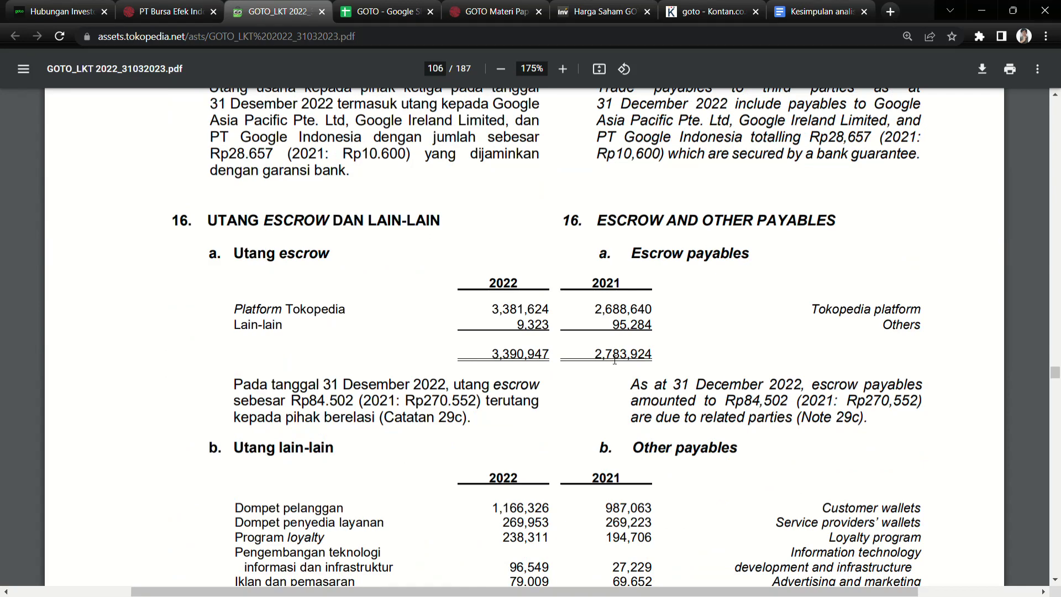
pyautogui.scroll(-1, 278, 160)
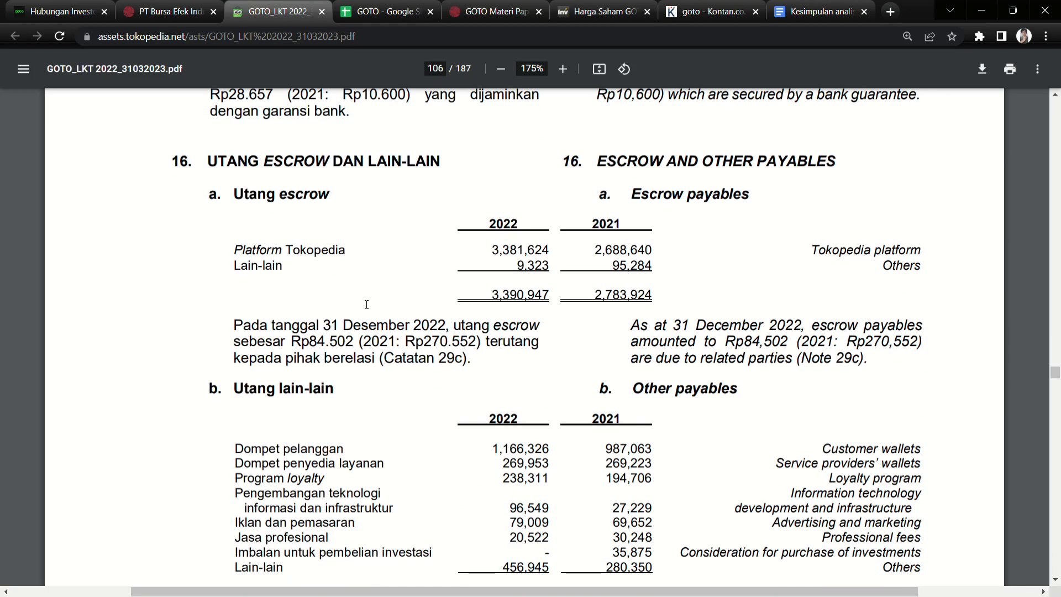
# Highlight the Platform Tokopedia line in the escrow payables table of note 16.
pyautogui.moveTo(235, 240); pyautogui.dragTo(330, 236)
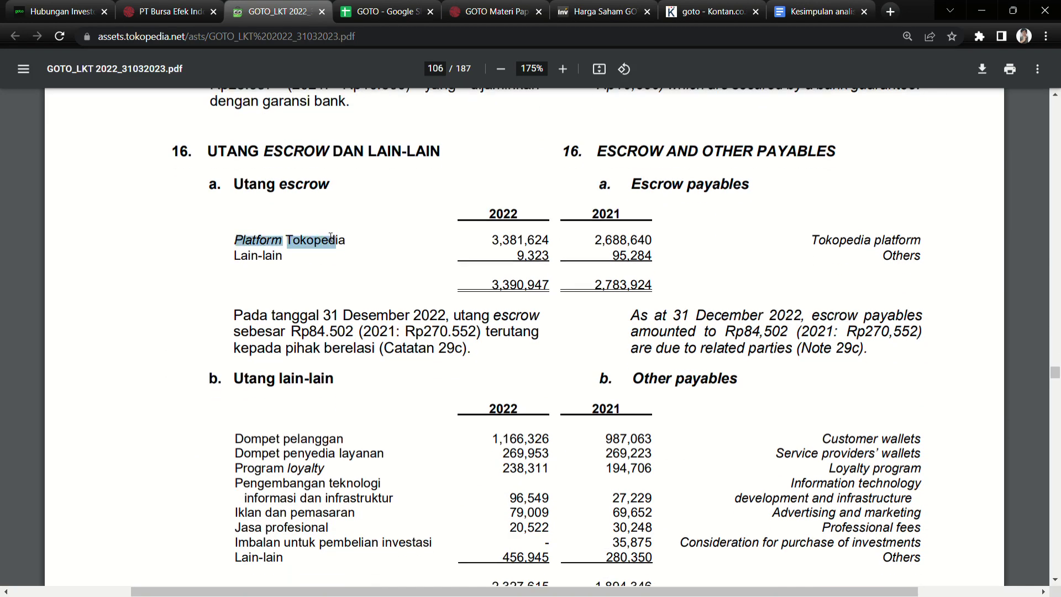
pyautogui.scroll(-3, 376, 309)
pyautogui.scroll(3, 402, 360)
pyautogui.scroll(2, 402, 360)
pyautogui.scroll(-3, 398, 353)
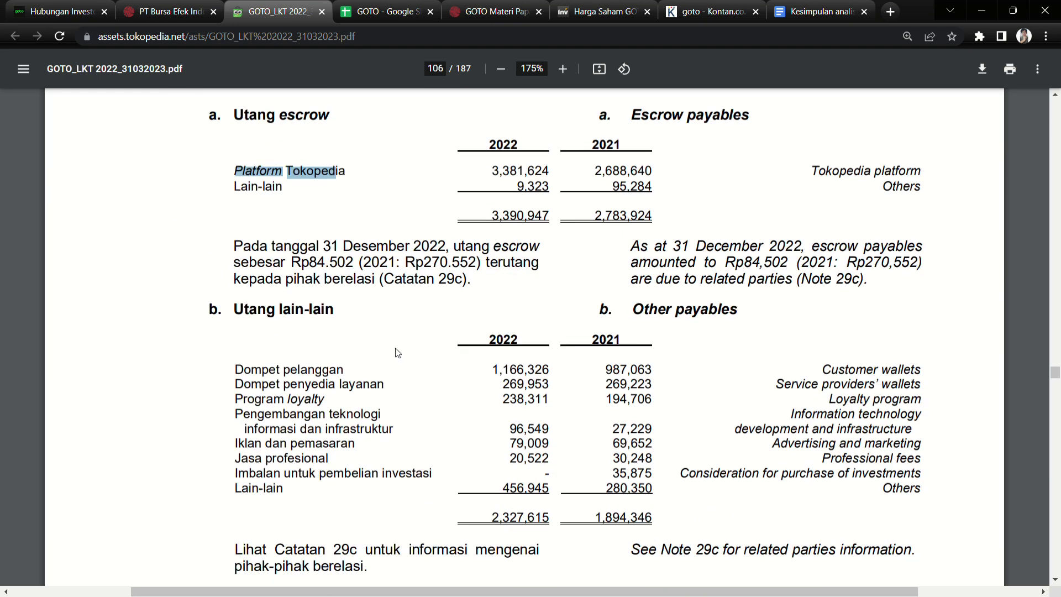
# Highlight the Dompet penyedia layanan, Program loyalty and Iklan dan pemasaran lines in the Utang lain-lain breakdown.
pyautogui.moveTo(332, 370); pyautogui.dragTo(278, 370)
pyautogui.scroll(-1, 355, 380)
pyautogui.moveTo(264, 318); pyautogui.dragTo(381, 335)
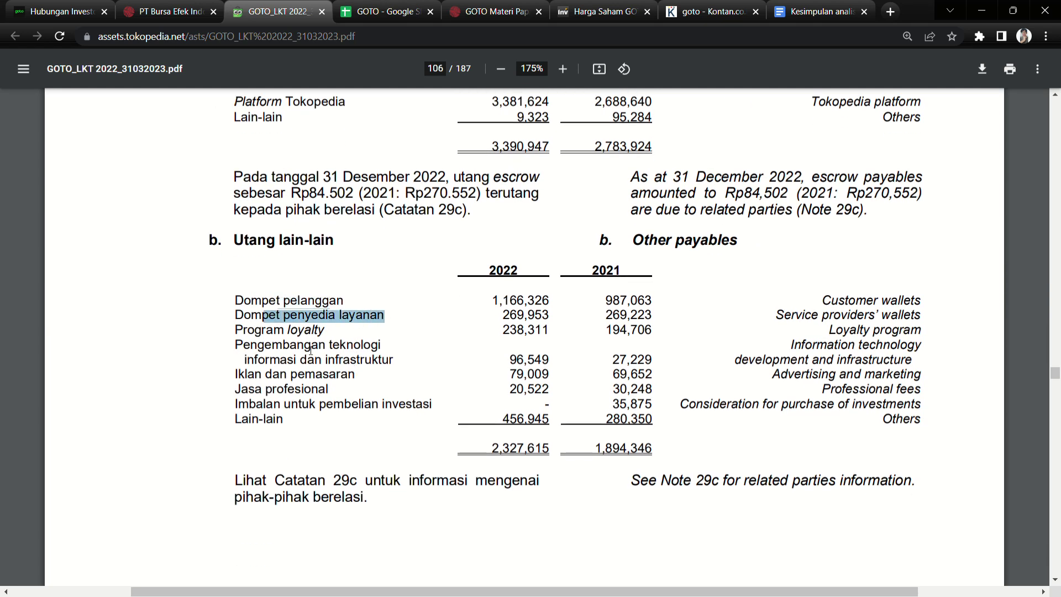
pyautogui.moveTo(255, 330); pyautogui.dragTo(320, 335)
pyautogui.moveTo(248, 375); pyautogui.dragTo(334, 386)
# Highlight "pihak berelasi" in the paragraph below the escrow payables table in note 16a.
pyautogui.scroll(-10, 321, 426)
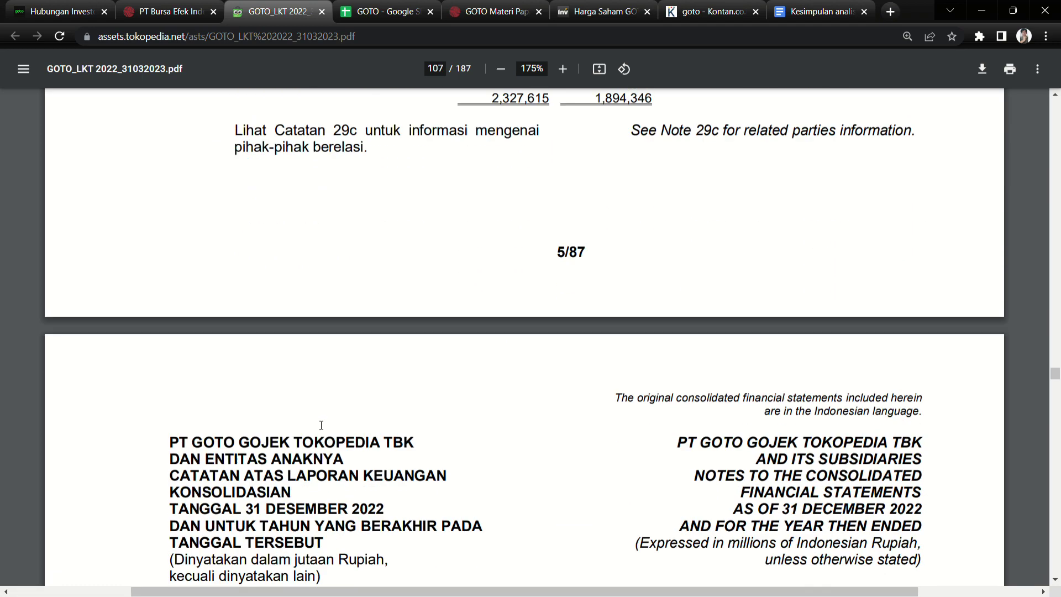
pyautogui.scroll(3, 322, 425)
pyautogui.scroll(10, 321, 425)
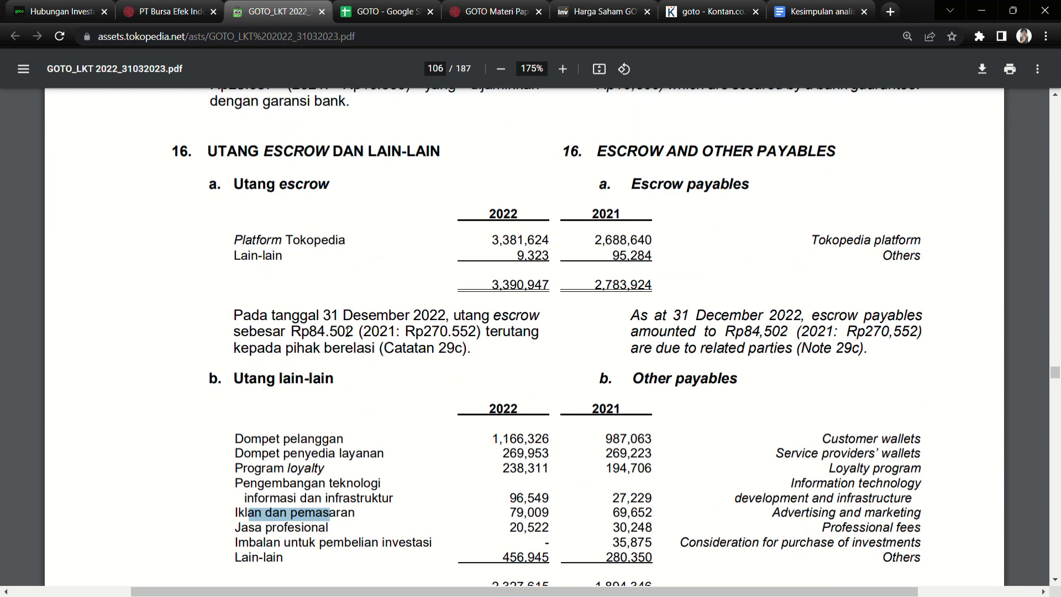
pyautogui.moveTo(267, 349); pyautogui.dragTo(376, 349)
# View note 17, Akrual, on page 107 and highlight the Dompet pelanggan line back in note 16b.
pyautogui.scroll(-4, 441, 352)
pyautogui.scroll(-8, 440, 353)
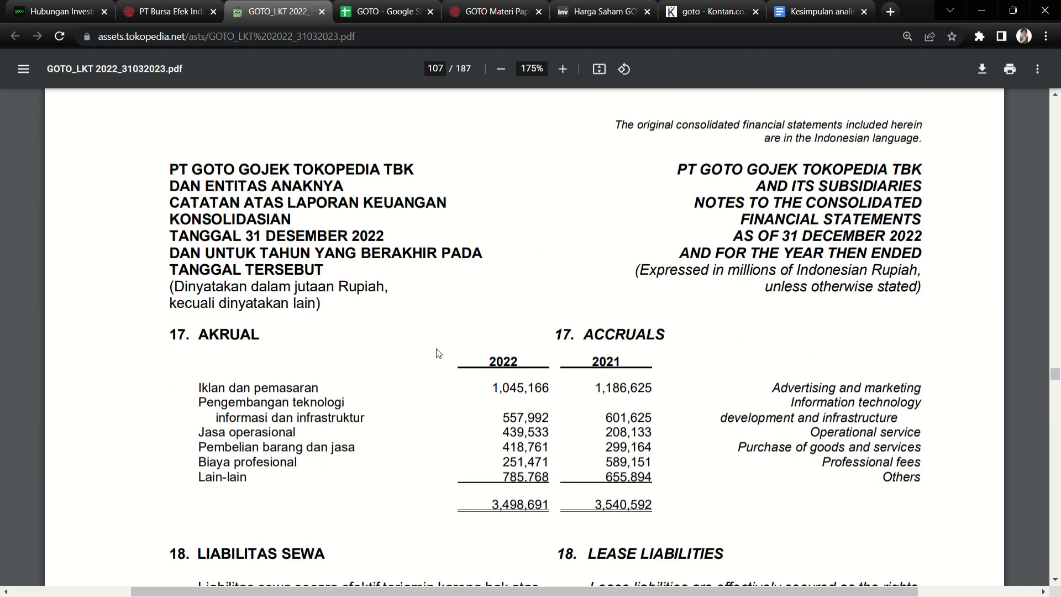
pyautogui.scroll(9, 440, 354)
pyautogui.scroll(1, 438, 345)
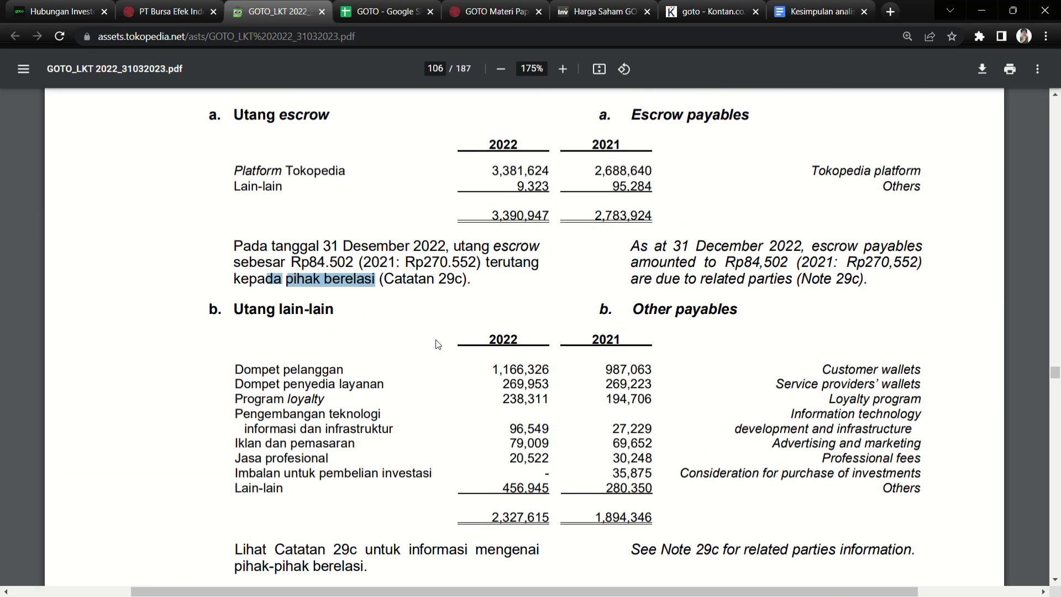
pyautogui.moveTo(245, 370); pyautogui.dragTo(330, 370)
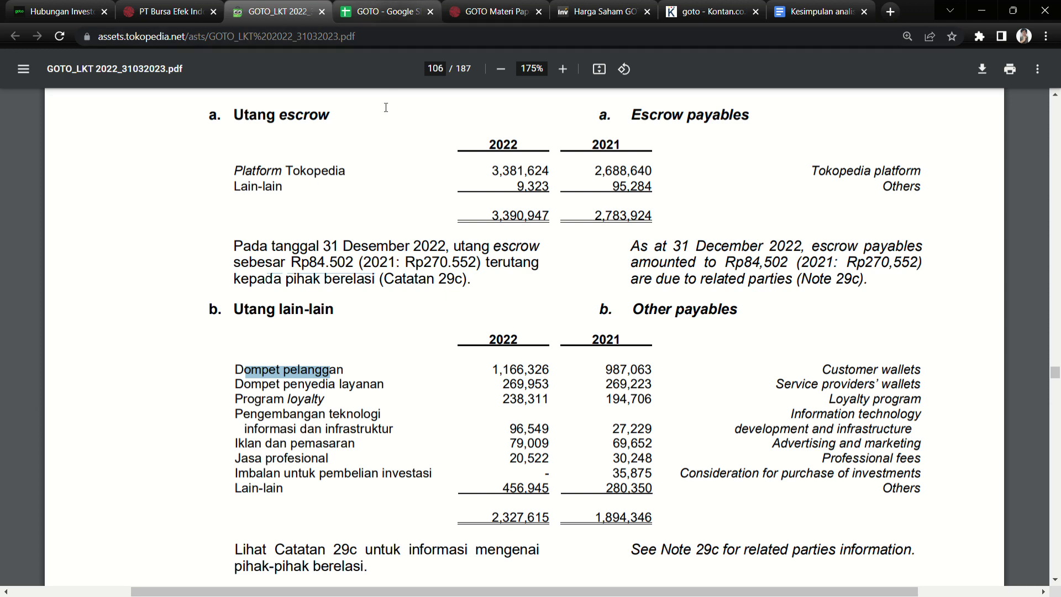
# Return to the current liabilities on page 13 and highlight part of the 2022 third-party trade payables figure.
pyautogui.moveTo(1055, 372); pyautogui.dragTo(1056, 133)
pyautogui.scroll(-20, 716, 440)
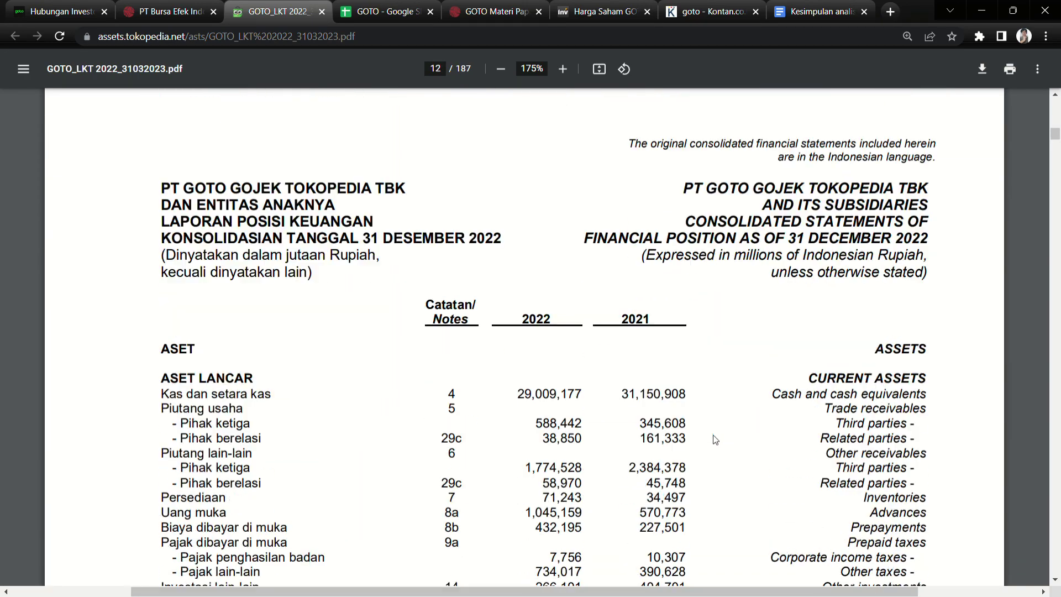
pyautogui.scroll(2, 716, 439)
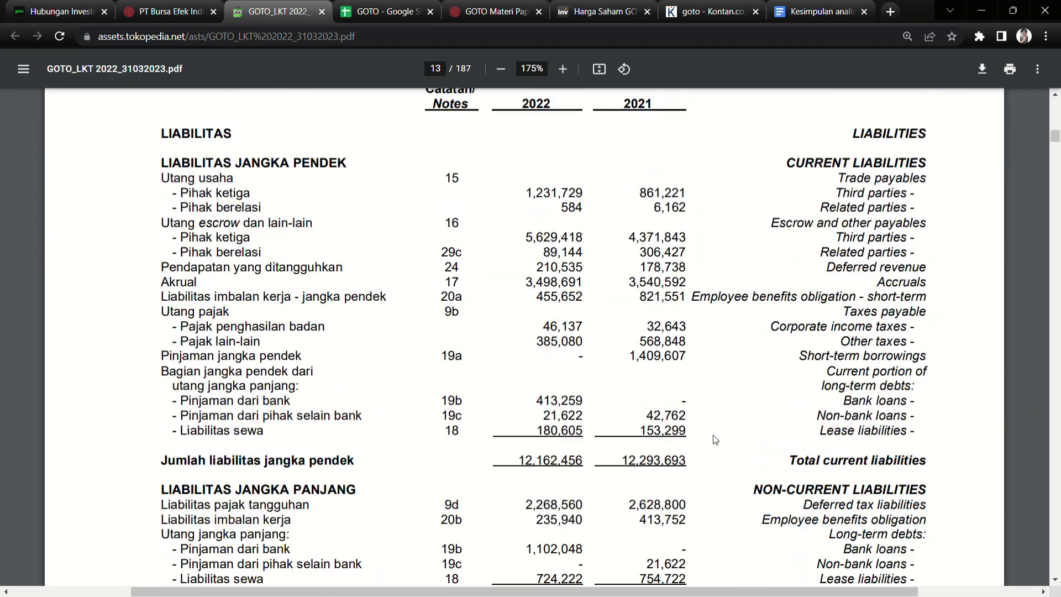
pyautogui.moveTo(536, 194); pyautogui.dragTo(552, 194)
pyautogui.scroll(-1, 539, 361)
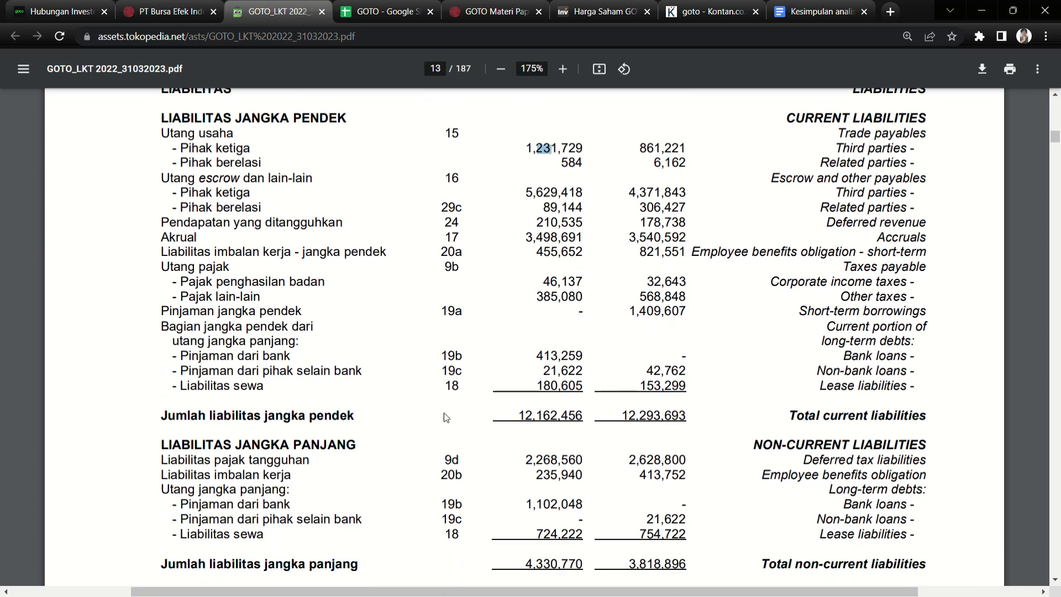
# Compare the total current liabilities on page 13 with the 2022 cash and cash equivalents on page 12.
pyautogui.moveTo(301, 425); pyautogui.dragTo(339, 433)
pyautogui.click(501, 410)
pyautogui.scroll(10, 519, 420)
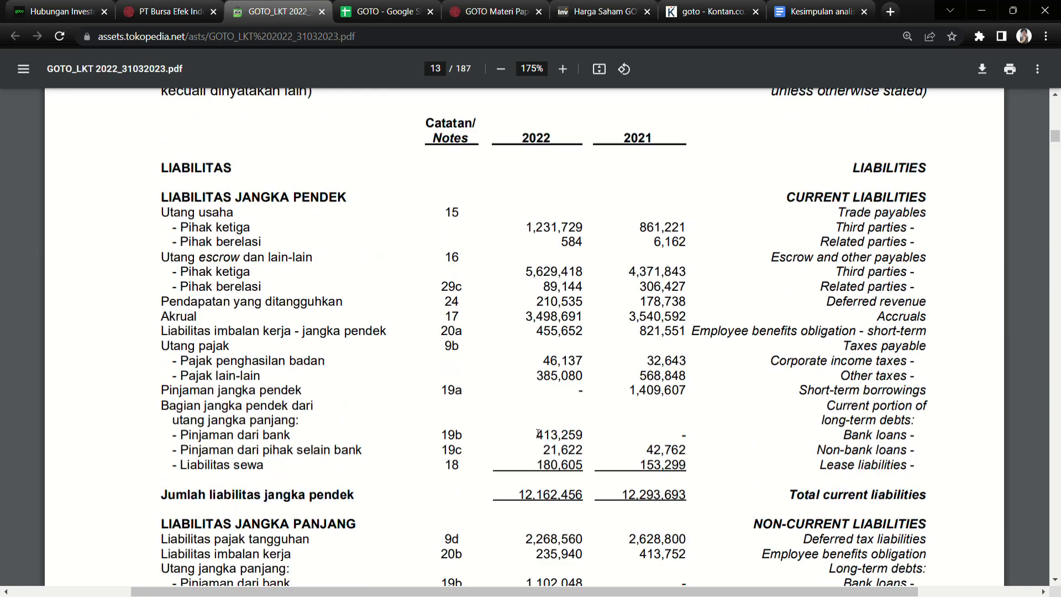
pyautogui.scroll(5, 534, 429)
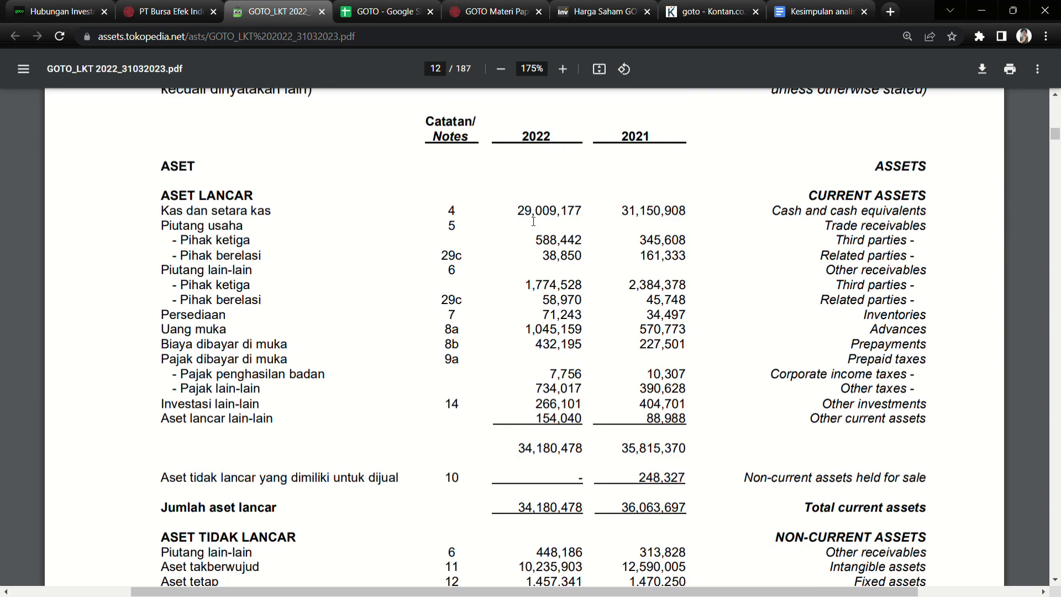
pyautogui.scroll(-1, 481, 474)
# Review the non-current liabilities on page 13 and highlight the Jumlah Liabilitas line.
pyautogui.scroll(-20, 482, 474)
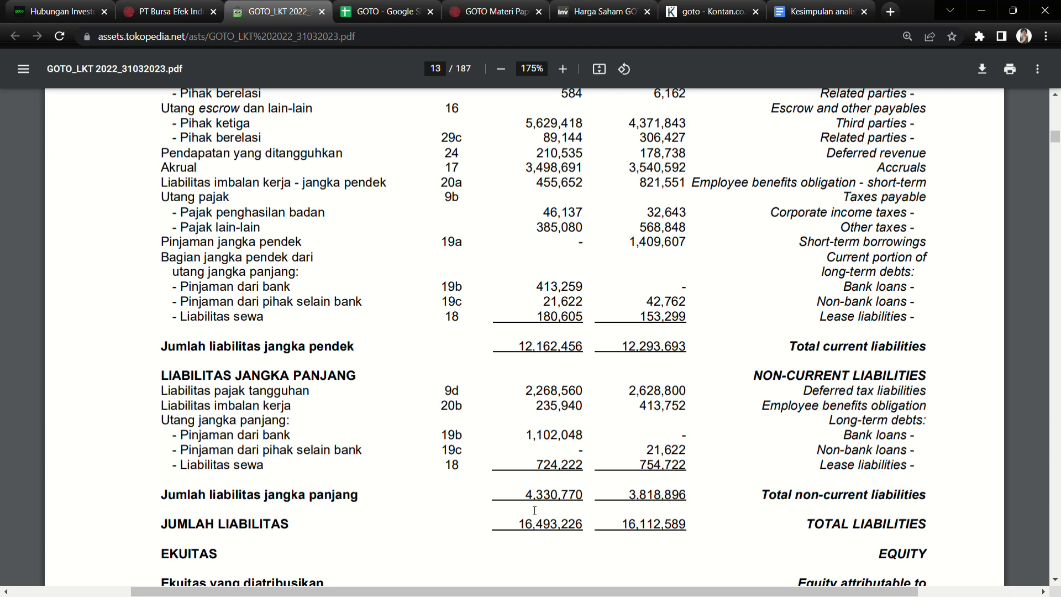
pyautogui.scroll(-1, 534, 510)
pyautogui.moveTo(205, 454); pyautogui.dragTo(576, 457)
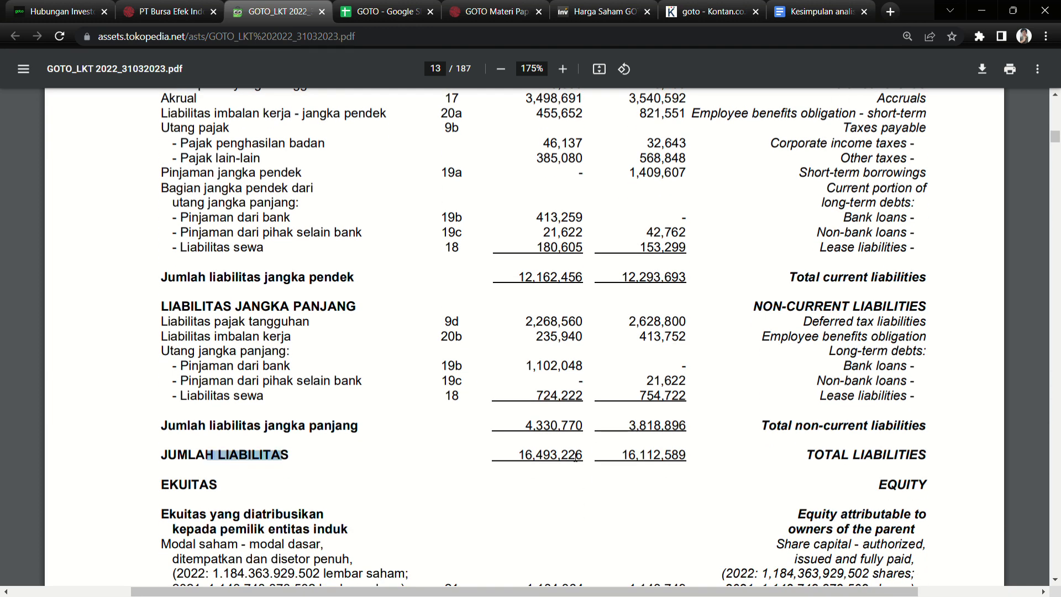
pyautogui.click(577, 456)
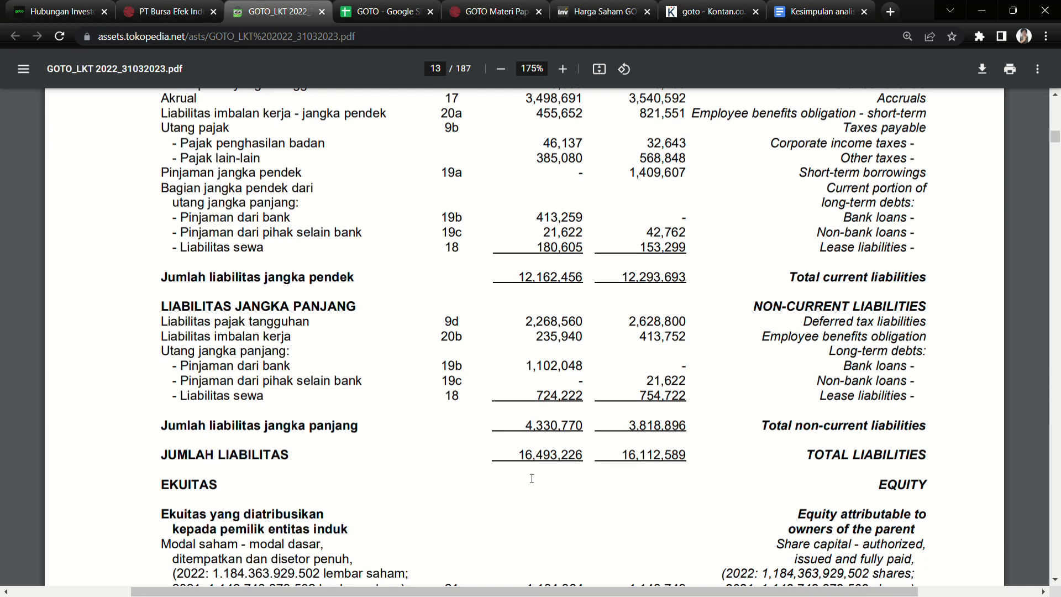
# Check the 2022 cash position against the liabilities and view the profit or loss statement on page 14.
pyautogui.scroll(15, 525, 481)
pyautogui.scroll(6, 520, 485)
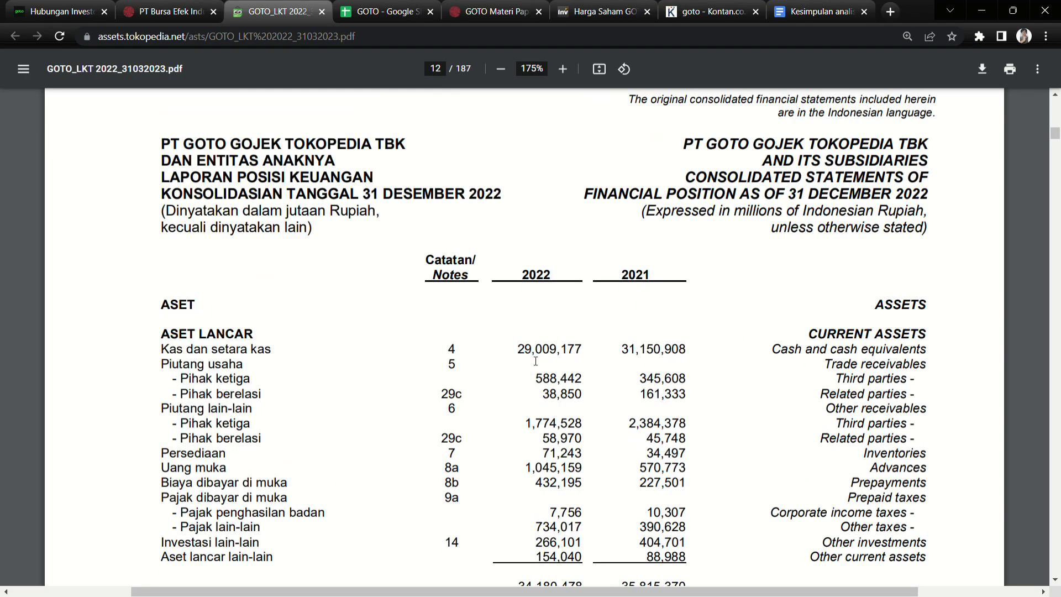
pyautogui.scroll(-18, 520, 482)
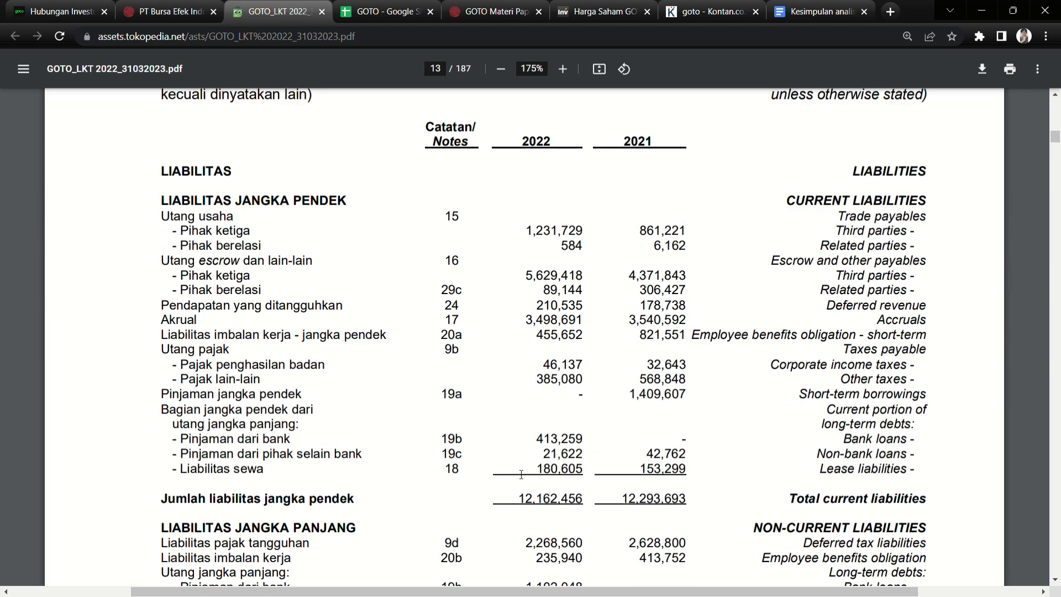
pyautogui.scroll(-20, 521, 471)
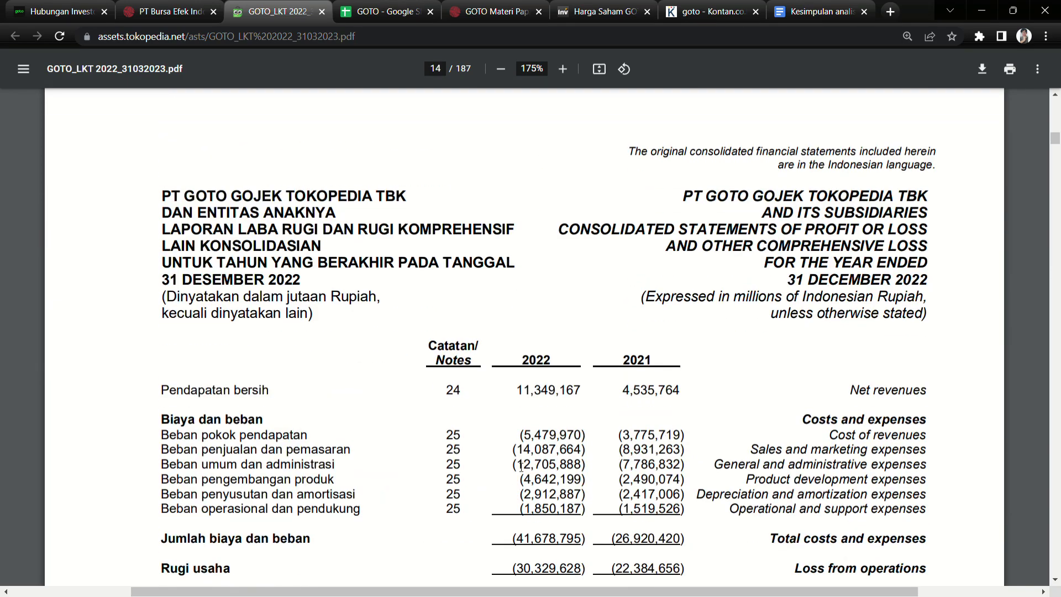
pyautogui.scroll(-2, 522, 461)
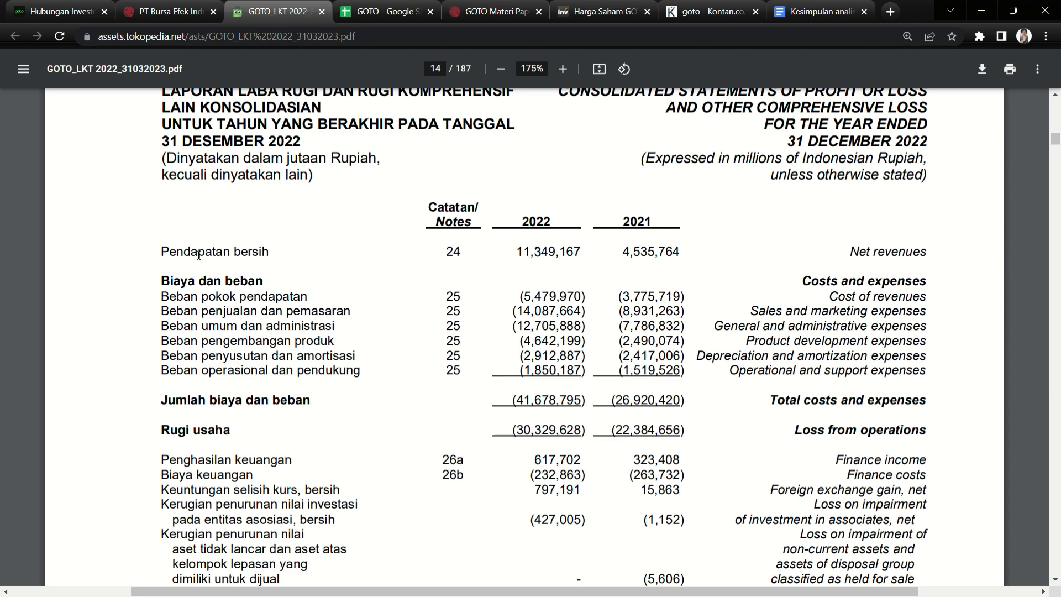
# Go back over the equity, current liabilities and non-current liabilities sections on page 13.
pyautogui.scroll(15, 623, 268)
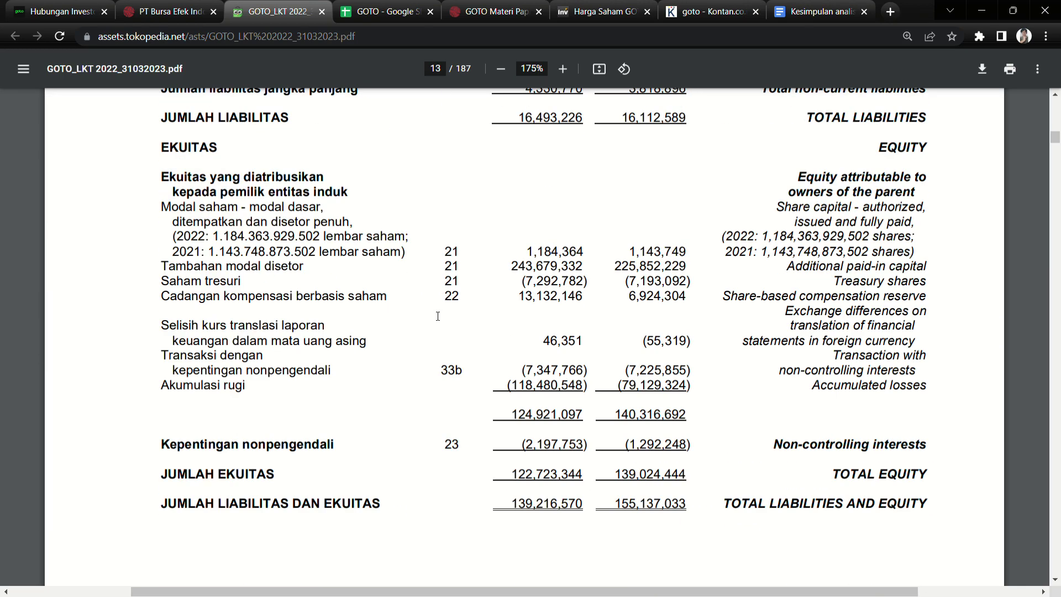
pyautogui.scroll(4, 438, 316)
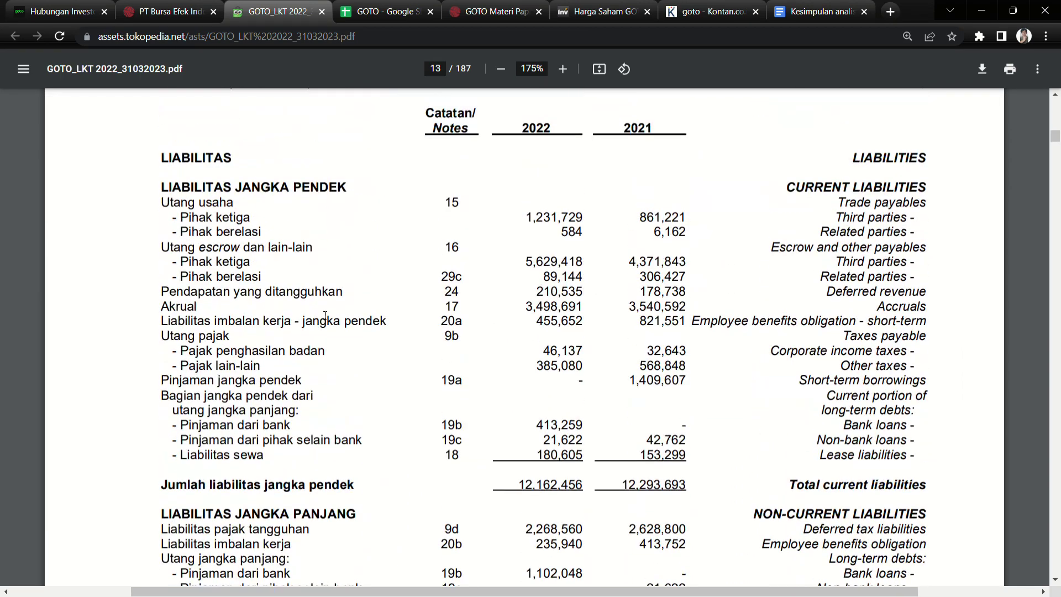
pyautogui.scroll(-6, 438, 438)
pyautogui.scroll(5, 438, 438)
pyautogui.scroll(-4, 359, 443)
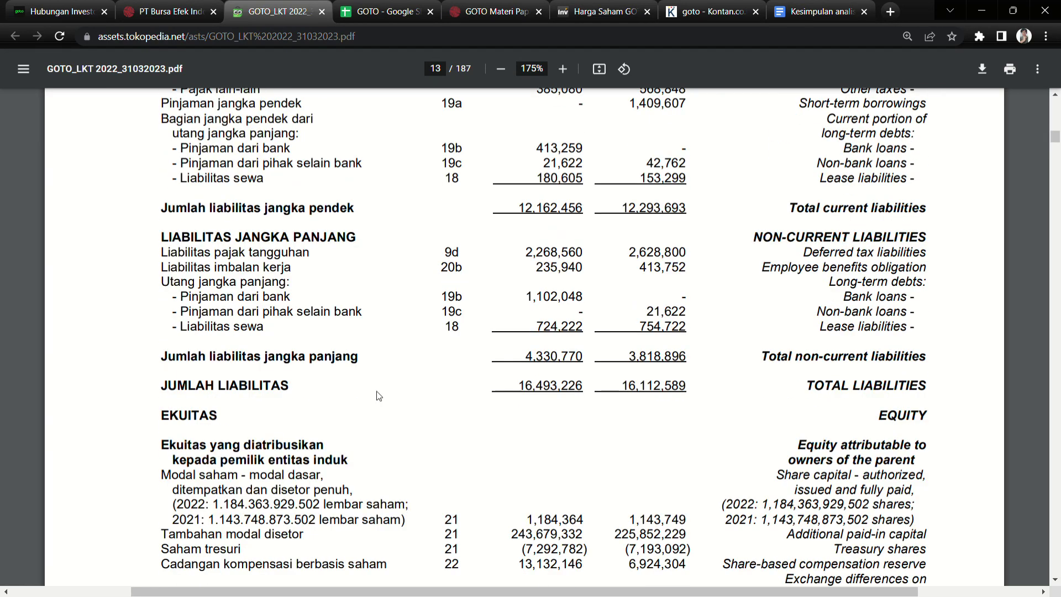
# Compare the 2022 and 2021 net revenues and costs in the profit or loss statement on page 14.
pyautogui.scroll(-15, 465, 482)
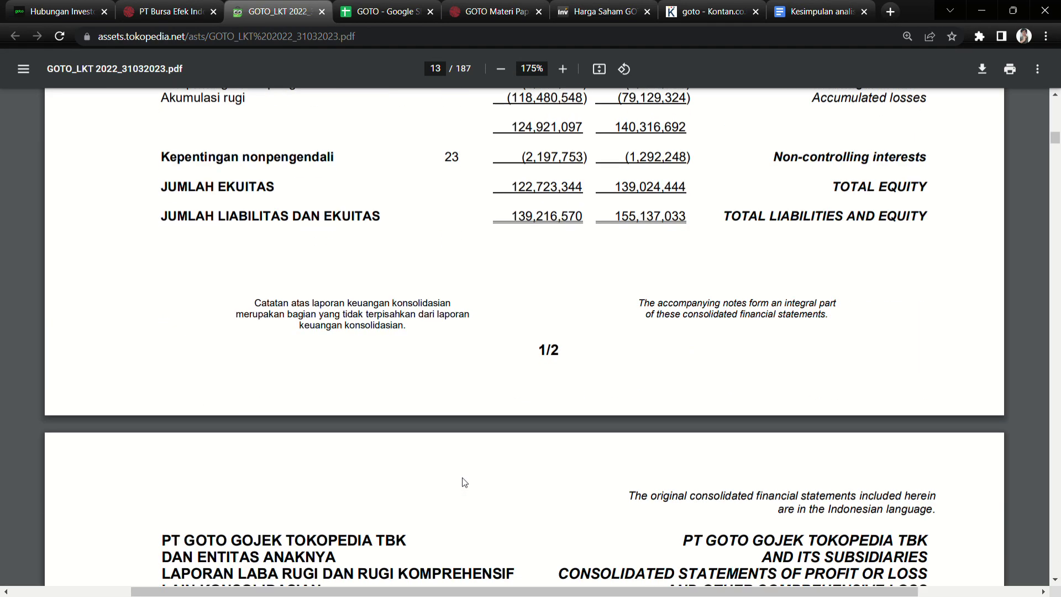
pyautogui.scroll(-1, 520, 355)
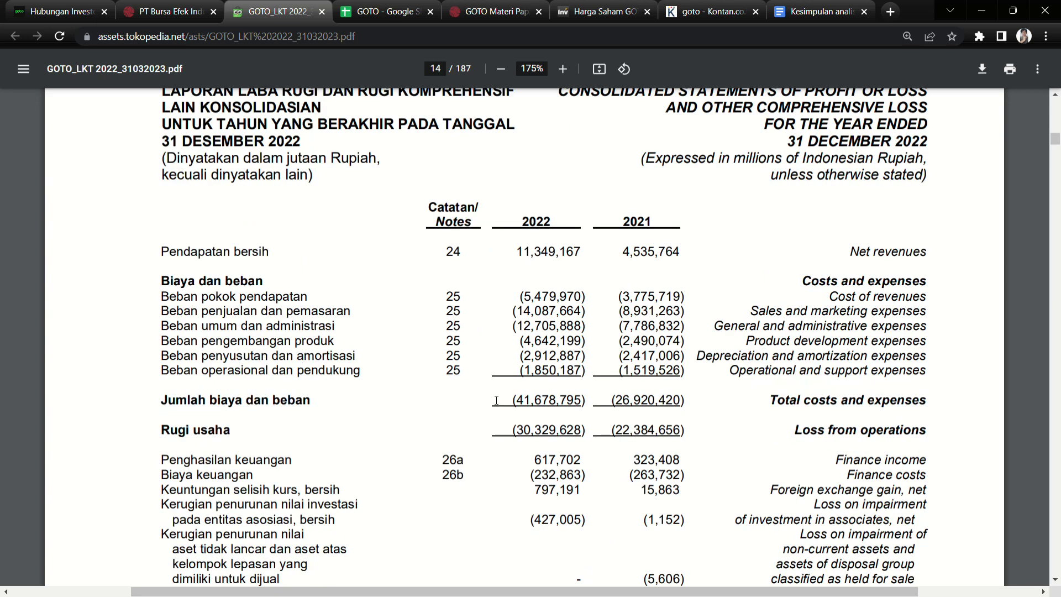
pyautogui.scroll(2, 290, 310)
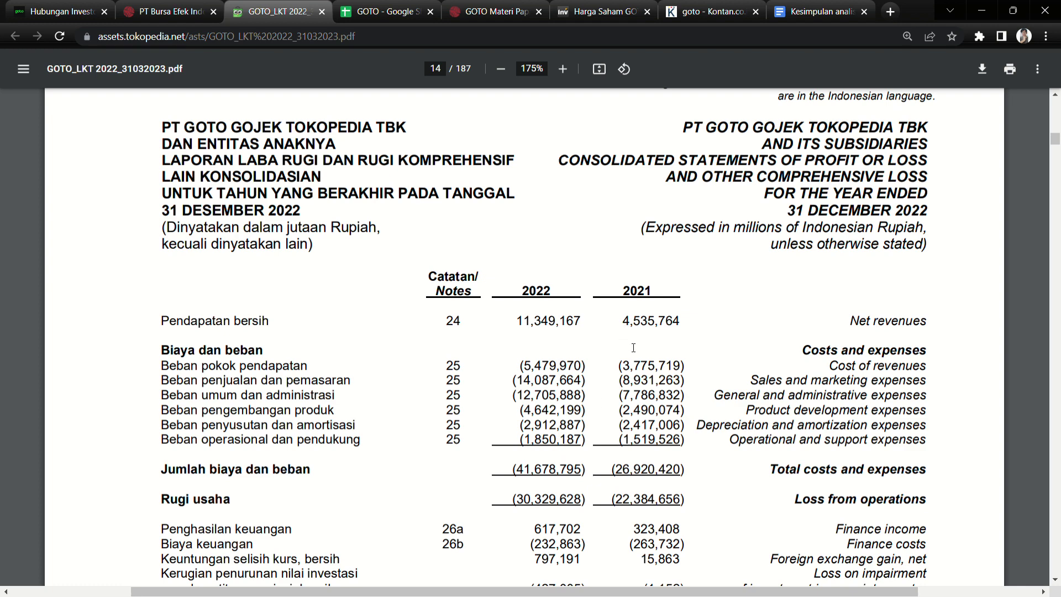
pyautogui.click(536, 296)
pyautogui.scroll(-2, 537, 305)
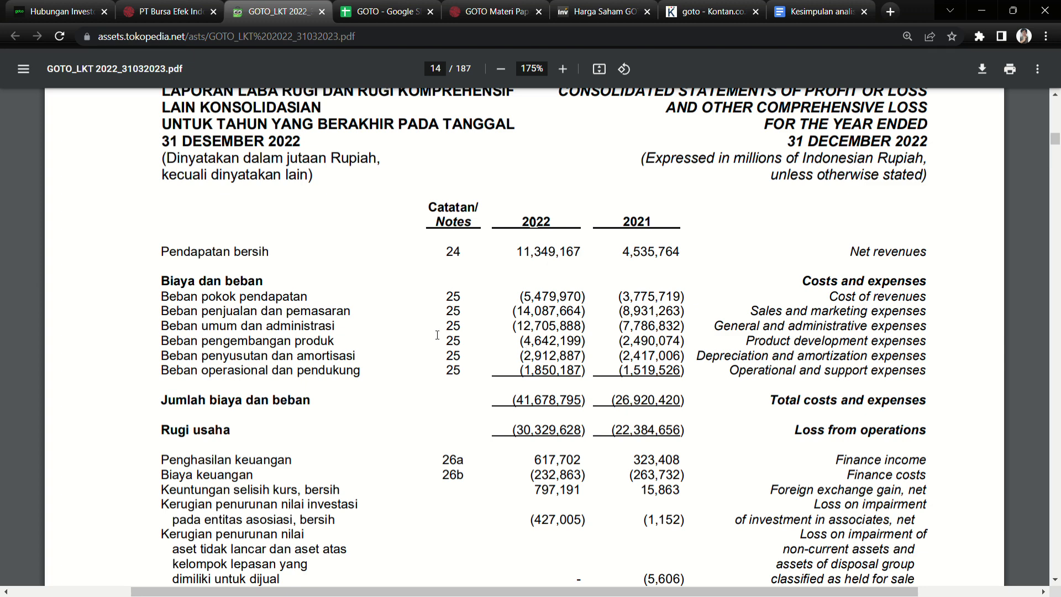
# Examine the Jumlah biaya dan beban line in the profit or loss statement.
pyautogui.scroll(-1, 438, 335)
pyautogui.moveTo(226, 335); pyautogui.dragTo(289, 335)
pyautogui.click(345, 337)
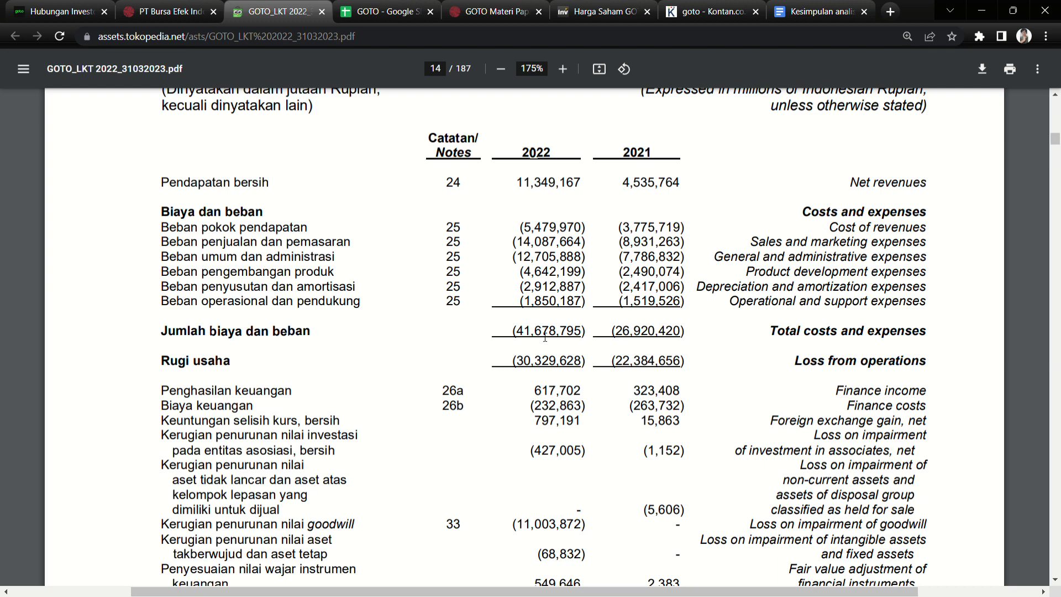
# Highlight the sales and marketing and the general and administrative expense lines with their note 25 references.
pyautogui.moveTo(203, 242); pyautogui.dragTo(332, 243)
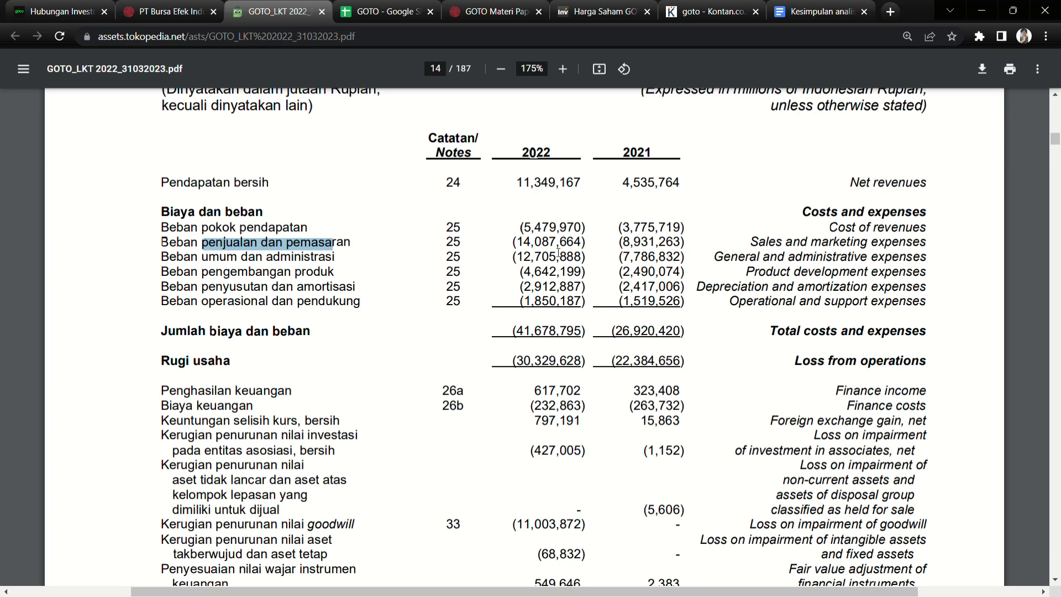
pyautogui.moveTo(203, 257); pyautogui.dragTo(302, 259)
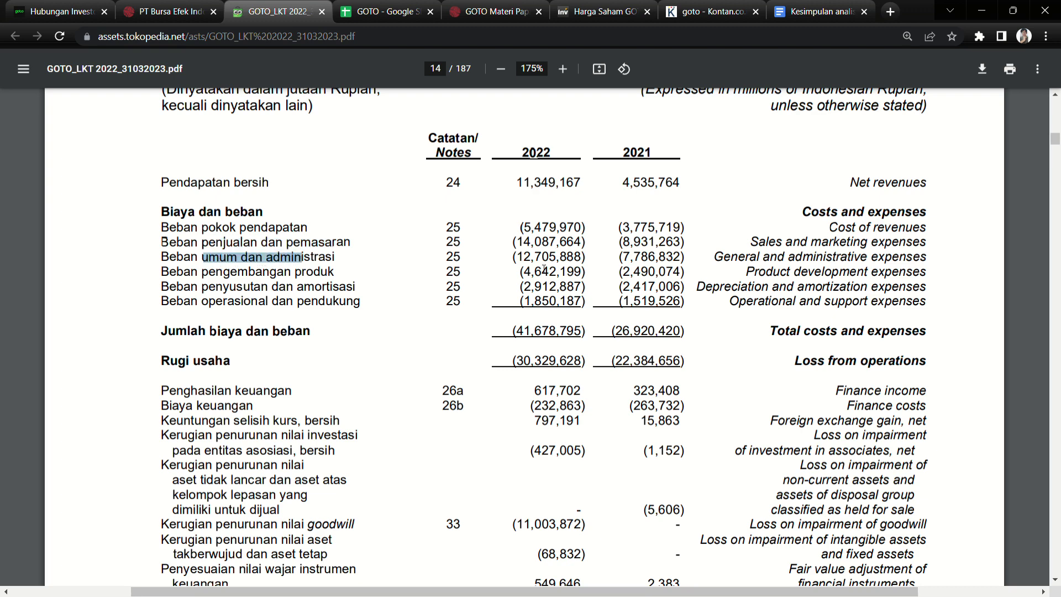
pyautogui.moveTo(524, 257); pyautogui.dragTo(546, 262)
pyautogui.moveTo(446, 243); pyautogui.dragTo(464, 262)
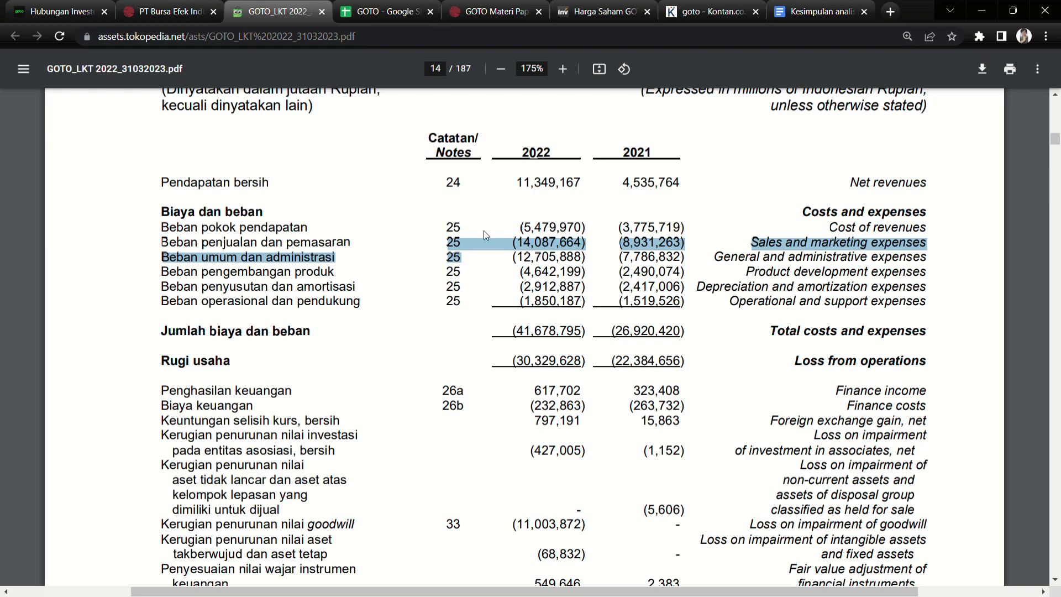
# Find note 25, Expenses by Nature, in the notes to the consolidated financial statements.
pyautogui.moveTo(1055, 139); pyautogui.dragTo(1056, 444)
pyautogui.scroll(-10, 673, 404)
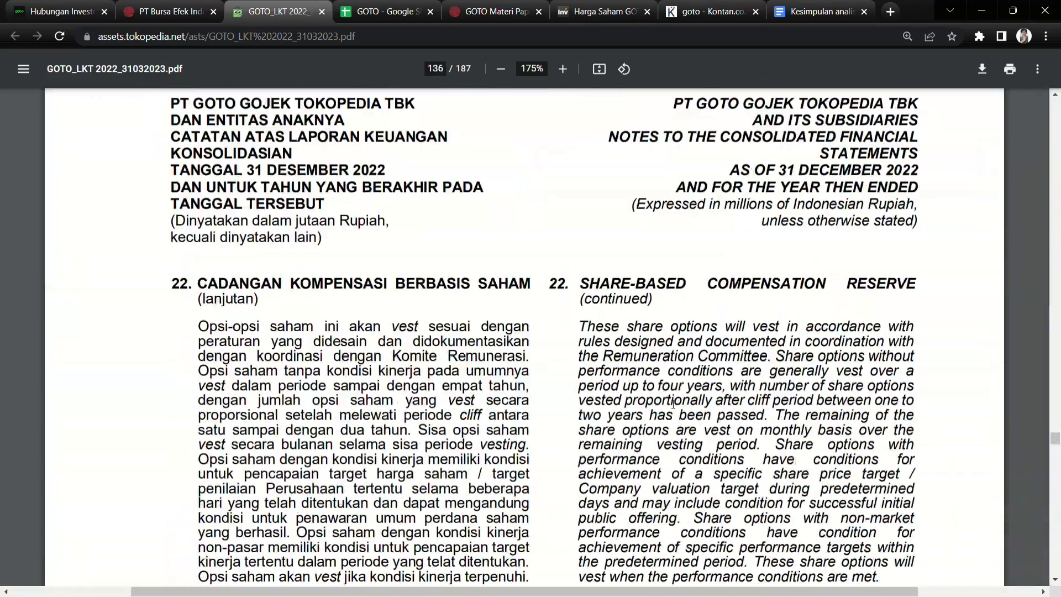
pyautogui.scroll(-20, 674, 404)
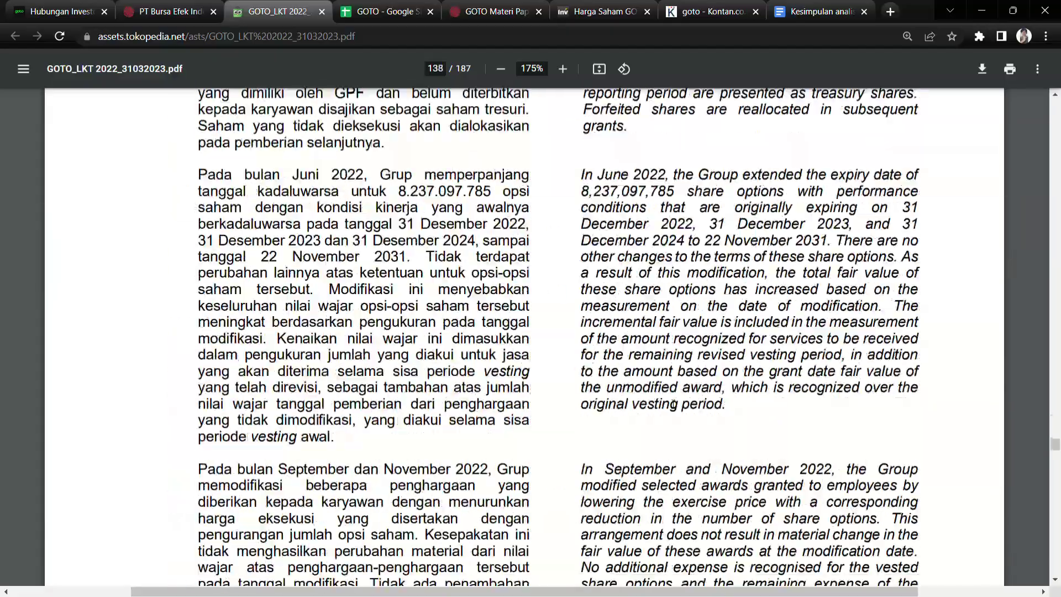
pyautogui.scroll(-20, 678, 397)
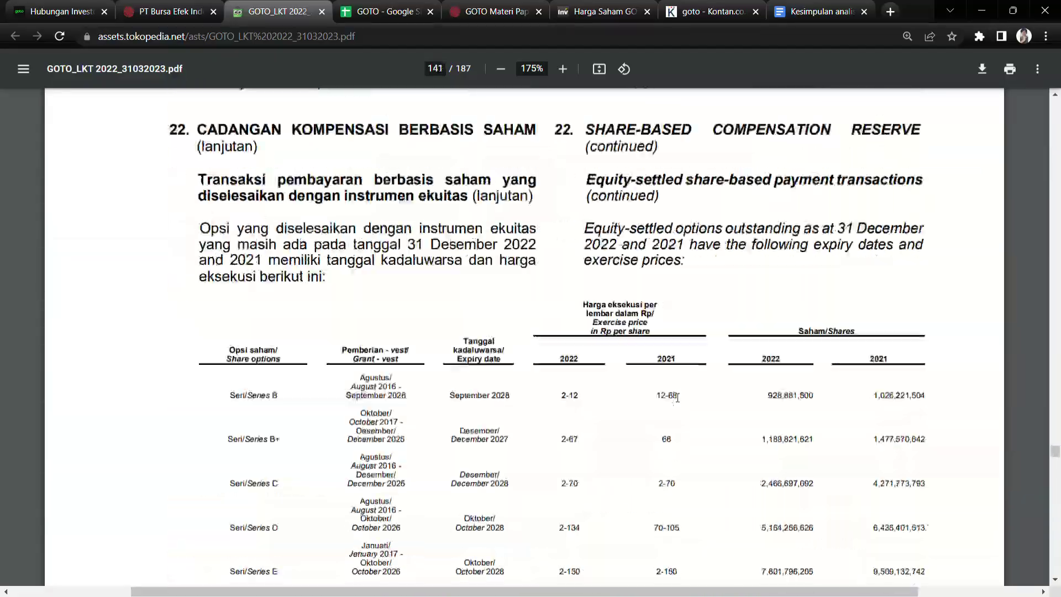
pyautogui.scroll(-20, 677, 397)
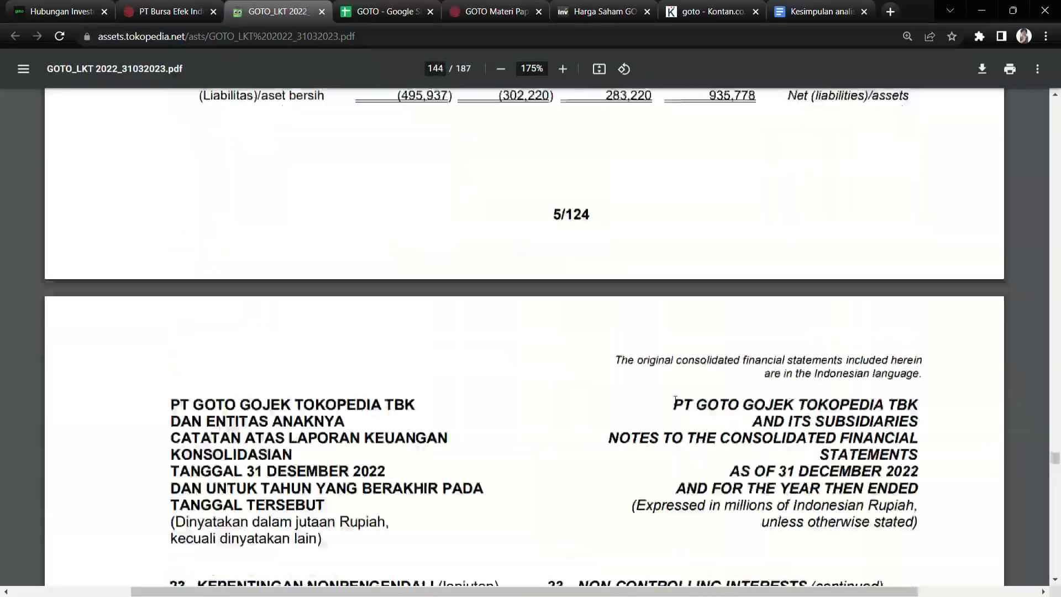
pyautogui.scroll(-20, 675, 400)
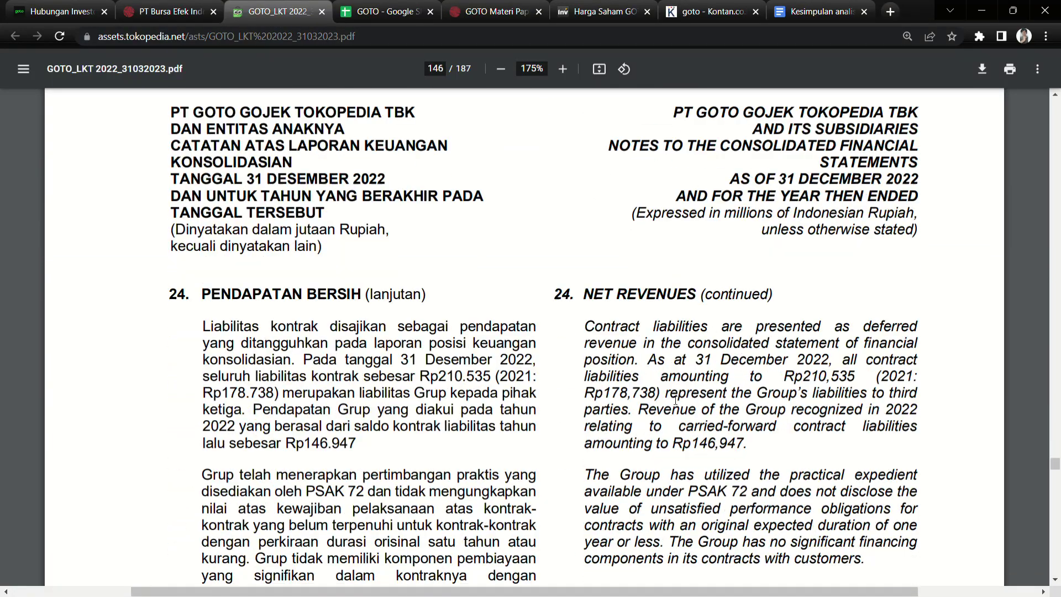
pyautogui.scroll(-2, 675, 400)
pyautogui.scroll(-2, 618, 398)
# Highlight the sales and marketing and the general and administrative expense lines in the note 25 table on page 146.
pyautogui.moveTo(244, 195); pyautogui.dragTo(362, 194)
pyautogui.scroll(-15, 398, 282)
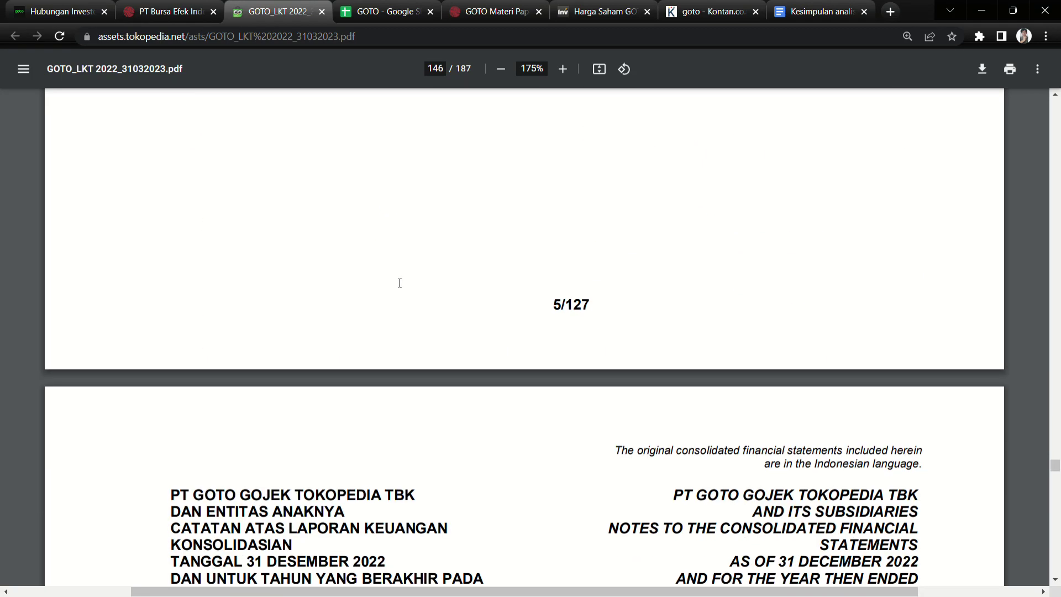
pyautogui.scroll(2, 400, 283)
pyautogui.scroll(13, 400, 283)
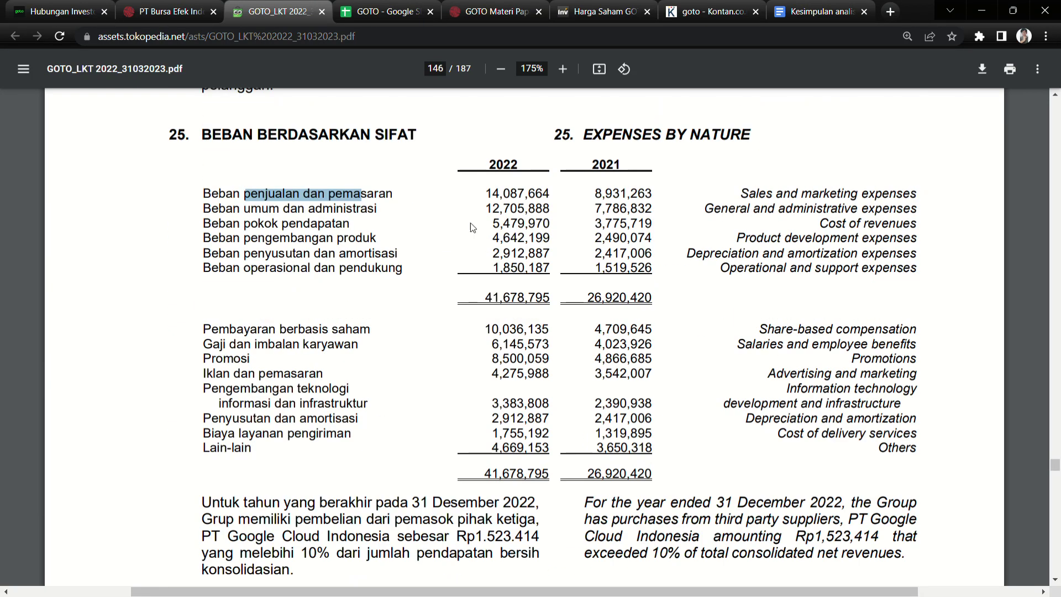
pyautogui.moveTo(265, 195); pyautogui.dragTo(352, 194)
pyautogui.moveTo(285, 195); pyautogui.dragTo(366, 190)
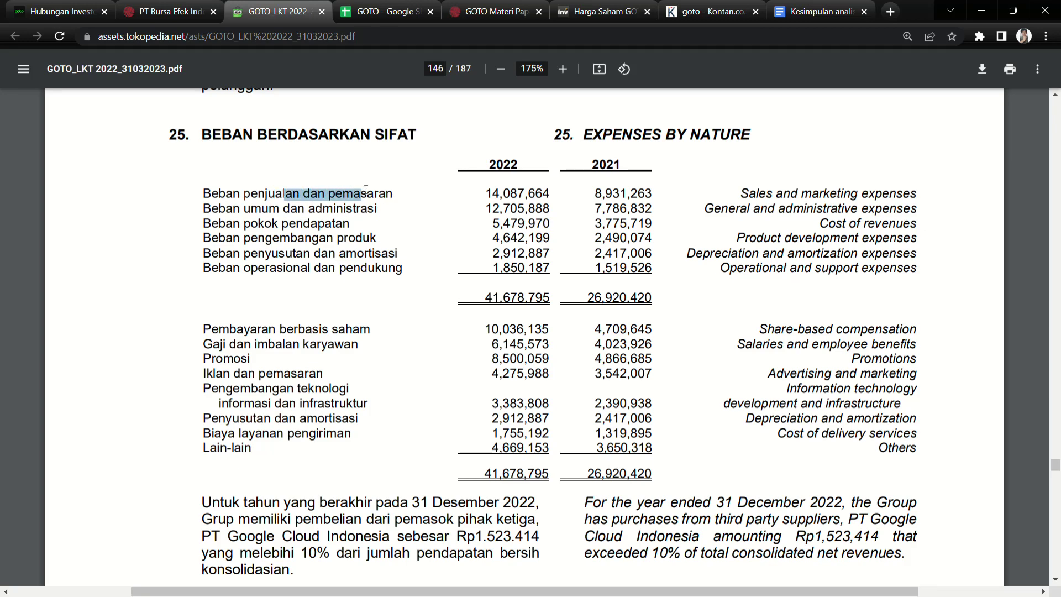
pyautogui.moveTo(270, 210); pyautogui.dragTo(377, 213)
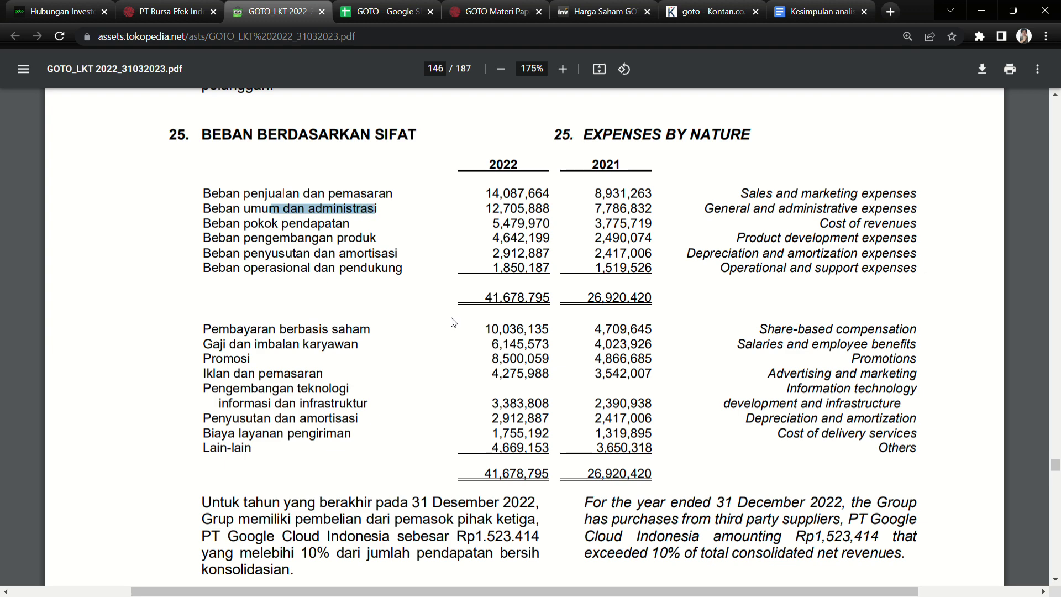
# Highlight the share-based compensation and the salaries and employee benefits lines in the second part of note 25.
pyautogui.moveTo(287, 330); pyautogui.dragTo(352, 334)
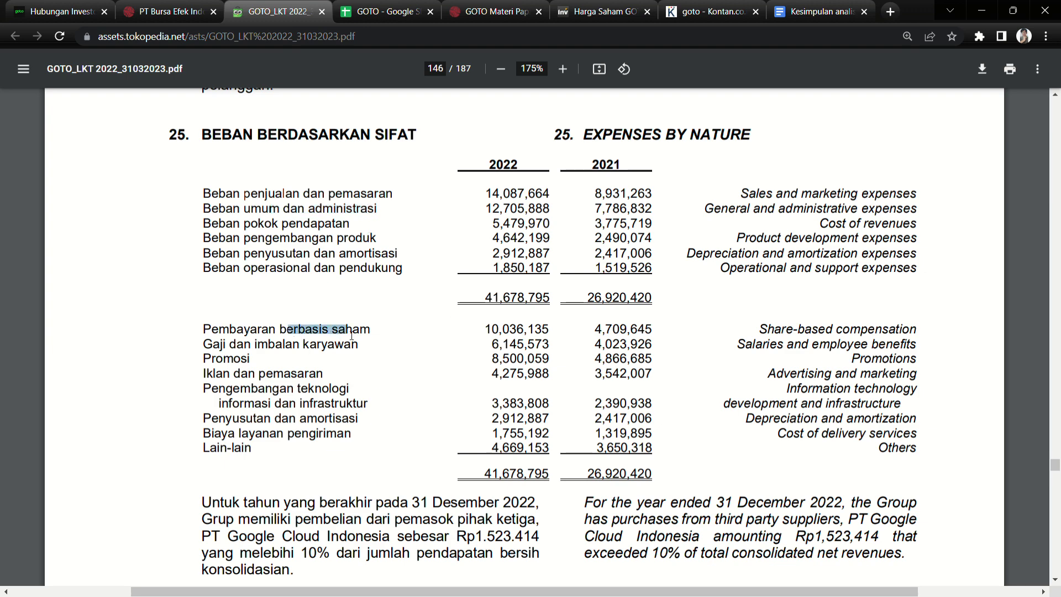
pyautogui.moveTo(493, 330); pyautogui.dragTo(533, 334)
pyautogui.moveTo(260, 344); pyautogui.dragTo(347, 353)
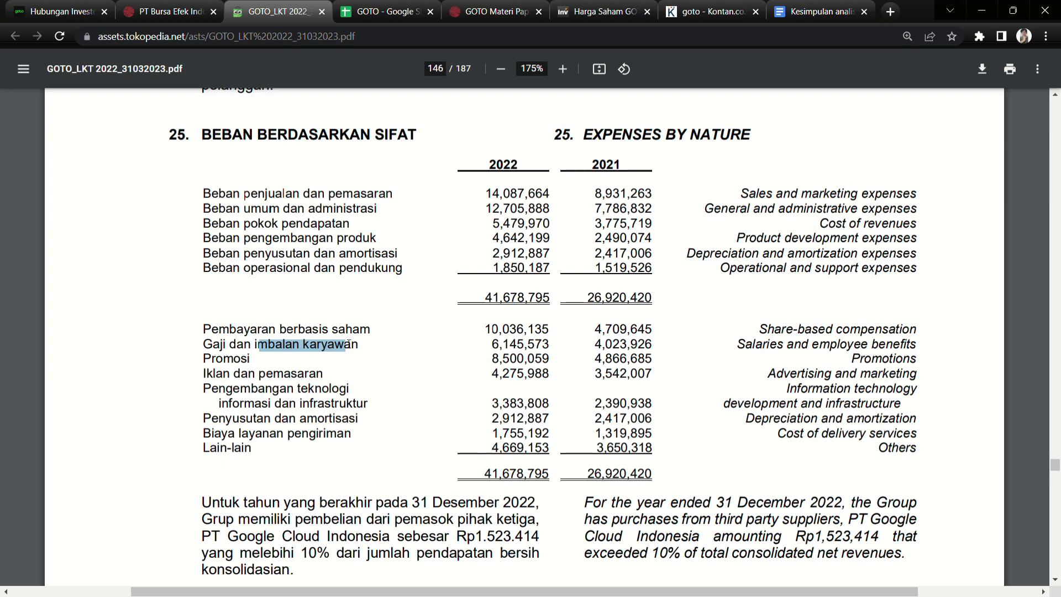
pyautogui.moveTo(281, 330); pyautogui.dragTo(380, 337)
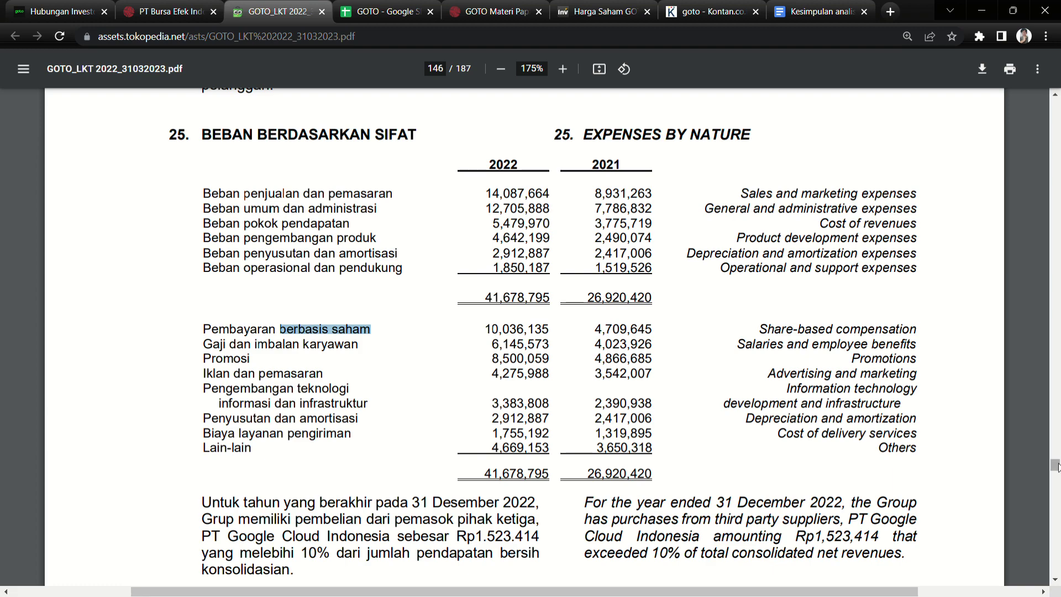
# Return to the profit or loss statement on page 14 and highlight the 2022 total costs figure and the Rugi usaha line.
pyautogui.moveTo(1056, 467); pyautogui.dragTo(1057, 123)
pyautogui.scroll(-20, 841, 399)
pyautogui.scroll(-20, 842, 400)
pyautogui.scroll(-20, 842, 399)
pyautogui.scroll(-20, 842, 399)
pyautogui.scroll(-5, 842, 399)
pyautogui.scroll(6, 774, 392)
pyautogui.scroll(-2, 713, 386)
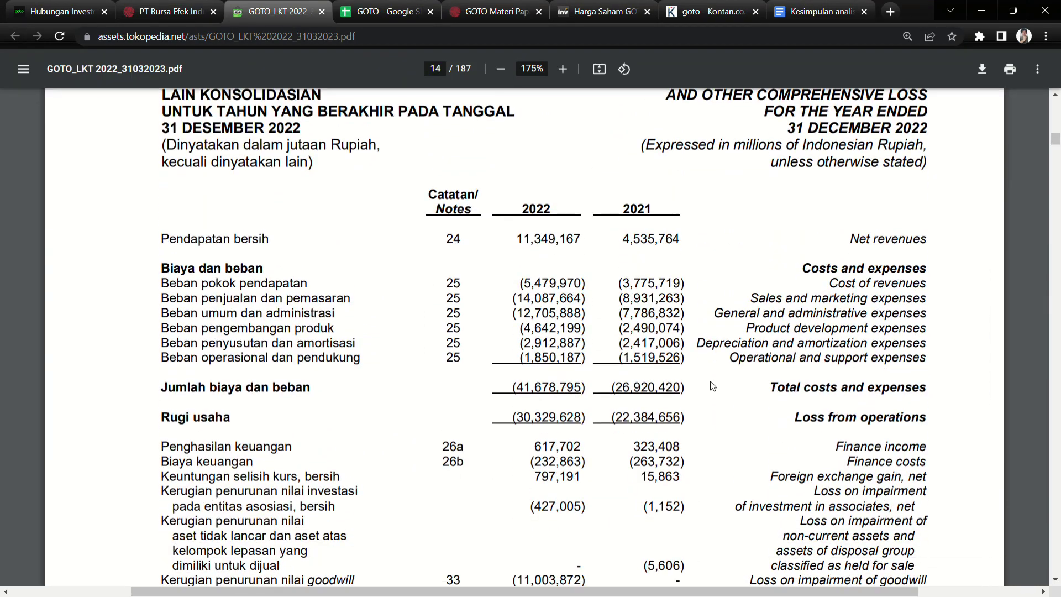
pyautogui.moveTo(513, 390); pyautogui.dragTo(556, 392)
pyautogui.scroll(-3, 583, 429)
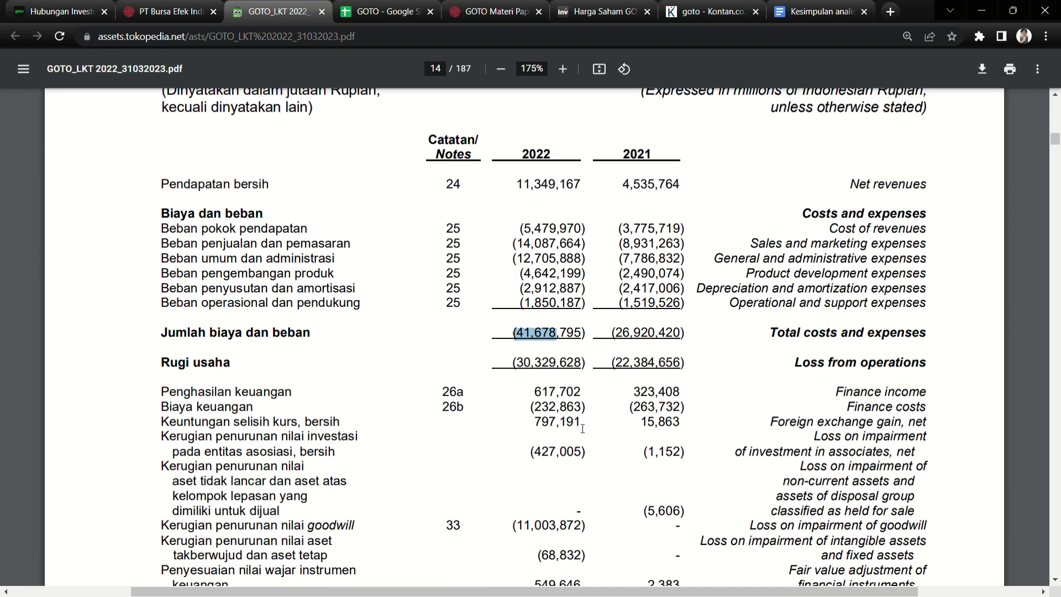
pyautogui.moveTo(162, 348); pyautogui.dragTo(231, 348)
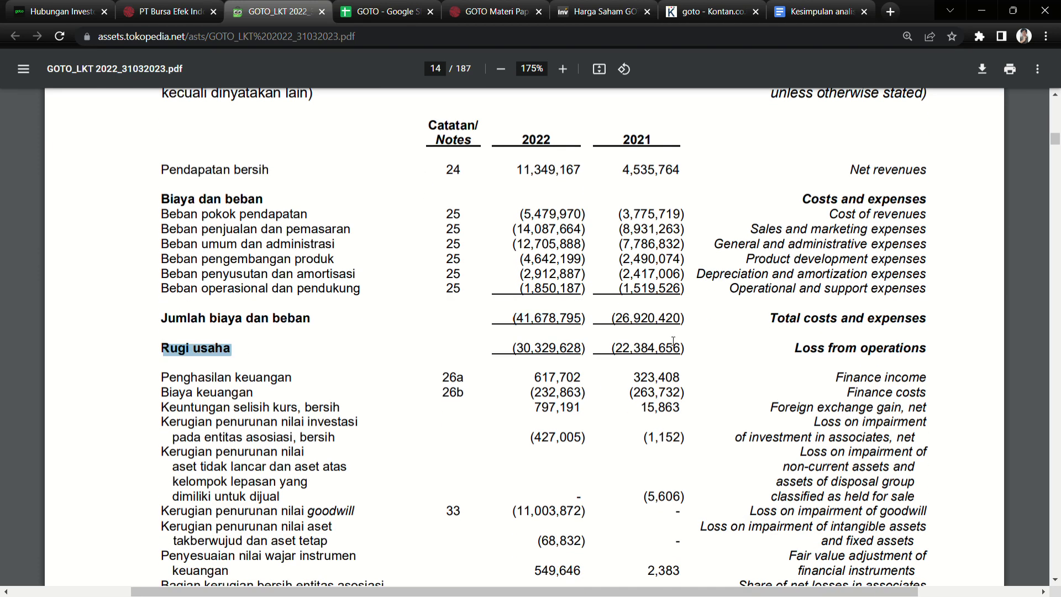
pyautogui.click(642, 356)
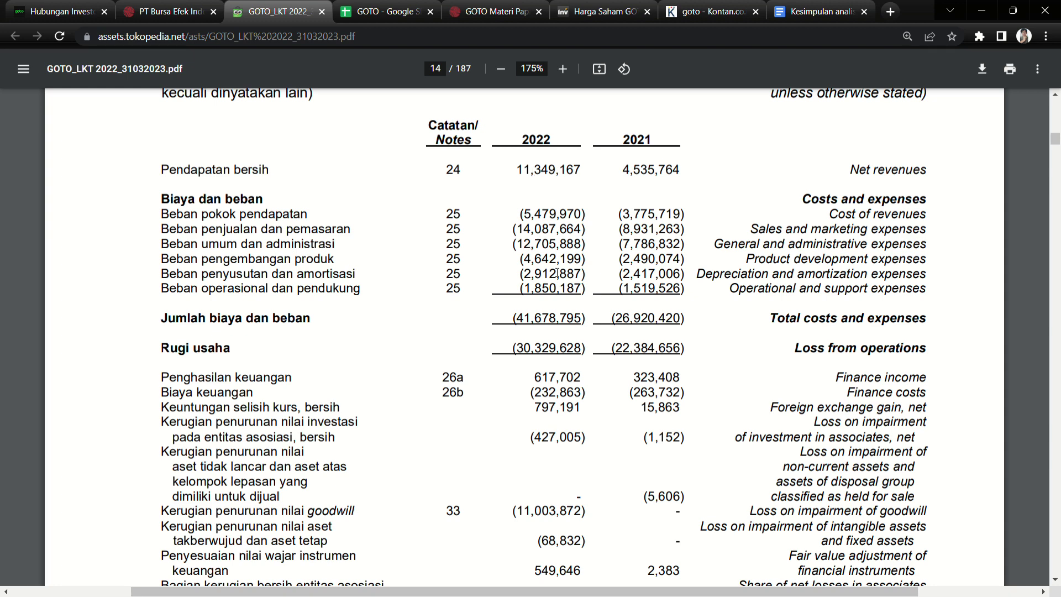
# Examine the lines between loss from operations and loss for the year in the profit or loss statement.
pyautogui.scroll(-2, 522, 396)
pyautogui.scroll(2, 545, 325)
pyautogui.scroll(-3, 531, 357)
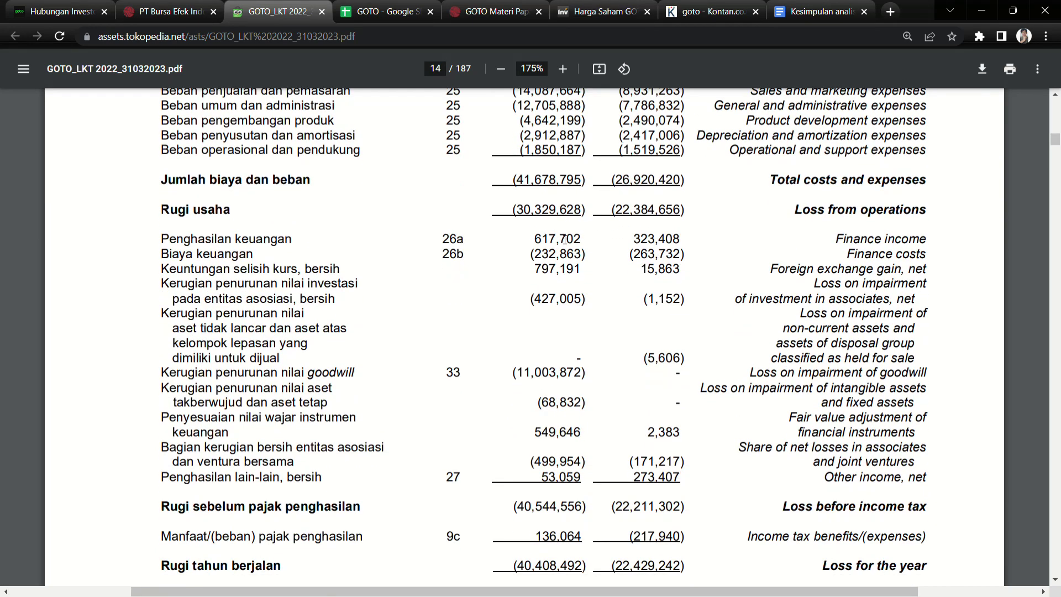
pyautogui.scroll(-4, 564, 238)
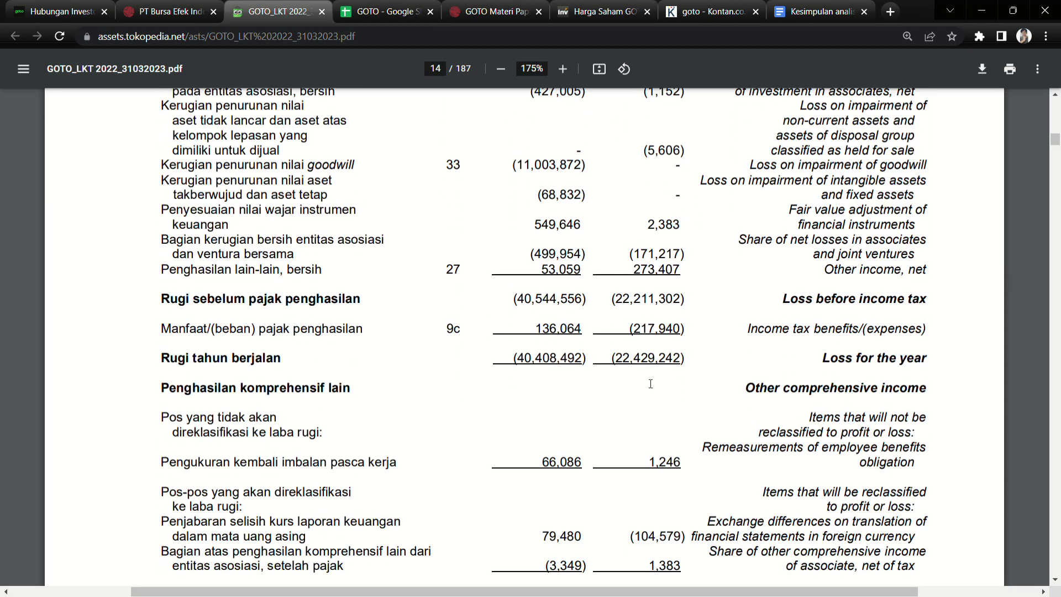
pyautogui.scroll(5, 635, 366)
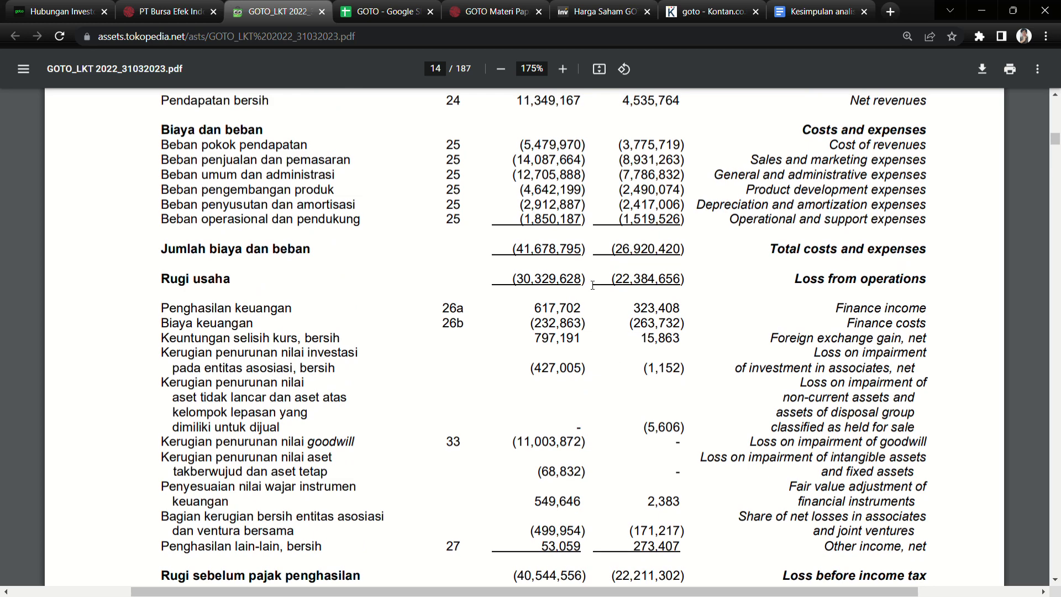
pyautogui.scroll(-1, 593, 349)
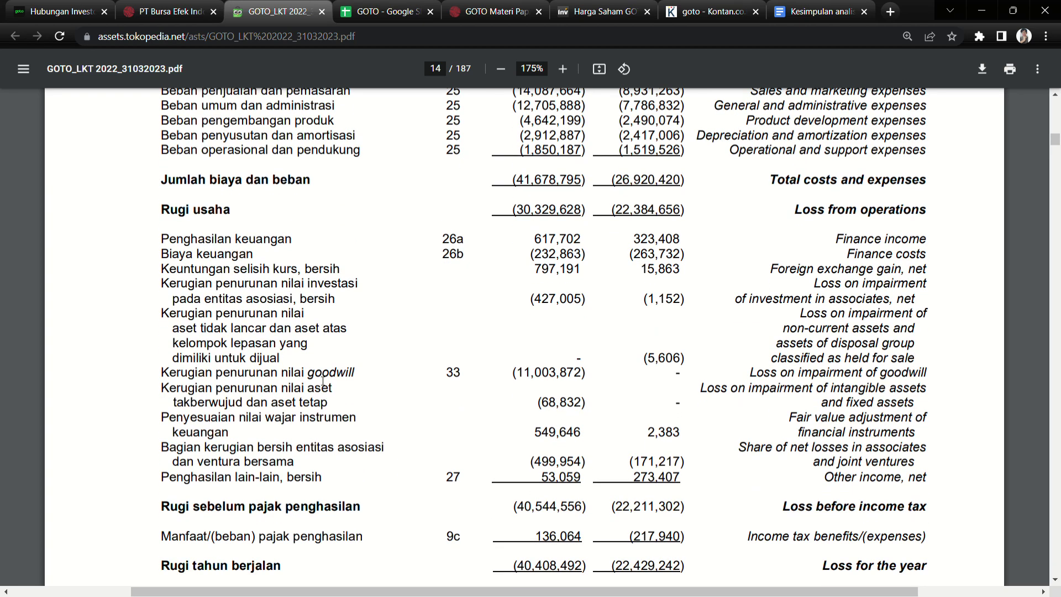
# Highlight the Kerugian penurunan nilai goodwill line and check its 2022 amount against the loss for the year.
pyautogui.moveTo(181, 374); pyautogui.dragTo(450, 377)
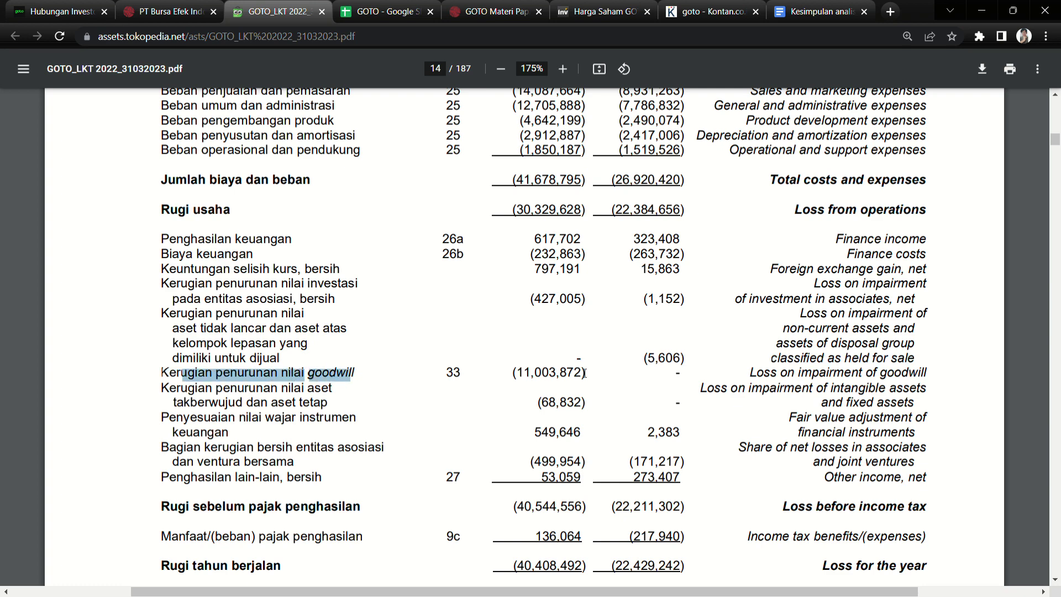
pyautogui.click(563, 376)
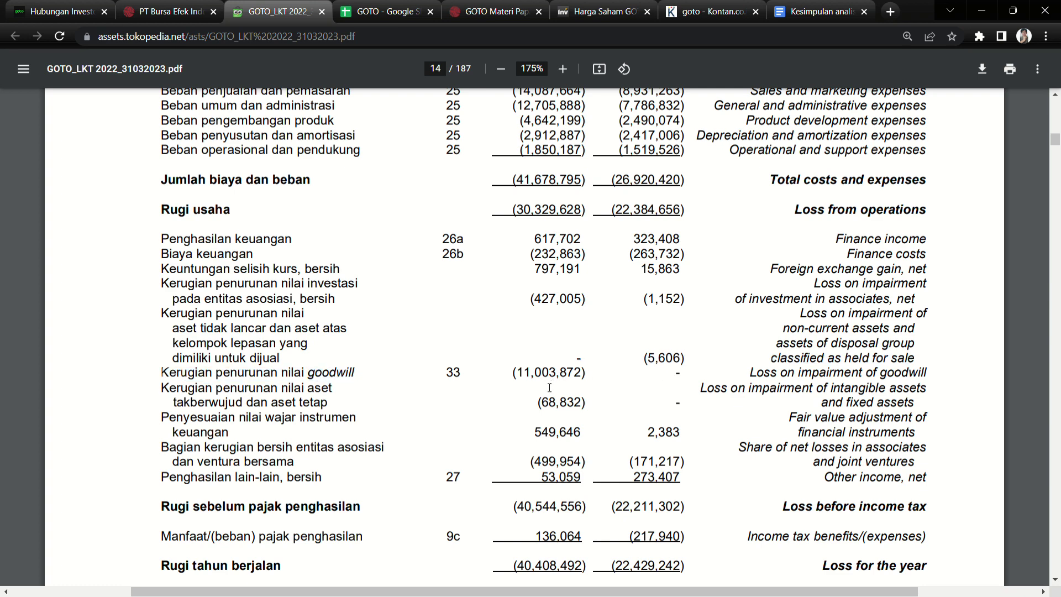
pyautogui.scroll(-3, 550, 388)
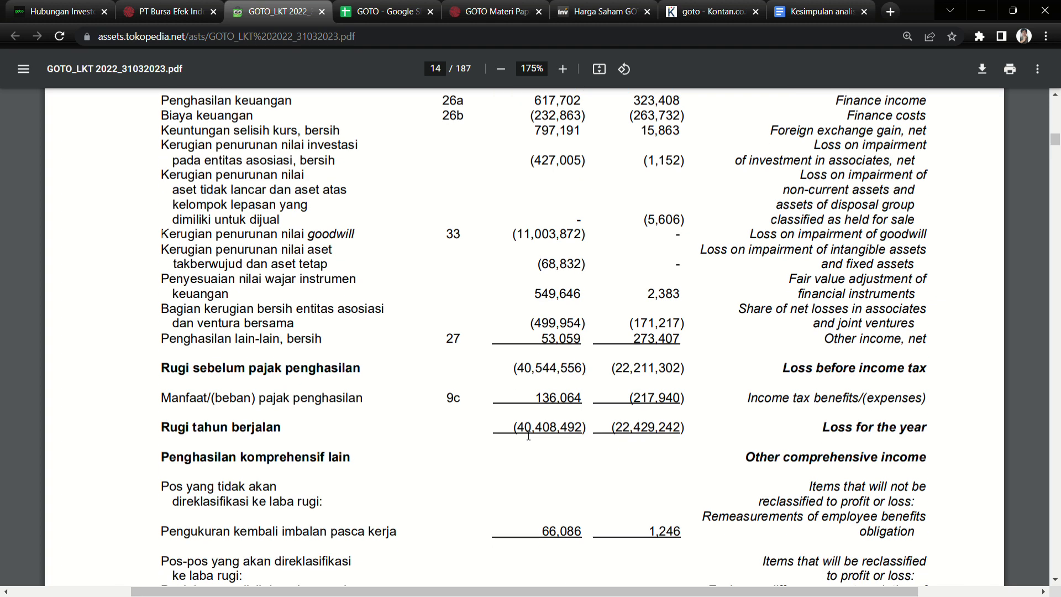
# Compare the loss from operations with the Rugi tahun berjalan line for 2022 and 2021.
pyautogui.scroll(5, 528, 437)
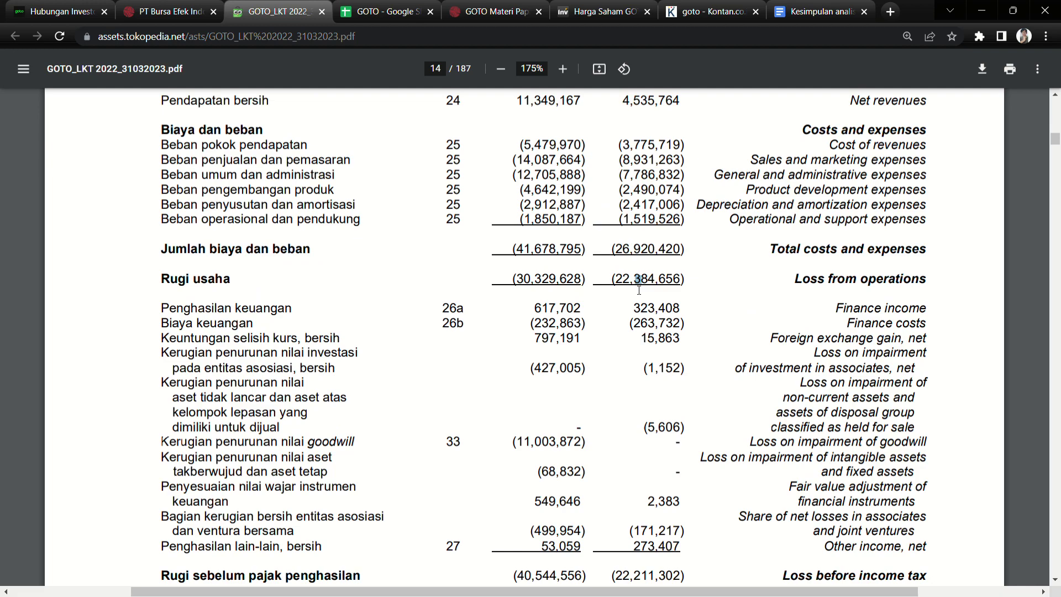
pyautogui.scroll(-6, 636, 288)
pyautogui.moveTo(537, 293); pyautogui.dragTo(547, 298)
pyautogui.click(546, 299)
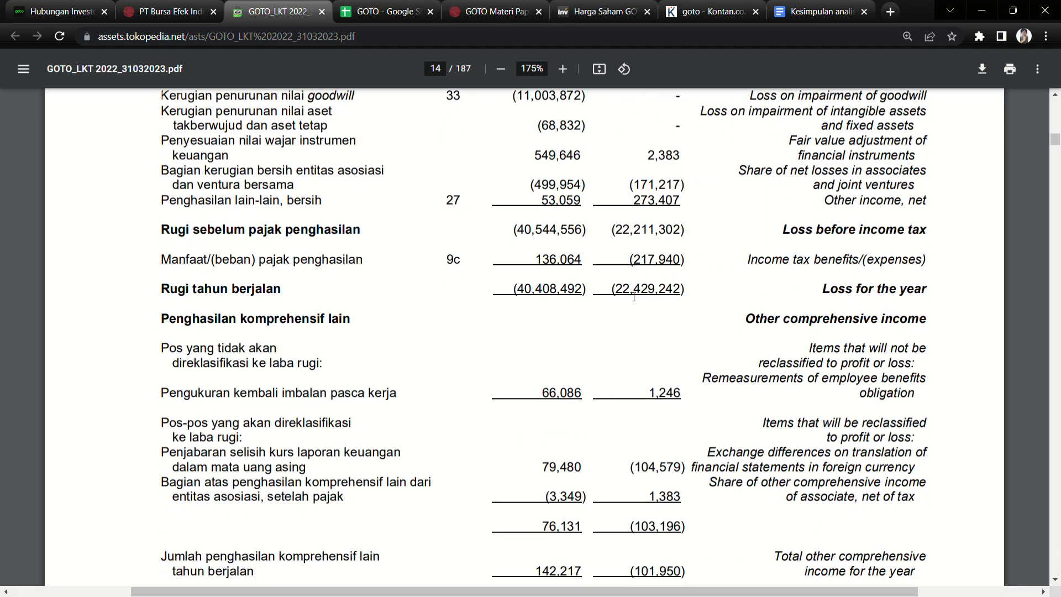
# Go back to the goodwill impairment line and check its note 33 reference.
pyautogui.scroll(5, 553, 343)
pyautogui.moveTo(199, 375); pyautogui.dragTo(344, 375)
pyautogui.click(455, 381)
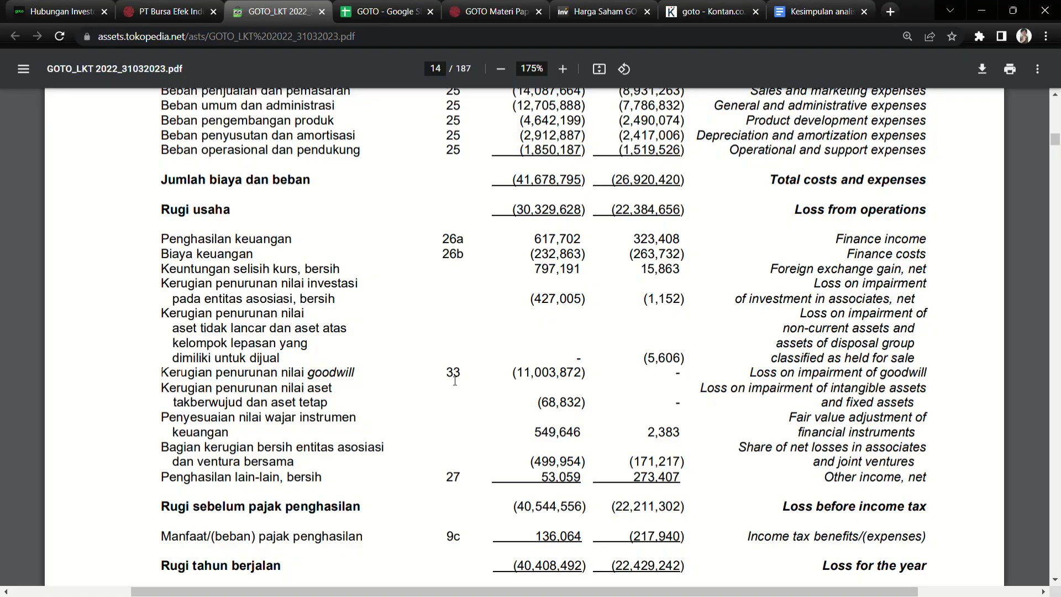
# Find note 33, Business Combinations and Transactions with Non-Controlling Interests, in the notes to the financial statements.
pyautogui.moveTo(1056, 140); pyautogui.dragTo(1055, 485)
pyautogui.scroll(-5, 822, 452)
pyautogui.scroll(-20, 822, 448)
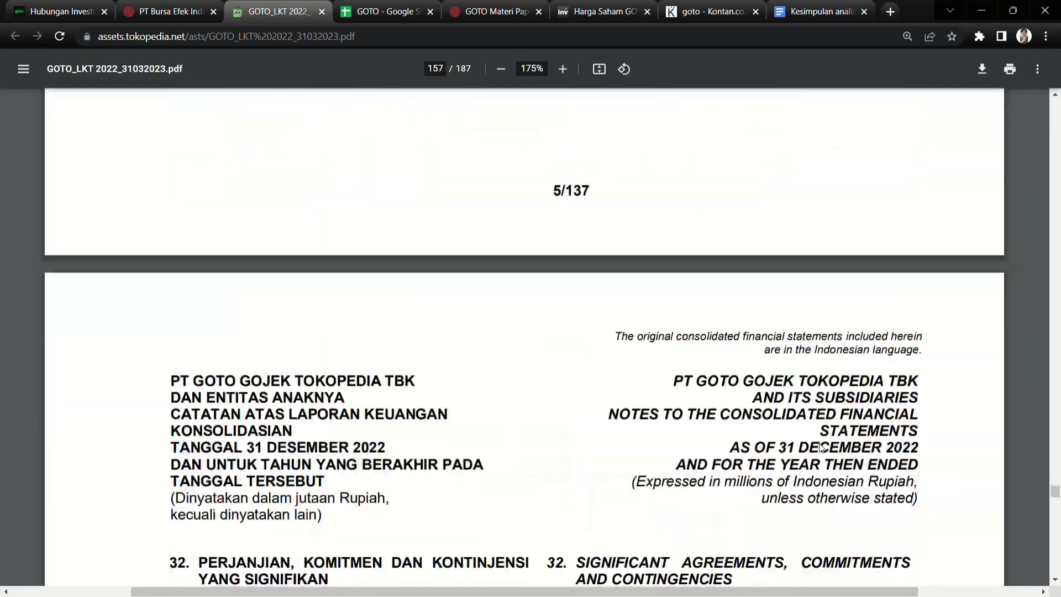
pyautogui.scroll(-20, 822, 447)
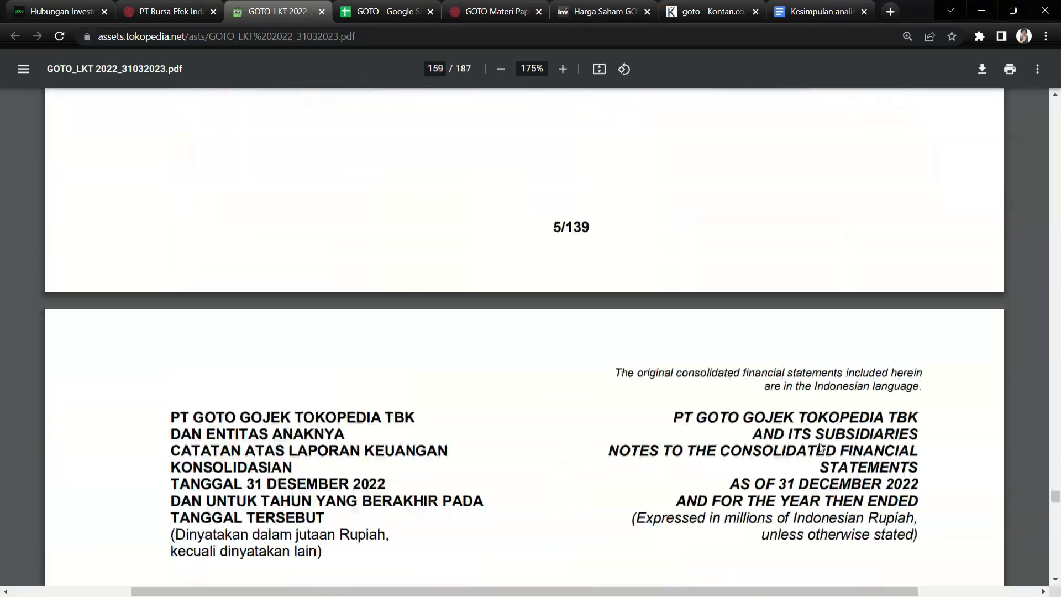
pyautogui.scroll(-8, 822, 448)
pyautogui.scroll(-15, 822, 448)
pyautogui.scroll(-15, 821, 448)
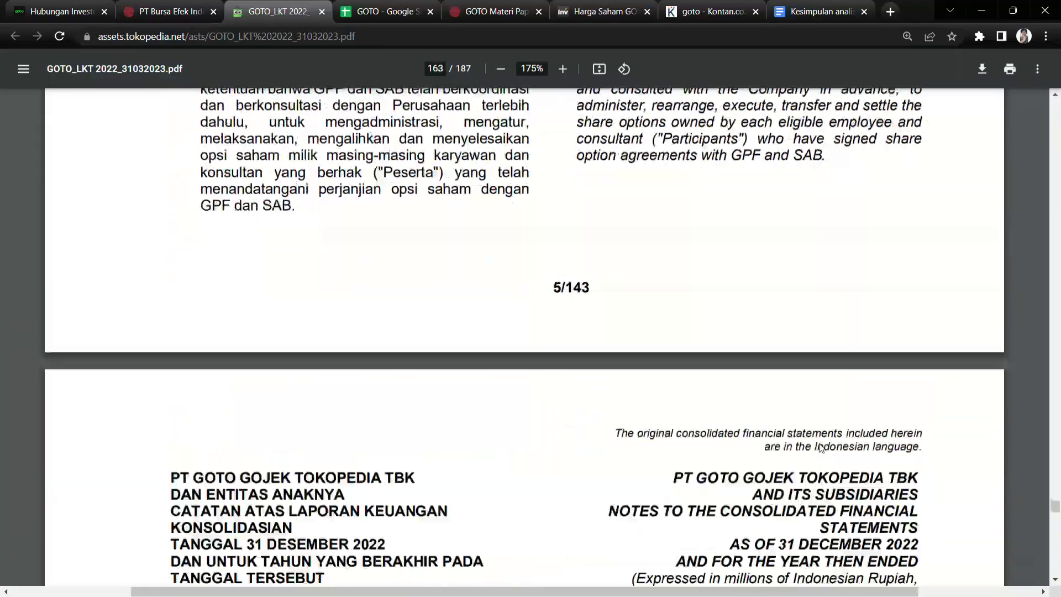
pyautogui.scroll(-15, 822, 448)
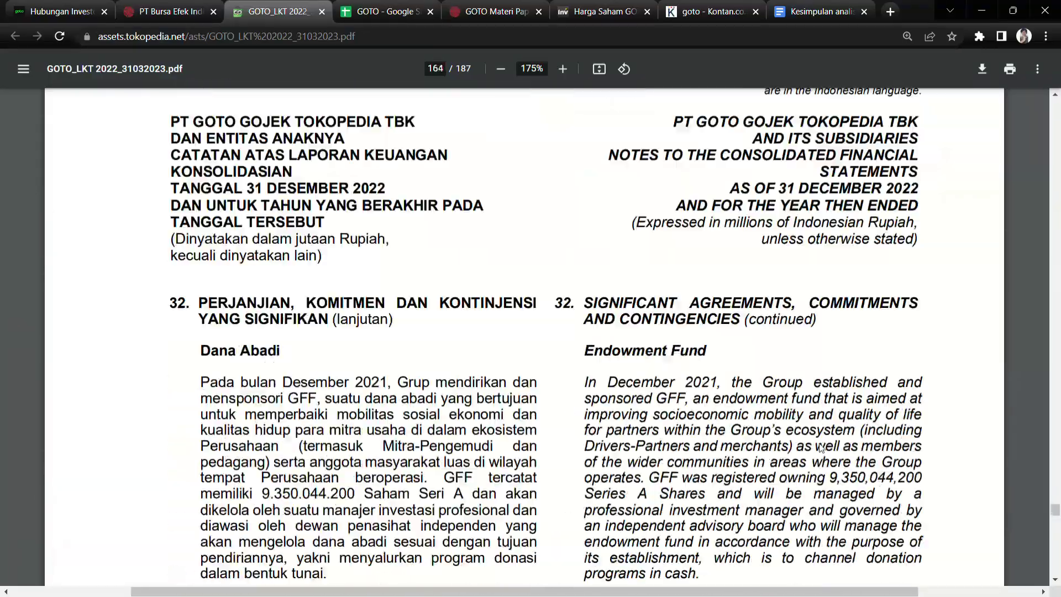
pyautogui.scroll(-15, 822, 448)
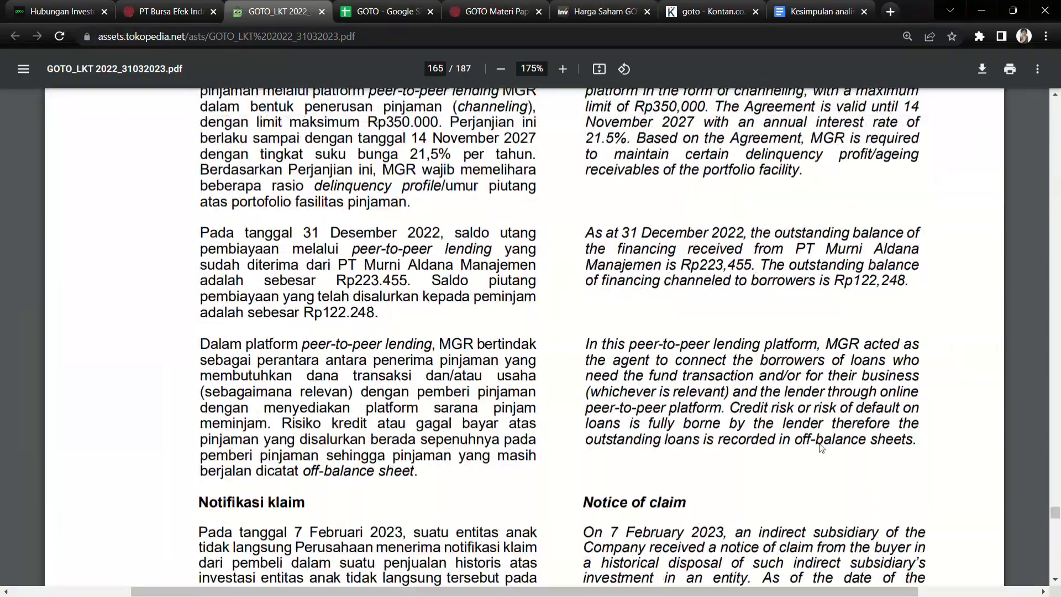
pyautogui.scroll(-20, 821, 448)
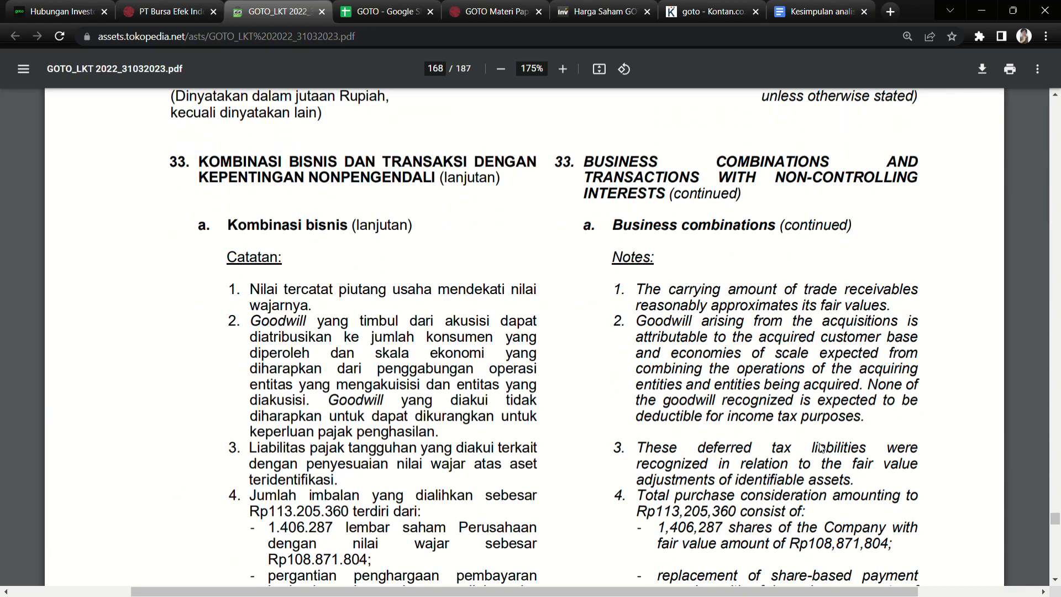
# Go back to the start of note 33 on page 166 and examine the business combinations table of acquired entities.
pyautogui.scroll(10, 821, 448)
pyautogui.scroll(8, 821, 448)
pyautogui.scroll(-4, 820, 445)
pyautogui.scroll(4, 820, 445)
pyautogui.hscroll(-3, 757, 507)
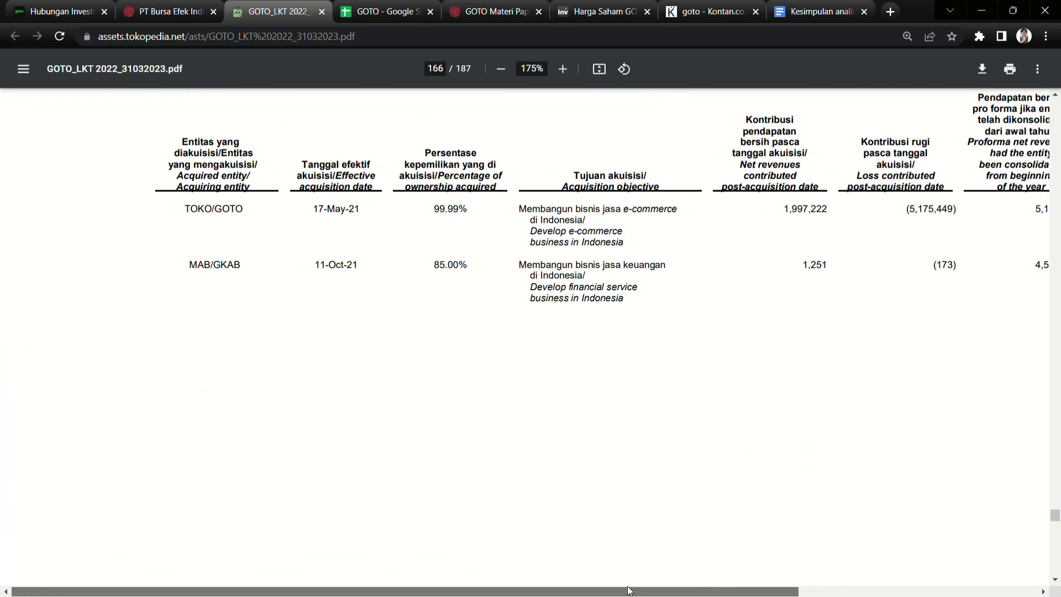
pyautogui.scroll(7, 679, 306)
pyautogui.scroll(15, 679, 306)
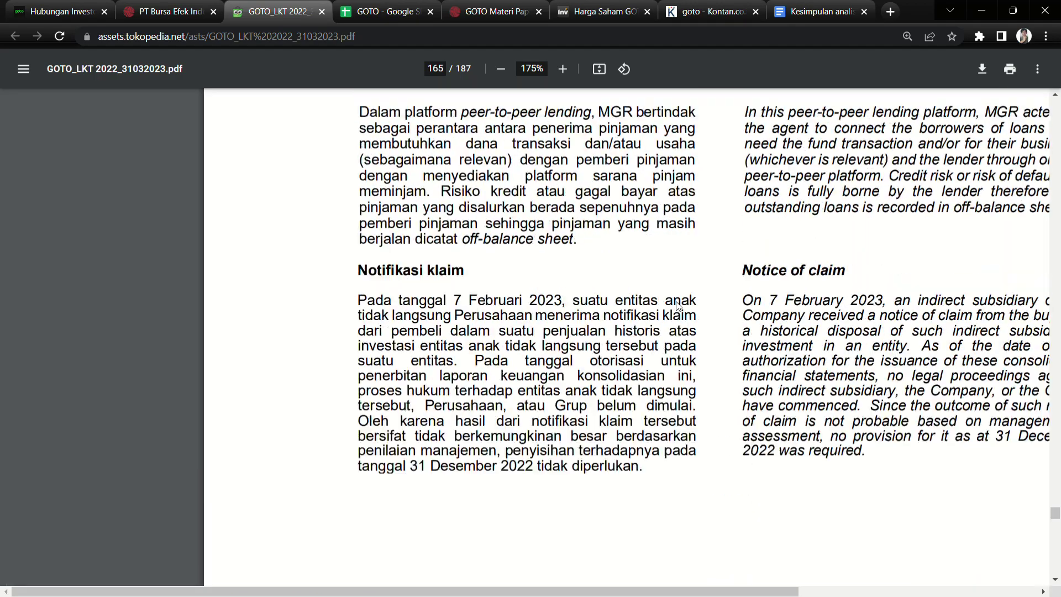
pyautogui.scroll(-18, 679, 306)
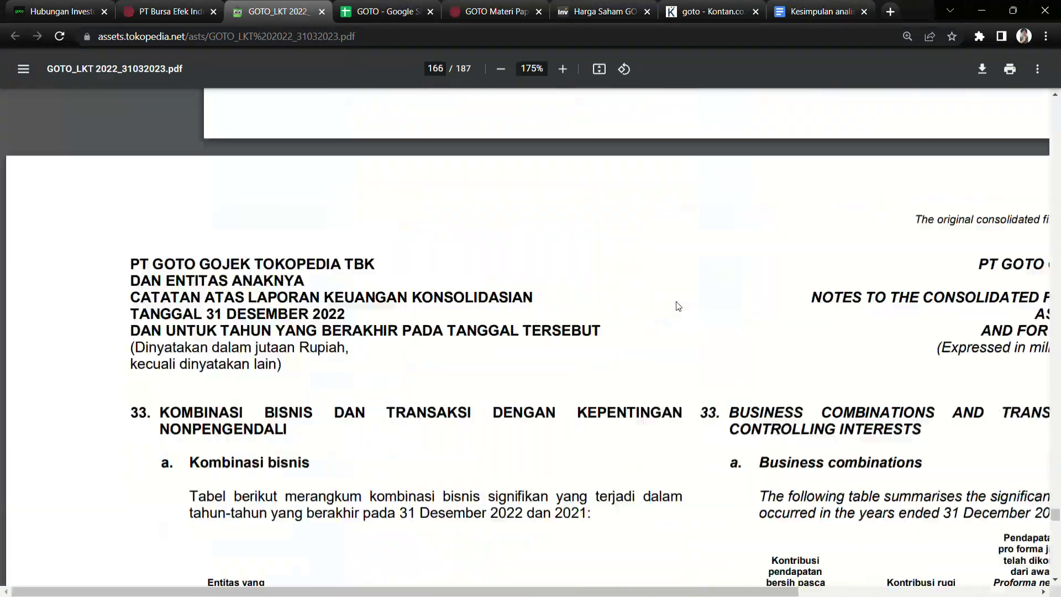
# Examine the business combinations tables on pages 166 and 167, including the purchase consideration and goodwill columns for TOKO/GOTO and MAB/GKAB.
pyautogui.scroll(4, 679, 306)
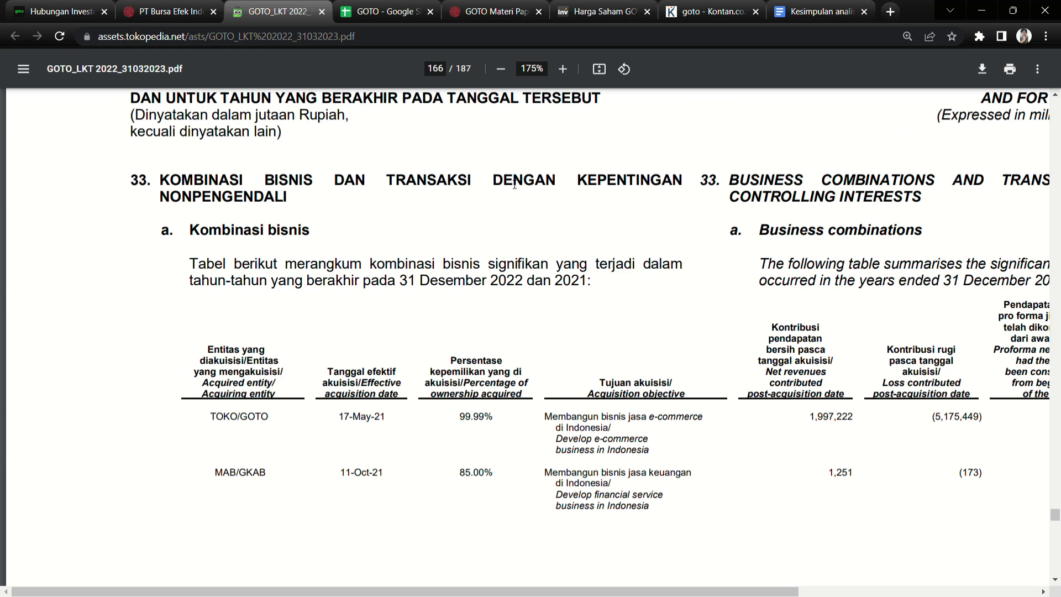
pyautogui.scroll(-3, 365, 229)
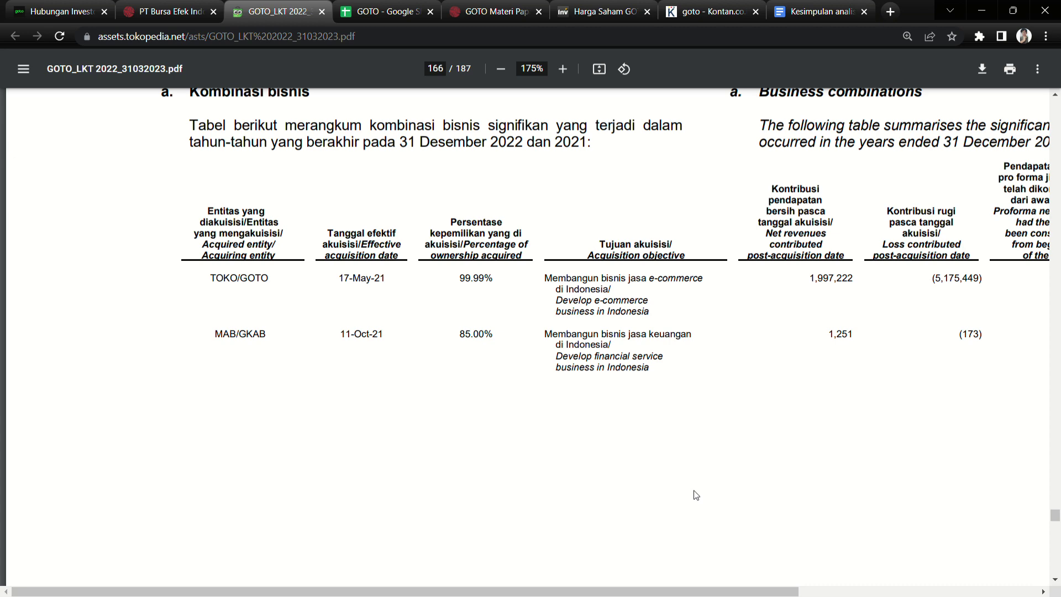
pyautogui.hscroll(3, 725, 578)
pyautogui.hscroll(-3, 724, 578)
pyautogui.scroll(-1, 666, 506)
pyautogui.scroll(-5, 666, 506)
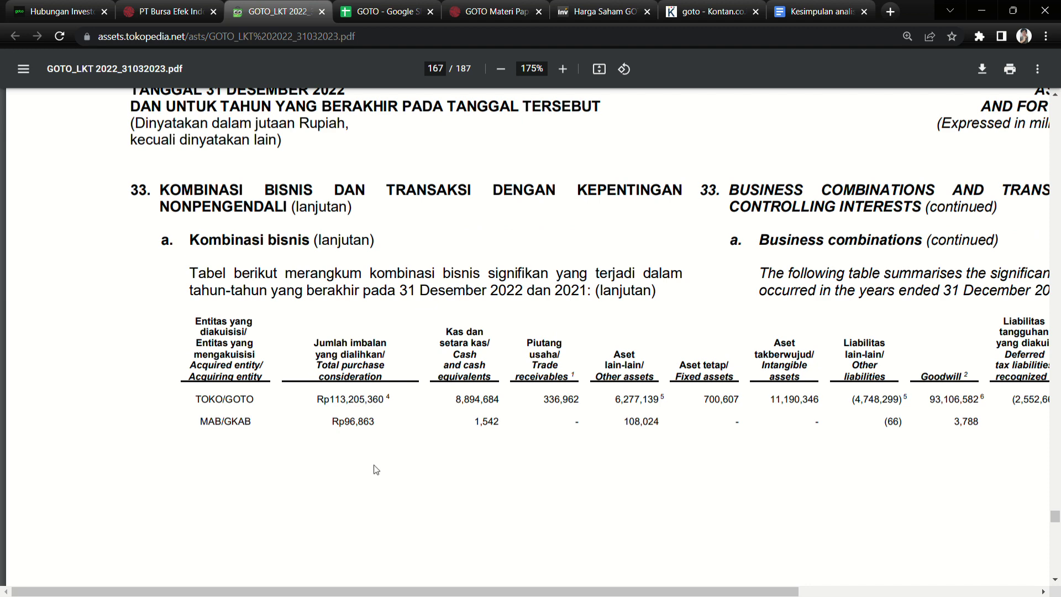
pyautogui.moveTo(517, 591); pyautogui.dragTo(565, 594)
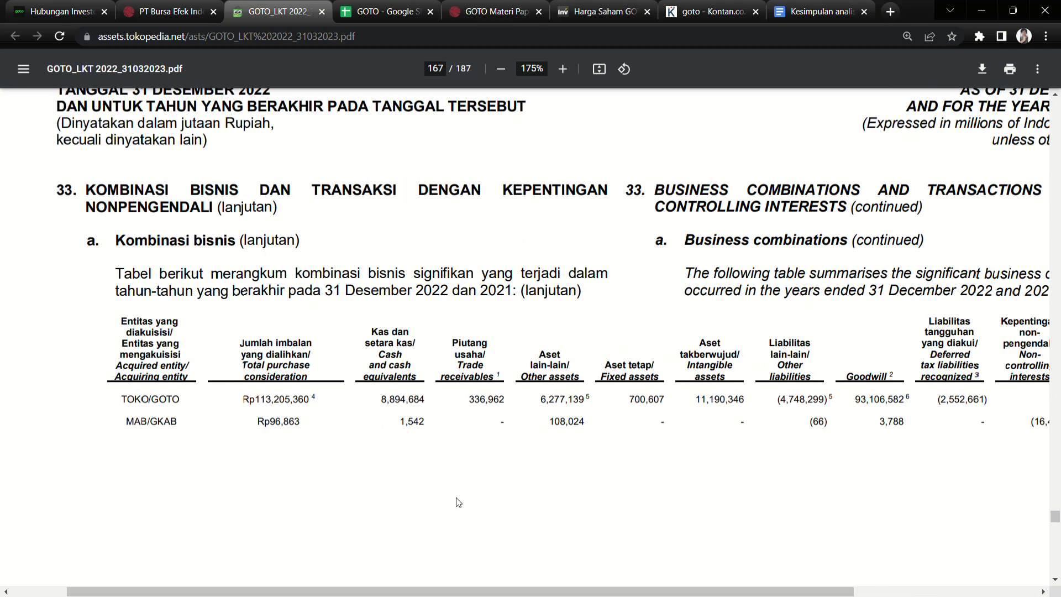
# Read the explanatory notes under the business combinations table on pages 168 and 169, covering the goodwill from the TOKO acquisition.
pyautogui.scroll(-10, 393, 453)
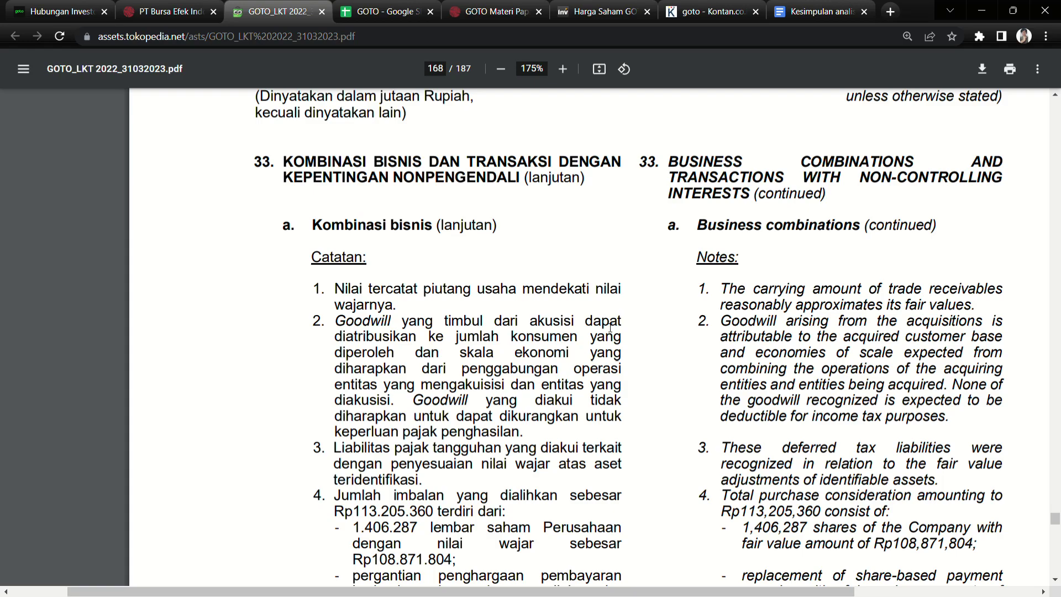
pyautogui.moveTo(470, 339); pyautogui.dragTo(480, 339)
pyautogui.scroll(-15, 561, 339)
pyautogui.scroll(4, 483, 420)
pyautogui.scroll(-6, 648, 443)
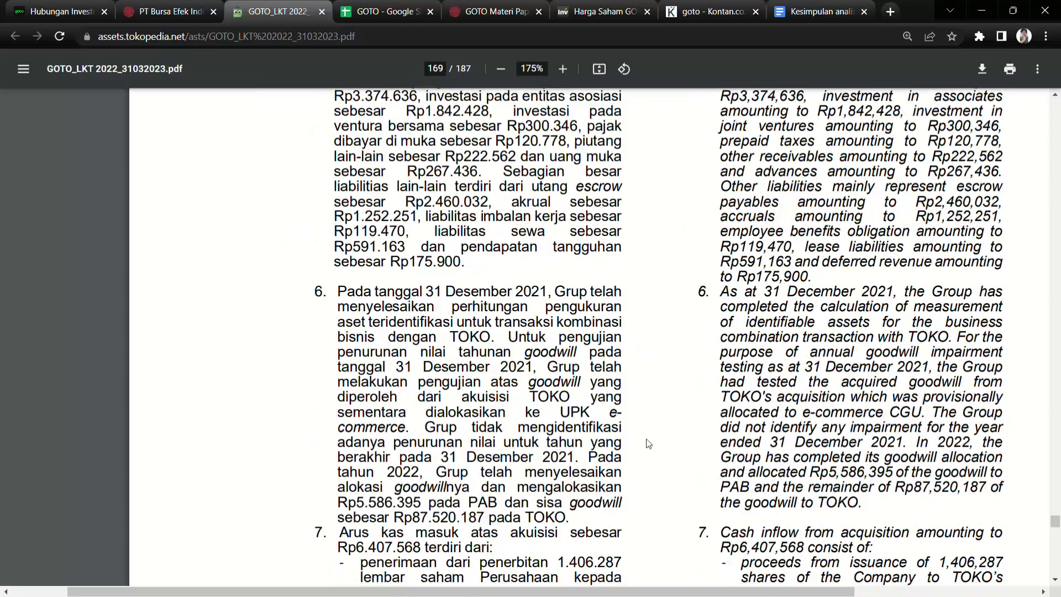
# Return to the consolidated statement of profit or loss on page 14, passing the auditors' report and the equity section.
pyautogui.moveTo(642, 591); pyautogui.dragTo(723, 594)
pyautogui.moveTo(1054, 523); pyautogui.dragTo(1056, 126)
pyautogui.scroll(-20, 759, 365)
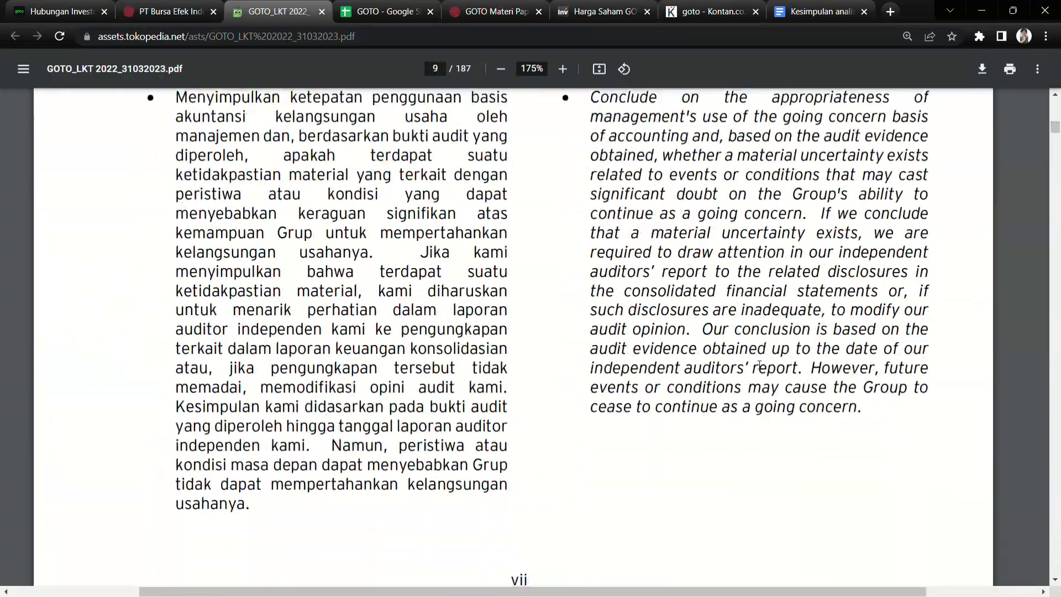
pyautogui.scroll(-20, 634, 396)
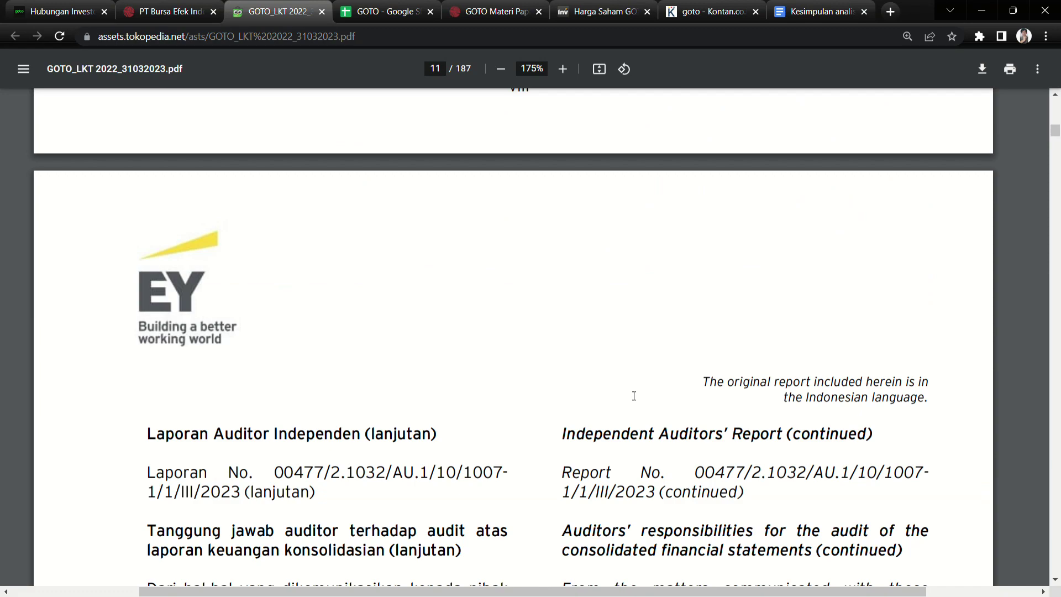
pyautogui.scroll(-15, 646, 404)
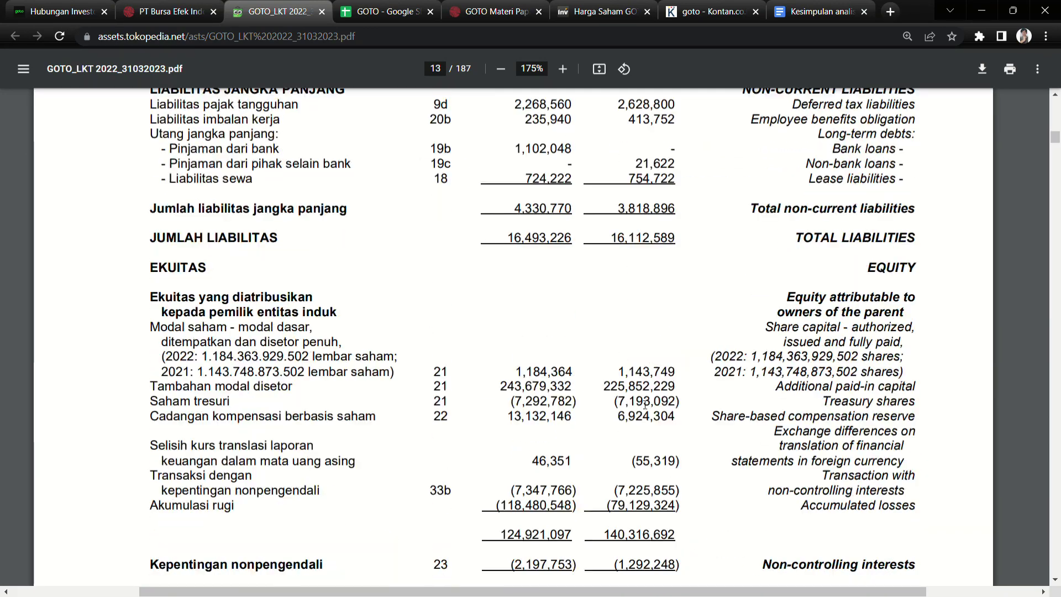
pyautogui.scroll(1, 406, 350)
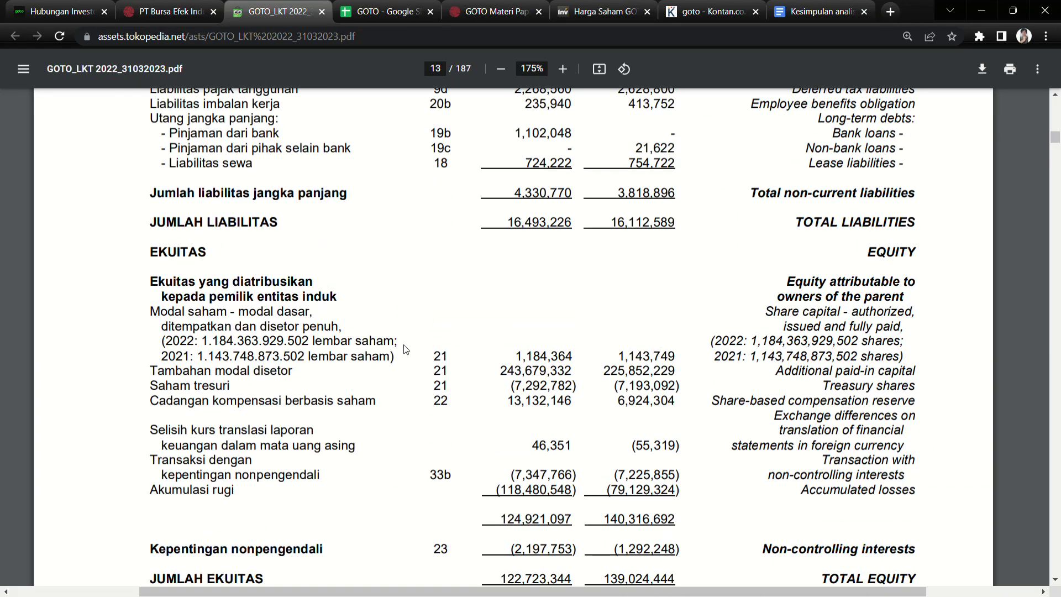
pyautogui.scroll(-20, 374, 345)
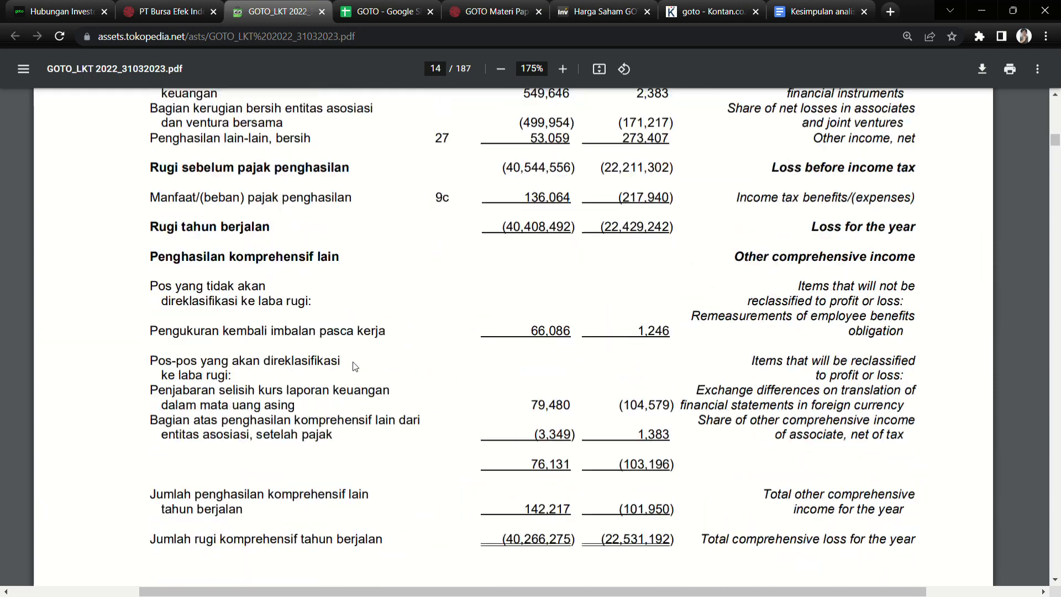
pyautogui.scroll(7, 355, 367)
pyautogui.scroll(5, 355, 367)
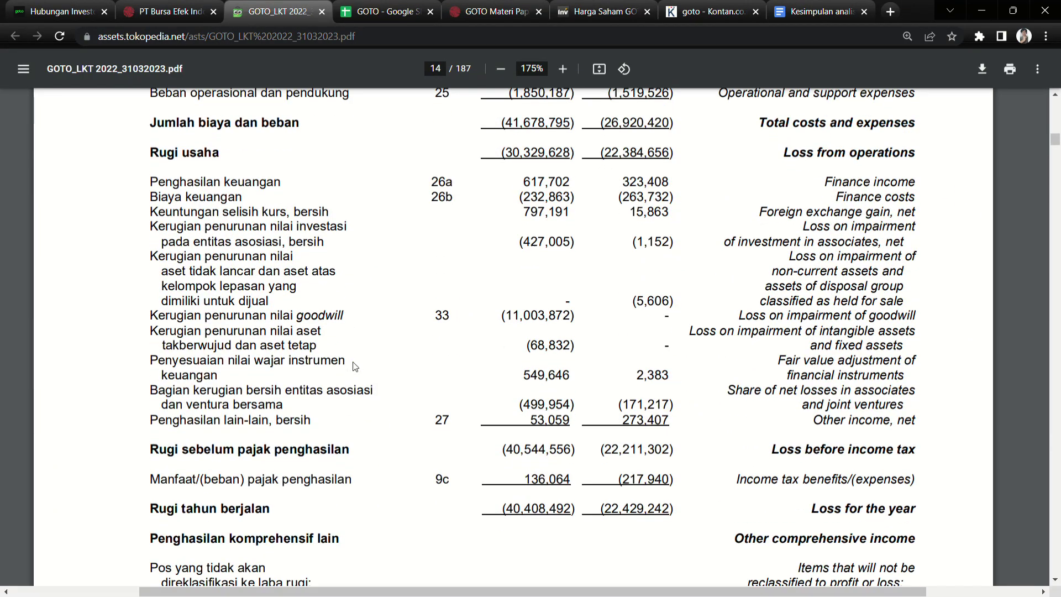
# Check the 2022 goodwill impairment loss, and compare it with the sales and marketing and general and administrative expenses.
pyautogui.moveTo(502, 307); pyautogui.dragTo(576, 308)
pyautogui.scroll(8, 505, 388)
pyautogui.scroll(-5, 504, 389)
pyautogui.scroll(5, 519, 391)
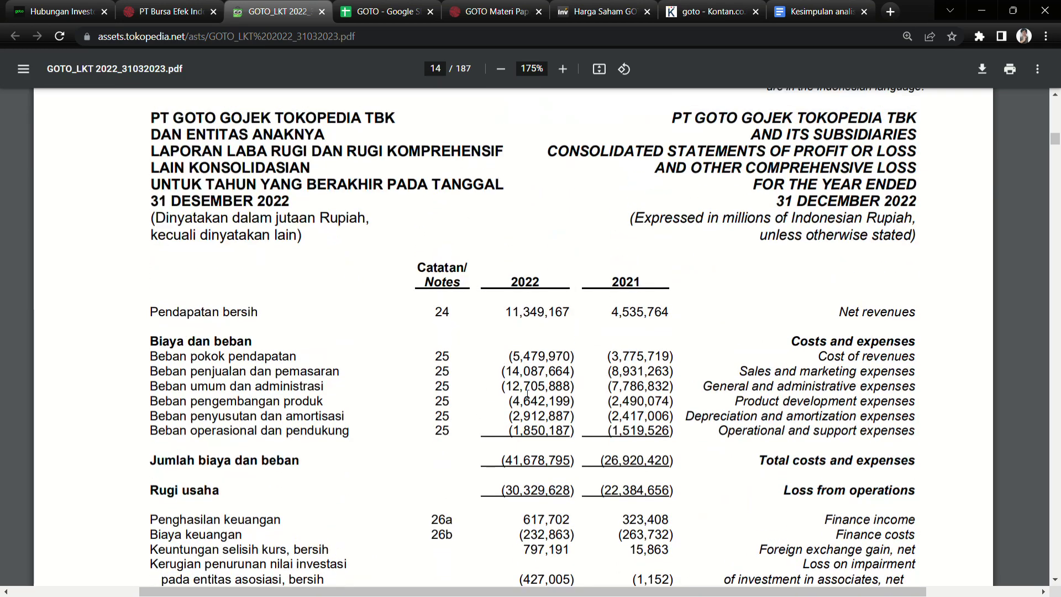
pyautogui.scroll(-5, 543, 469)
pyautogui.scroll(4, 522, 326)
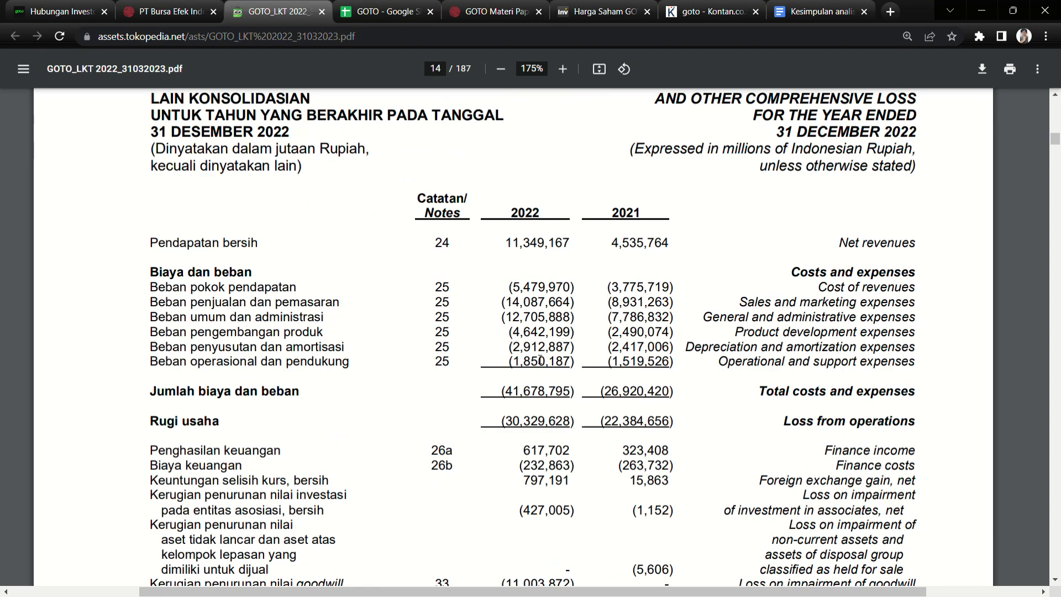
pyautogui.moveTo(502, 301); pyautogui.dragTo(583, 302)
pyautogui.moveTo(502, 317); pyautogui.dragTo(571, 320)
pyautogui.moveTo(508, 302); pyautogui.dragTo(582, 318)
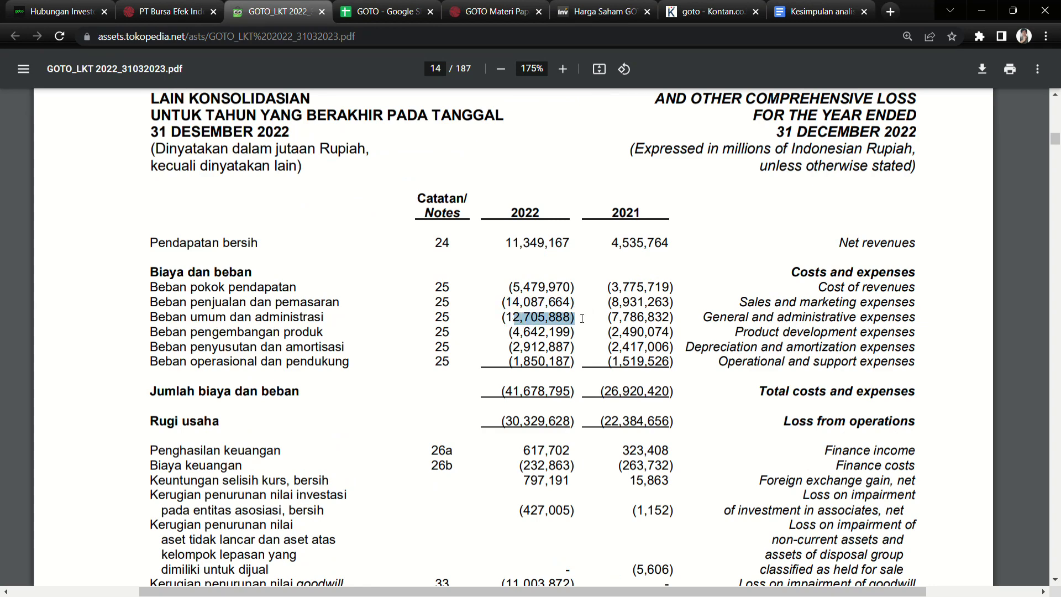
pyautogui.click(625, 306)
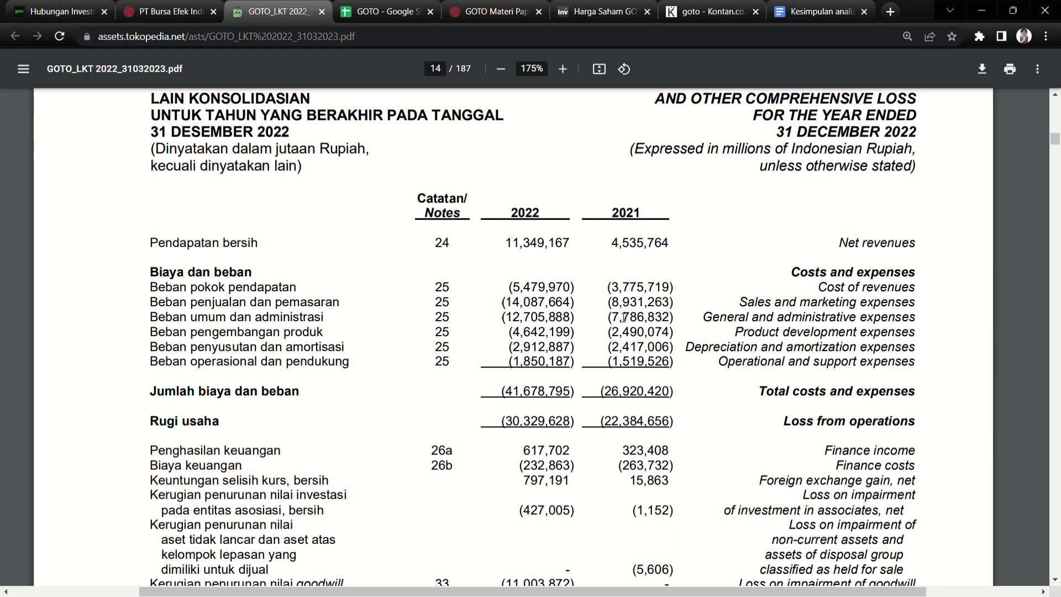
# Compare 2022 and 2021 net revenues, and check them against the sales and marketing and general and administrative expenses.
pyautogui.scroll(-14, 636, 301)
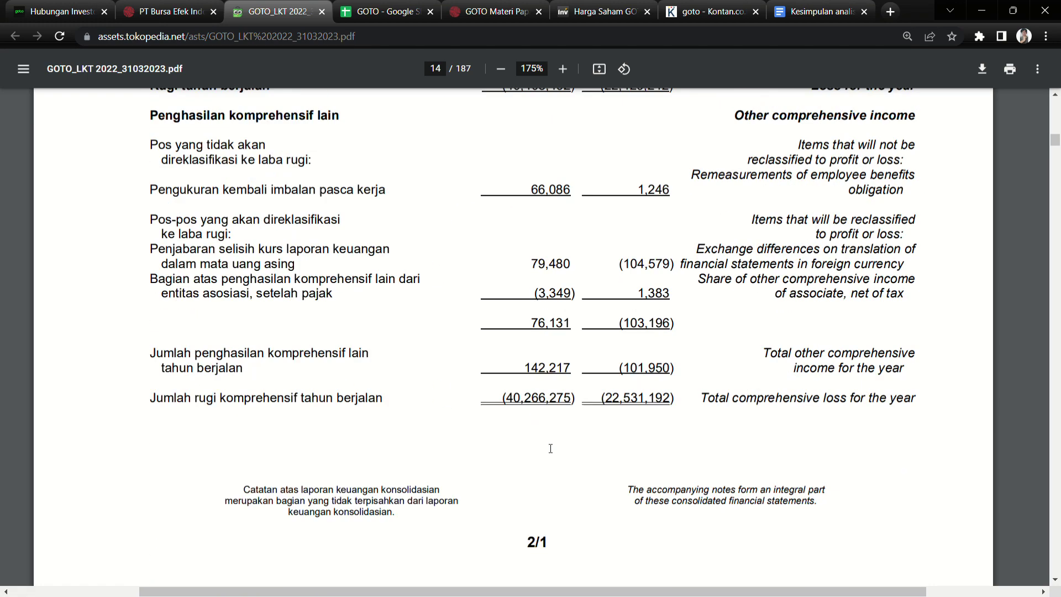
pyautogui.scroll(-5, 559, 381)
pyautogui.scroll(-7, 561, 460)
pyautogui.scroll(20, 553, 447)
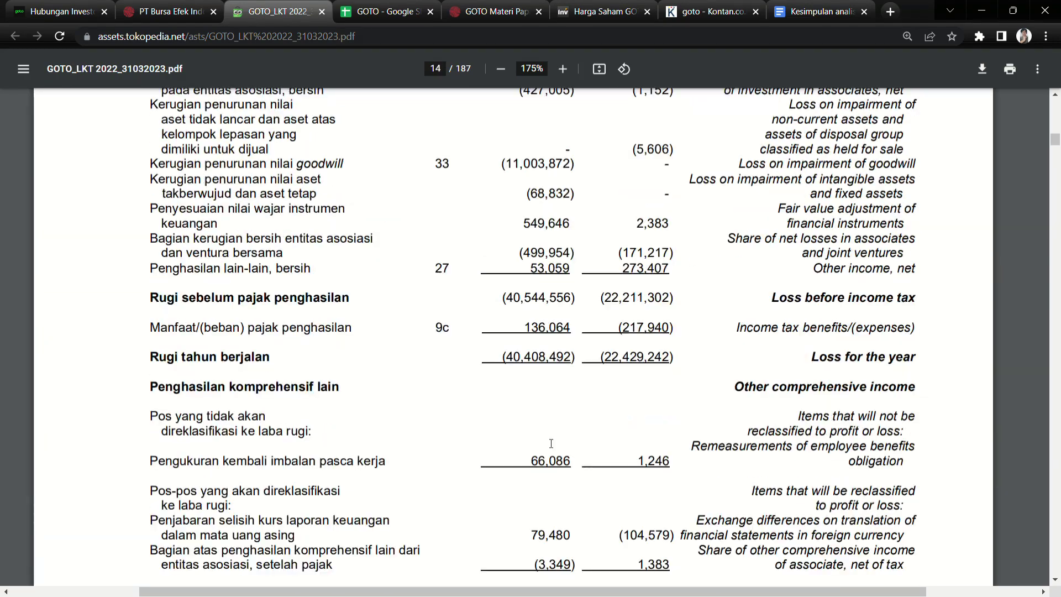
pyautogui.scroll(2, 549, 440)
pyautogui.scroll(-7, 549, 439)
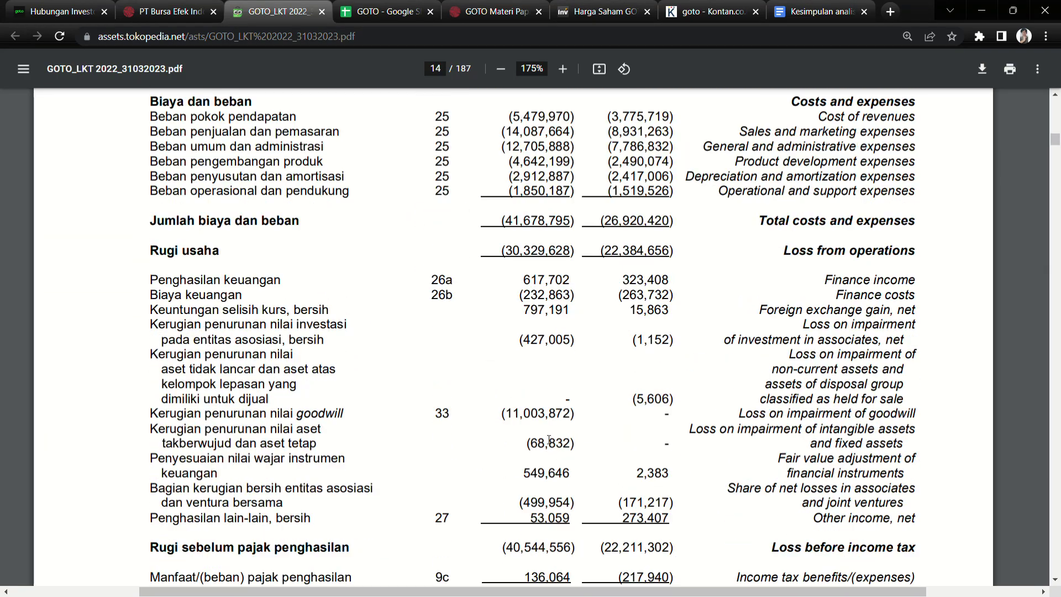
pyautogui.scroll(6, 549, 440)
pyautogui.scroll(1, 549, 440)
pyautogui.moveTo(506, 313); pyautogui.dragTo(652, 313)
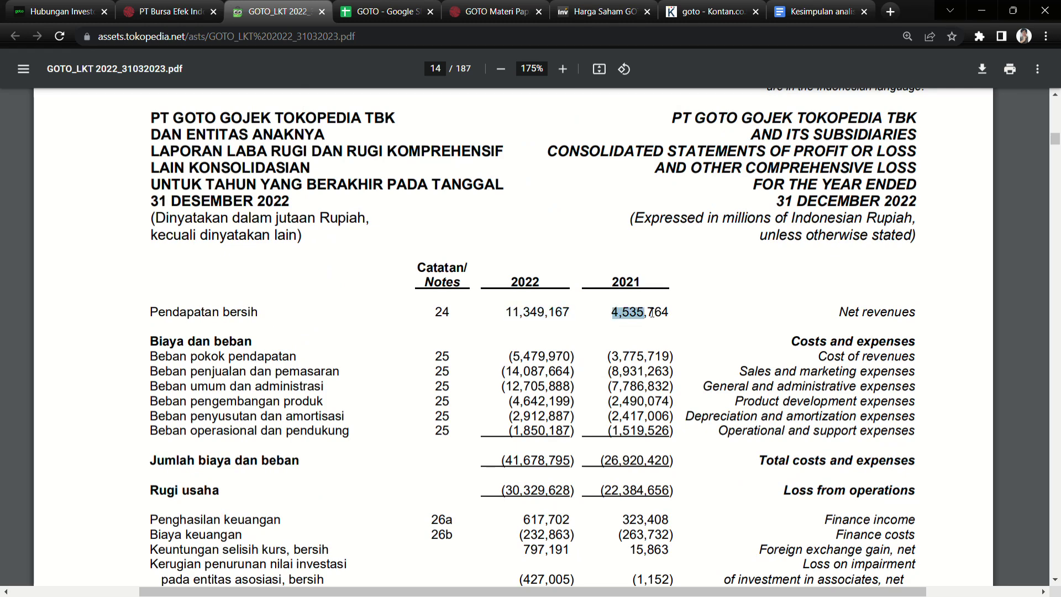
pyautogui.moveTo(520, 372); pyautogui.dragTo(664, 390)
pyautogui.click(545, 390)
# Find the operating activities section of the consolidated statements of cash flows on page 18.
pyautogui.scroll(-20, 537, 398)
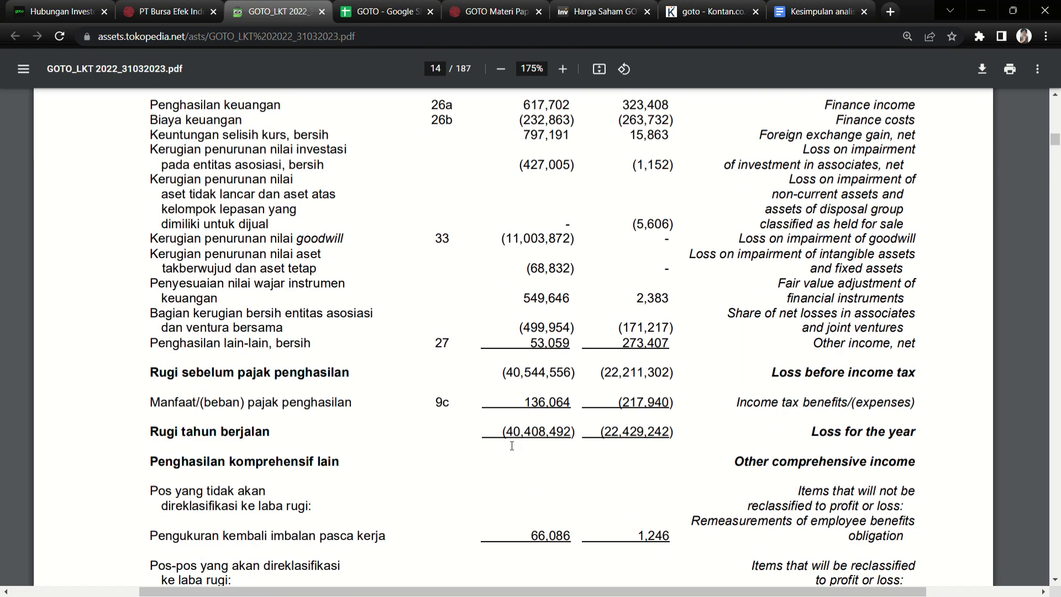
pyautogui.scroll(4, 512, 445)
pyautogui.scroll(-20, 497, 442)
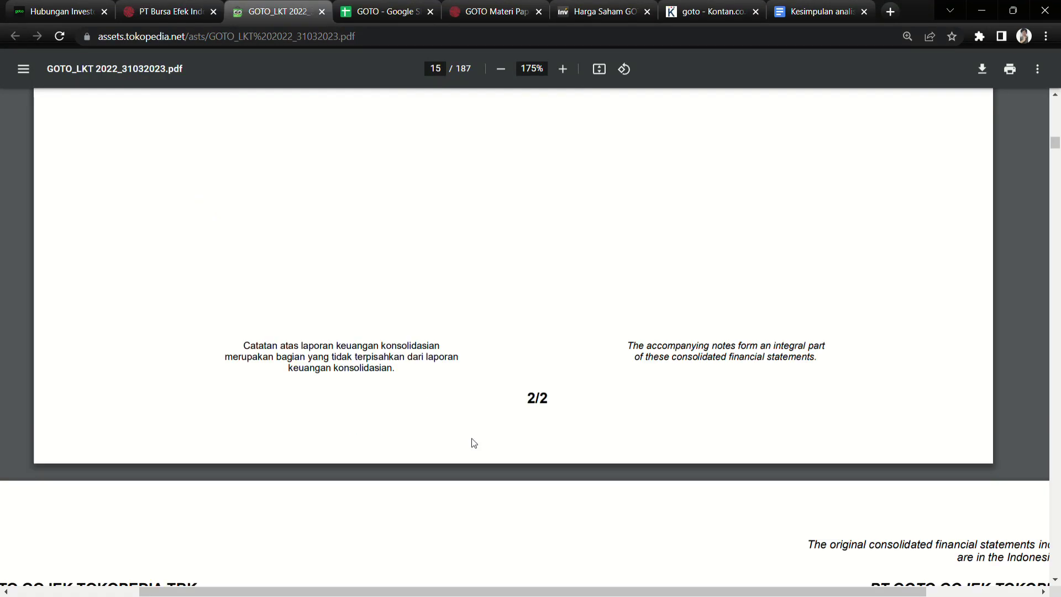
pyautogui.scroll(-20, 469, 441)
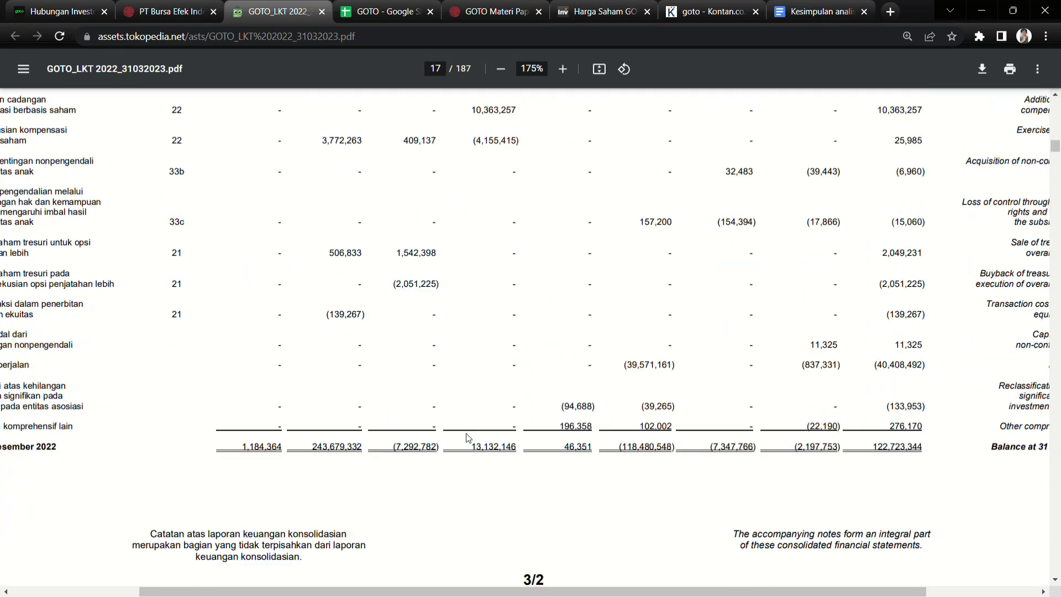
pyautogui.scroll(-3, 469, 438)
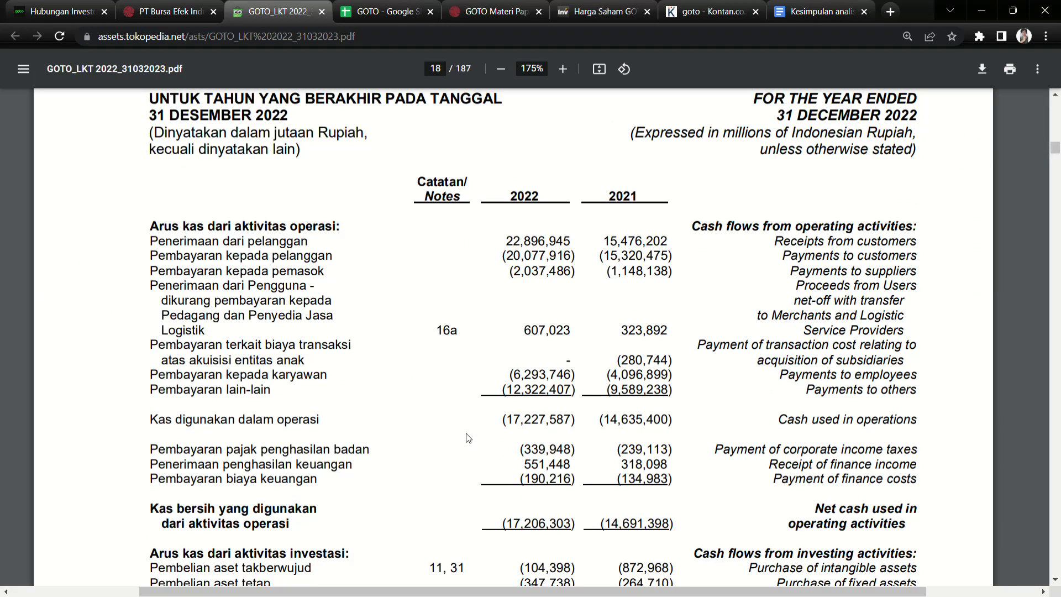
pyautogui.scroll(-2, 468, 438)
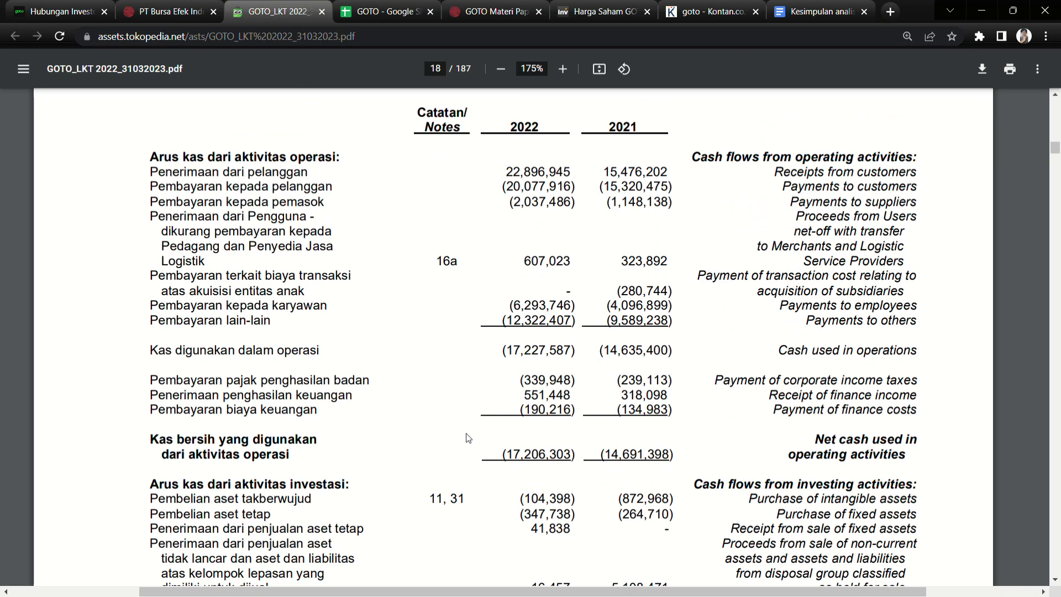
# Compare the net cash used in operating activities for 2022 and 2021.
pyautogui.moveTo(593, 458)
pyautogui.mouseDown()
pyautogui.moveTo(675, 455)
pyautogui.moveTo(606, 454)
pyautogui.mouseUp()
pyautogui.click(636, 137)
pyautogui.scroll(-3, 577, 438)
pyautogui.scroll(2, 576, 437)
pyautogui.moveTo(523, 385); pyautogui.dragTo(604, 498)
pyautogui.scroll(-20, 604, 498)
pyautogui.scroll(7, 604, 498)
pyautogui.scroll(20, 604, 497)
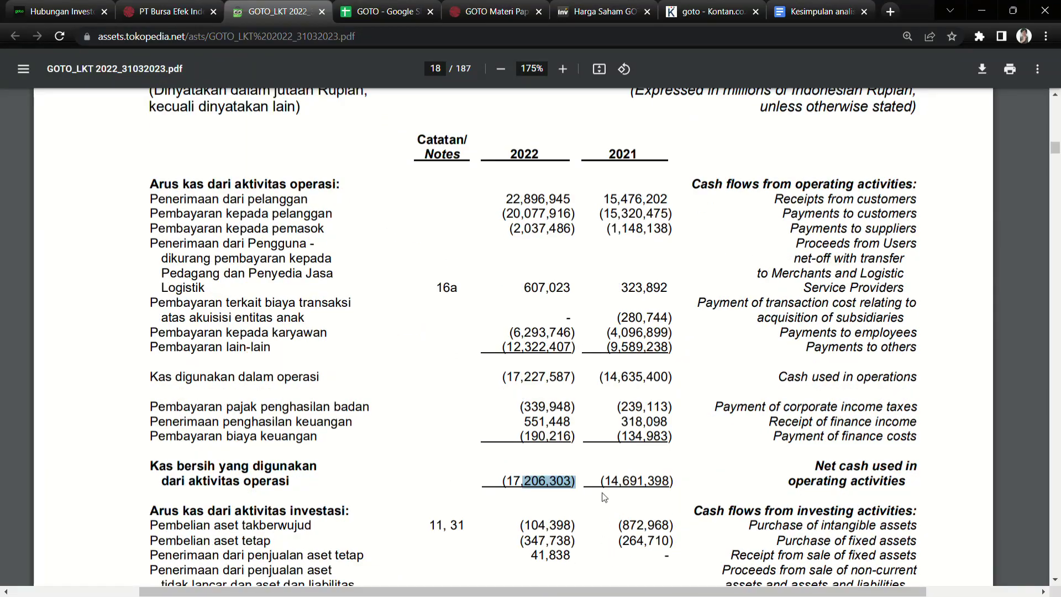
# Review the investing and financing cash flows on pages 18 and 19, and return to the start of the cash flow statement.
pyautogui.scroll(-12, 569, 477)
pyautogui.scroll(7, 569, 477)
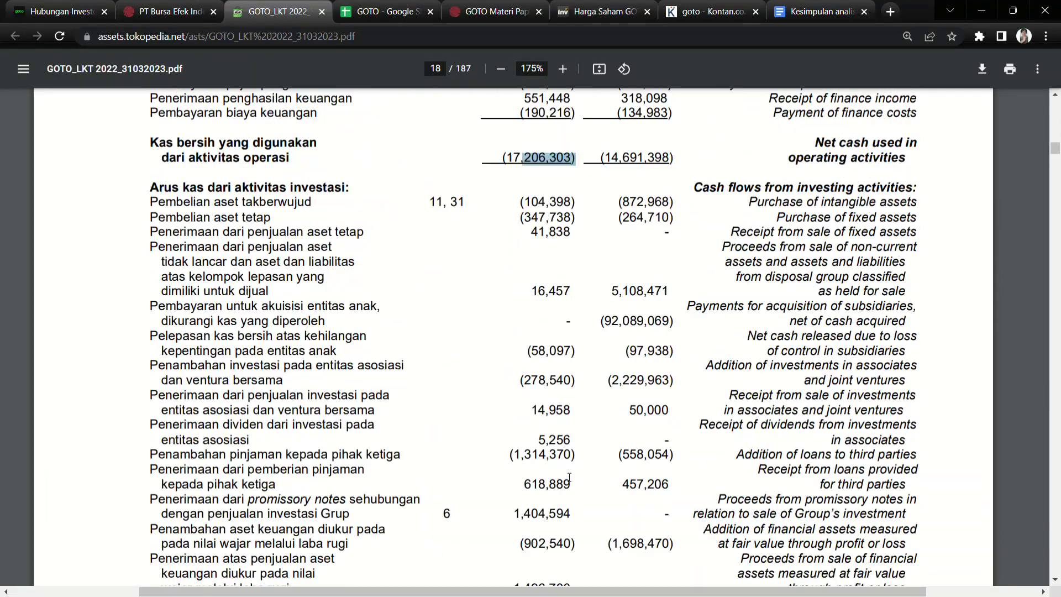
pyautogui.scroll(-15, 569, 477)
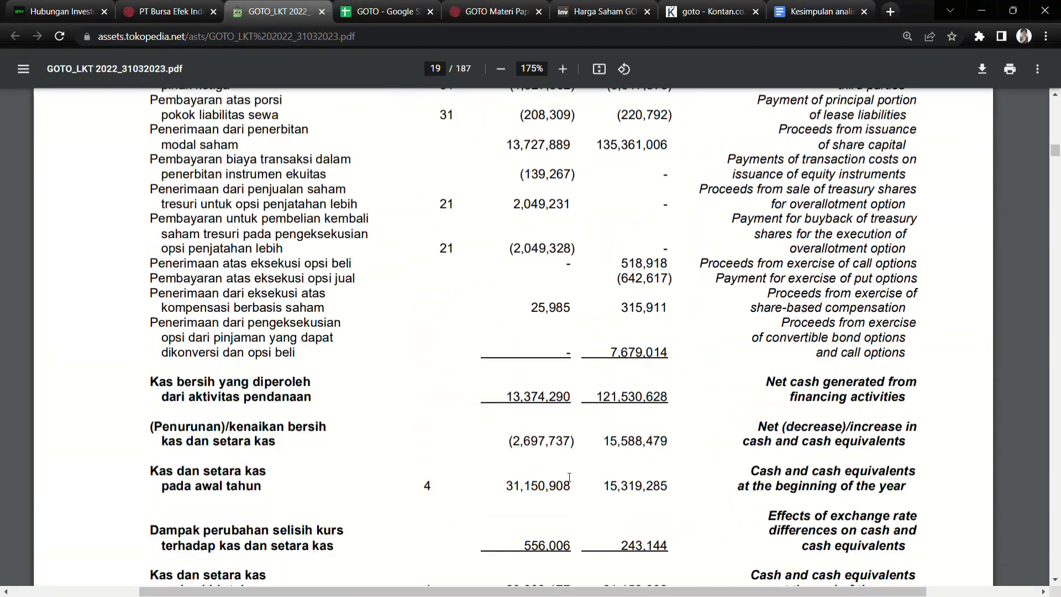
pyautogui.scroll(-5, 569, 476)
pyautogui.scroll(11, 569, 477)
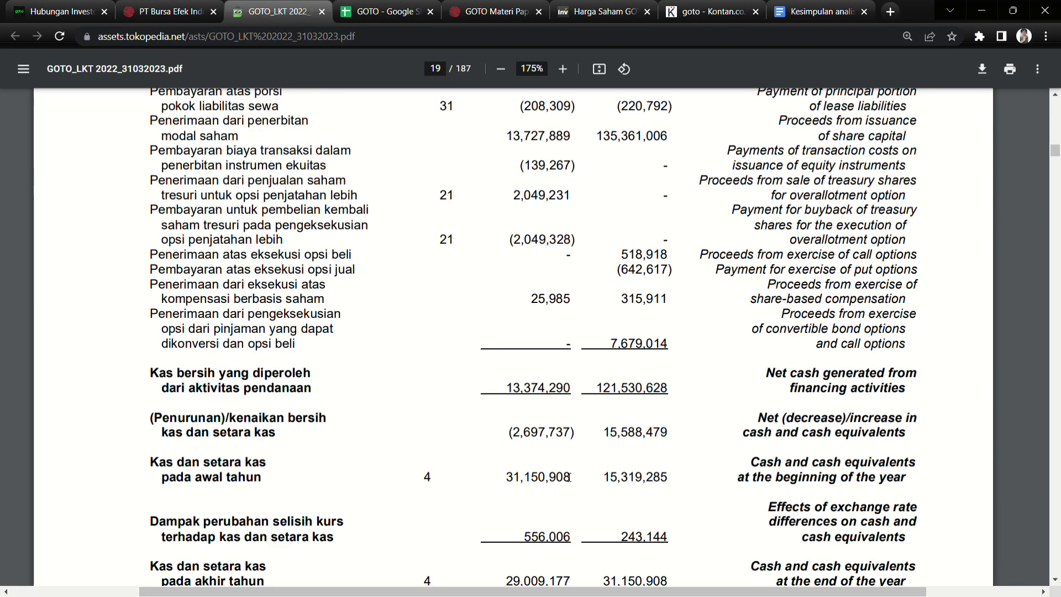
pyautogui.scroll(20, 570, 476)
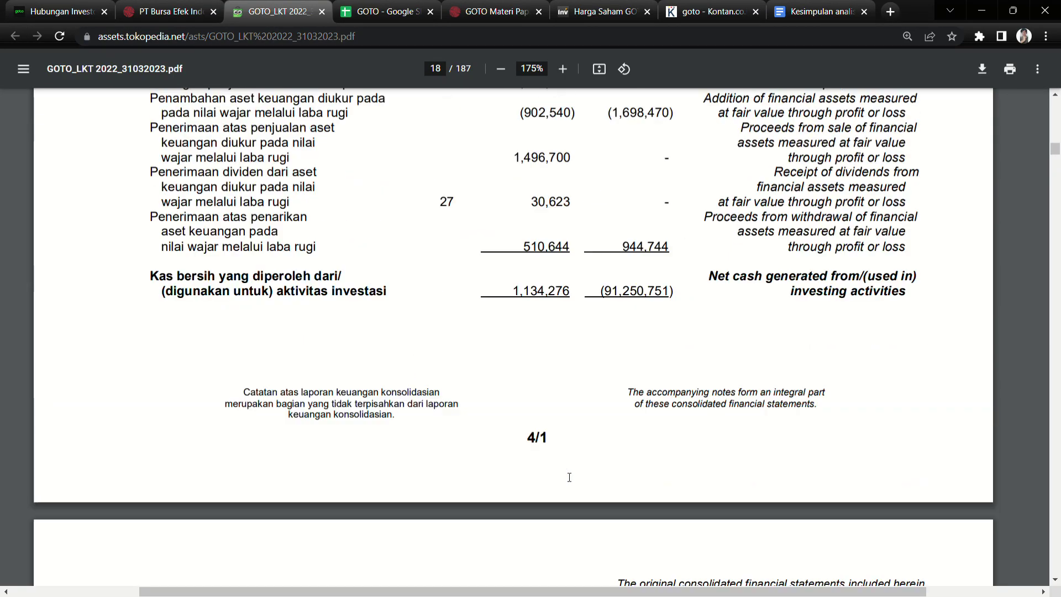
pyautogui.scroll(10, 569, 476)
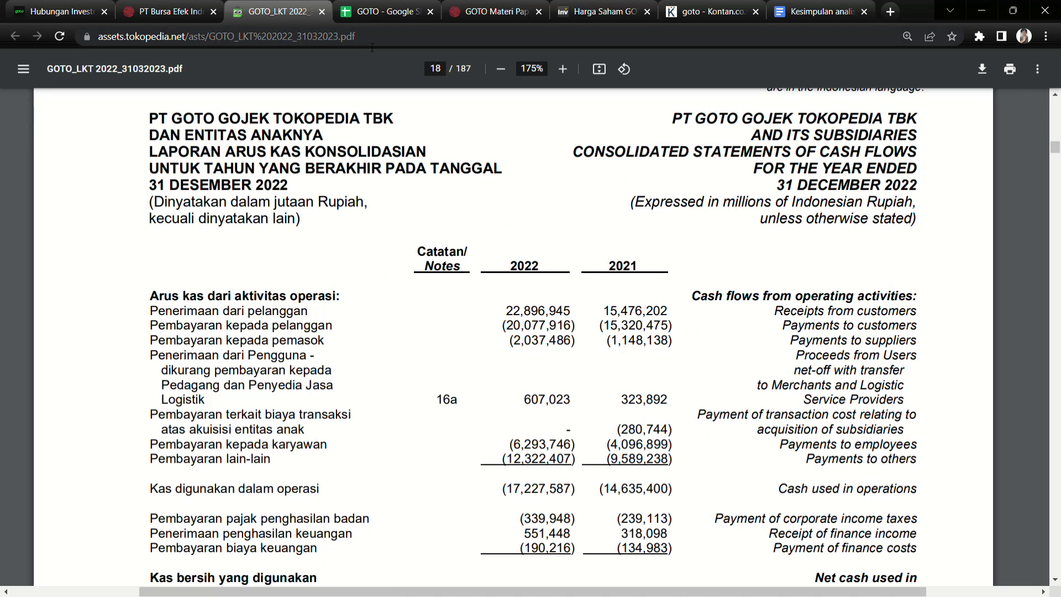
# Review the Pemegang Saham table on GOTO's IDX profile page, and switch to the GOTO spreadsheet in Google Sheets.
pyautogui.hotkey('ctrl', 'shift', 'Tab')
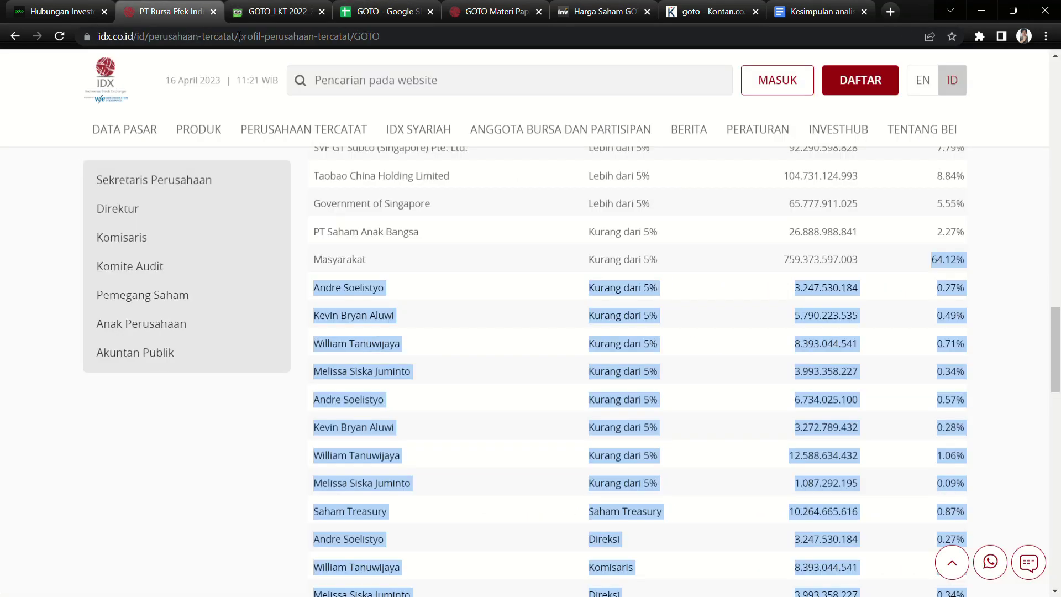
pyautogui.click(701, 298)
pyautogui.scroll(7, 814, 351)
pyautogui.scroll(-5, 778, 435)
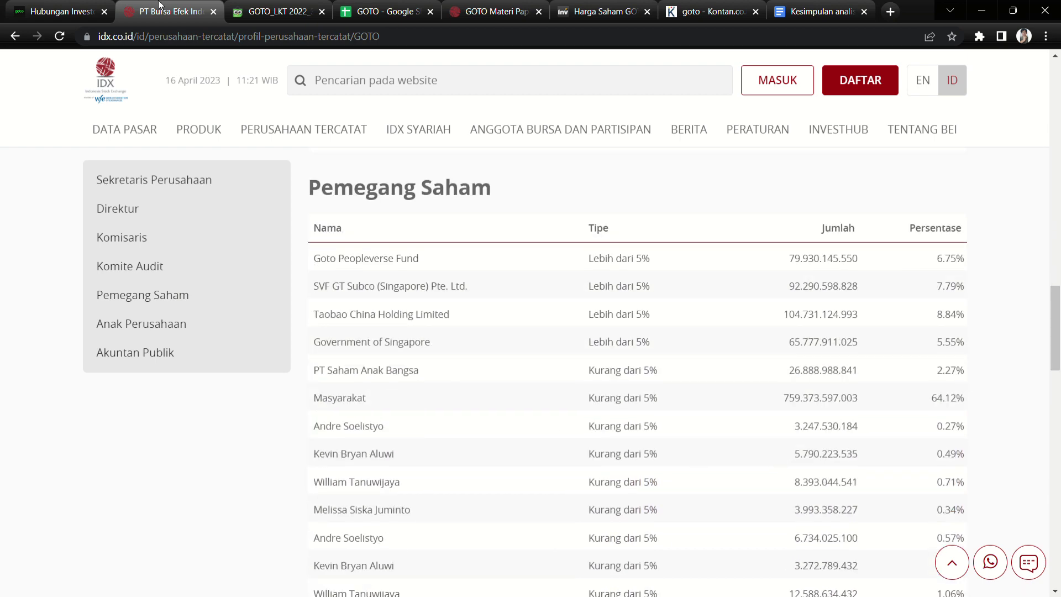
pyautogui.moveTo(303, 129)
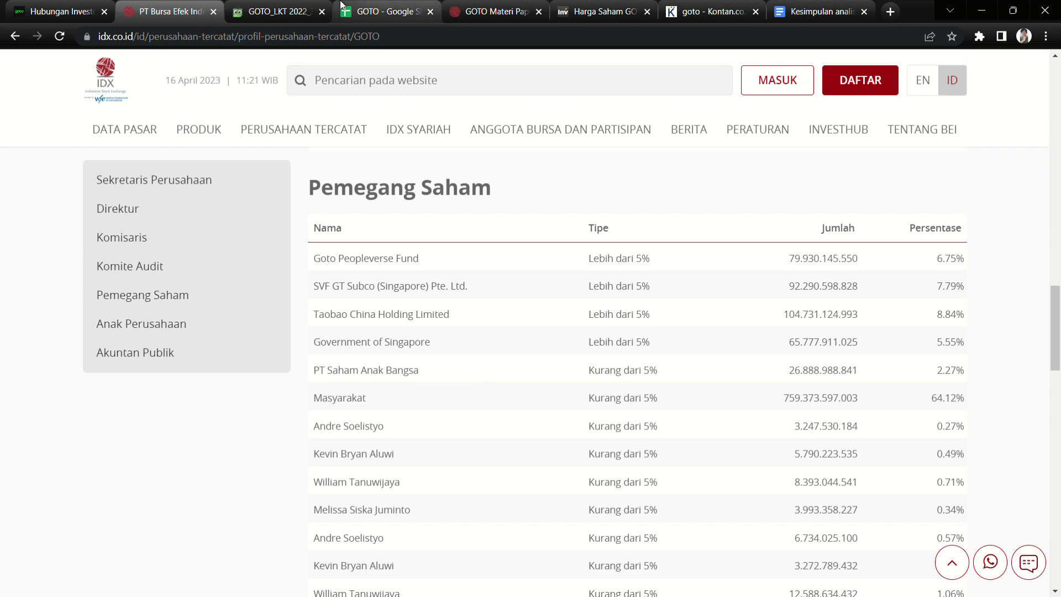
pyautogui.click(382, 11)
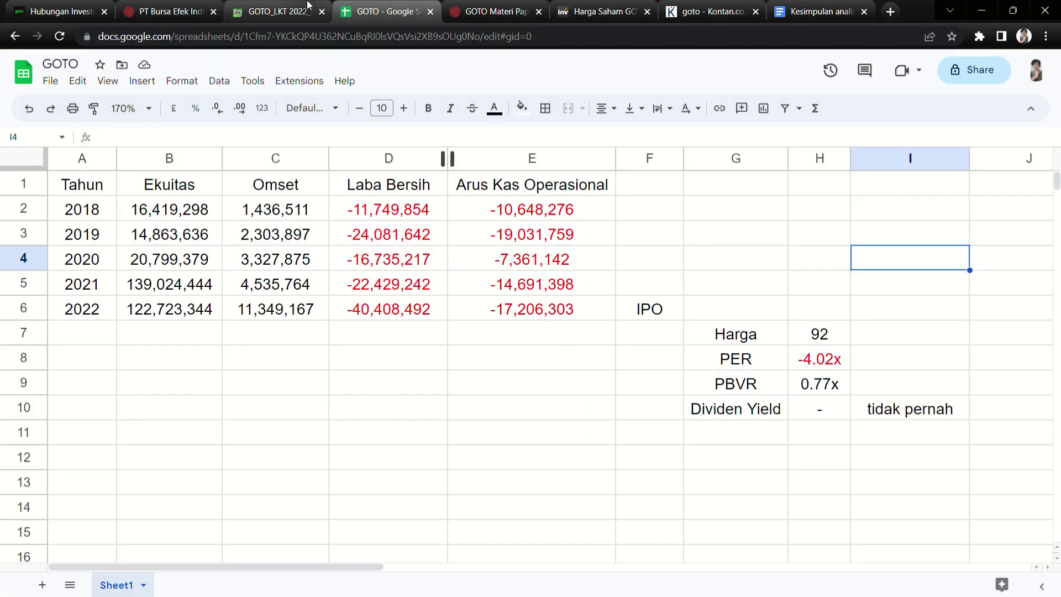
# Check the 2022 net cash used in operating activities in the financial statements PDF, and go back to the profit or loss statement on page 14.
pyautogui.click(274, 11)
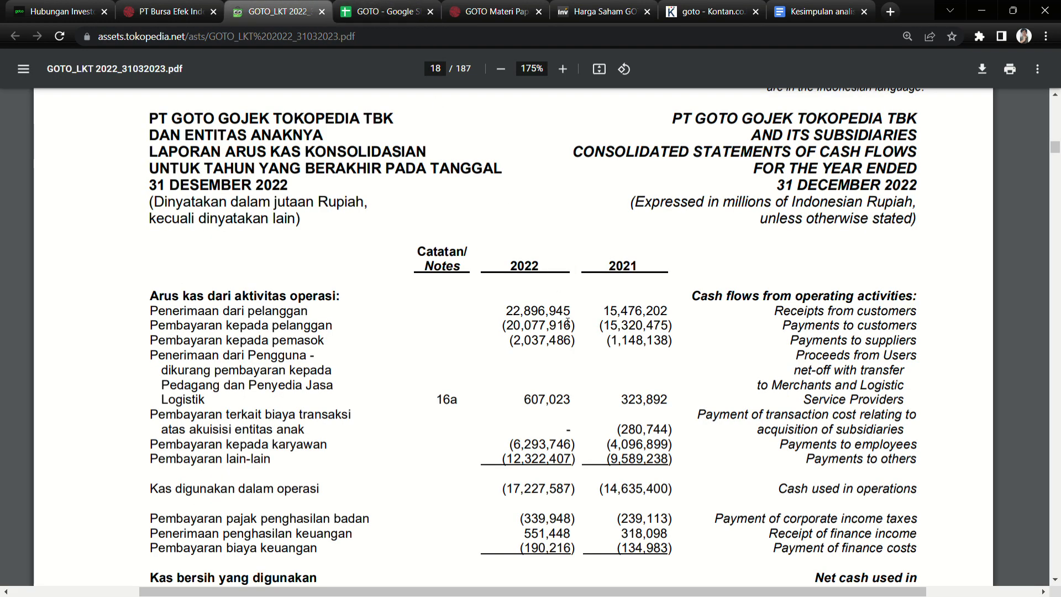
pyautogui.scroll(1, 608, 373)
pyautogui.scroll(-5, 597, 374)
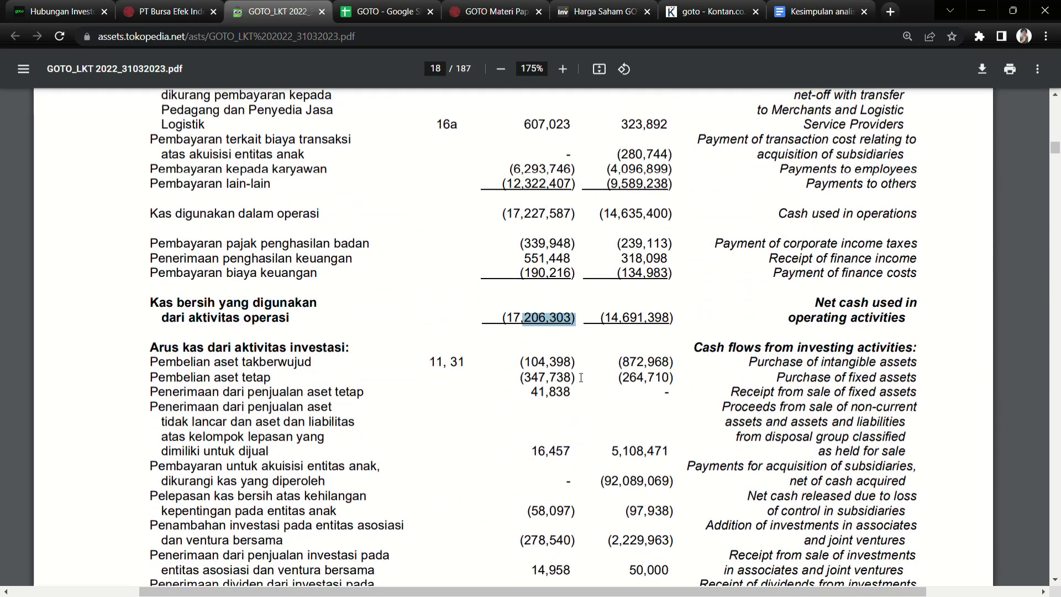
pyautogui.scroll(10, 577, 376)
pyautogui.scroll(20, 577, 375)
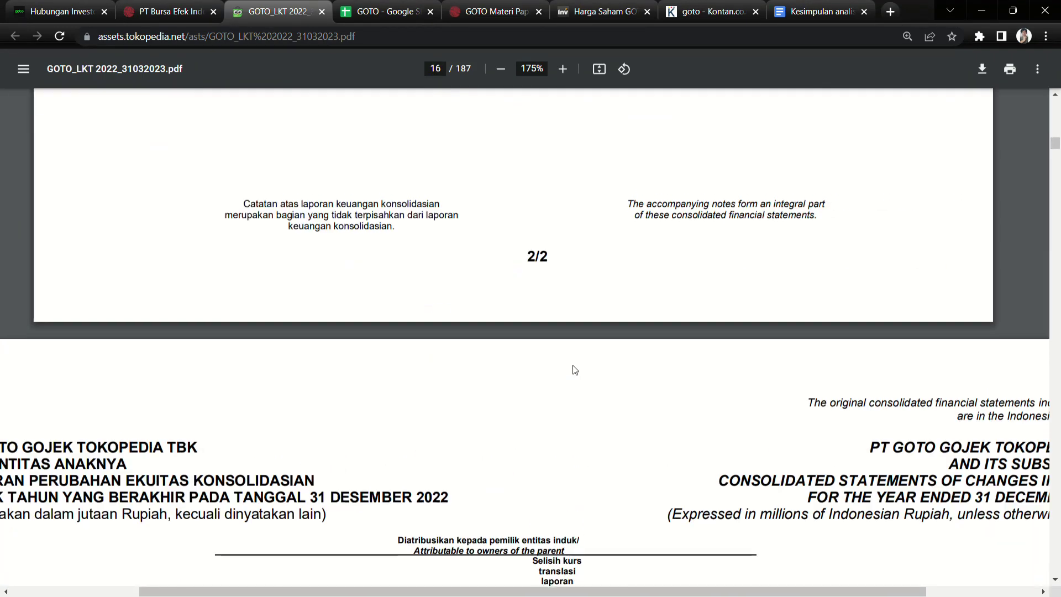
pyautogui.scroll(15, 575, 370)
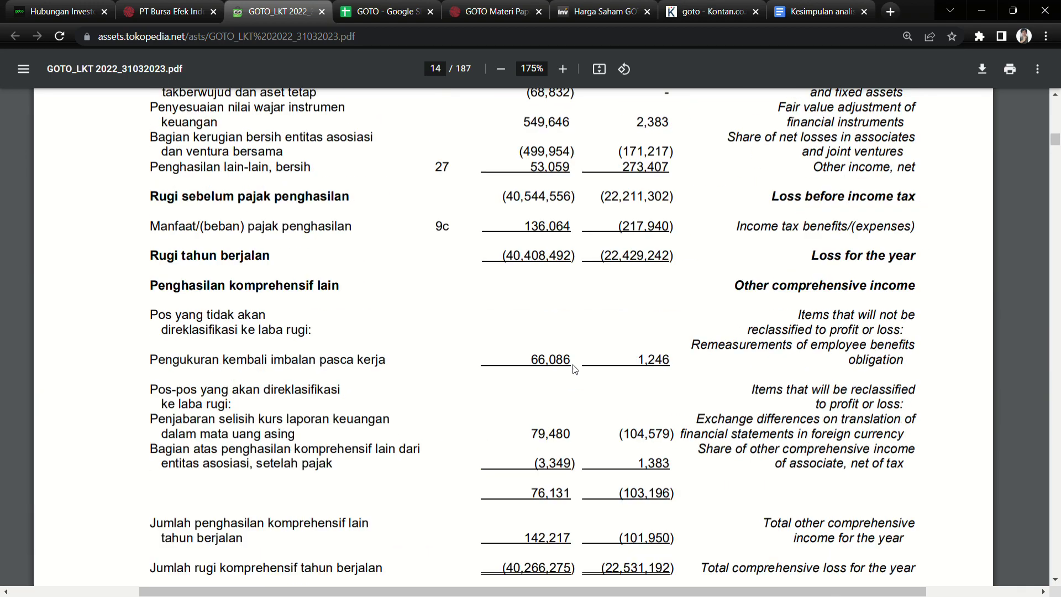
# Review the costs, loss from operations and loss for the year on page 14, and return to the GOTO spreadsheet.
pyautogui.scroll(8, 574, 370)
pyautogui.scroll(-9, 575, 370)
pyautogui.scroll(4, 575, 370)
pyautogui.scroll(-4, 575, 370)
pyautogui.scroll(1, 473, 128)
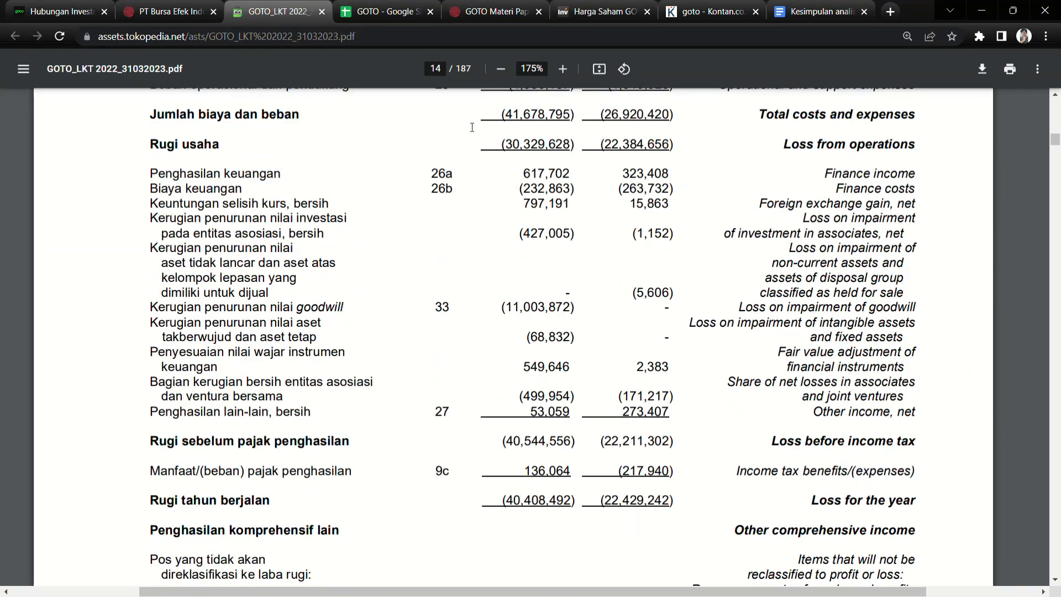
pyautogui.click(396, 12)
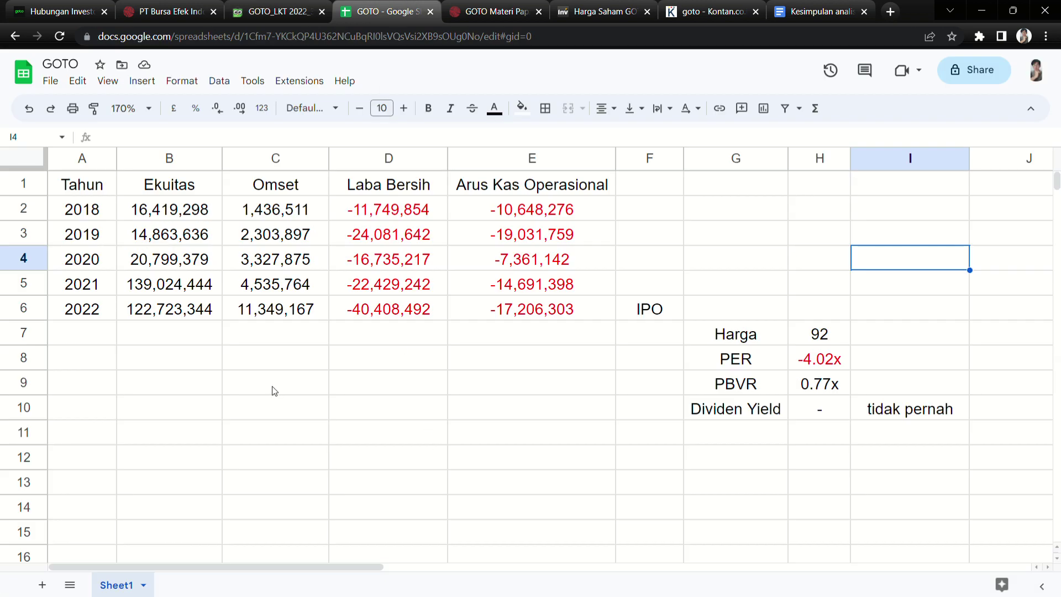
# Review the 2018 to 2022 figures in A2:E6, and the 2022 row through its IPO note.
pyautogui.click(310, 409)
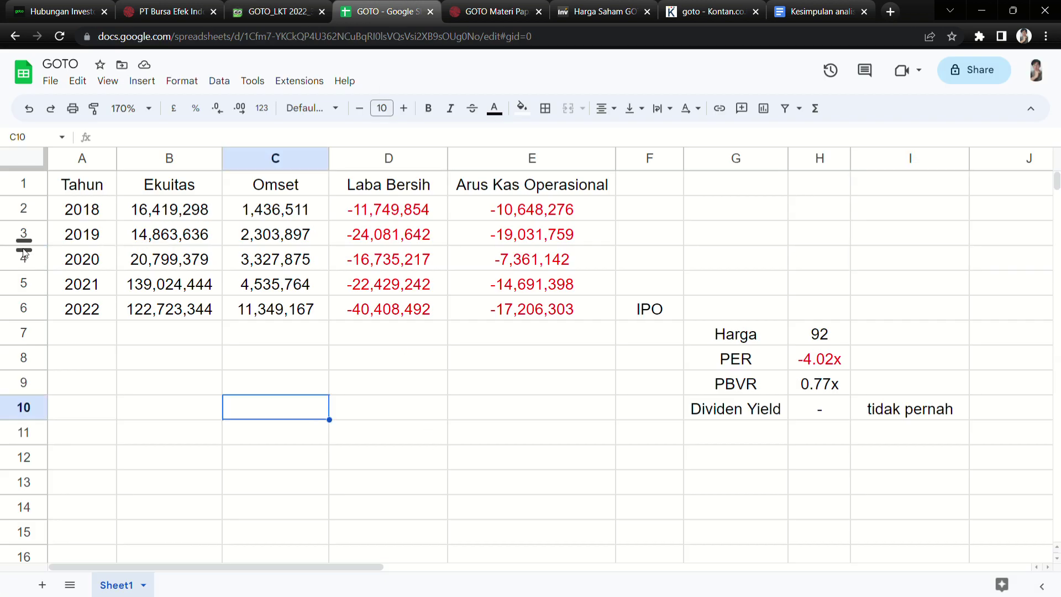
pyautogui.moveTo(90, 215); pyautogui.dragTo(484, 314)
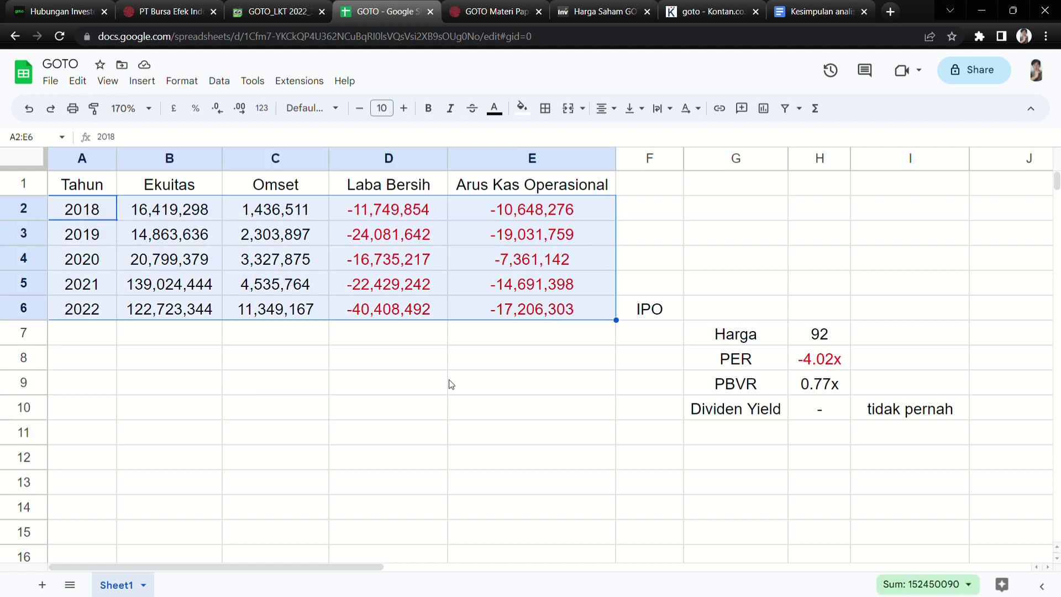
pyautogui.click(446, 382)
pyautogui.moveTo(92, 304); pyautogui.dragTo(649, 315)
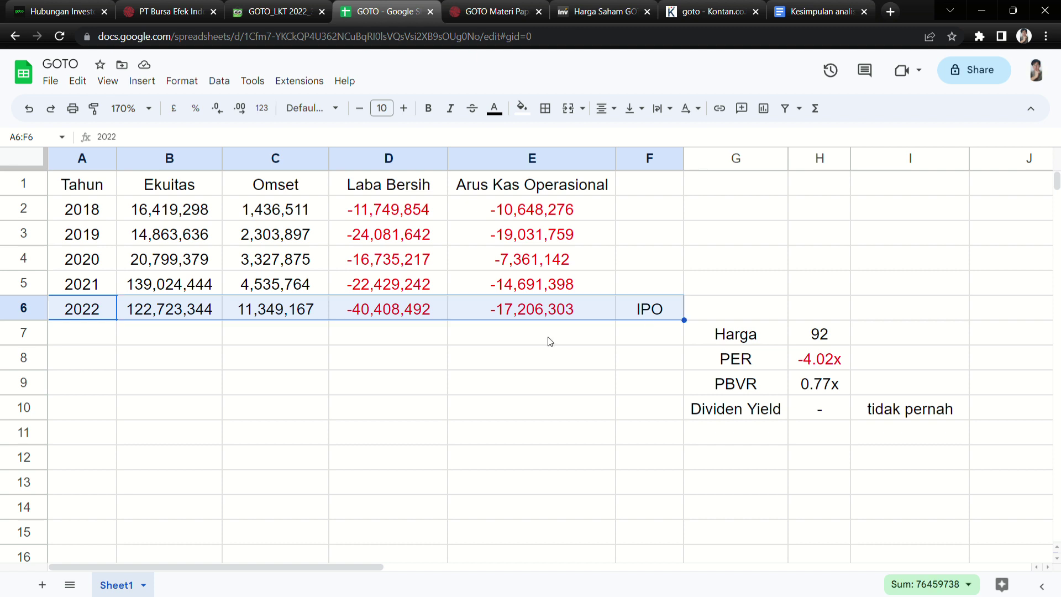
pyautogui.click(499, 433)
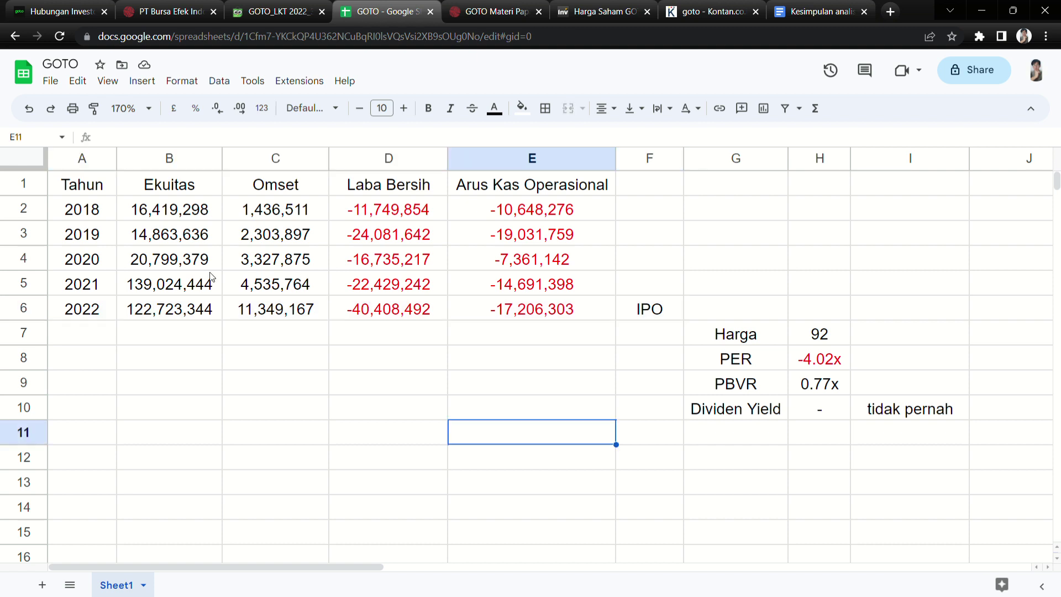
# Compare the 2018 to 2022 trends in the Laba Bersih, Arus Kas Operasional and Omset columns.
pyautogui.moveTo(393, 220); pyautogui.dragTo(509, 312)
pyautogui.click(505, 337)
pyautogui.moveTo(475, 211); pyautogui.dragTo(477, 309)
pyautogui.moveTo(420, 208); pyautogui.dragTo(417, 312)
pyautogui.click(382, 359)
pyautogui.moveTo(293, 219); pyautogui.dragTo(304, 315)
pyautogui.click(370, 355)
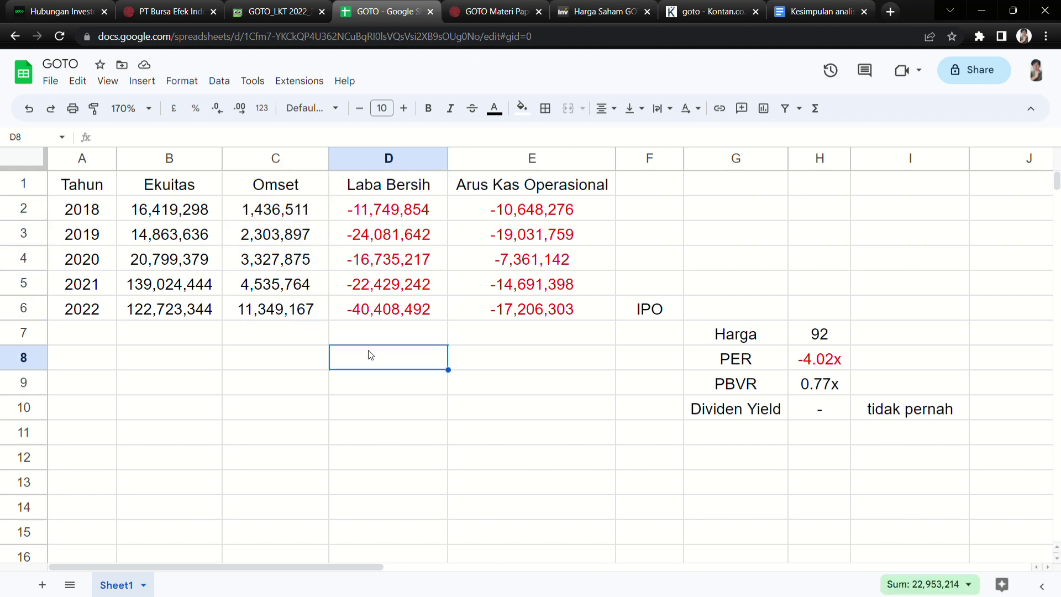
# Enter the note "sales oke" in cell C10.
pyautogui.click(277, 410)
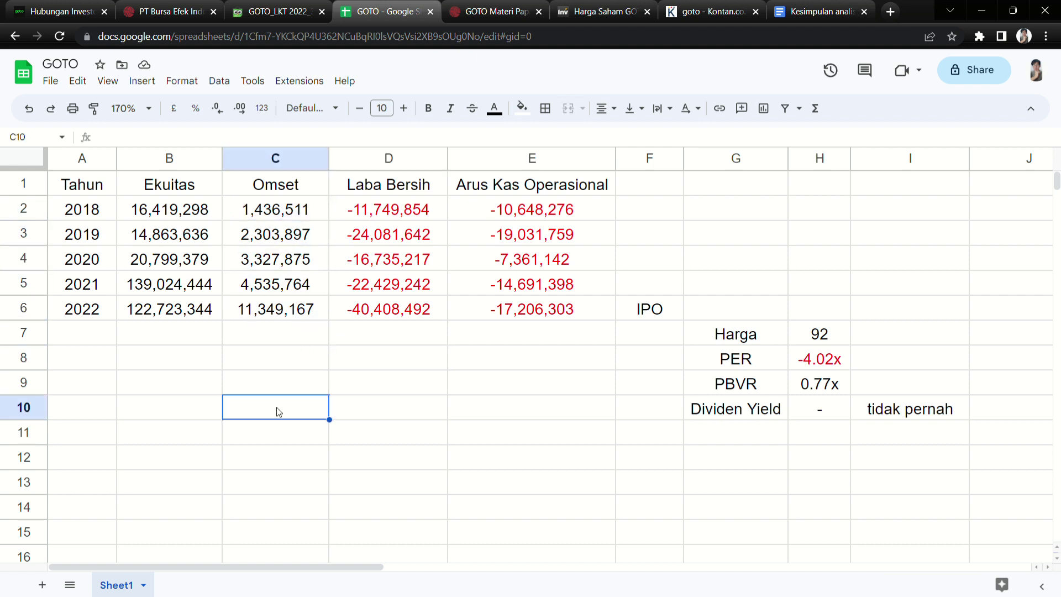
pyautogui.click(360, 416)
pyautogui.click(265, 415)
pyautogui.write('sales oke')
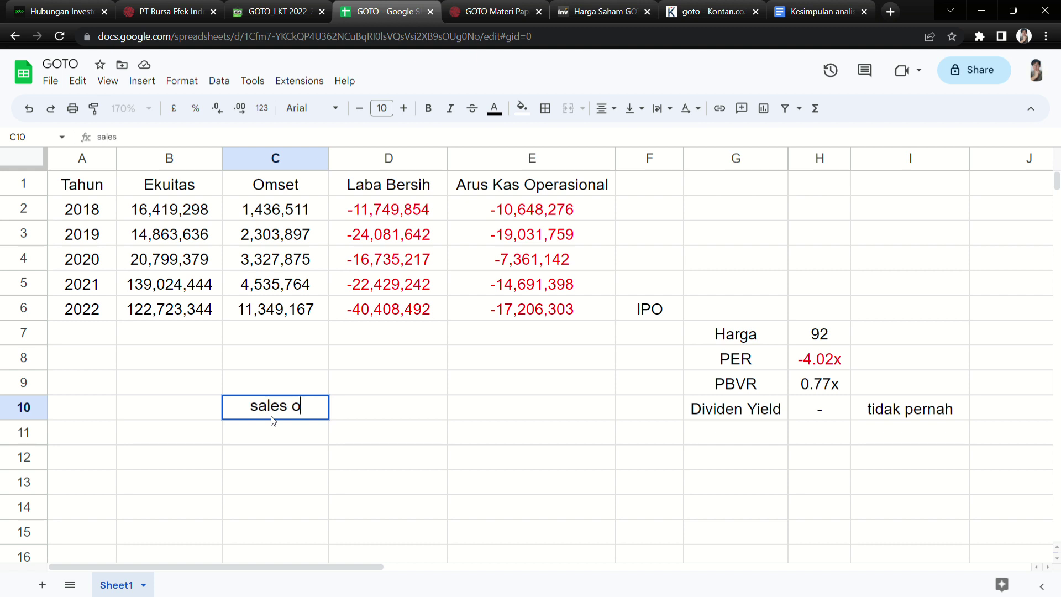
pyautogui.press('Return')
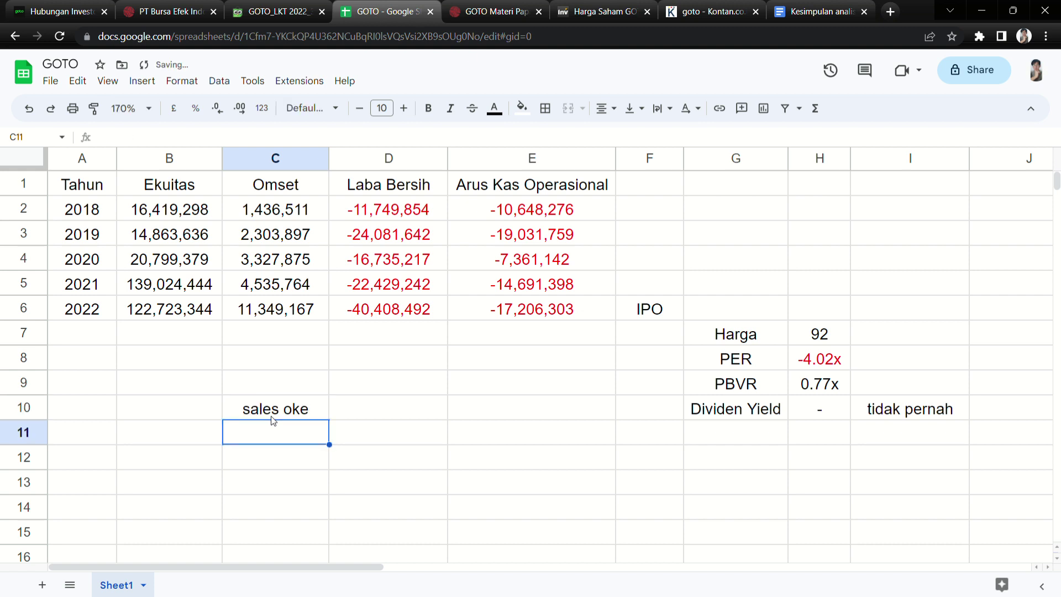
# Enter the note "tapi buruk di manajemen keuangan" in cell C11.
pyautogui.write('tapi')
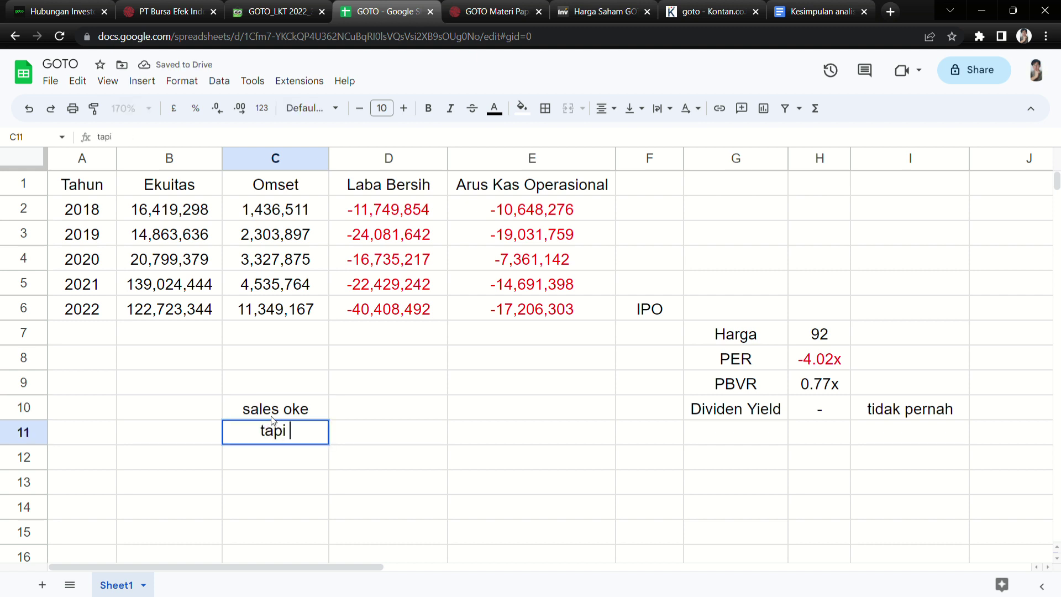
pyautogui.write(' buruk di manajeme')
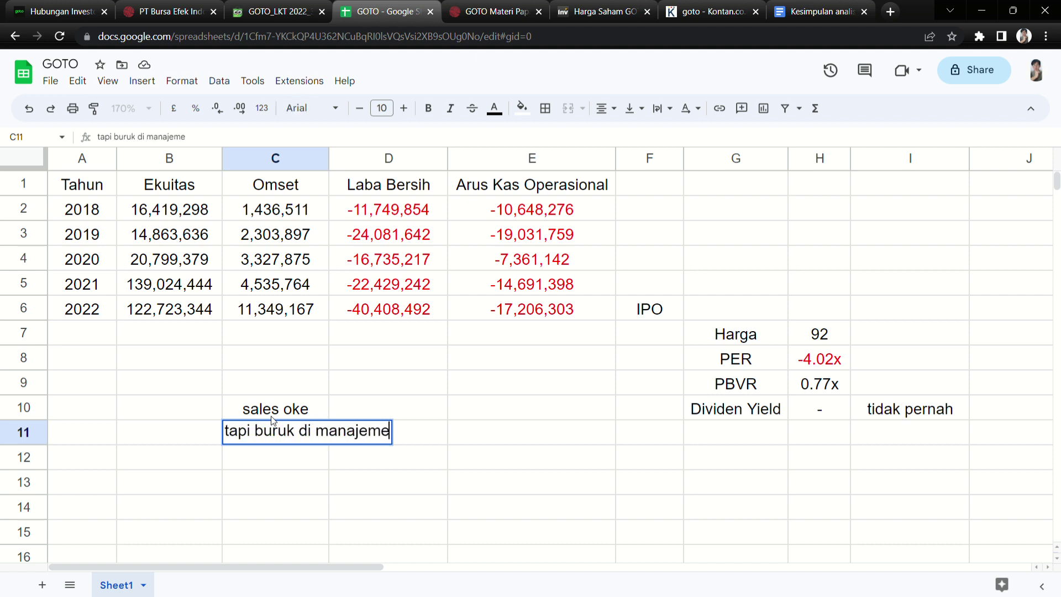
pyautogui.write('n keuangan')
pyautogui.press('Return')
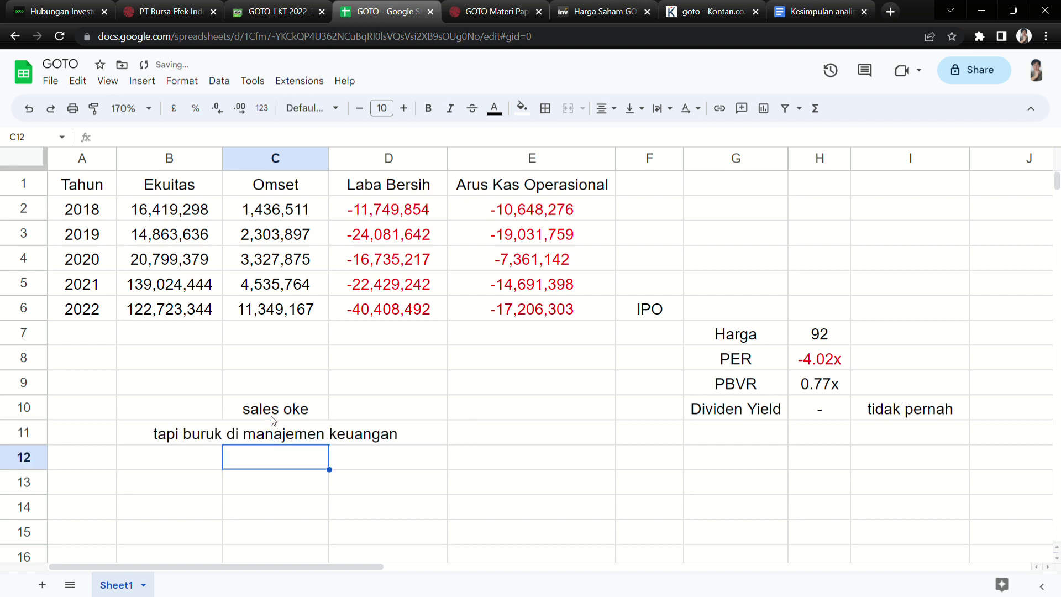
# Enter the note "karena tidak efisien" in cell C12.
pyautogui.write('karena ')
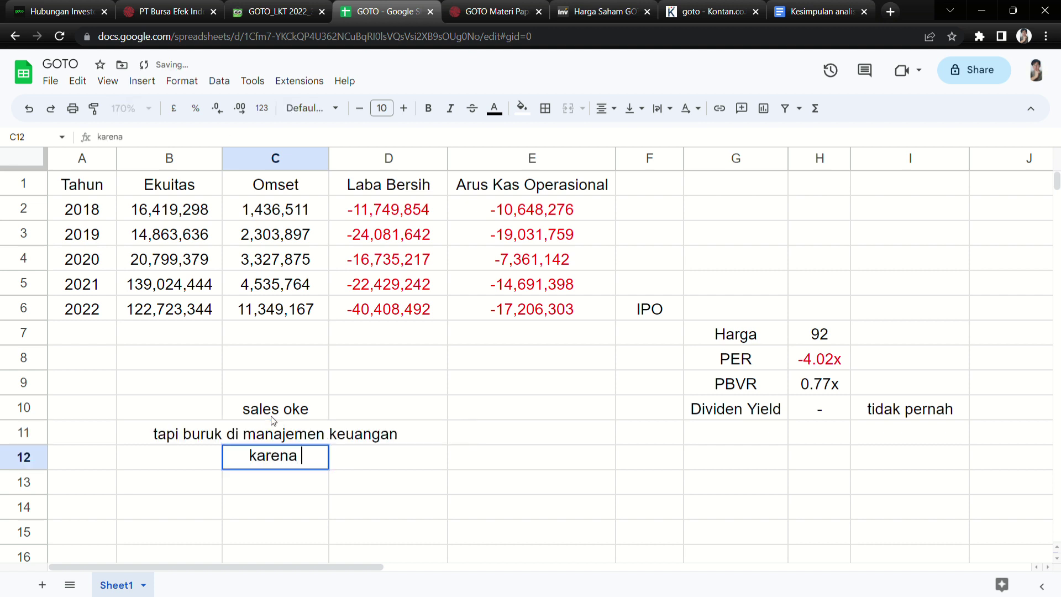
pyautogui.write('tidak efi')
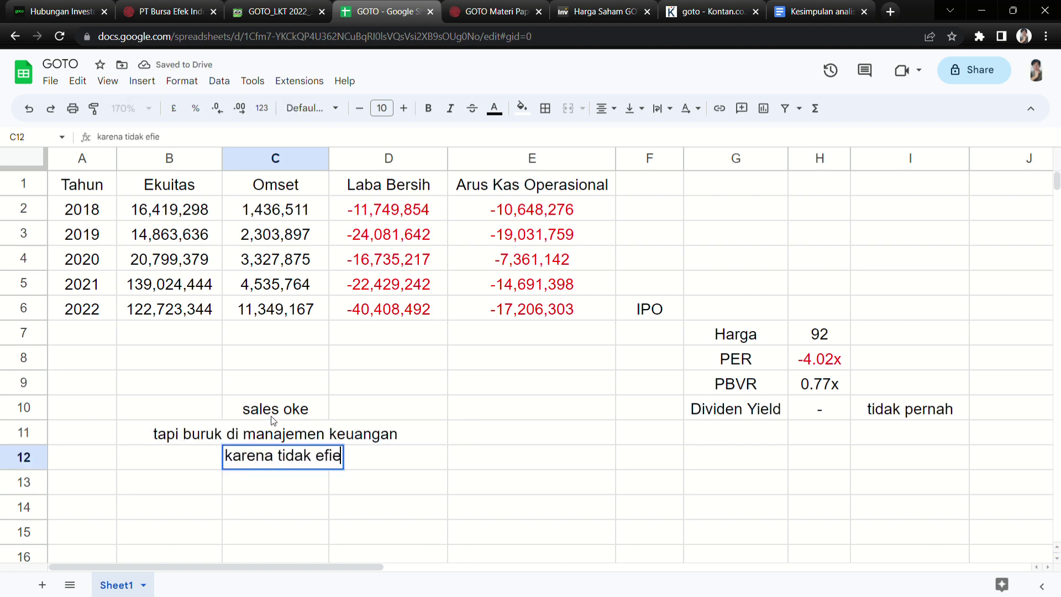
pyautogui.write('sien')
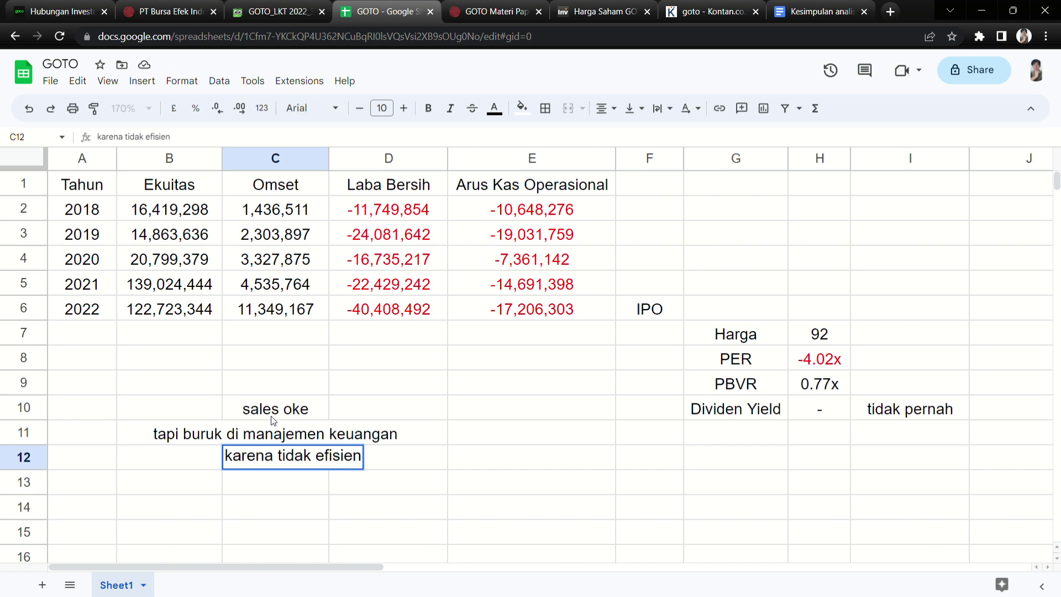
pyautogui.click(424, 476)
# Compare the 2022 Omset, Laba Bersih and Arus Kas Operasional figures with the notes in C10:C12.
pyautogui.click(277, 319)
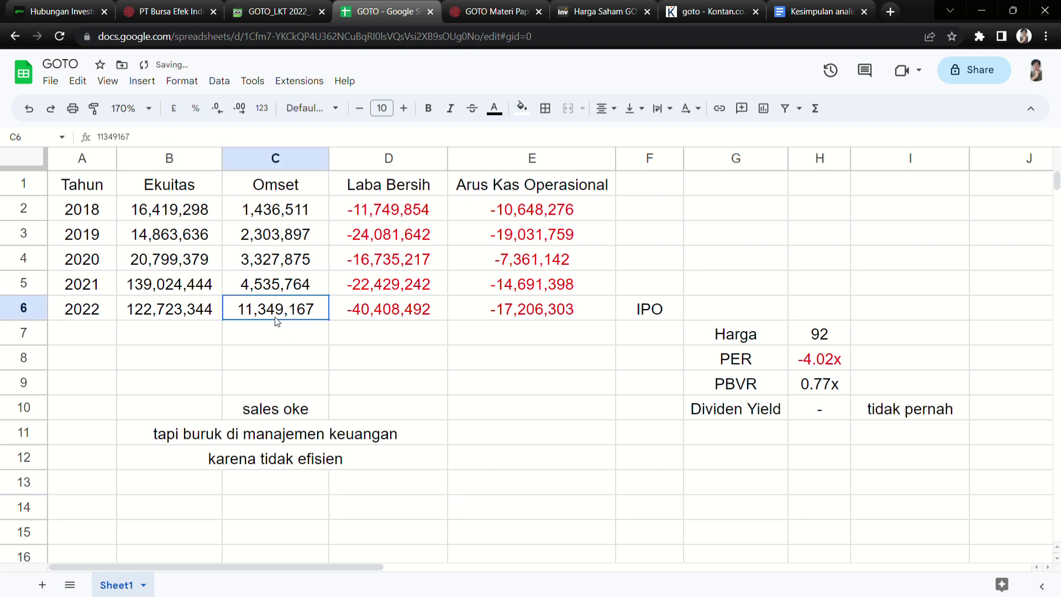
pyautogui.click(420, 318)
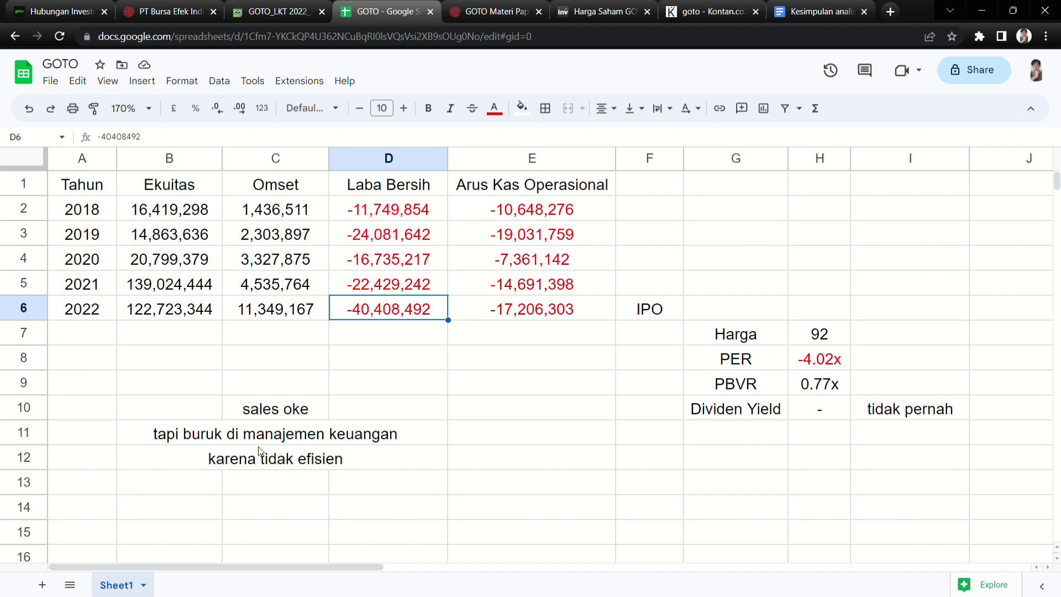
pyautogui.click(326, 415)
pyautogui.click(307, 306)
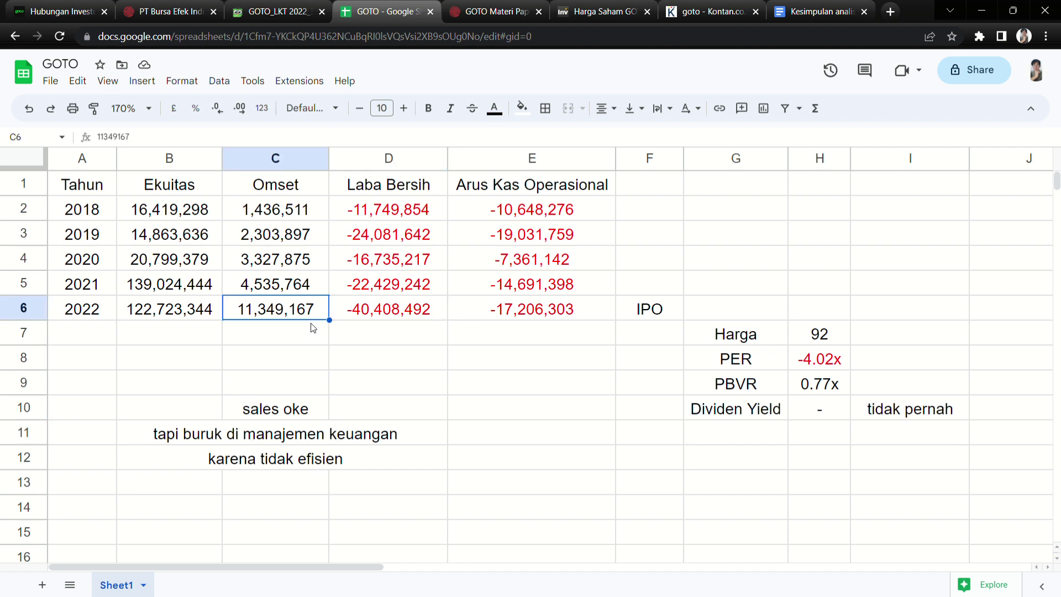
pyautogui.click(302, 438)
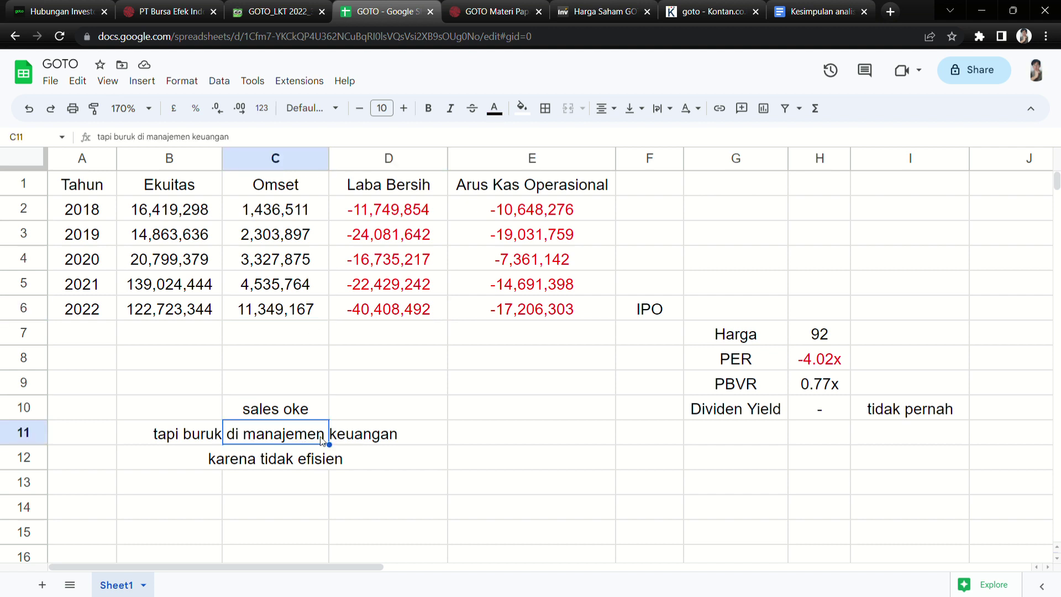
pyautogui.click(292, 465)
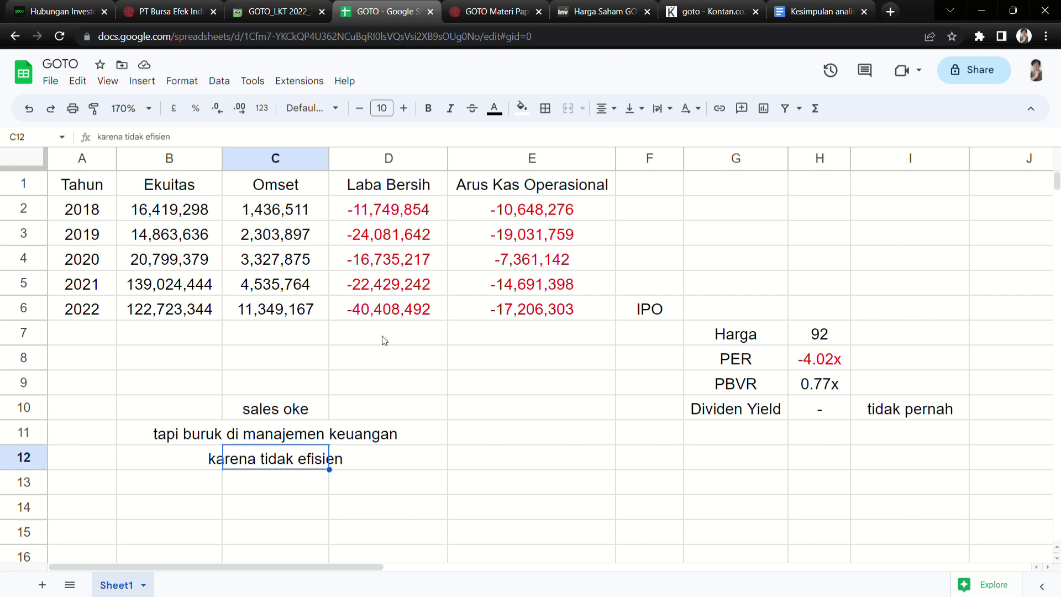
pyautogui.click(385, 313)
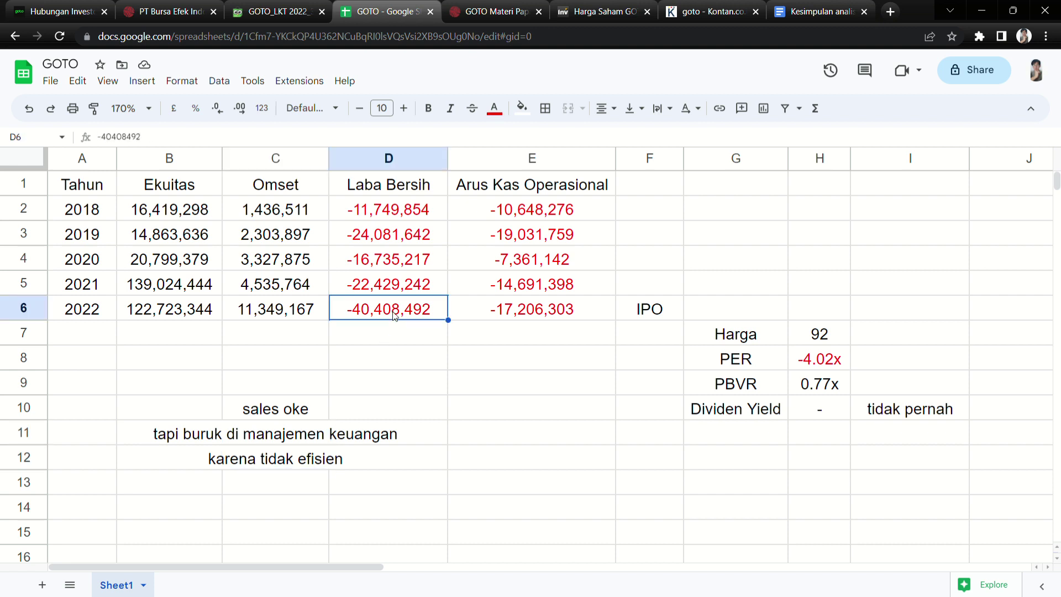
pyautogui.click(529, 316)
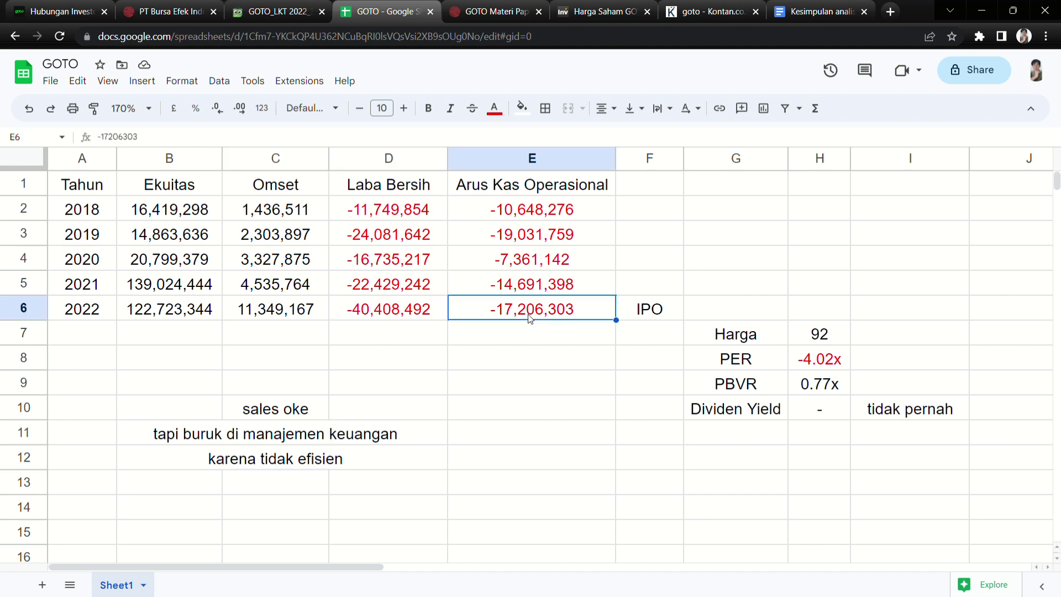
# Review the 2021 and 2022 operating cash flows and the 2019 row, and reread the notes in C11 and C12.
pyautogui.click(508, 289)
pyautogui.click(508, 306)
pyautogui.moveTo(107, 234); pyautogui.dragTo(556, 235)
pyautogui.click(512, 357)
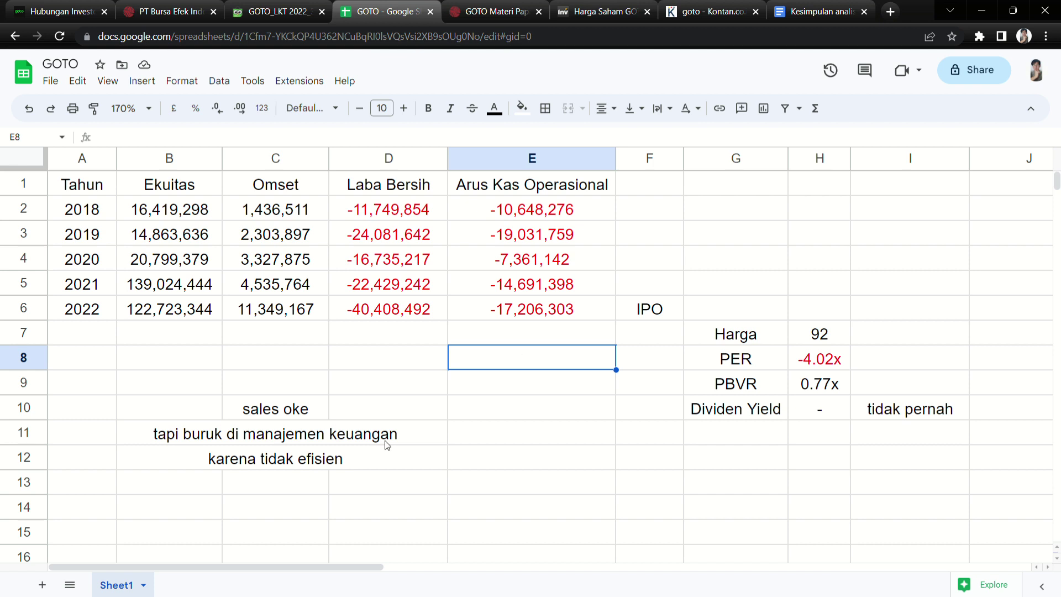
pyautogui.click(500, 409)
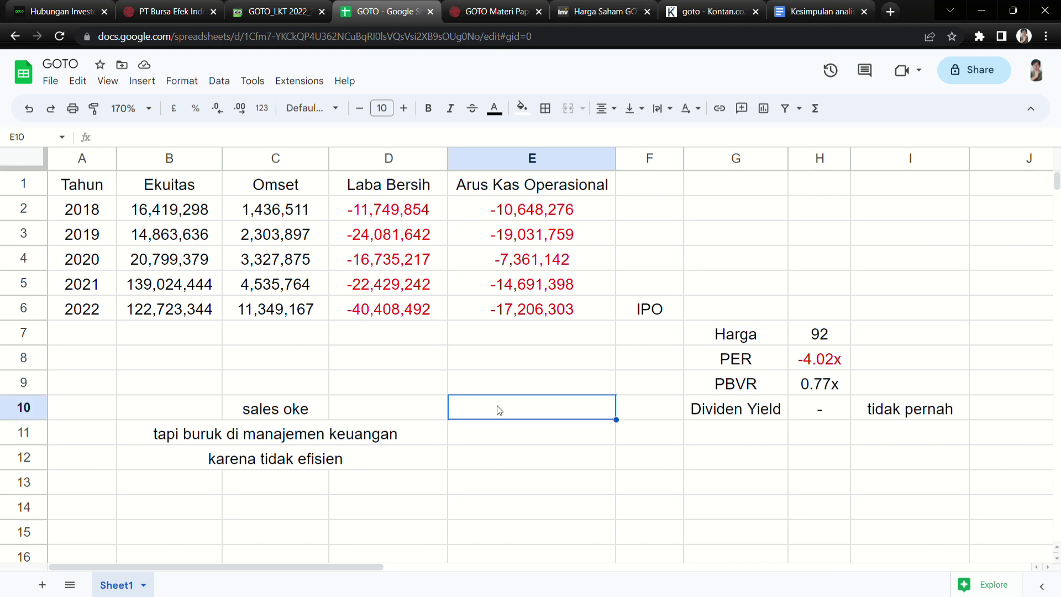
pyautogui.click(485, 358)
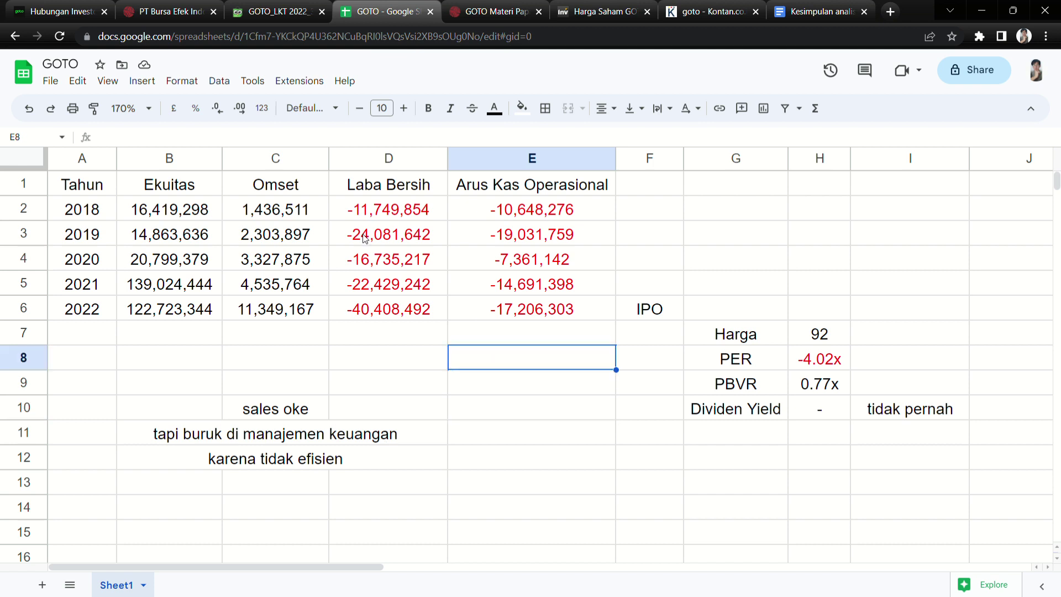
pyautogui.click(279, 462)
pyautogui.click(228, 433)
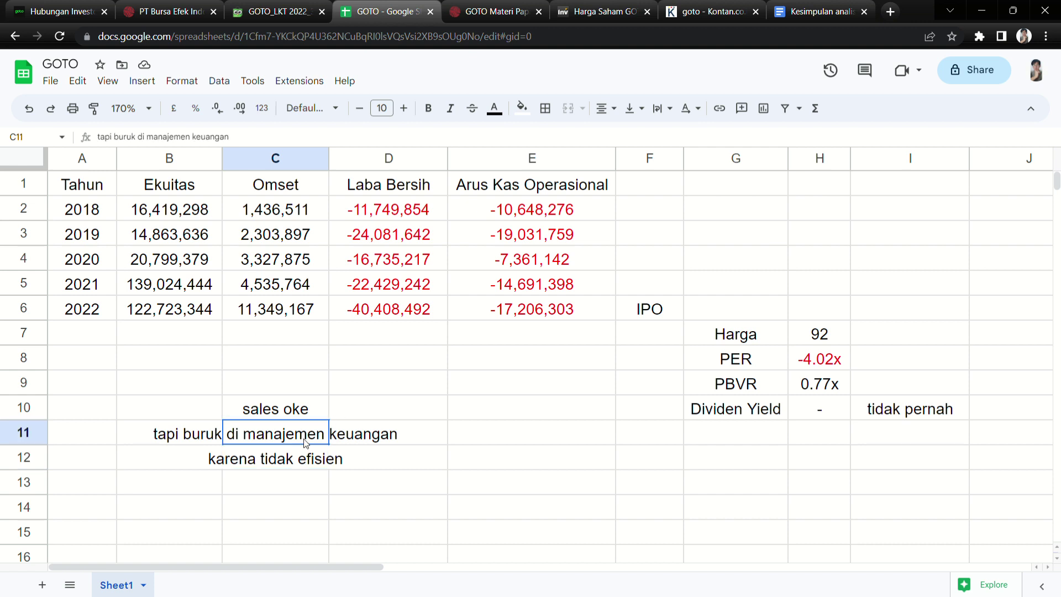
pyautogui.click(298, 467)
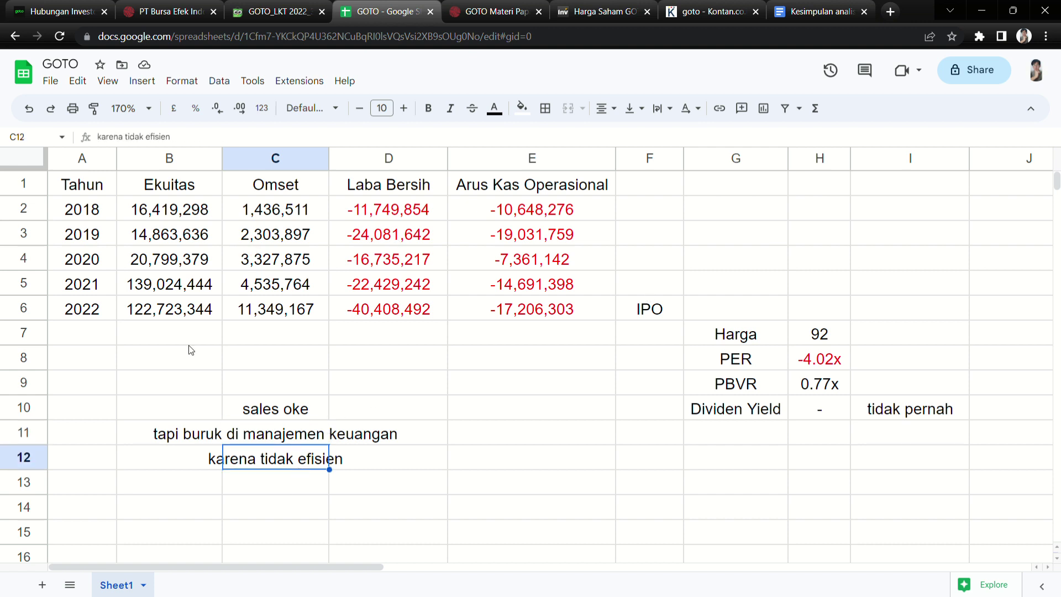
pyautogui.moveTo(78, 338); pyautogui.dragTo(534, 381)
pyautogui.click(512, 384)
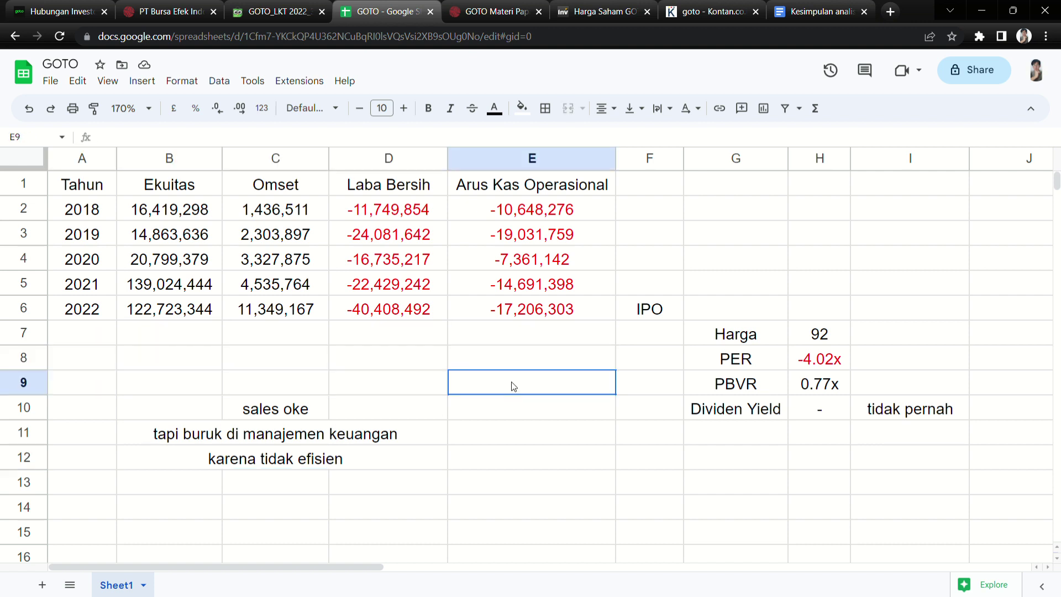
pyautogui.click(392, 332)
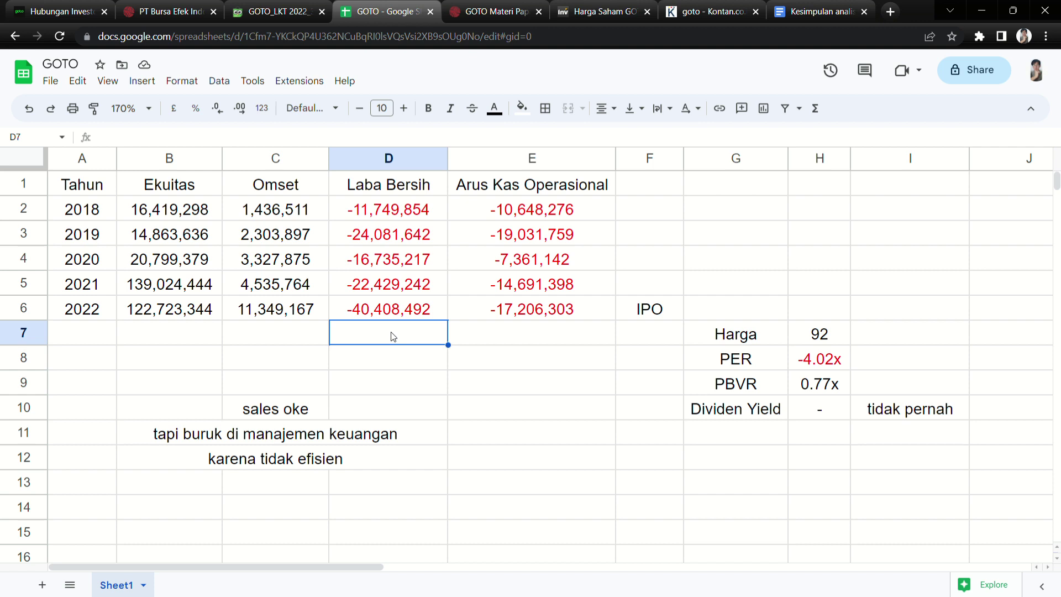
pyautogui.click(468, 335)
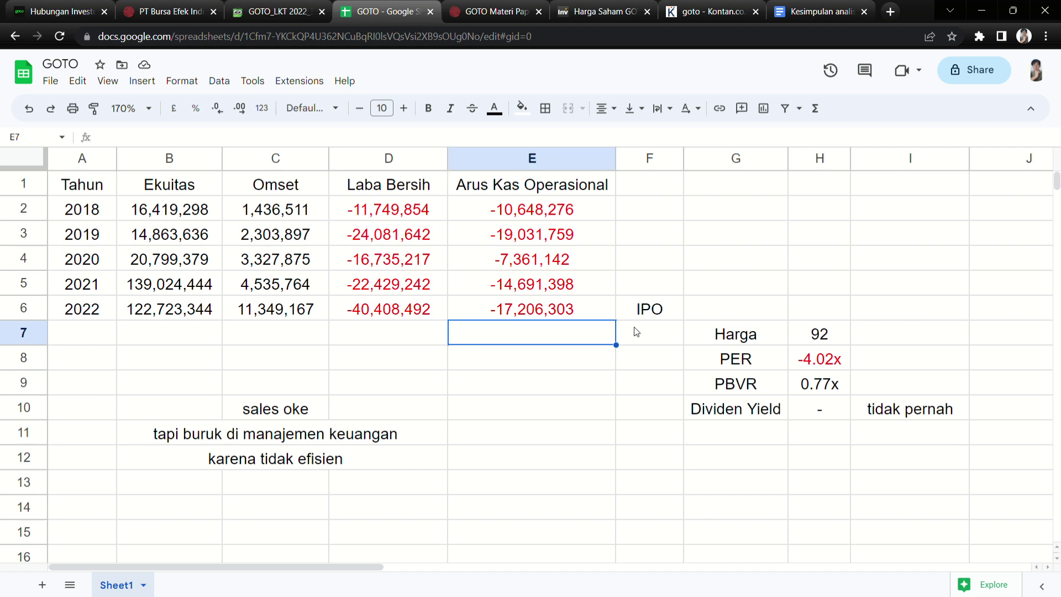
# Review the Harga, PER and PBVR values in G7:H9 against the 2022 Laba Bersih figure.
pyautogui.click(803, 318)
pyautogui.click(768, 340)
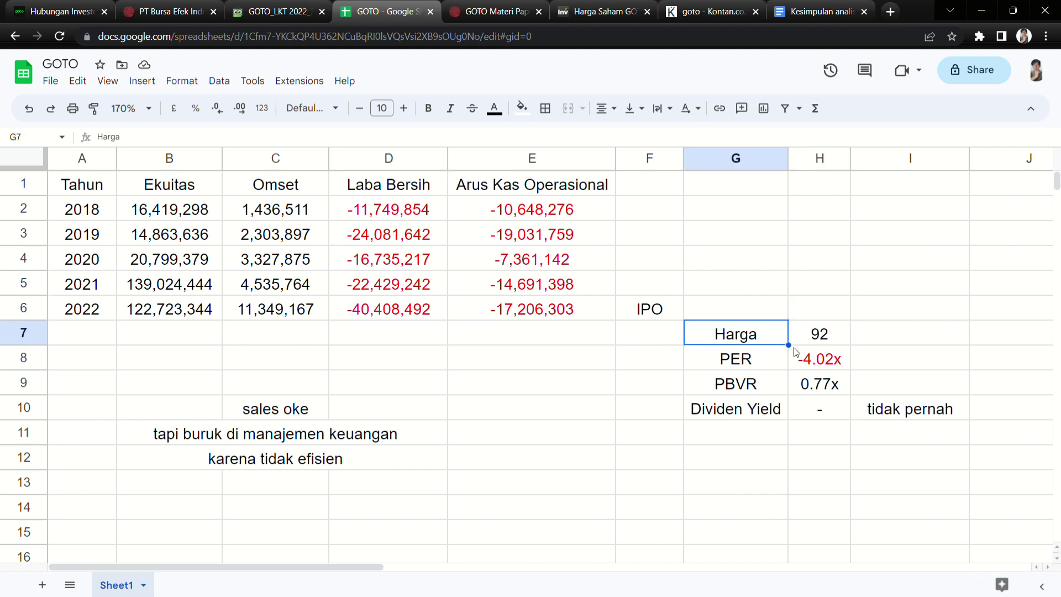
pyautogui.click(838, 342)
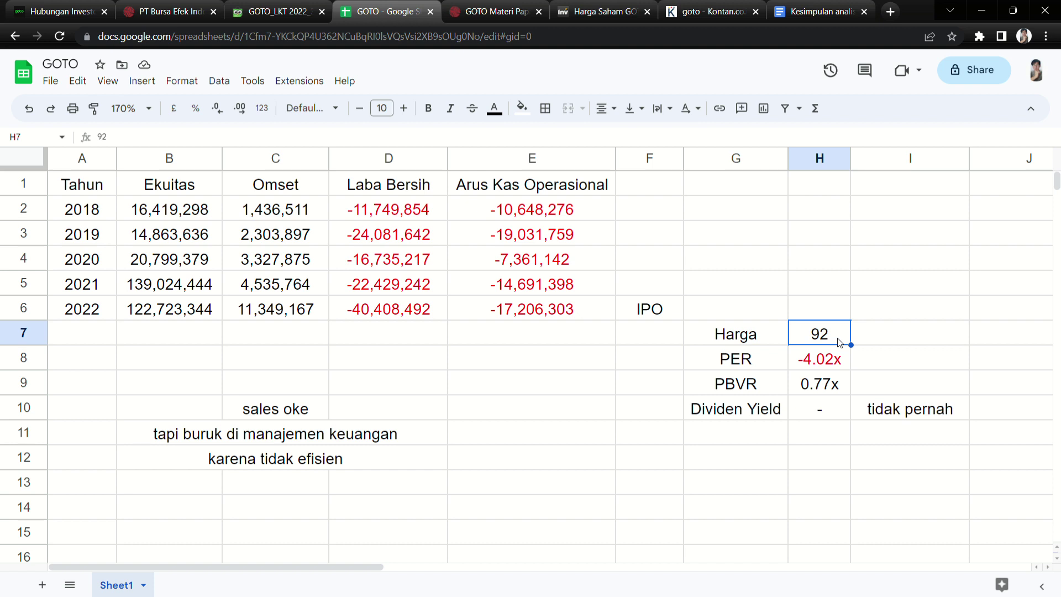
pyautogui.click(786, 365)
pyautogui.click(811, 366)
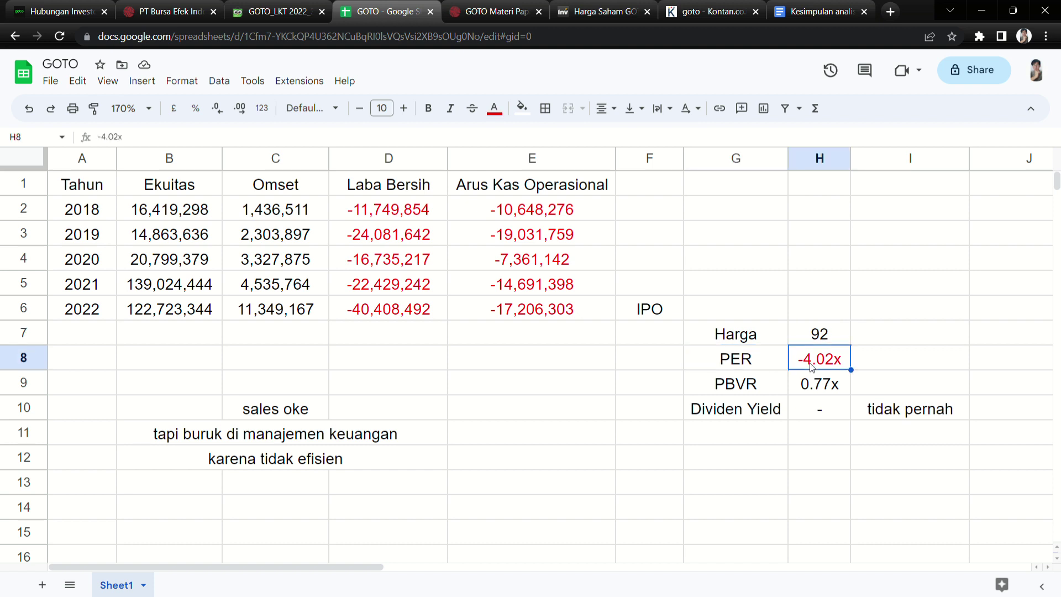
pyautogui.click(429, 314)
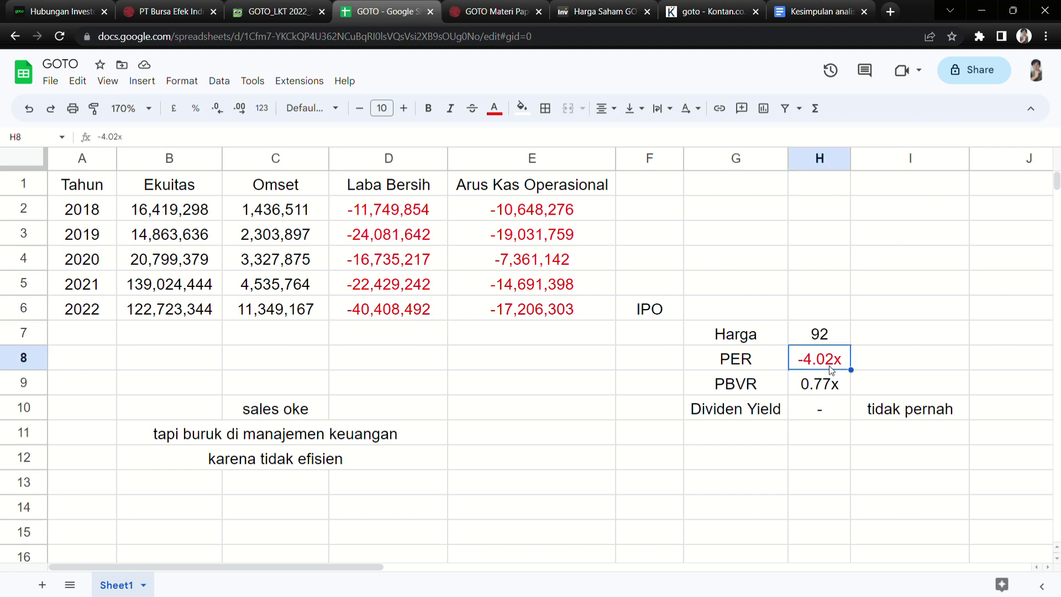
pyautogui.click(409, 315)
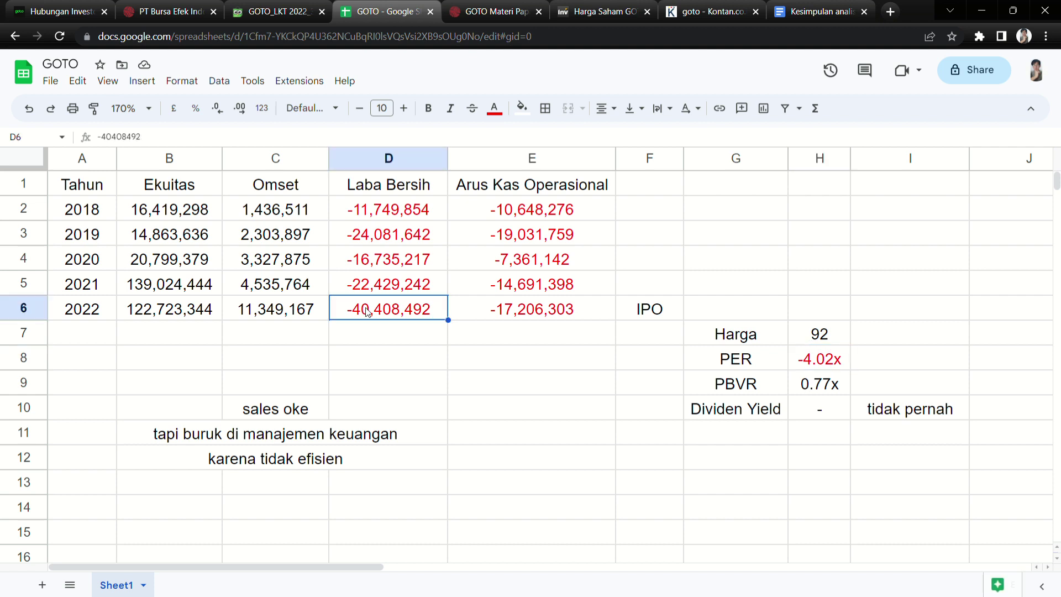
pyautogui.click(849, 356)
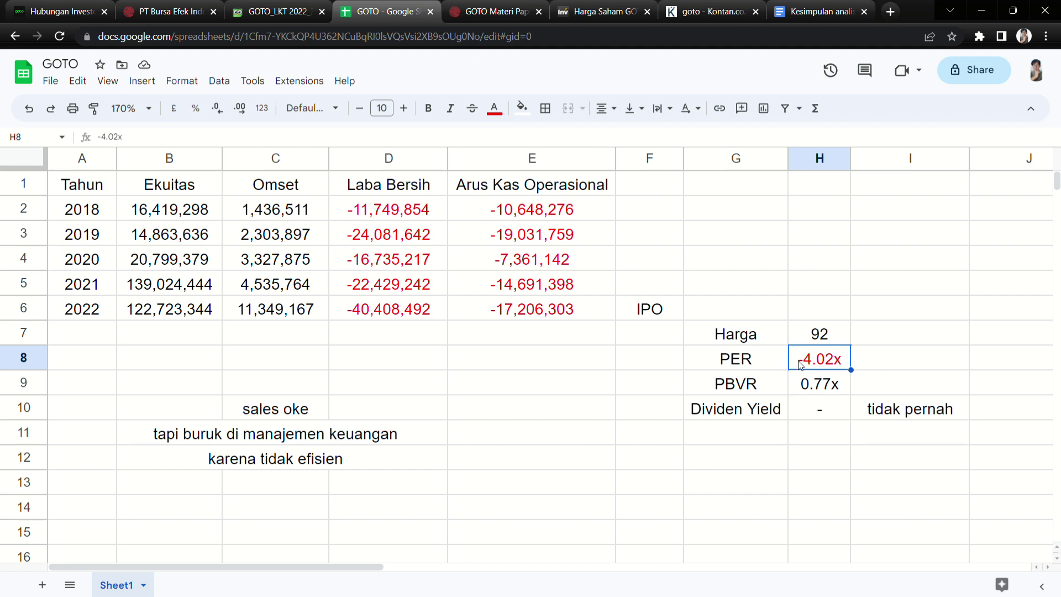
pyautogui.click(763, 389)
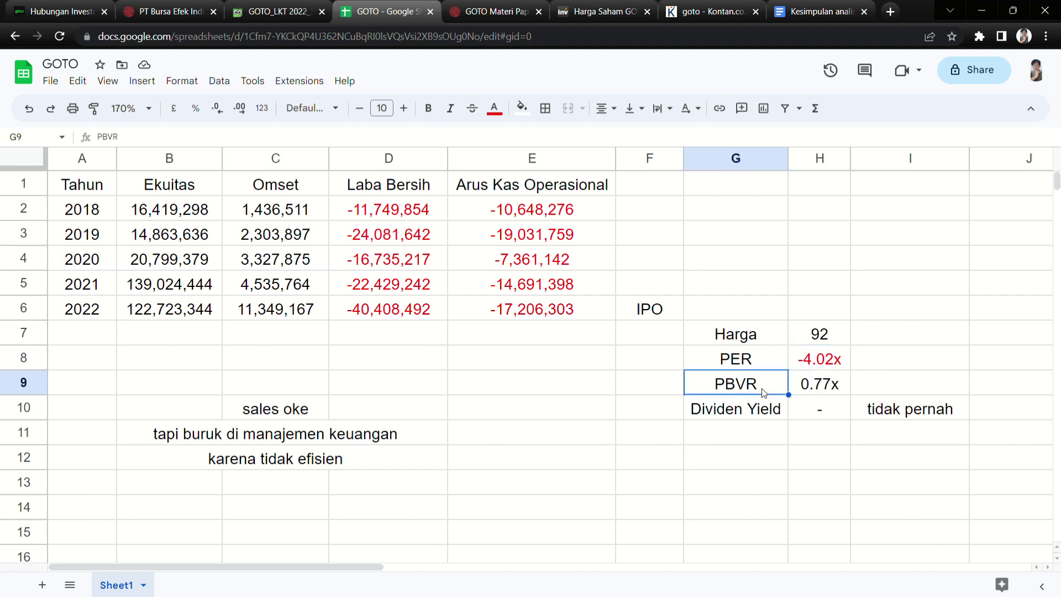
pyautogui.click(836, 391)
# Enter the benchmarks 15x in cell I8 and 2x in cell I9, and compare them with the PER, PBVR and Dividen Yield values.
pyautogui.click(901, 367)
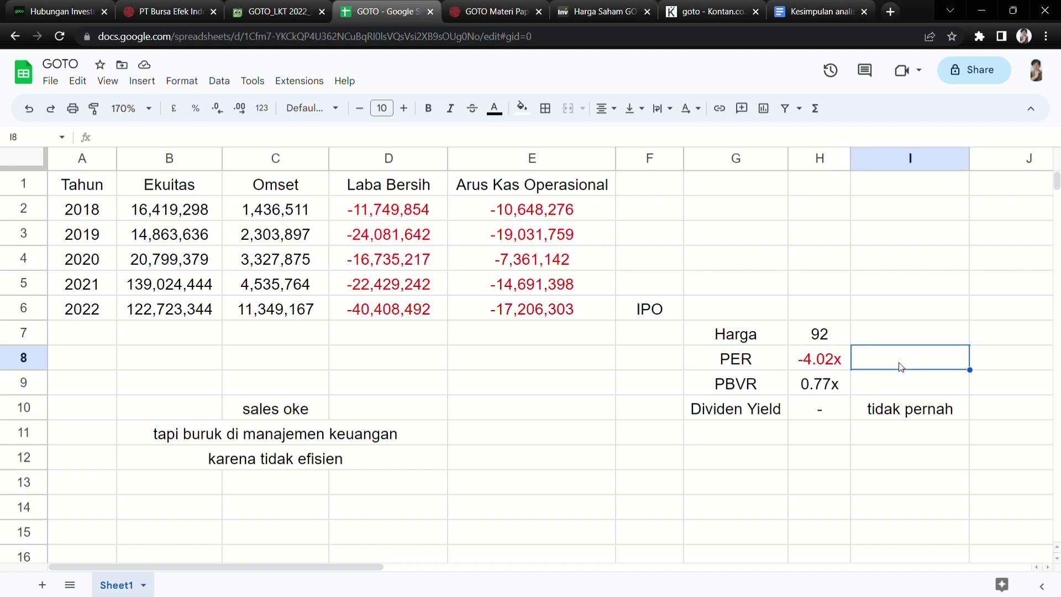
pyautogui.write('15x')
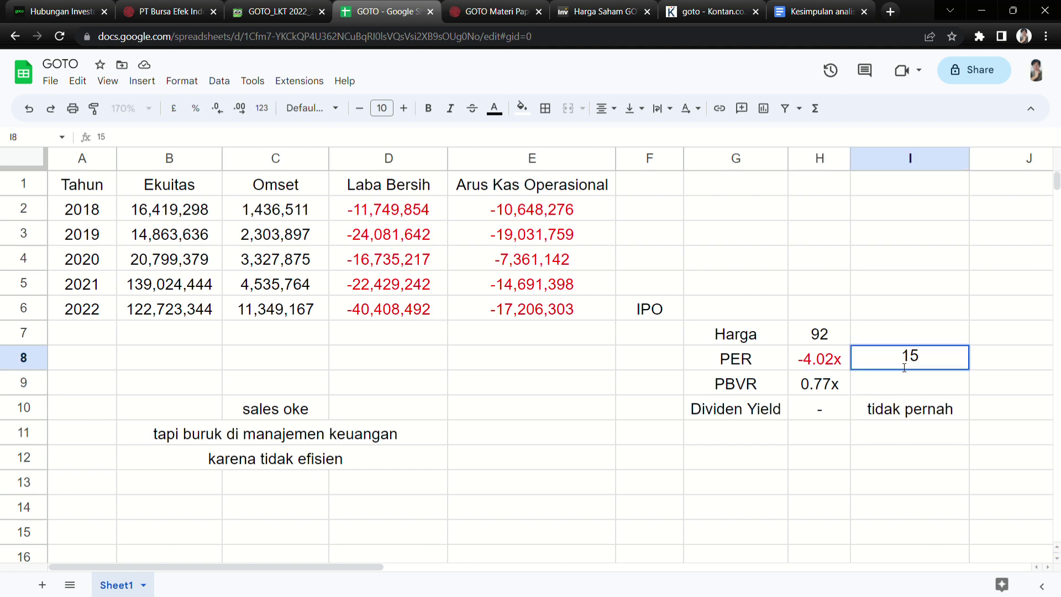
pyautogui.click(909, 386)
pyautogui.write('2x')
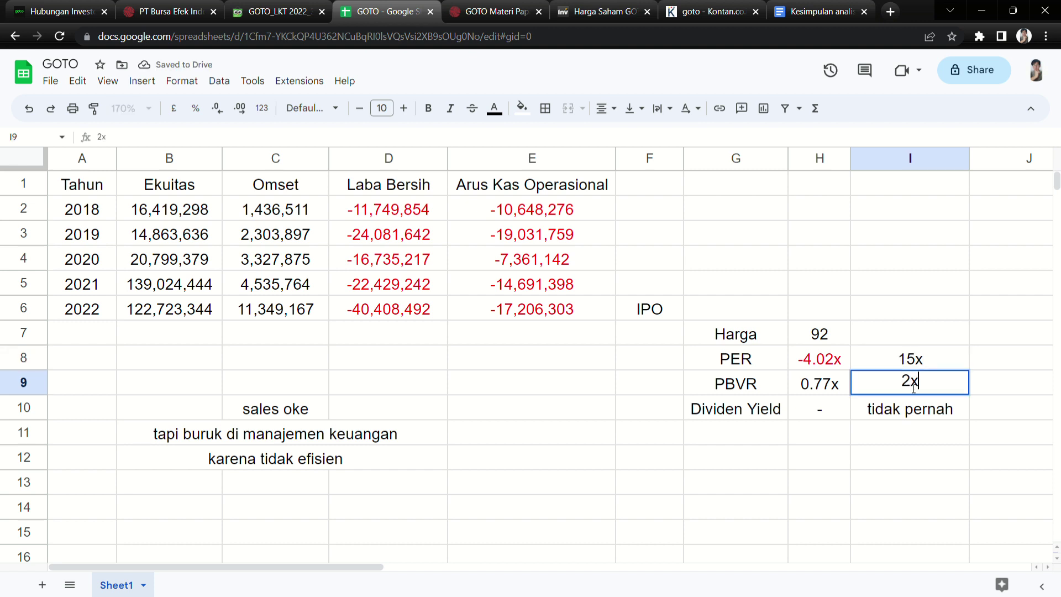
pyautogui.click(816, 461)
pyautogui.click(884, 359)
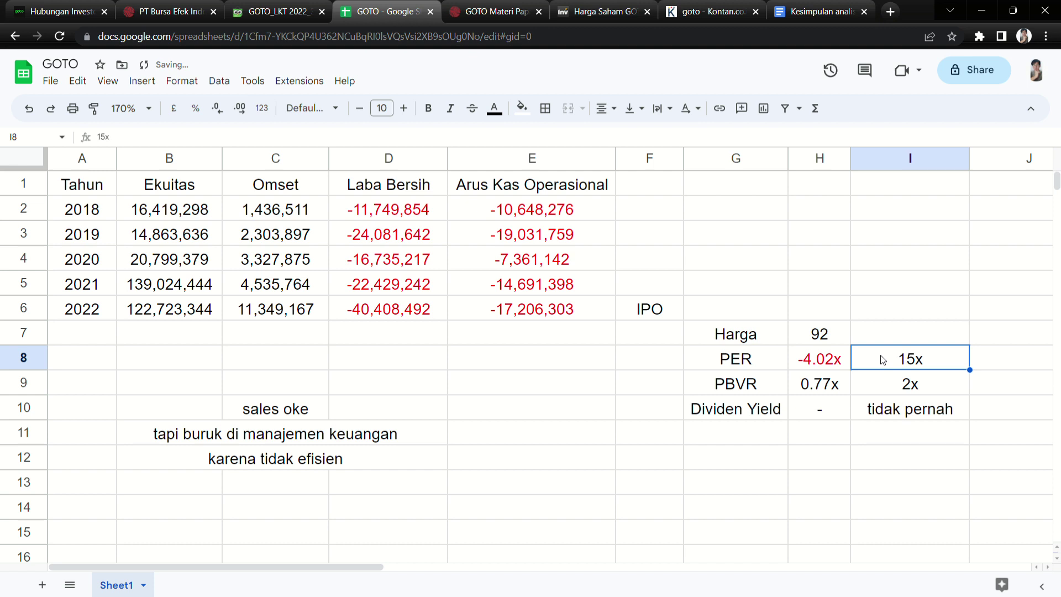
pyautogui.click(879, 387)
pyautogui.click(822, 360)
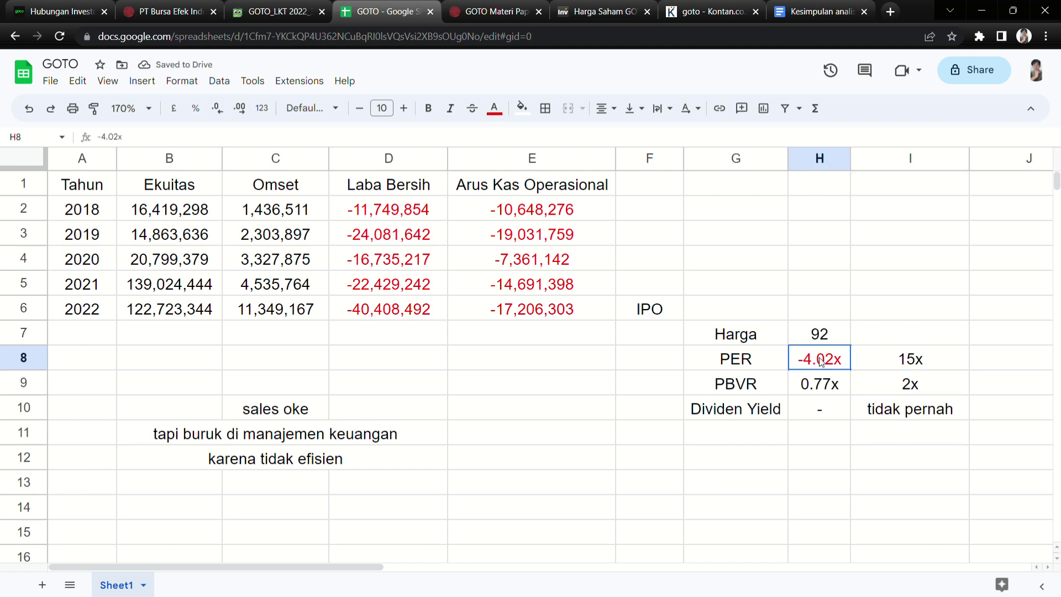
pyautogui.click(824, 389)
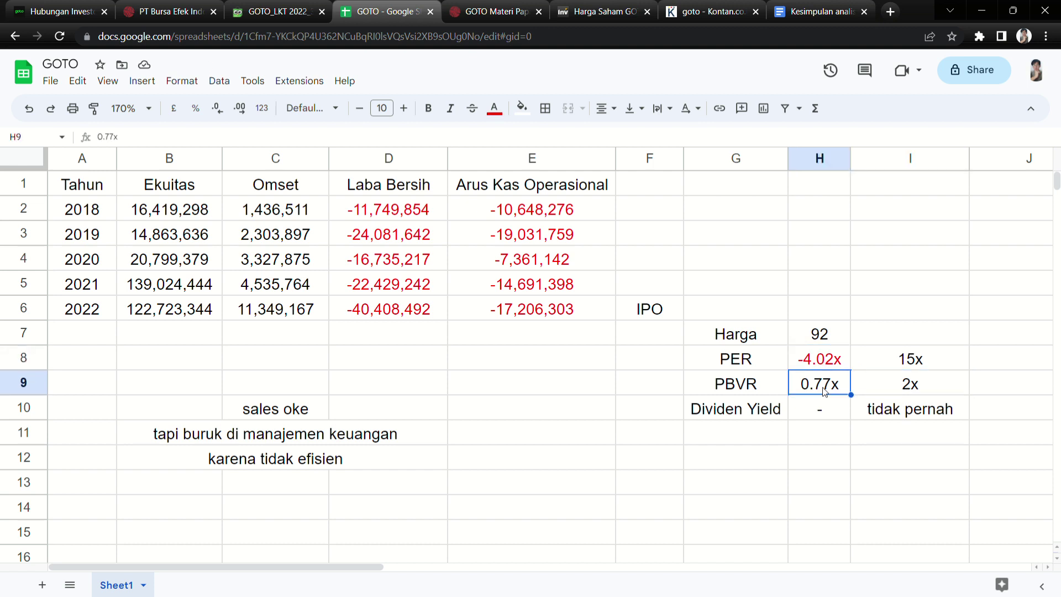
pyautogui.click(820, 416)
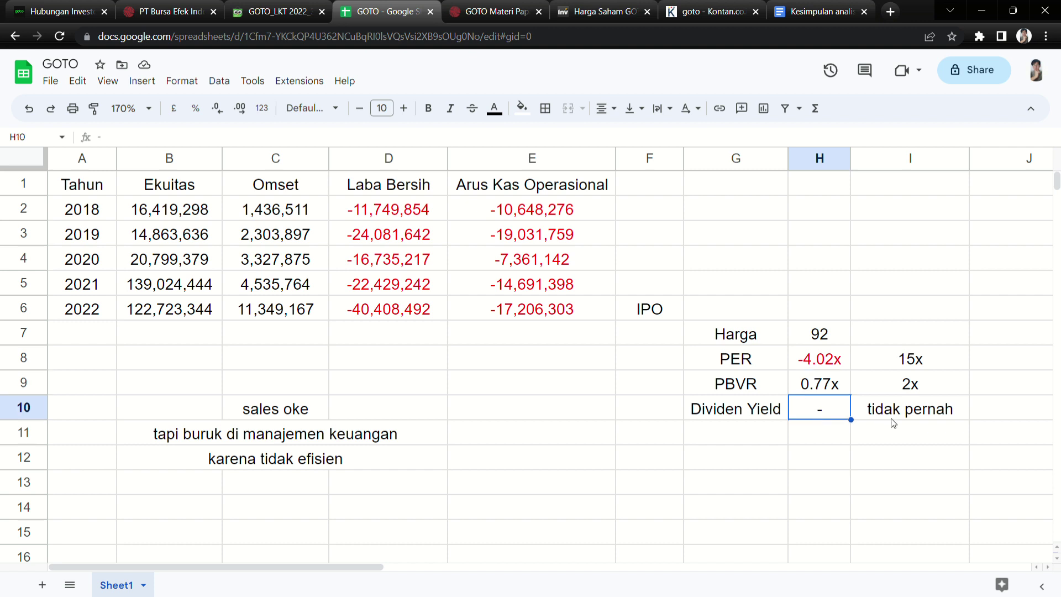
# Enter "-" in cell H6, directly above the Harga value.
pyautogui.click(808, 315)
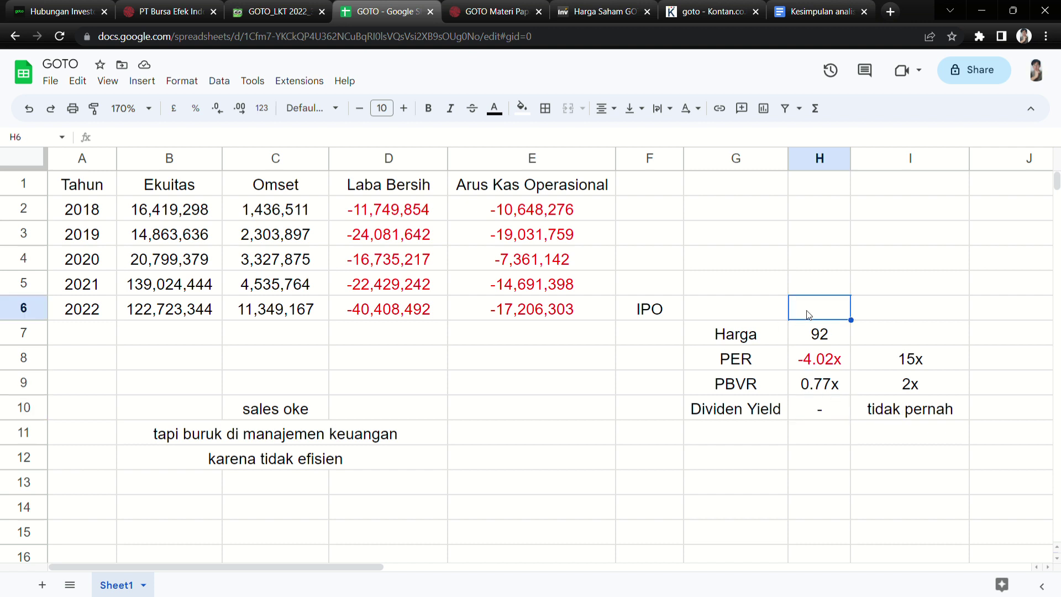
pyautogui.write('-')
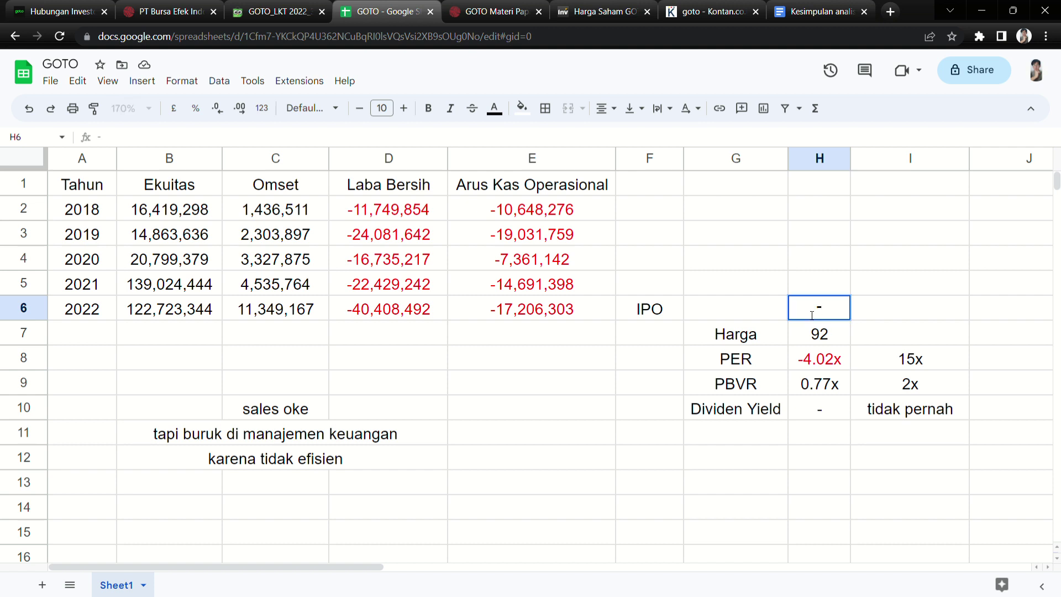
pyautogui.click(723, 482)
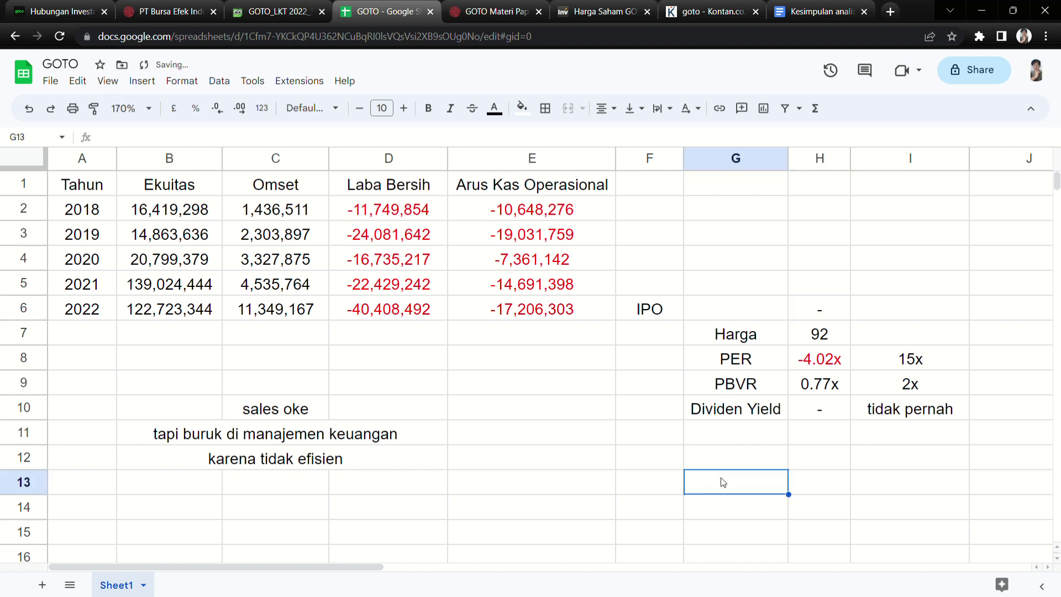
# Compare the PBVR value with the 2022 Laba Bersih and Arus Kas Operasional figures and the entry in H6.
pyautogui.click(836, 386)
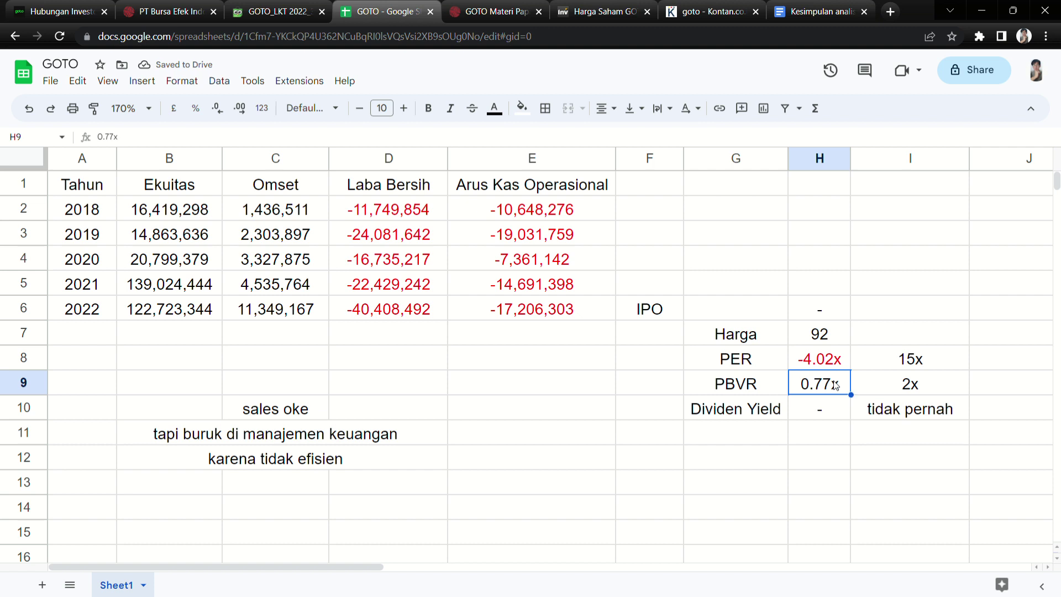
pyautogui.click(427, 316)
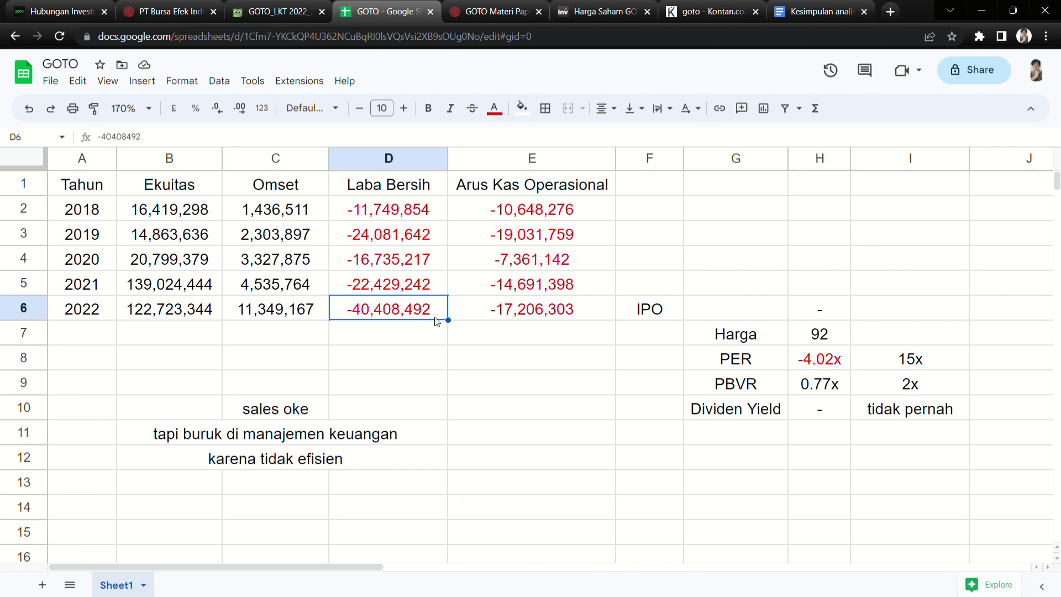
pyautogui.click(522, 318)
pyautogui.click(823, 378)
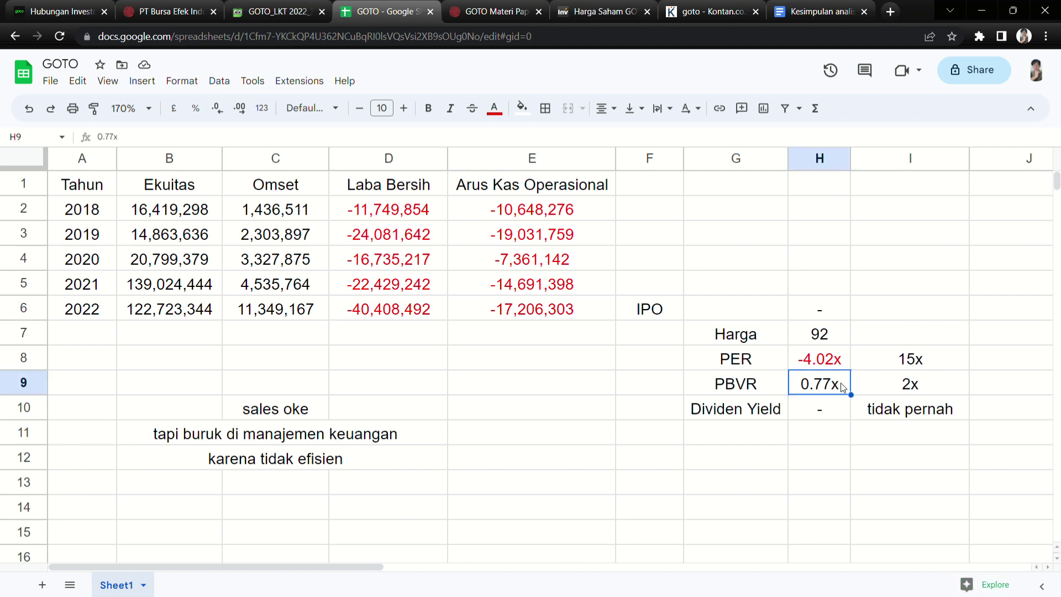
pyautogui.click(447, 306)
pyautogui.click(468, 308)
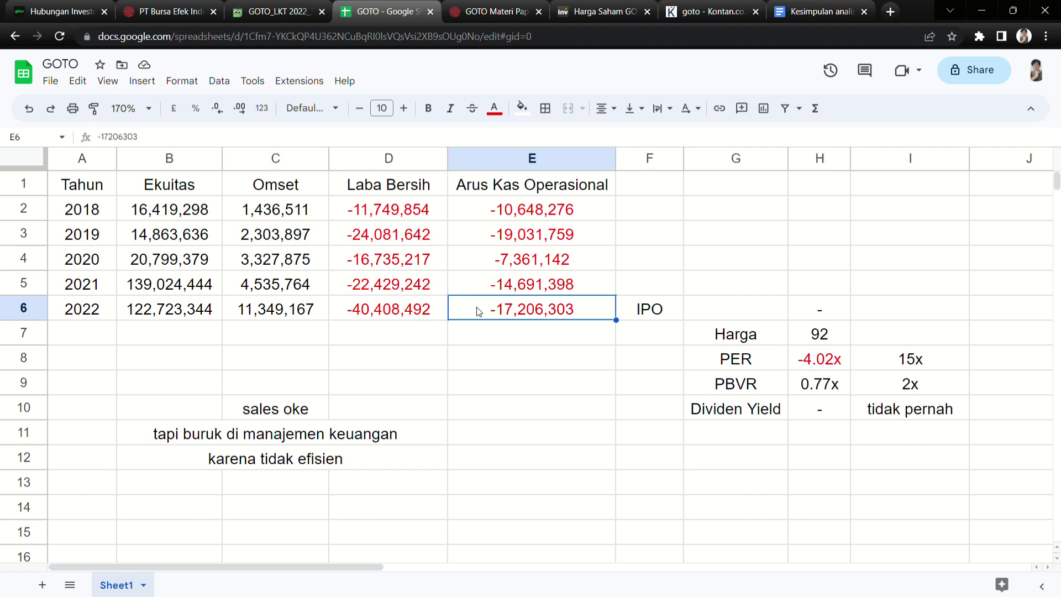
pyautogui.click(819, 383)
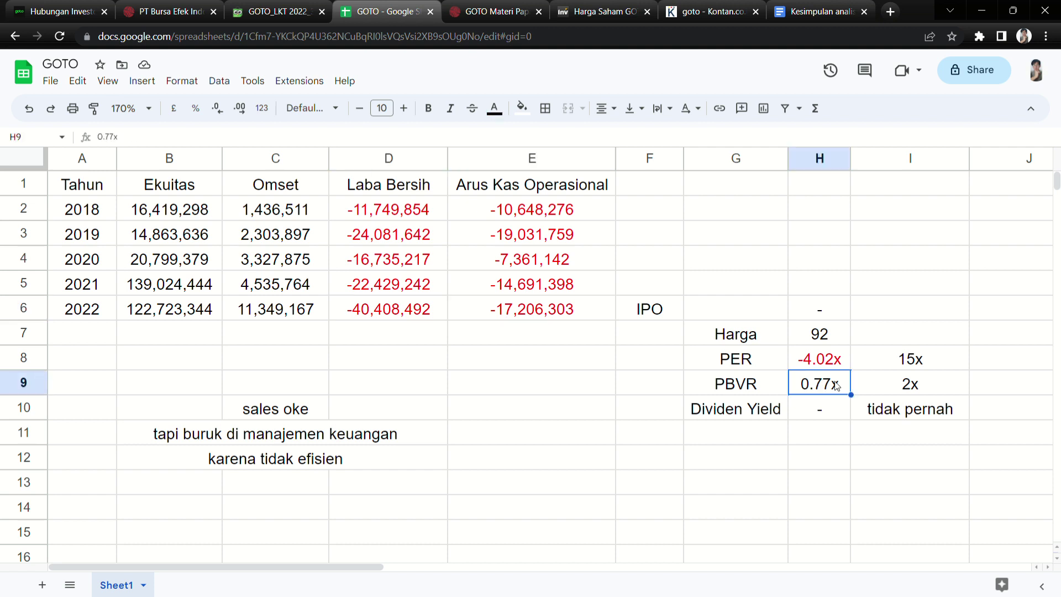
pyautogui.click(771, 389)
pyautogui.click(799, 385)
pyautogui.click(832, 313)
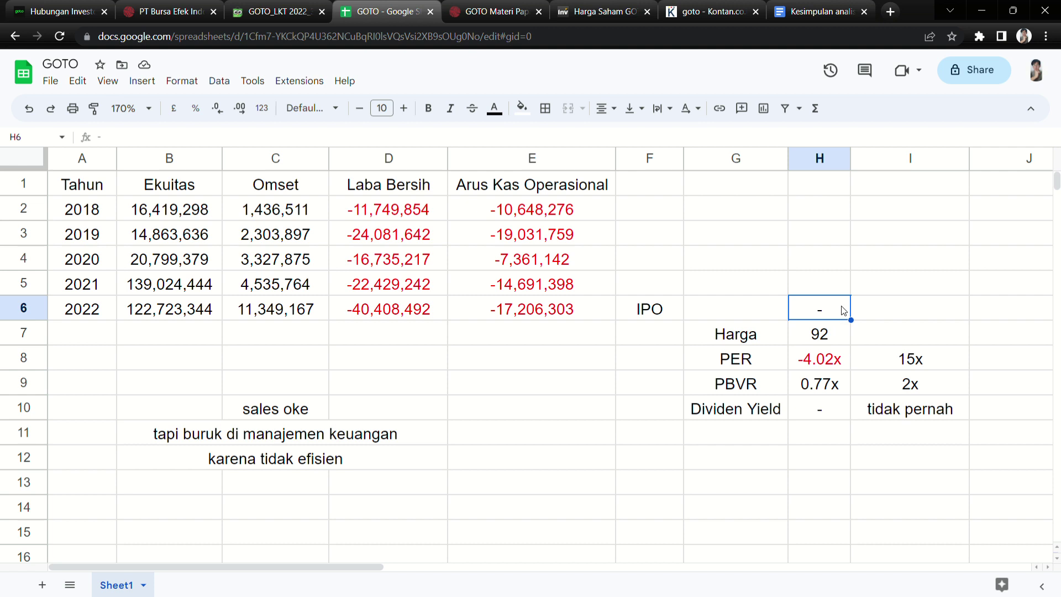
# Enter 50 in cell H12 and compare it with the current Harga in H7.
pyautogui.click(799, 486)
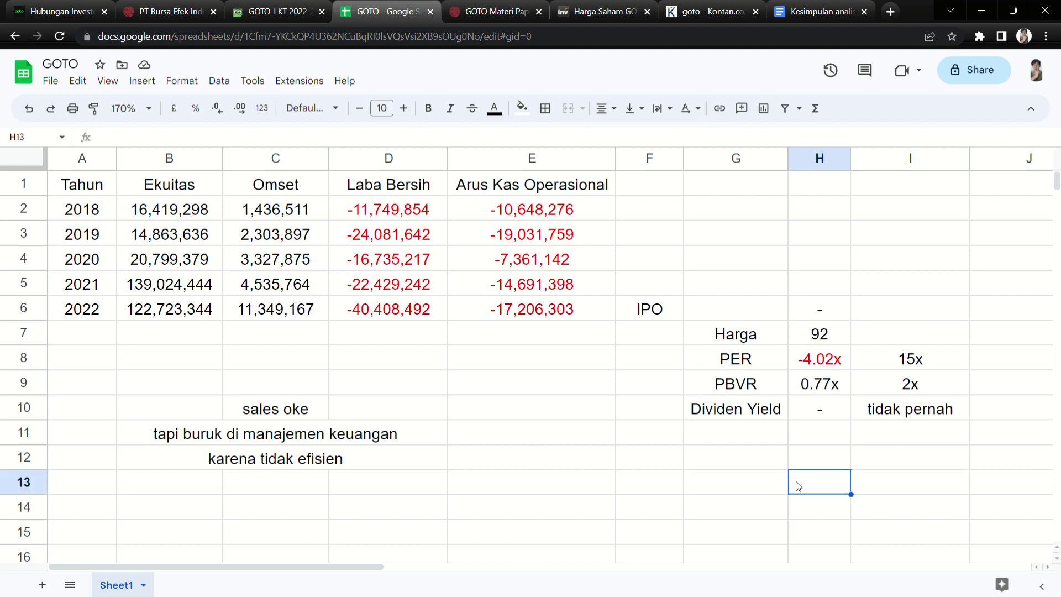
pyautogui.click(824, 463)
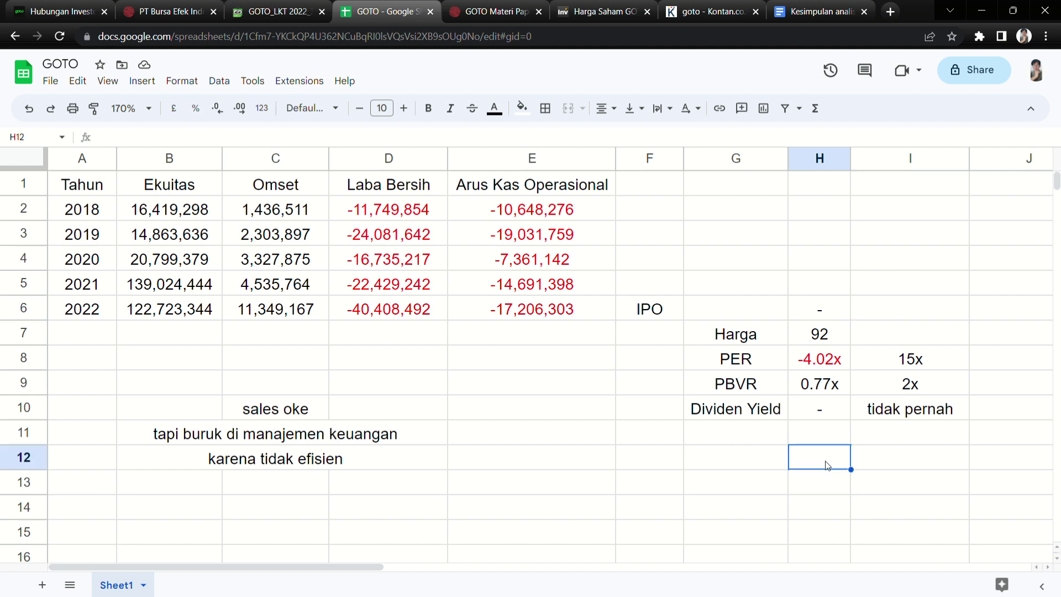
pyautogui.write('50')
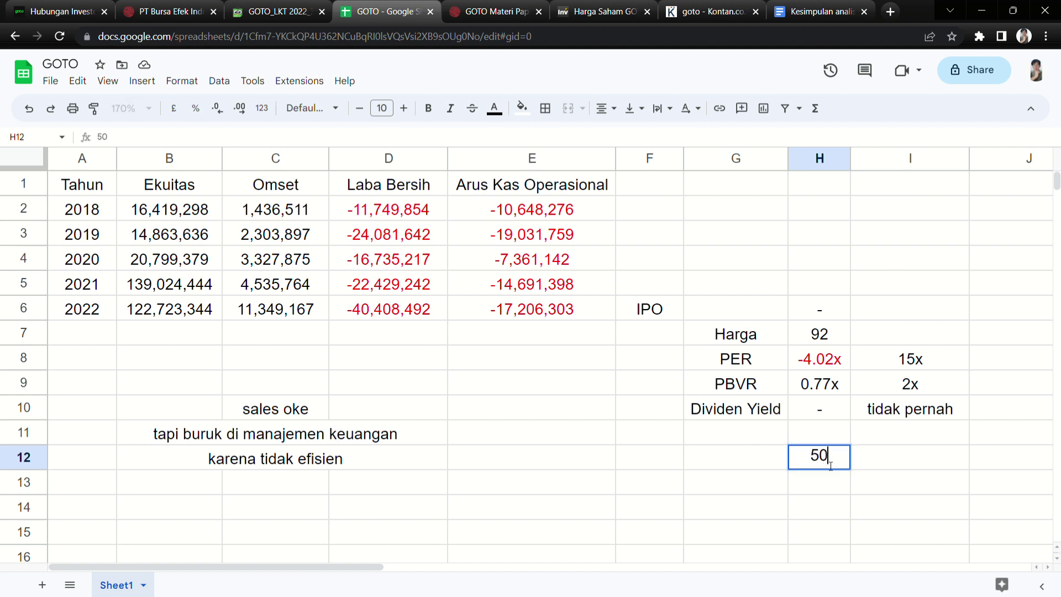
pyautogui.click(763, 486)
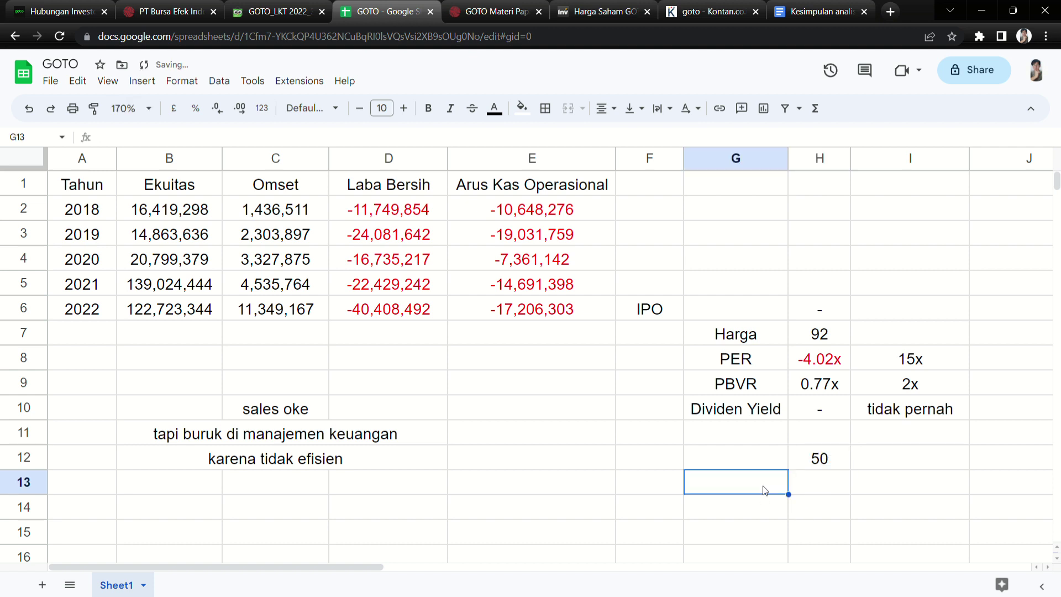
pyautogui.click(837, 333)
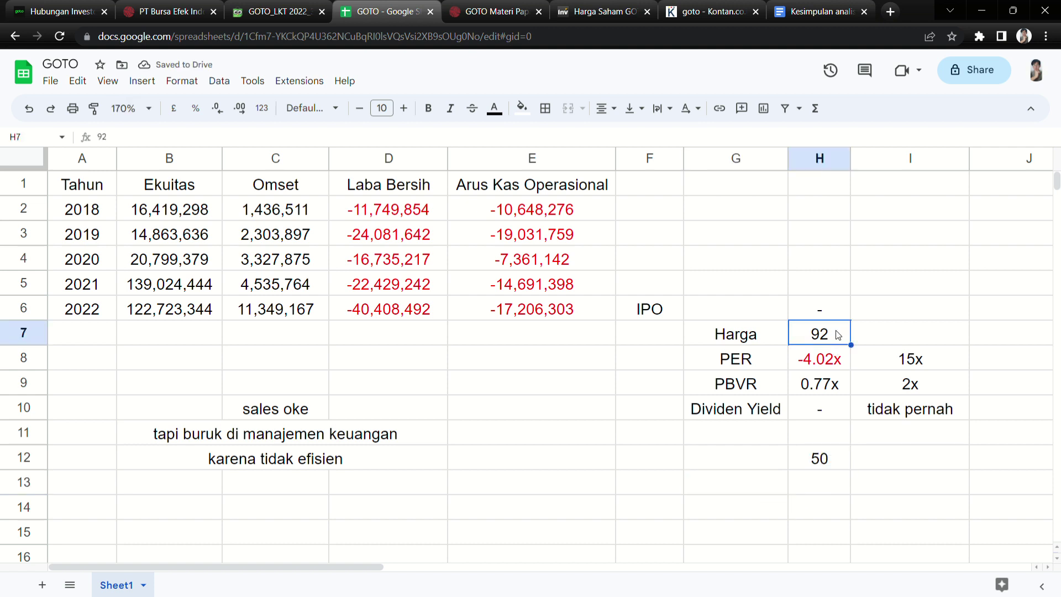
pyautogui.click(848, 457)
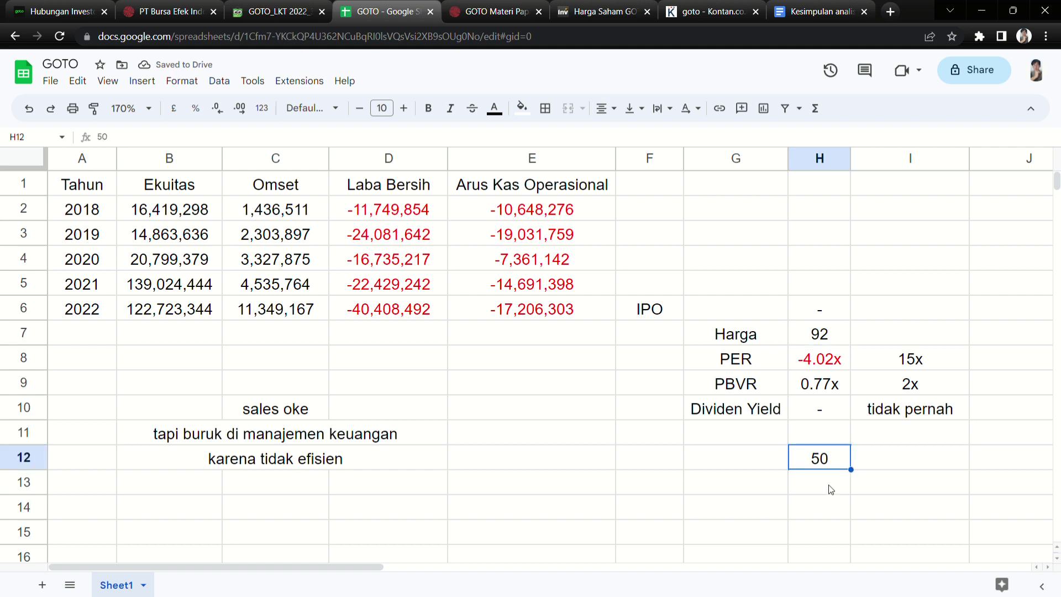
# Review the 2018–2022 Laba Bersih and Arus Kas Operasional figures, and briefly check the GOTO Materi Paparan Publik Tahunan 2023 PDF.
pyautogui.click(607, 459)
pyautogui.moveTo(421, 217); pyautogui.dragTo(548, 311)
pyautogui.click(533, 365)
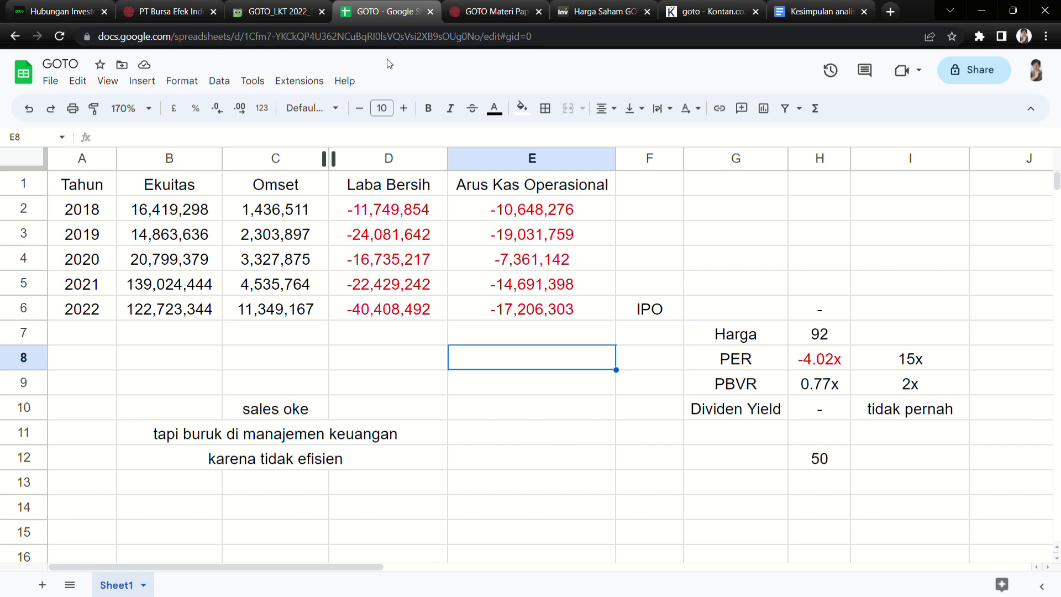
pyautogui.click(477, 13)
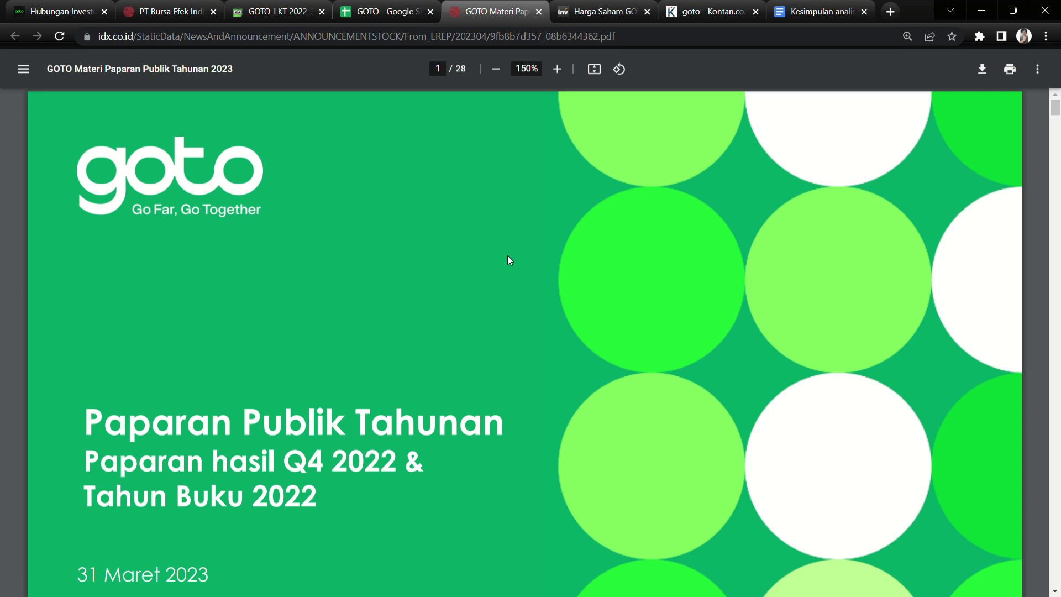
pyautogui.click(381, 11)
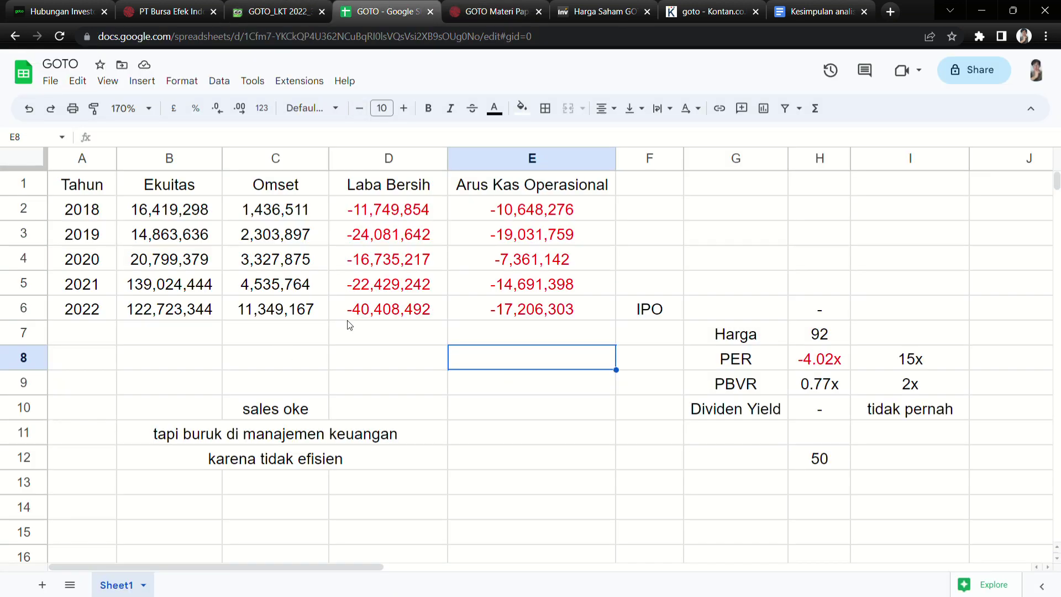
pyautogui.click(298, 336)
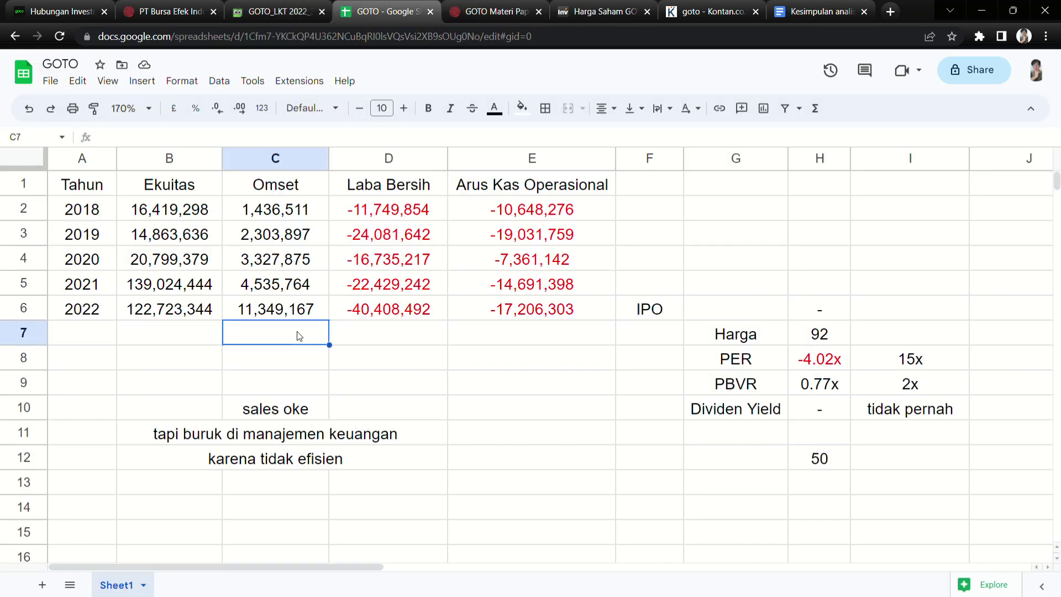
pyautogui.click(407, 336)
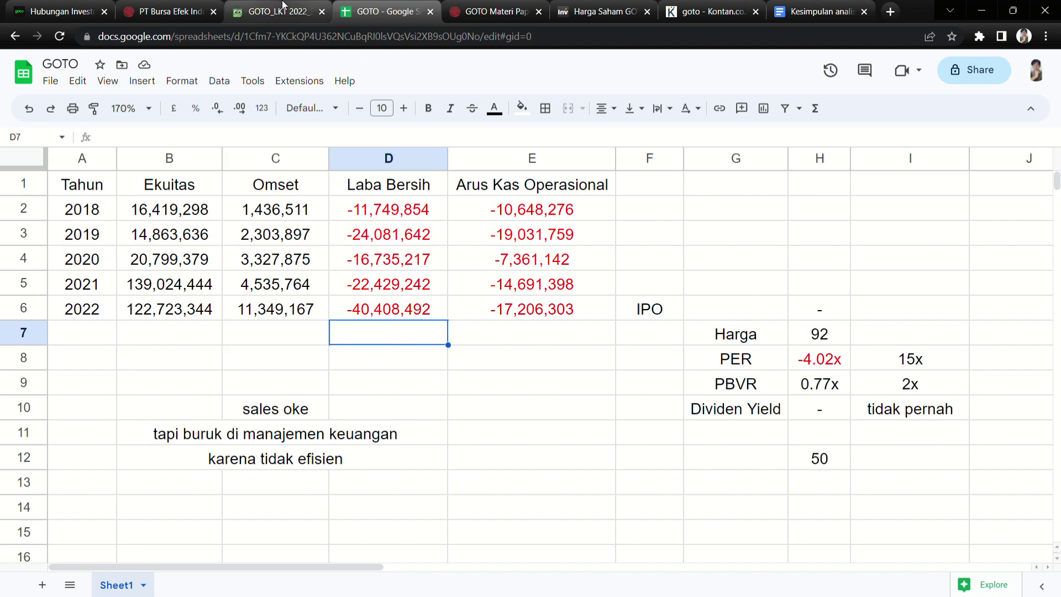
# Switch to the GOTO_LKT 2022 PDF and find the net revenues and expenses in the consolidated profit or loss statement on page 14.
pyautogui.click(273, 12)
pyautogui.scroll(12, 575, 276)
pyautogui.scroll(-4, 589, 356)
pyautogui.scroll(-2, 590, 356)
pyautogui.scroll(7, 559, 361)
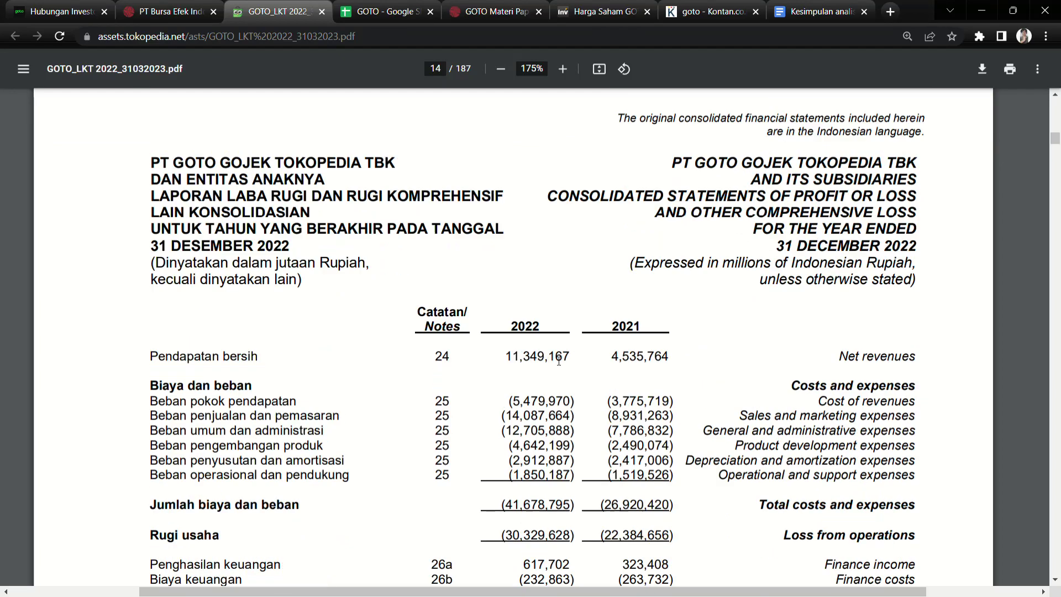
# Review the consolidated profit or loss statement for 2022 and 2021, from net revenues down to the total comprehensive loss.
pyautogui.scroll(-10, 559, 361)
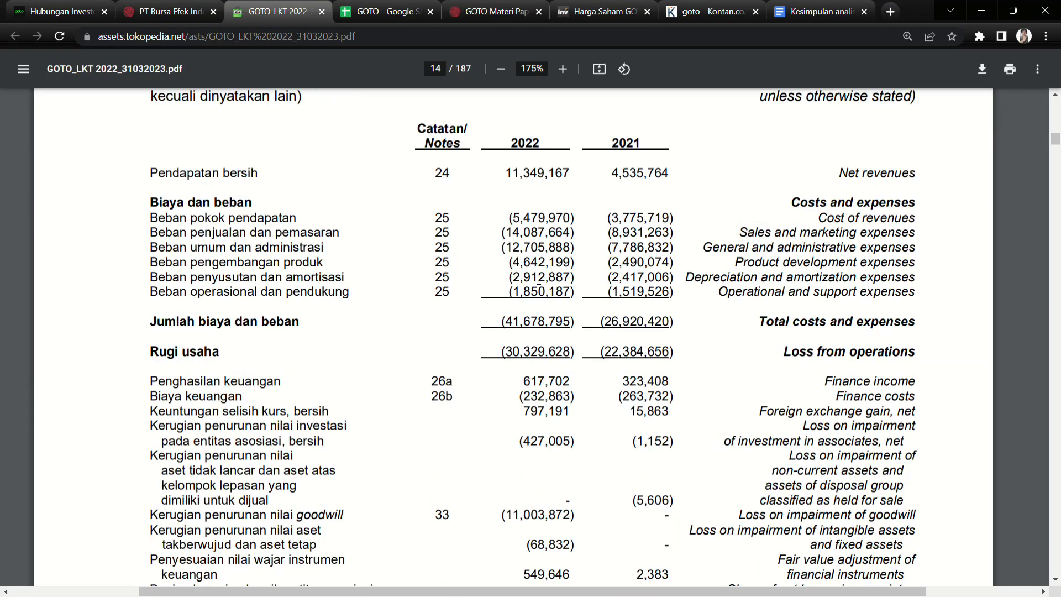
pyautogui.scroll(-1, 536, 323)
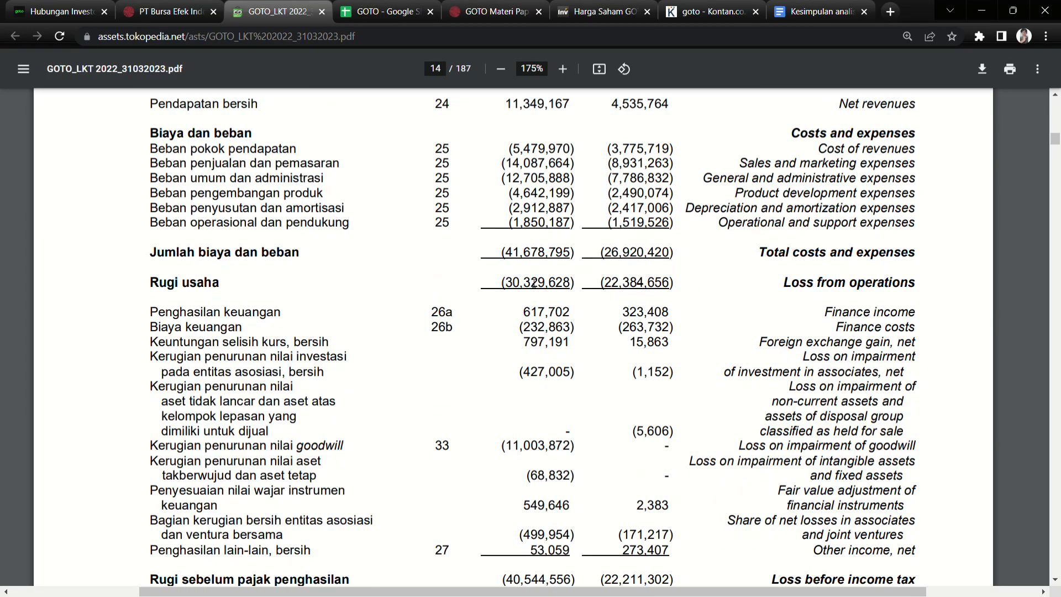
pyautogui.scroll(20, 510, 281)
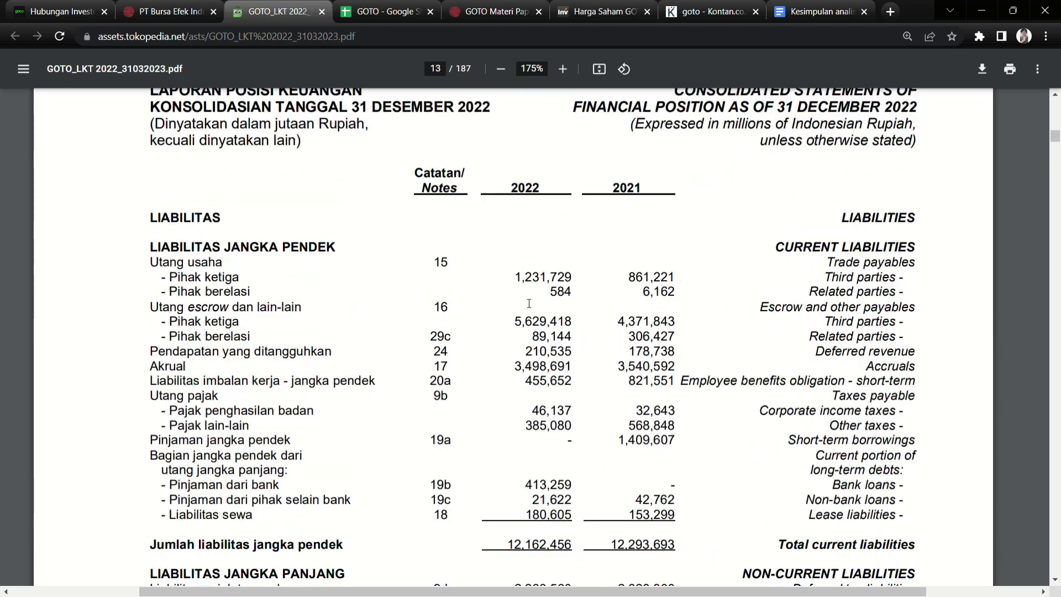
pyautogui.scroll(-20, 529, 303)
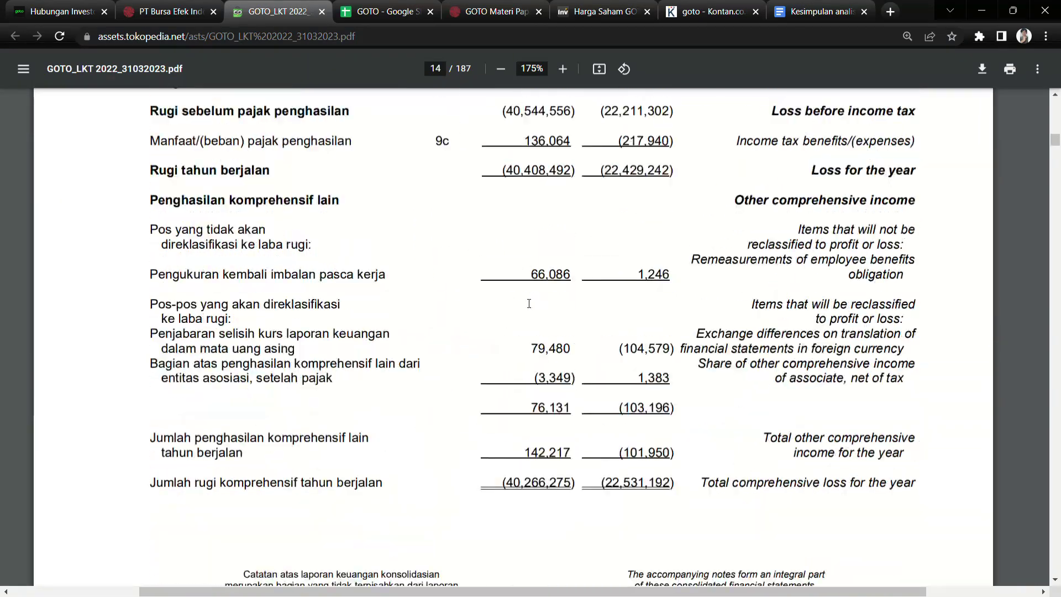
pyautogui.scroll(6, 529, 304)
pyautogui.scroll(-3, 529, 303)
# Examine the individual 2022 expense lines and compare Jumlah biaya dan beban between 2022 and 2021.
pyautogui.moveTo(508, 233); pyautogui.dragTo(560, 251)
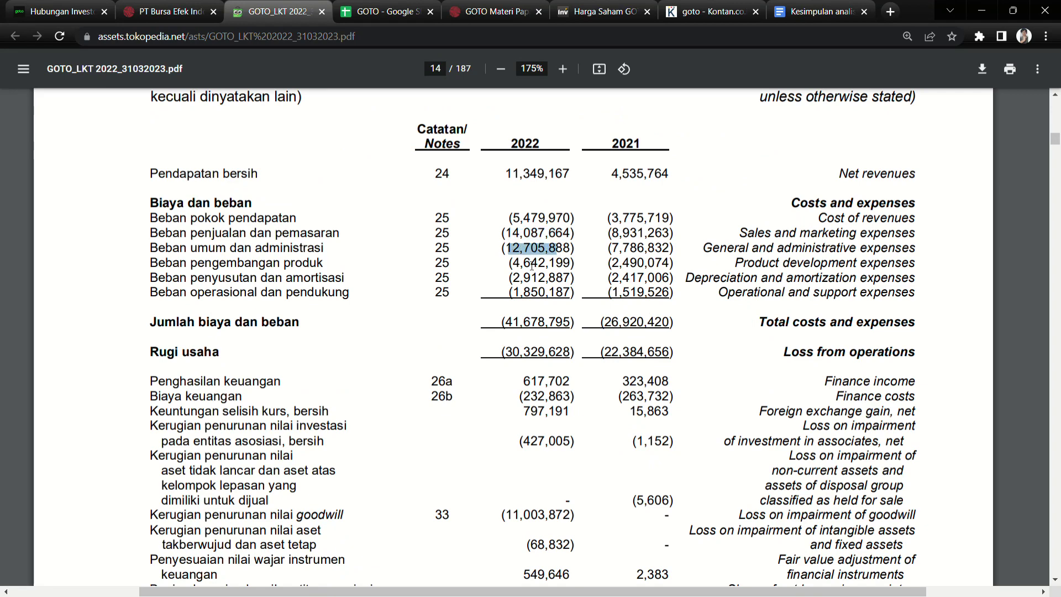
pyautogui.moveTo(510, 218); pyautogui.dragTo(558, 220)
pyautogui.moveTo(502, 247); pyautogui.dragTo(386, 264)
pyautogui.moveTo(514, 278); pyautogui.dragTo(560, 279)
pyautogui.moveTo(503, 321); pyautogui.dragTo(563, 326)
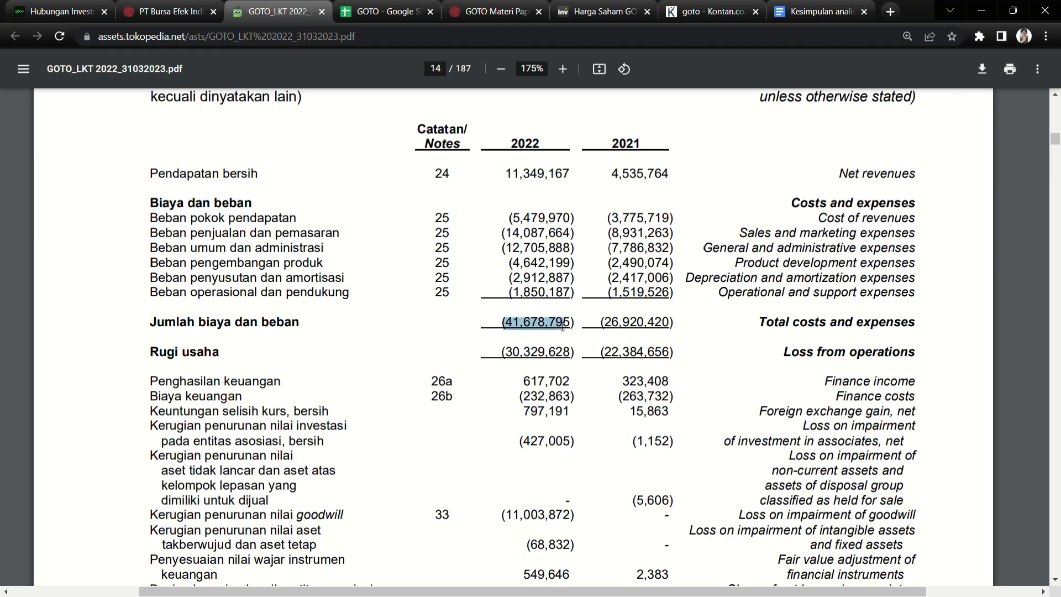
pyautogui.click(624, 327)
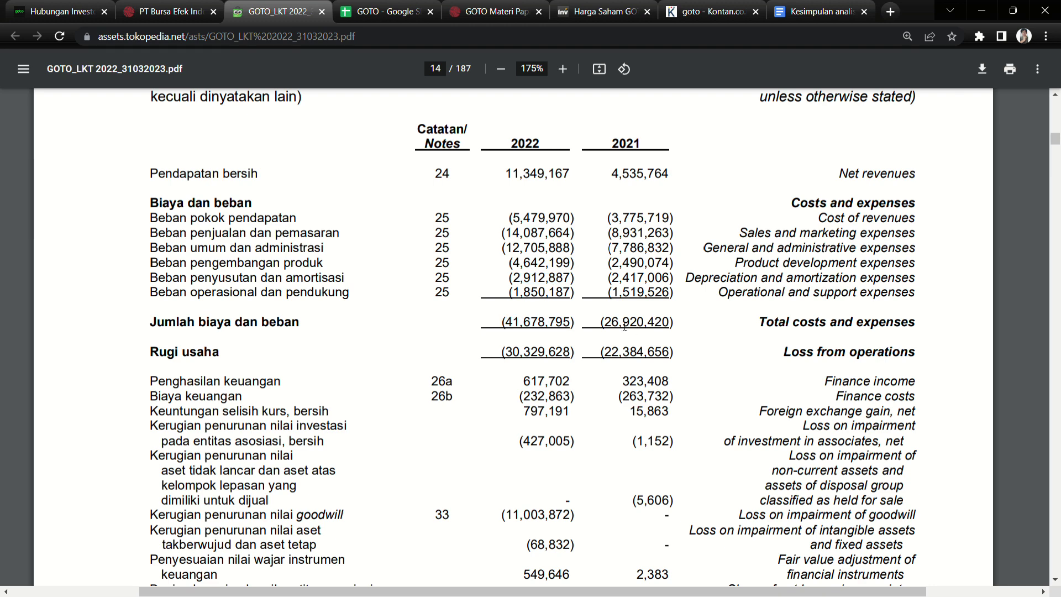
pyautogui.moveTo(606, 323); pyautogui.dragTo(613, 324)
pyautogui.click(617, 324)
# Return to the GOTO spreadsheet and review the yearly Omset and Laba Bersih figures.
pyautogui.click(370, 8)
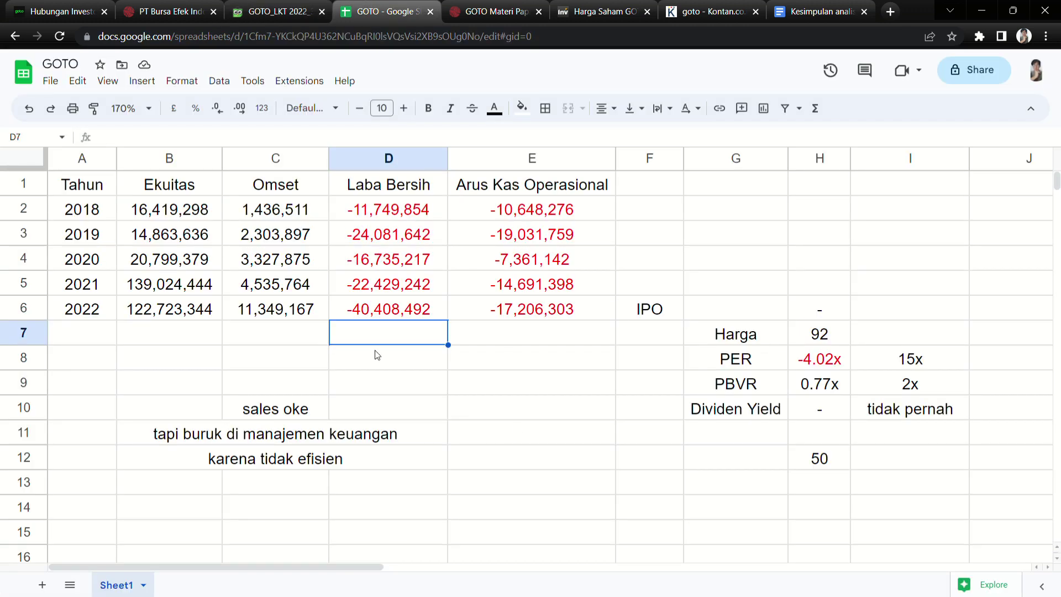
pyautogui.click(393, 365)
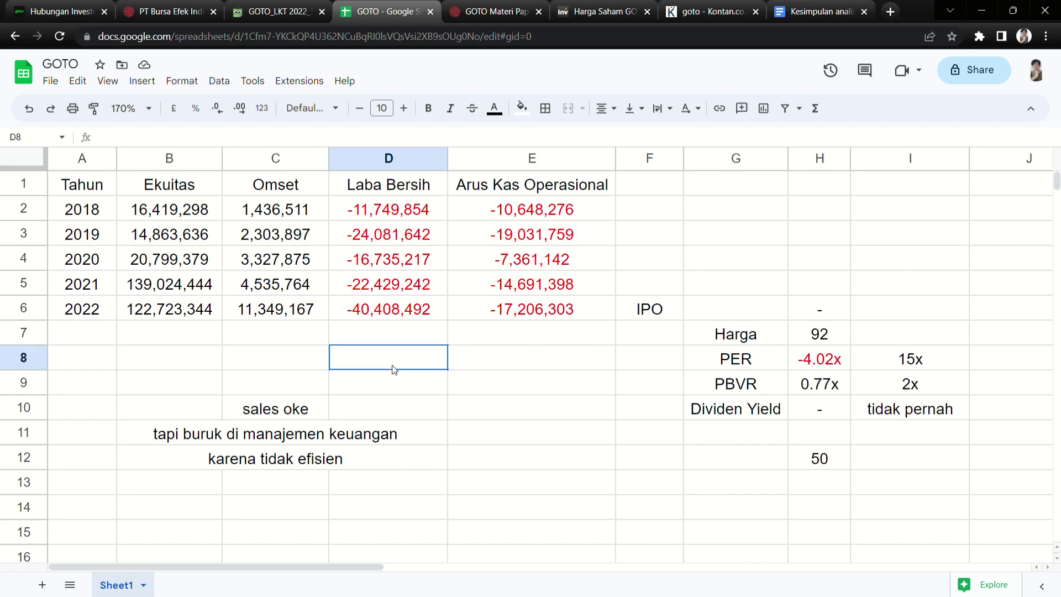
pyautogui.click(491, 399)
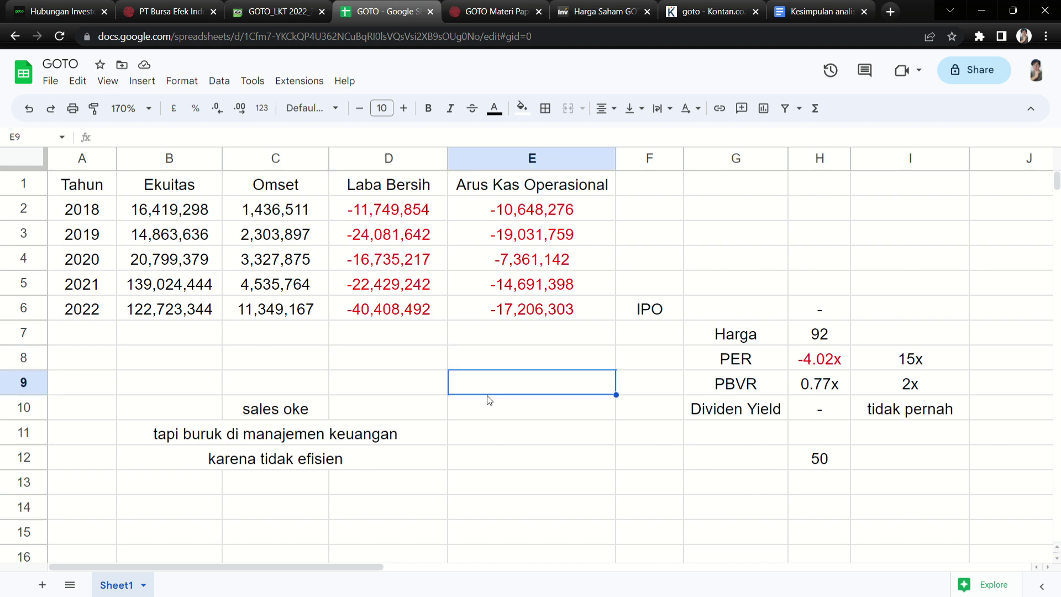
pyautogui.click(384, 344)
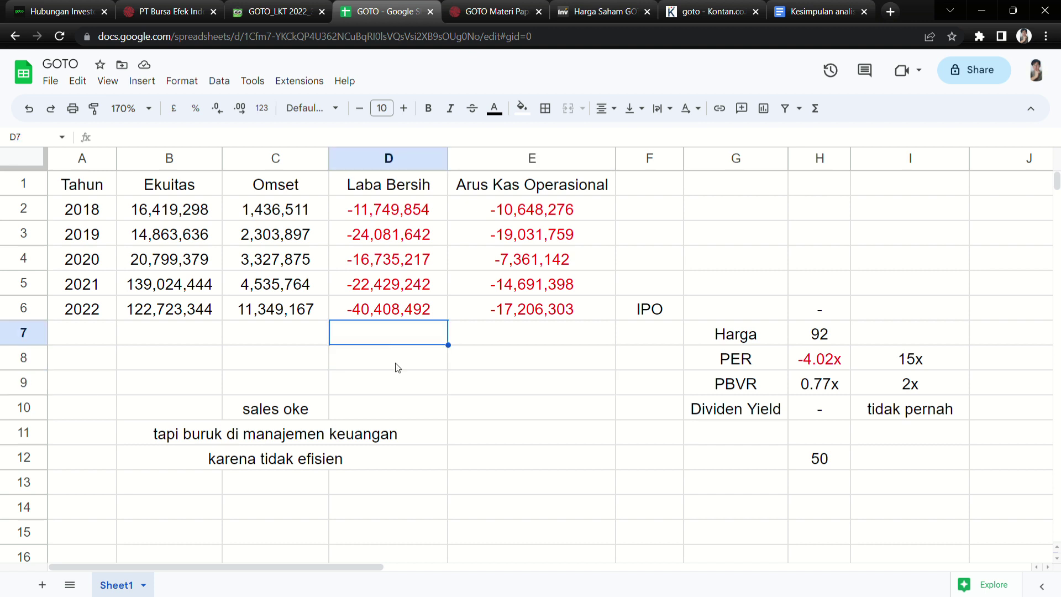
pyautogui.click(259, 340)
pyautogui.click(418, 345)
# Switch to the GOTO Materi Paparan Publik Tahunan 2023 PDF and check the presentation title and date on its cover.
pyautogui.click(471, 13)
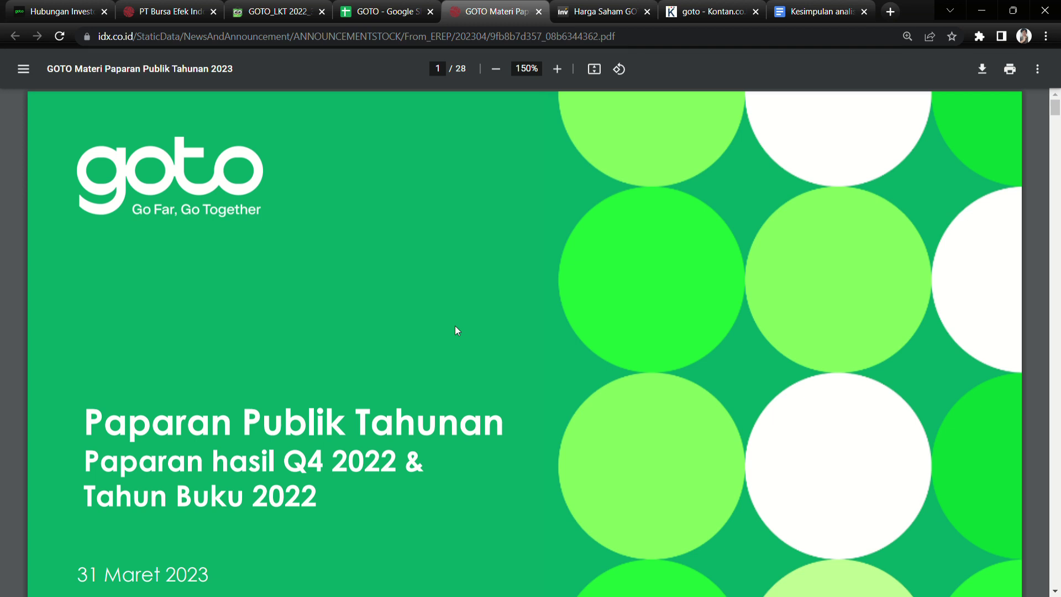
pyautogui.scroll(-2, 457, 330)
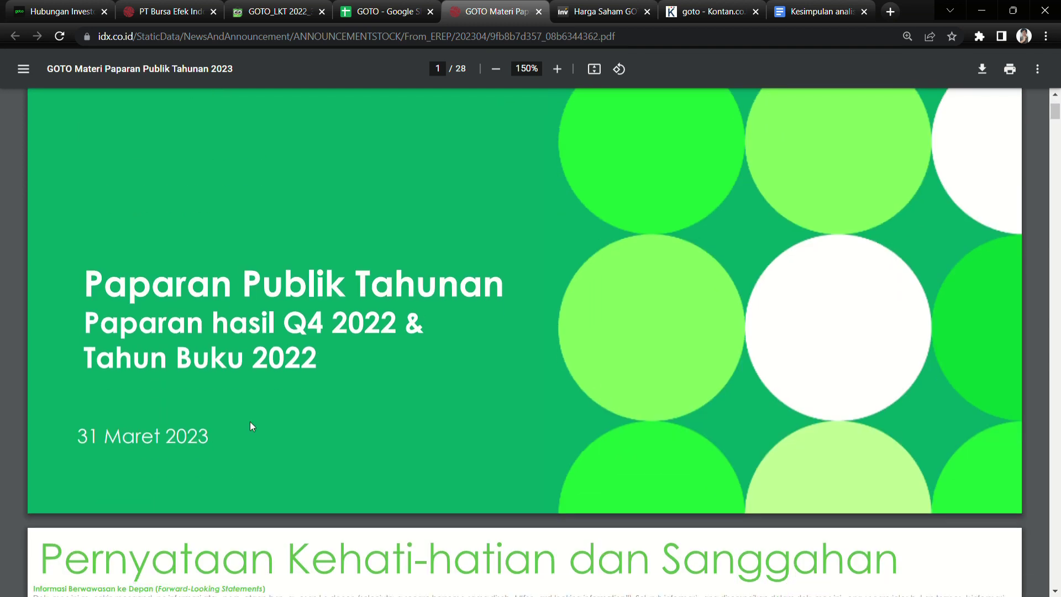
pyautogui.moveTo(105, 440); pyautogui.dragTo(154, 445)
pyautogui.moveTo(199, 442); pyautogui.dragTo(210, 443)
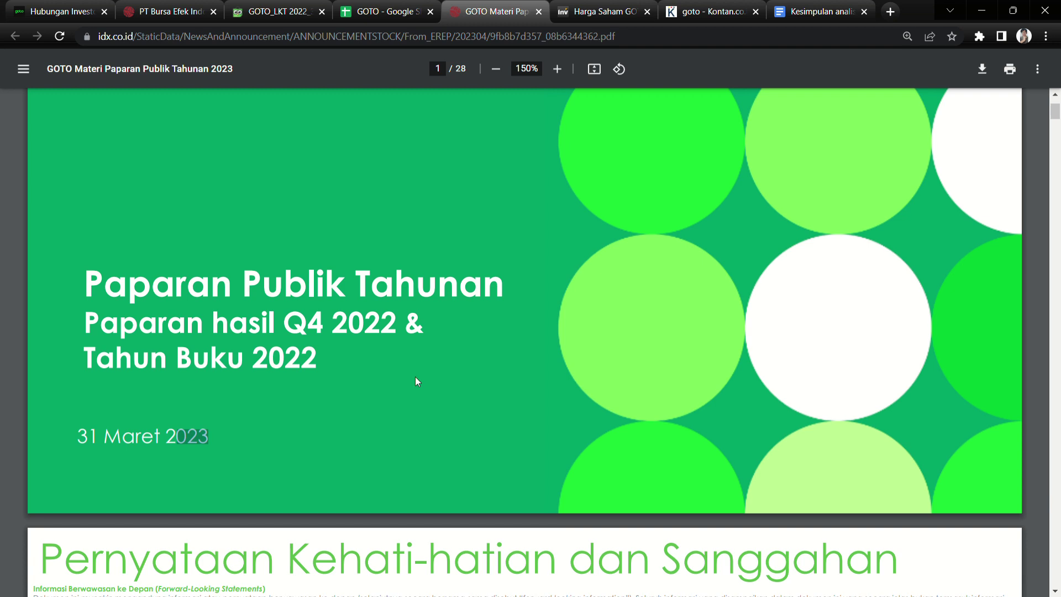
pyautogui.scroll(1, 434, 395)
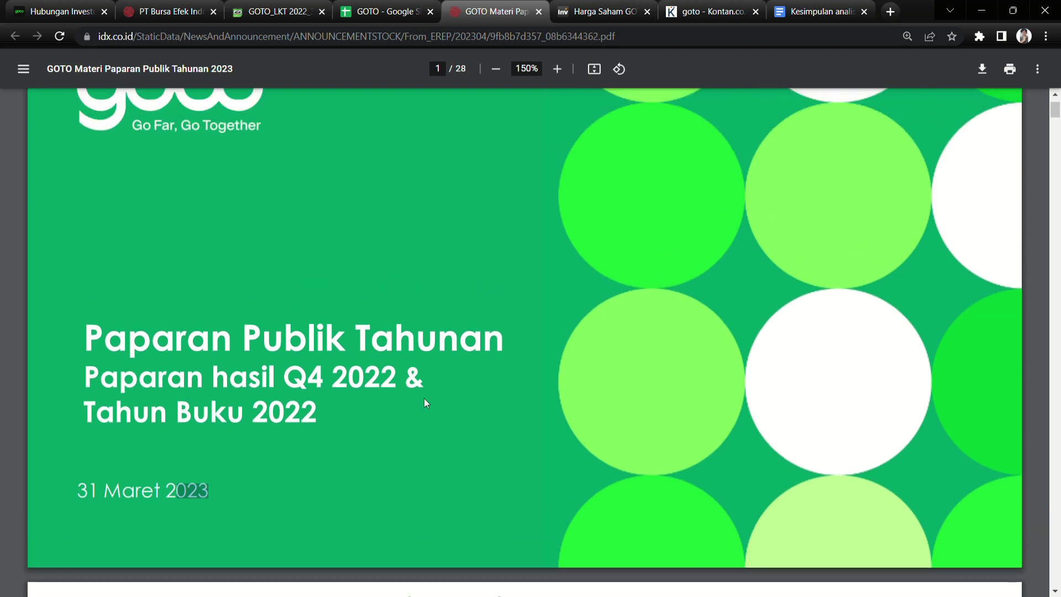
pyautogui.click(247, 441)
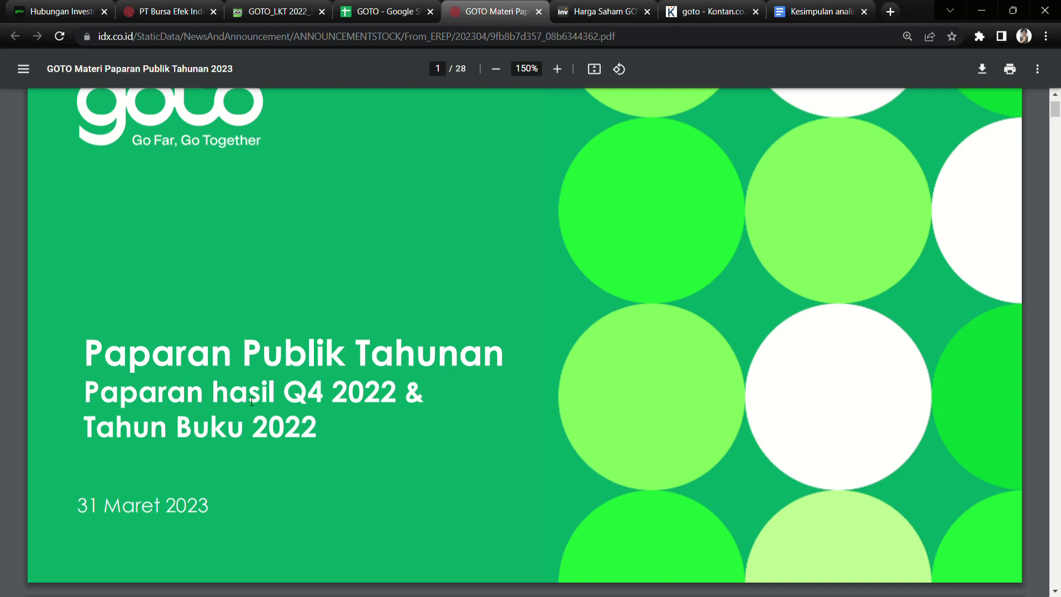
# Review the company facts on page 3, including the PDB contribution, and the Grup GoTo digital ecosystem diagram on page 4.
pyautogui.scroll(-20, 540, 469)
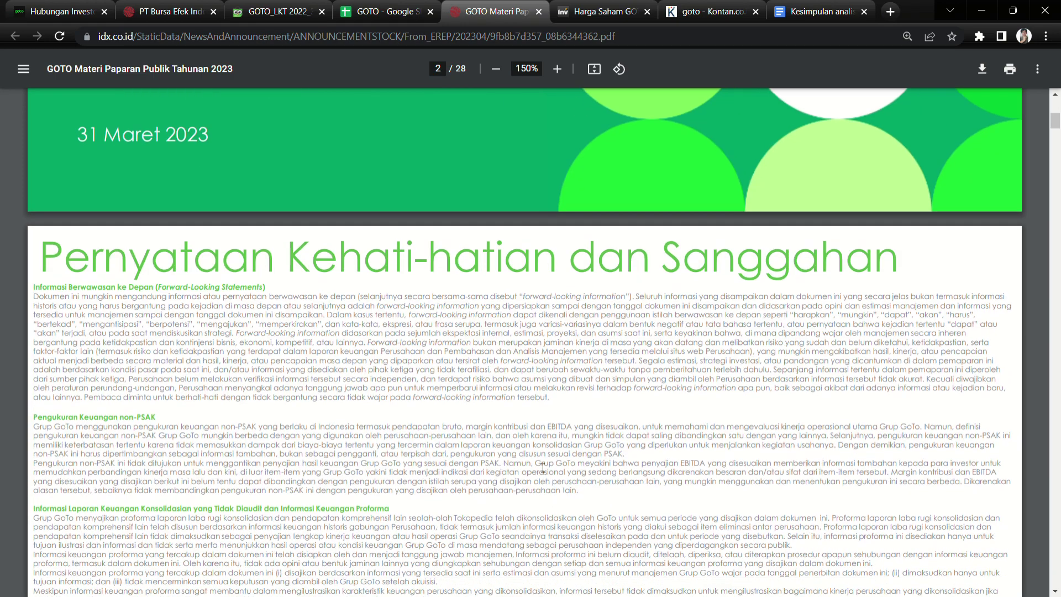
pyautogui.scroll(-1, 531, 450)
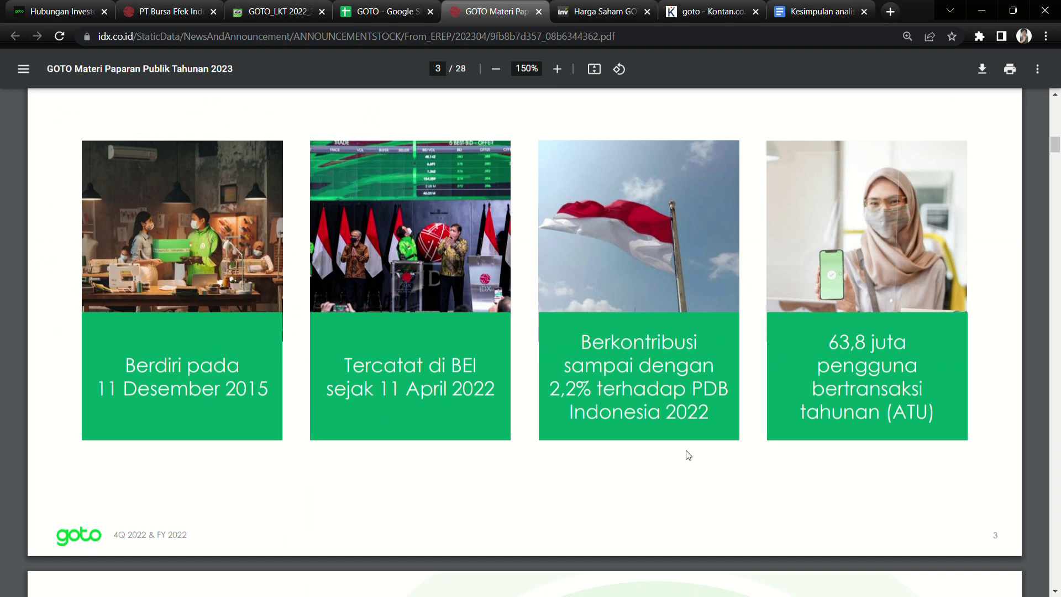
pyautogui.scroll(-6, 683, 464)
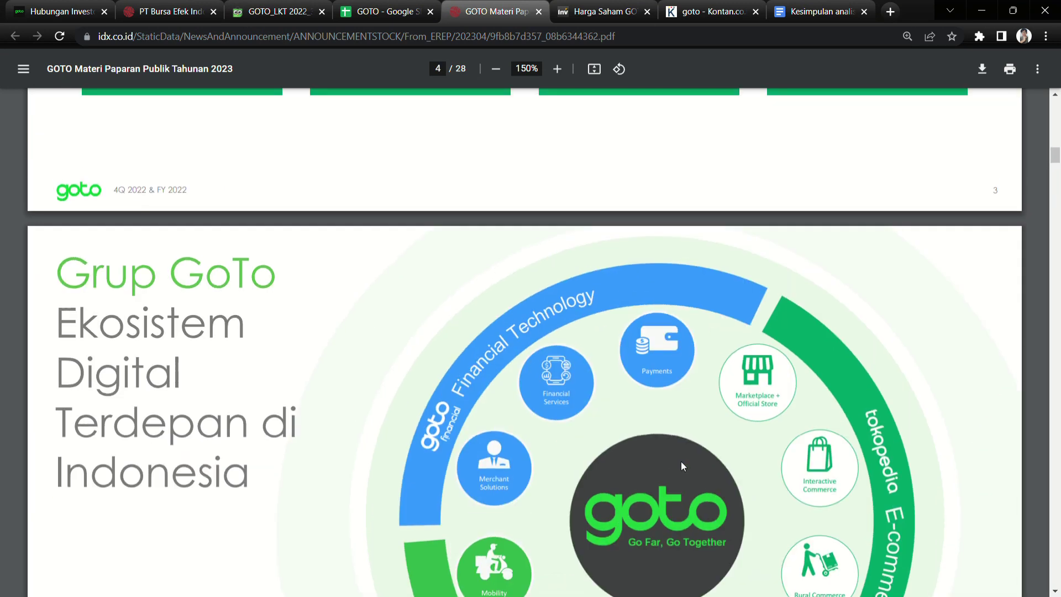
pyautogui.scroll(6, 681, 461)
pyautogui.moveTo(633, 365); pyautogui.dragTo(725, 415)
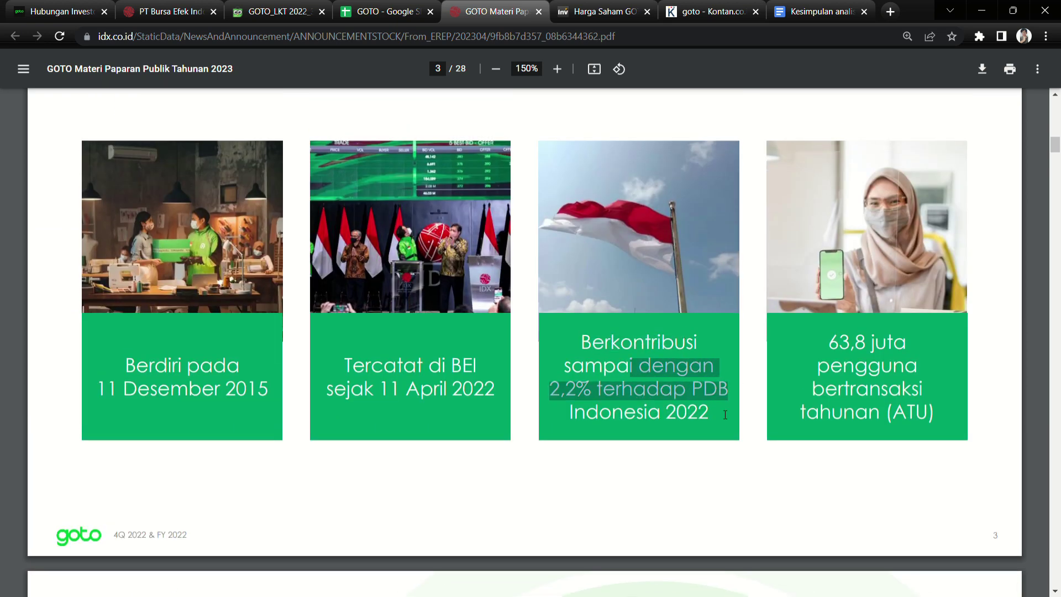
pyautogui.scroll(-5, 572, 450)
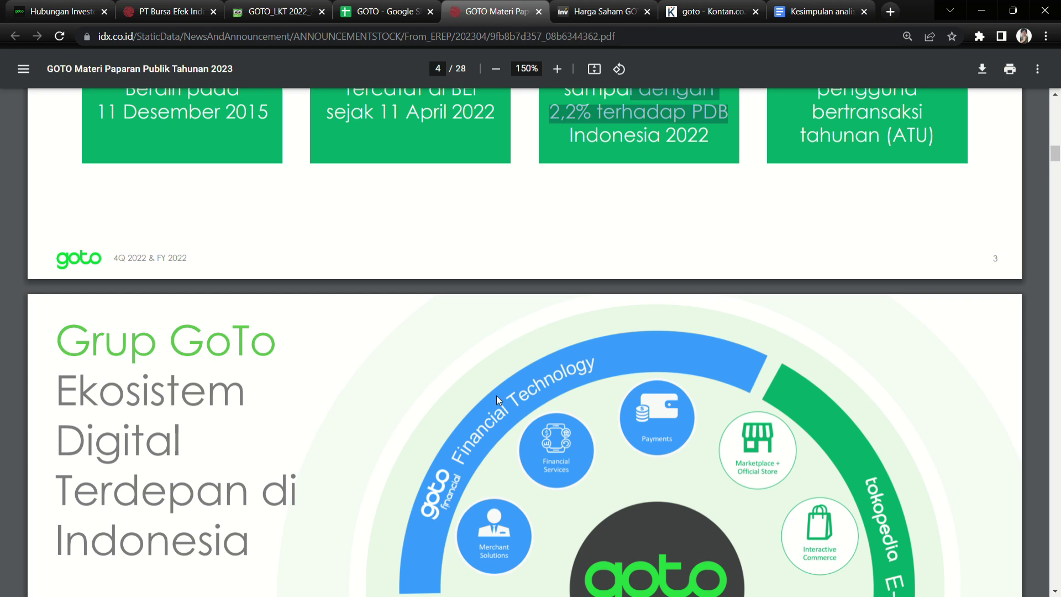
pyautogui.scroll(-3, 496, 396)
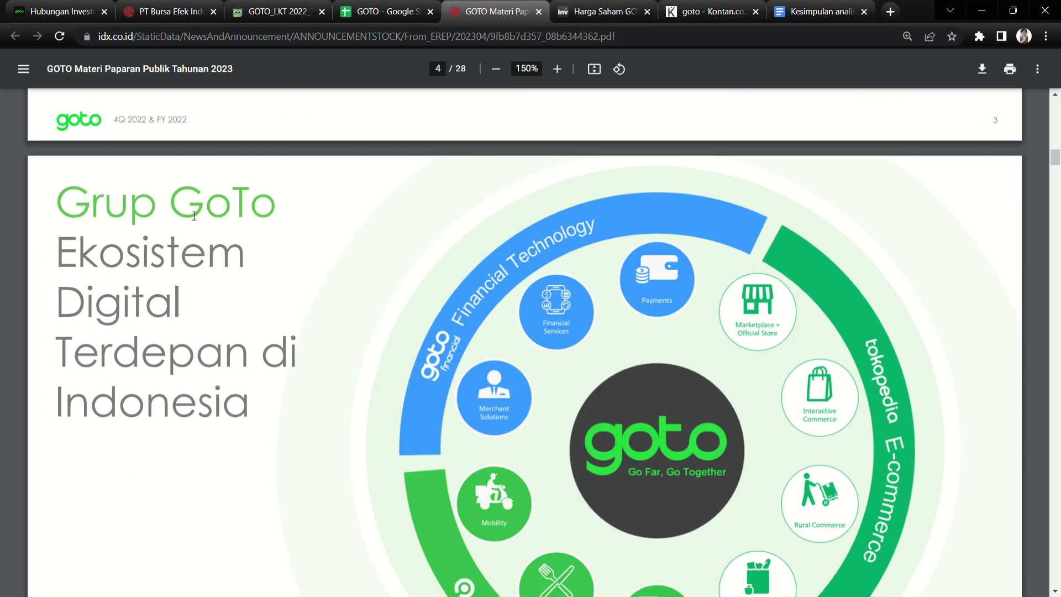
pyautogui.scroll(-7, 346, 434)
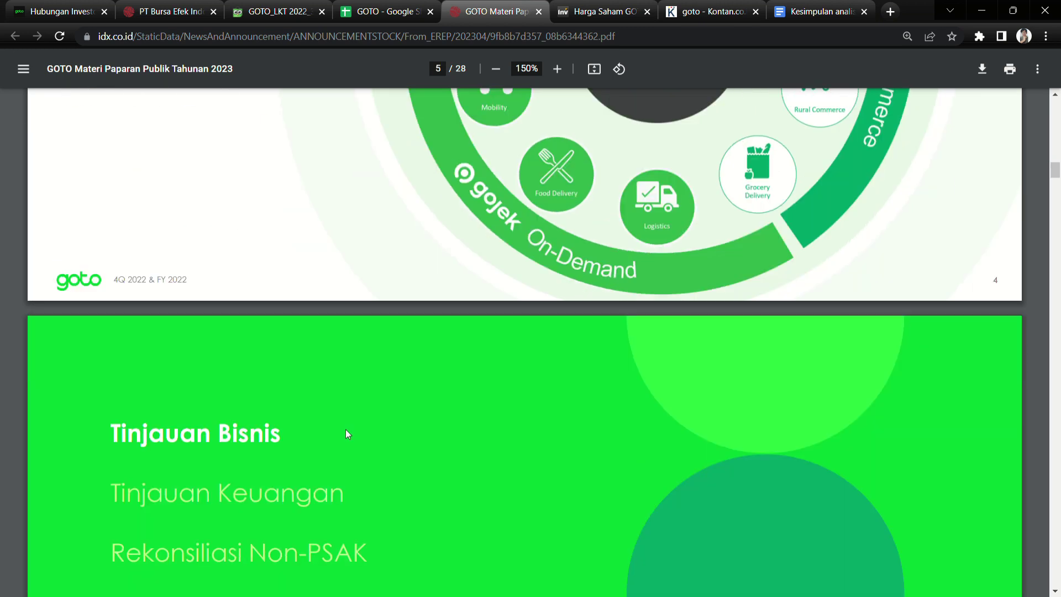
# Read the "2022 – Tantangan, Strategi dan Langkah Kerja" table on page 6, covering its challenge, strategies and work steps.
pyautogui.scroll(-12, 346, 434)
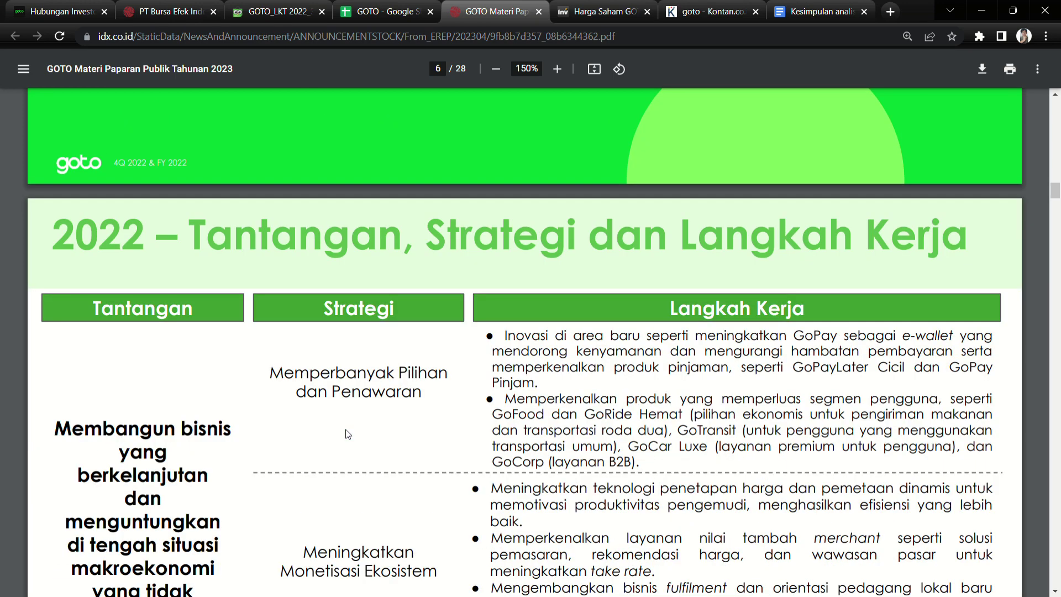
pyautogui.scroll(-3, 532, 325)
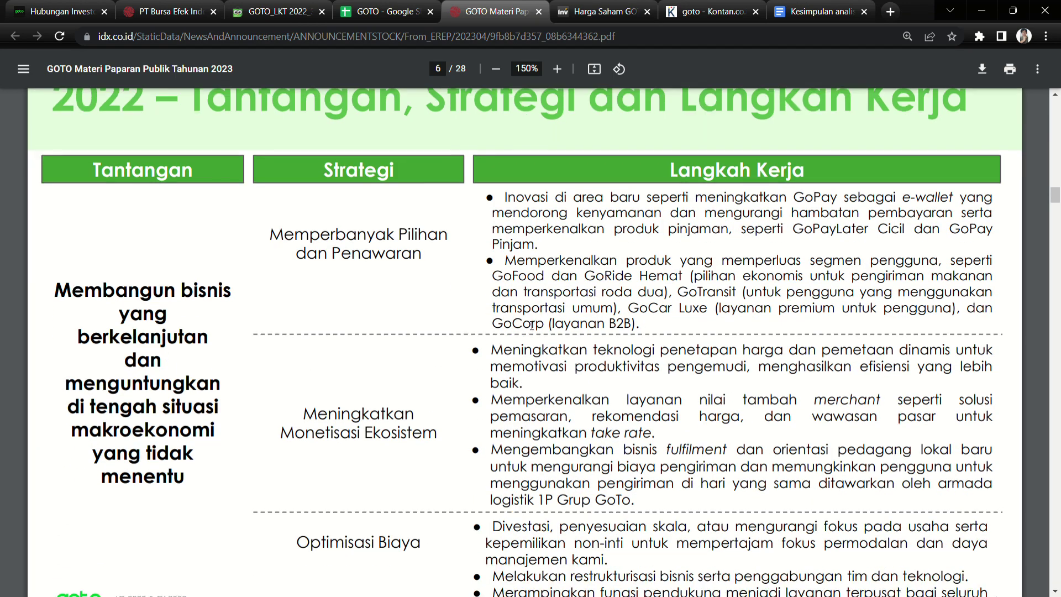
pyautogui.scroll(-1, 531, 325)
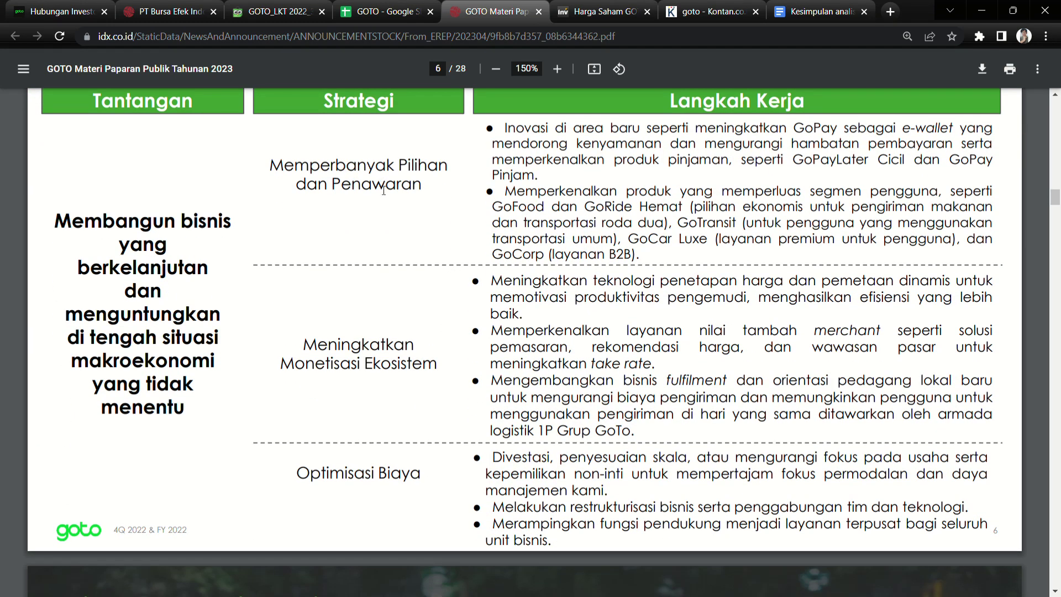
pyautogui.scroll(1, 374, 202)
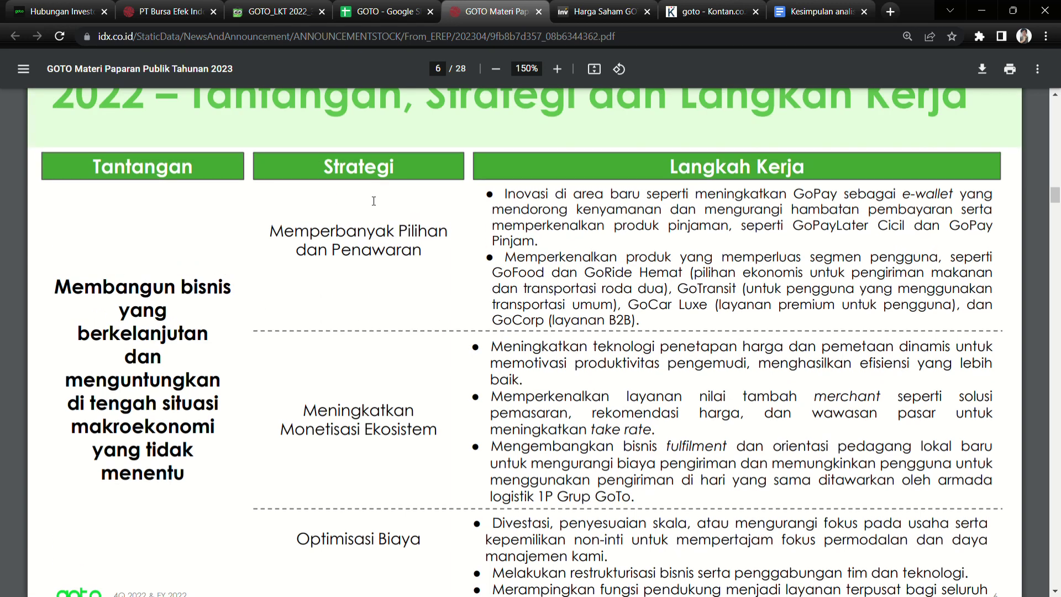
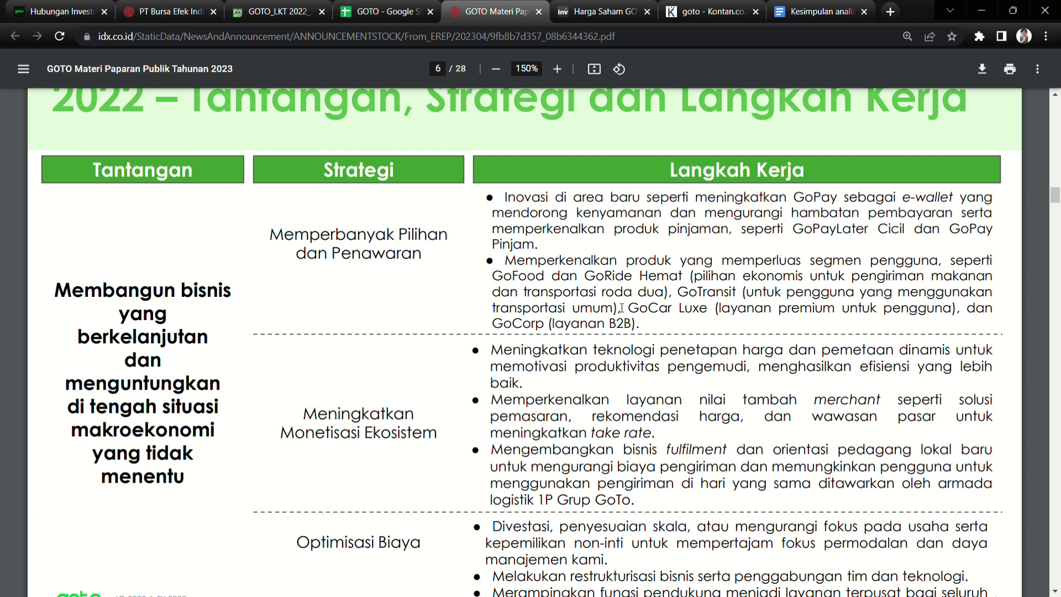
pyautogui.moveTo(686, 307); pyautogui.dragTo(693, 311)
pyautogui.scroll(-3, 764, 316)
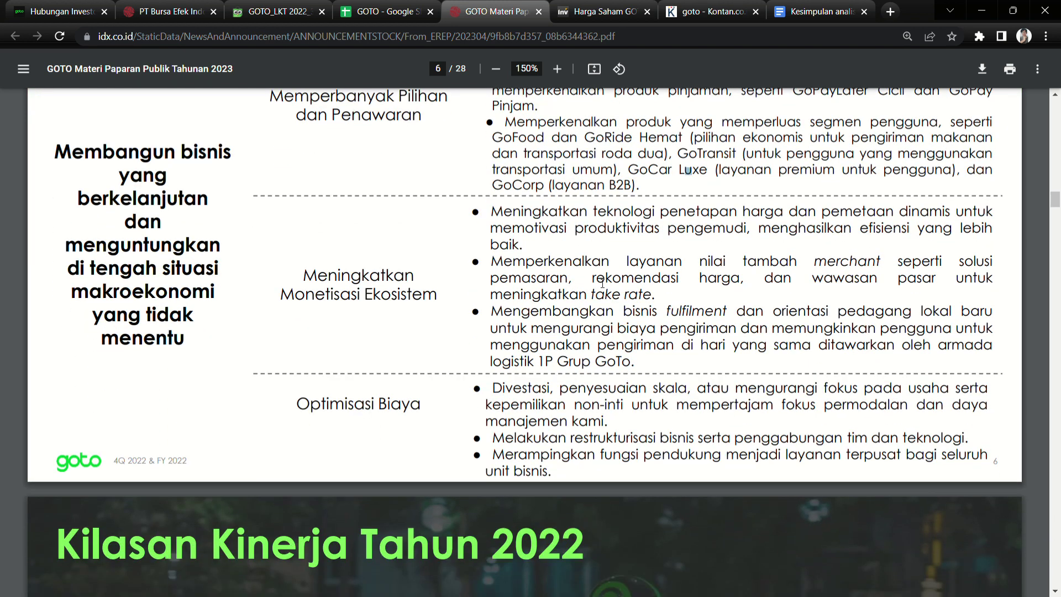
pyautogui.scroll(1, 643, 189)
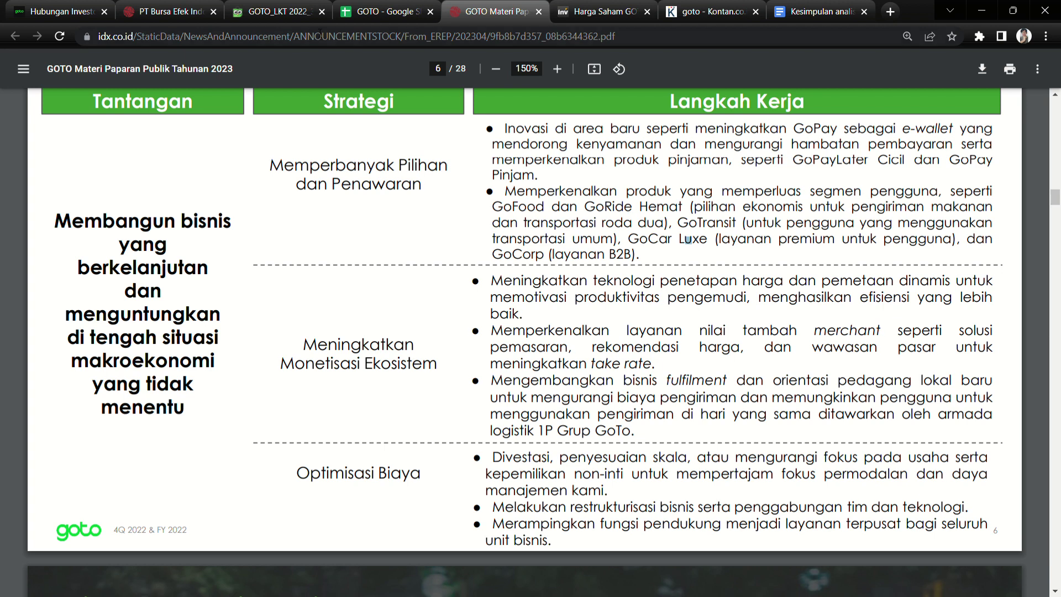
# Compare the 2021 and 2022 Omset figures in the GOTO spreadsheet, and check the revenues and expenses in the GOTO_LKT 2022 PDF.
pyautogui.click(376, 11)
pyautogui.click(301, 316)
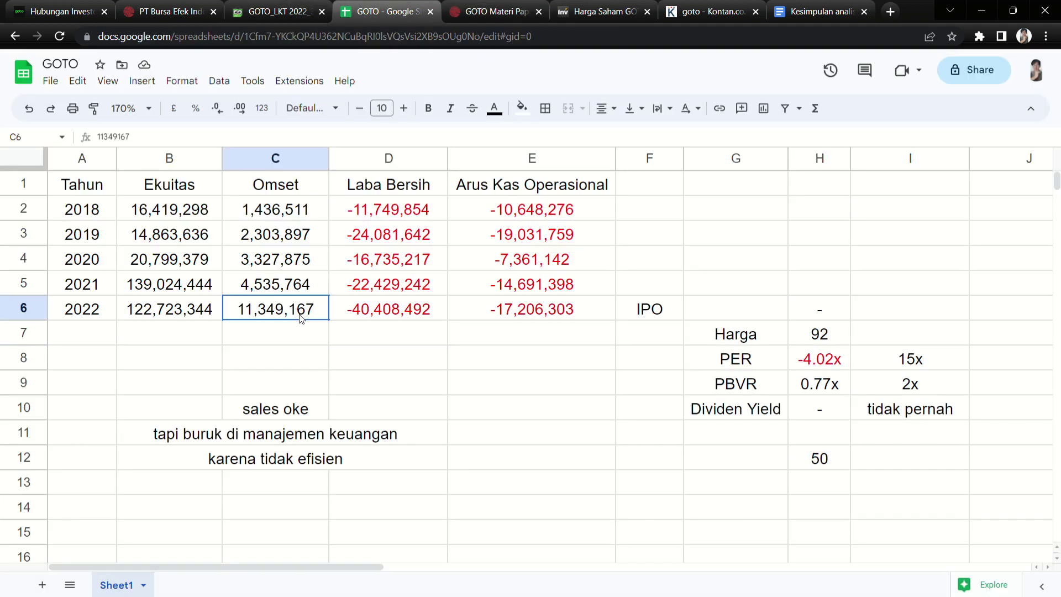
pyautogui.click(260, 285)
pyautogui.click(257, 317)
pyautogui.click(274, 11)
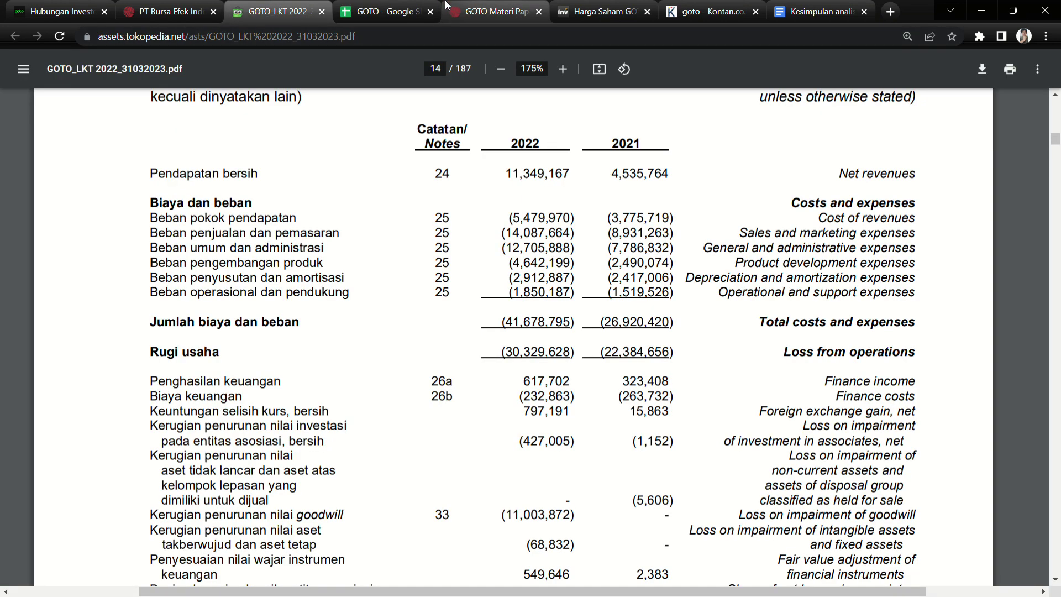
# Return to page 6 of the Paparan Publik PDF and examine the Meningkatkan Monetisasi Ekosistem strategy and its pricing technology and efficiency point.
pyautogui.click(492, 11)
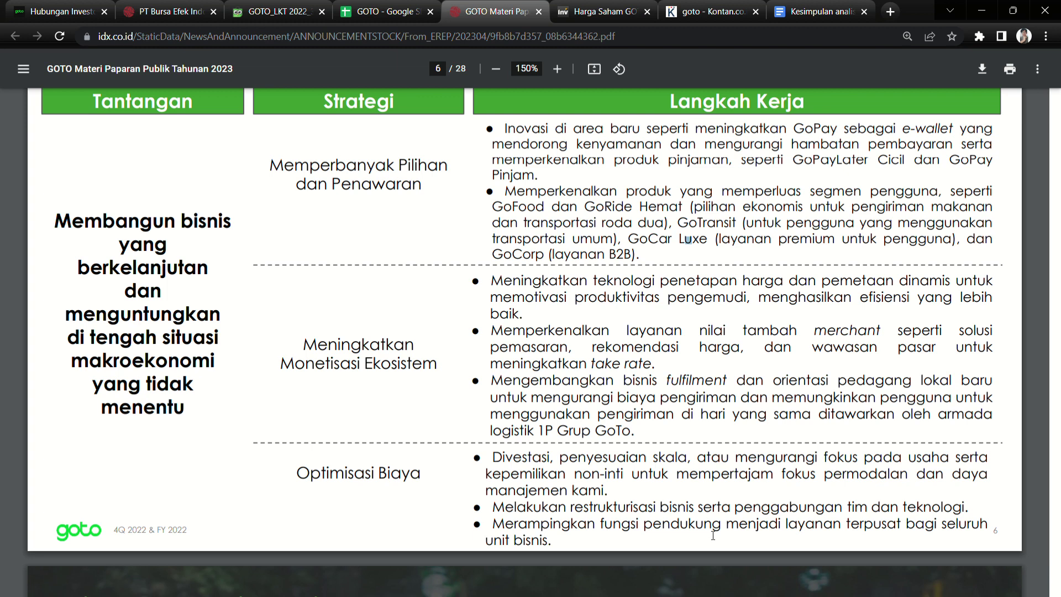
pyautogui.moveTo(427, 336); pyautogui.dragTo(335, 365)
pyautogui.click(422, 379)
pyautogui.moveTo(856, 314); pyautogui.dragTo(901, 289)
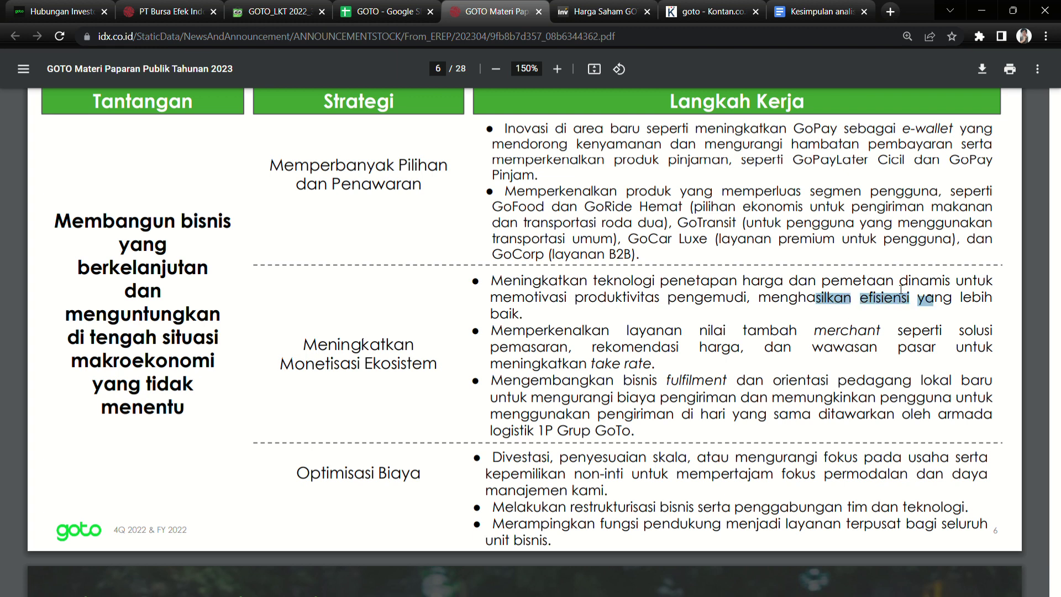
pyautogui.moveTo(595, 283); pyautogui.dragTo(698, 284)
pyautogui.click(768, 282)
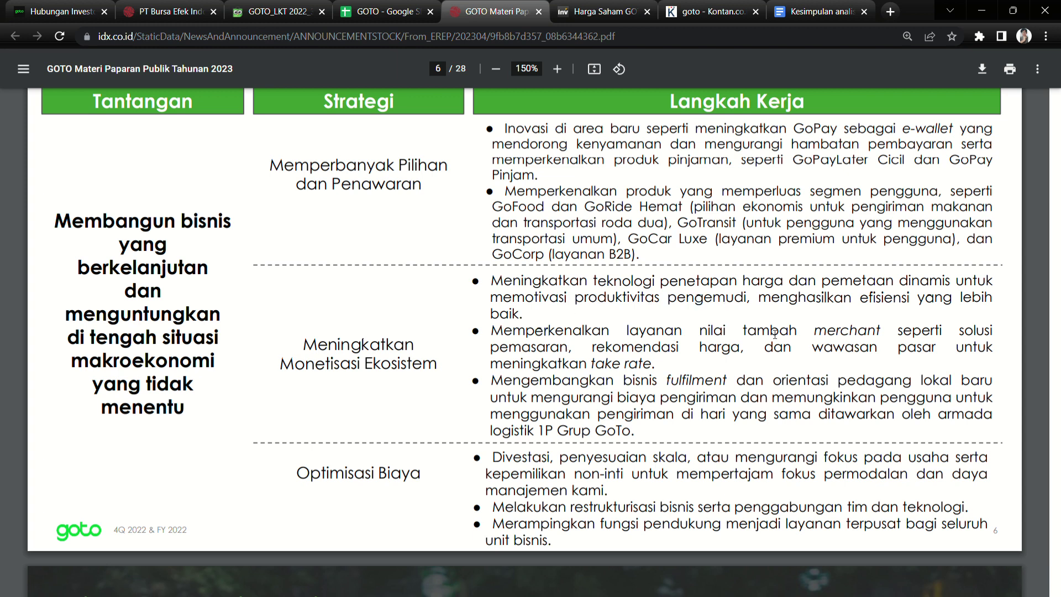
# Read the fulfilment business and local merchant point under the Meningkatkan Monetisasi Ekosistem strategy on page 6.
pyautogui.moveTo(533, 387); pyautogui.dragTo(791, 384)
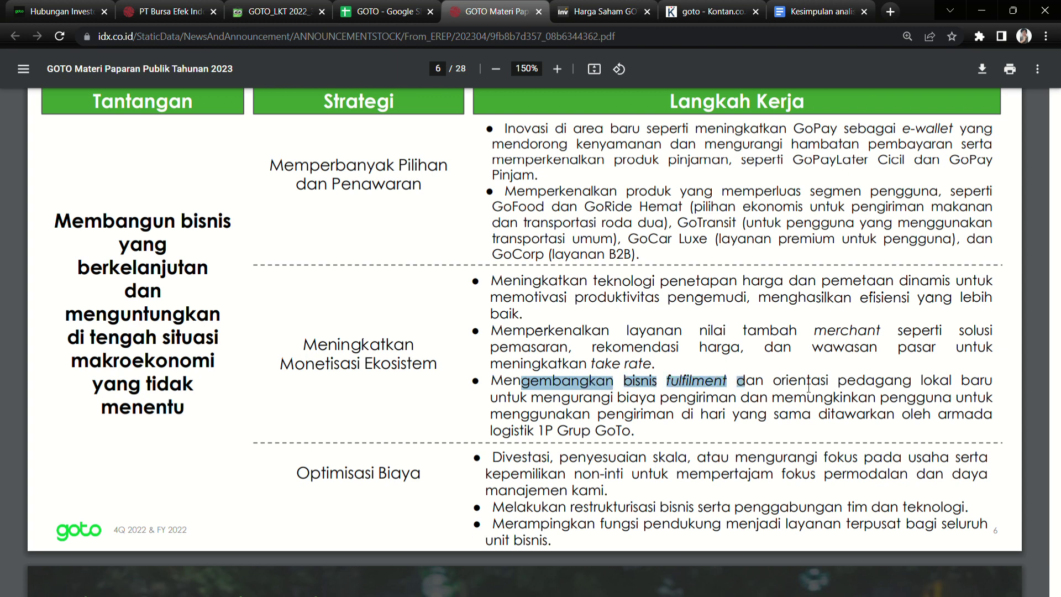
pyautogui.click(863, 384)
pyautogui.scroll(-3, 926, 382)
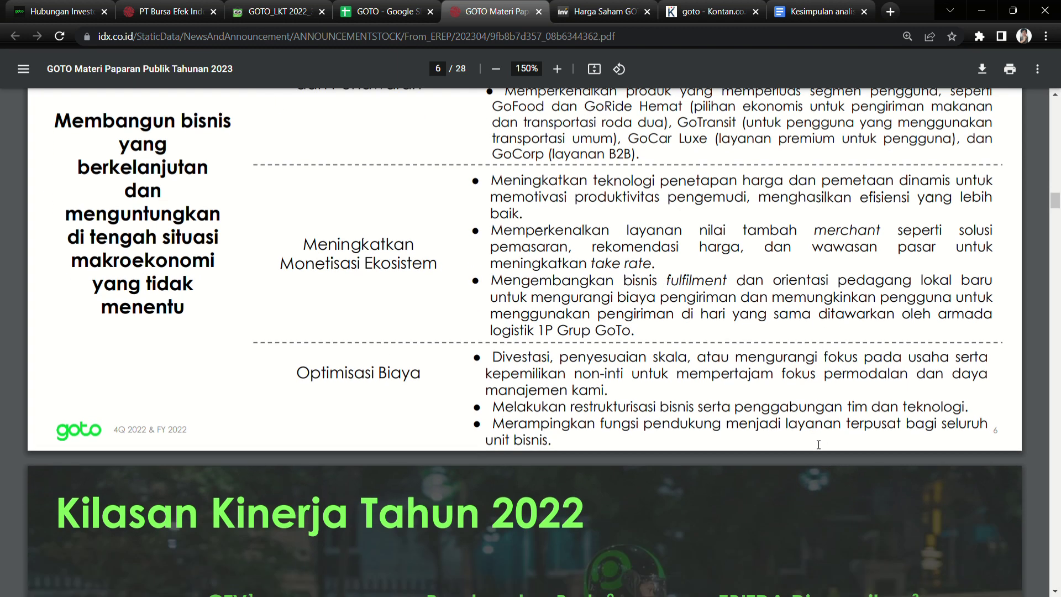
# Read the Optimisasi Biaya work steps on divesting non-core businesses and restructuring the business.
pyautogui.moveTo(330, 336); pyautogui.dragTo(362, 342)
pyautogui.moveTo(522, 320); pyautogui.dragTo(550, 322)
pyautogui.moveTo(654, 319); pyautogui.dragTo(704, 321)
pyautogui.moveTo(505, 369); pyautogui.dragTo(707, 374)
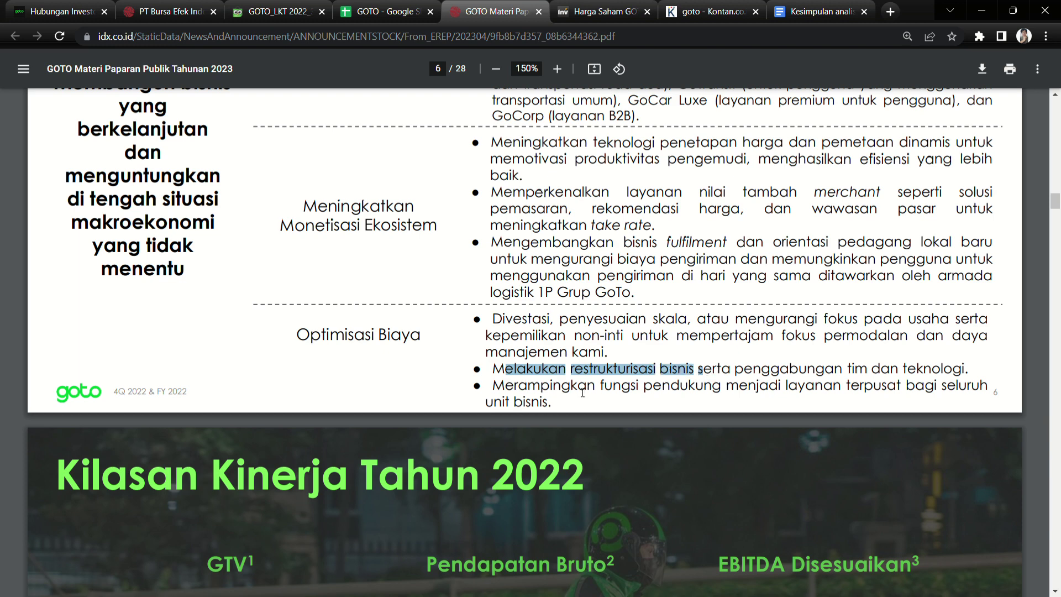
# Examine the Optimisasi Biaya point on streamlining support functions into centralised services and reread the neighbouring strategy points.
pyautogui.moveTo(540, 386); pyautogui.dragTo(898, 387)
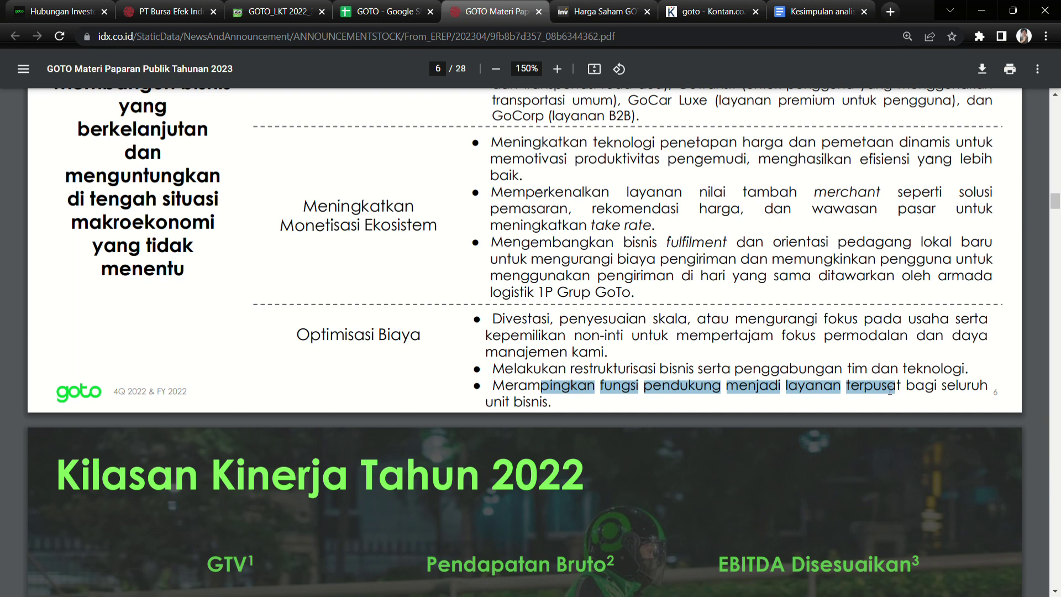
pyautogui.moveTo(506, 387); pyautogui.dragTo(589, 390)
pyautogui.scroll(1, 731, 389)
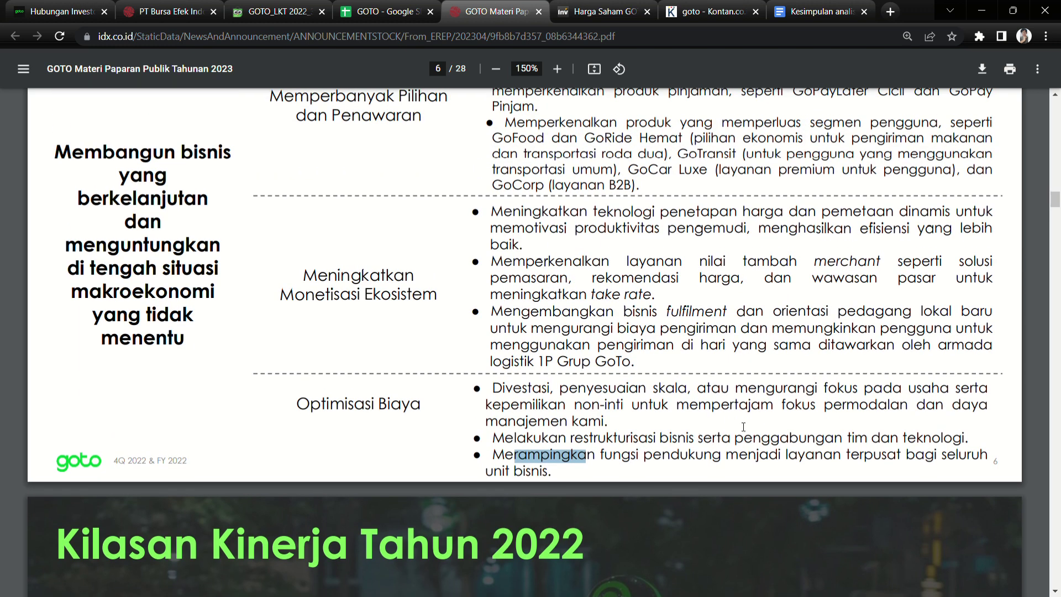
pyautogui.click(573, 463)
pyautogui.moveTo(493, 454); pyautogui.dragTo(599, 460)
pyautogui.moveTo(861, 228); pyautogui.dragTo(924, 238)
pyautogui.click(733, 444)
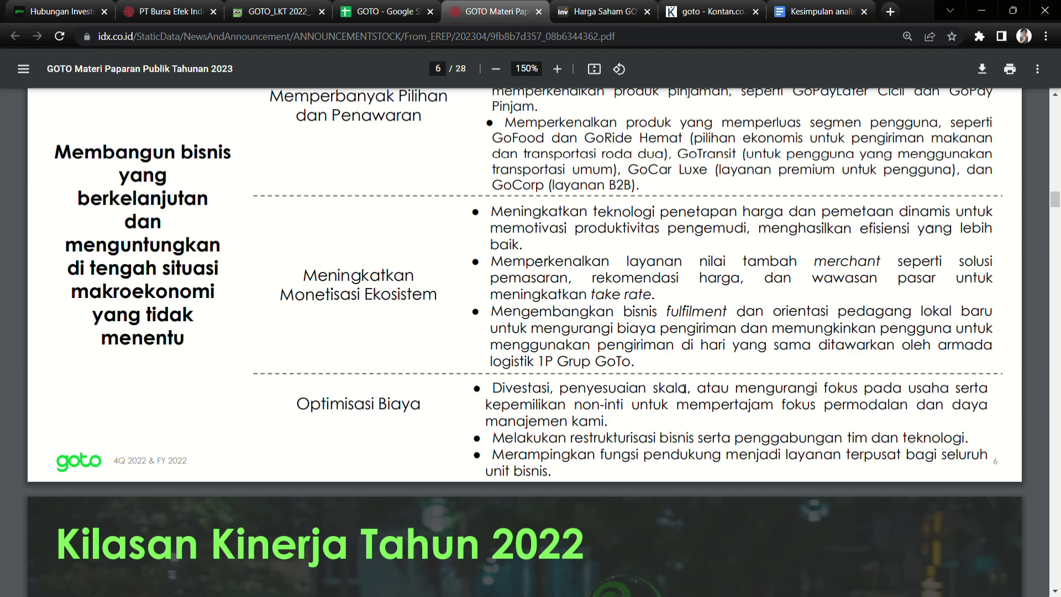
pyautogui.scroll(-3, 622, 508)
pyautogui.scroll(3, 625, 507)
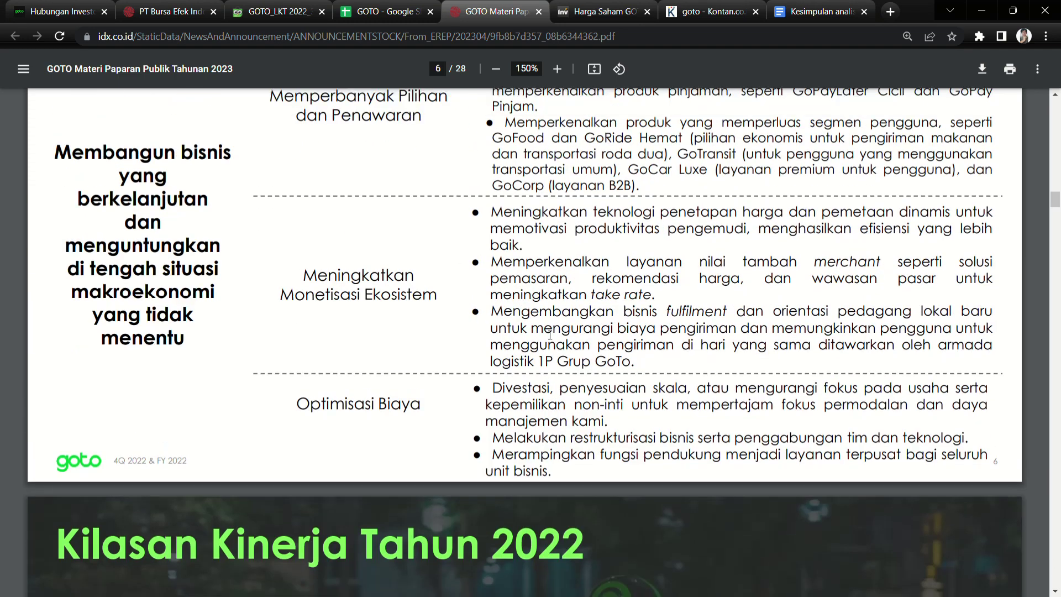
# Review the 2022 Omset figure and the "karena tidak efisien" note in the GOTO spreadsheet.
pyautogui.click(389, 11)
pyautogui.click(294, 464)
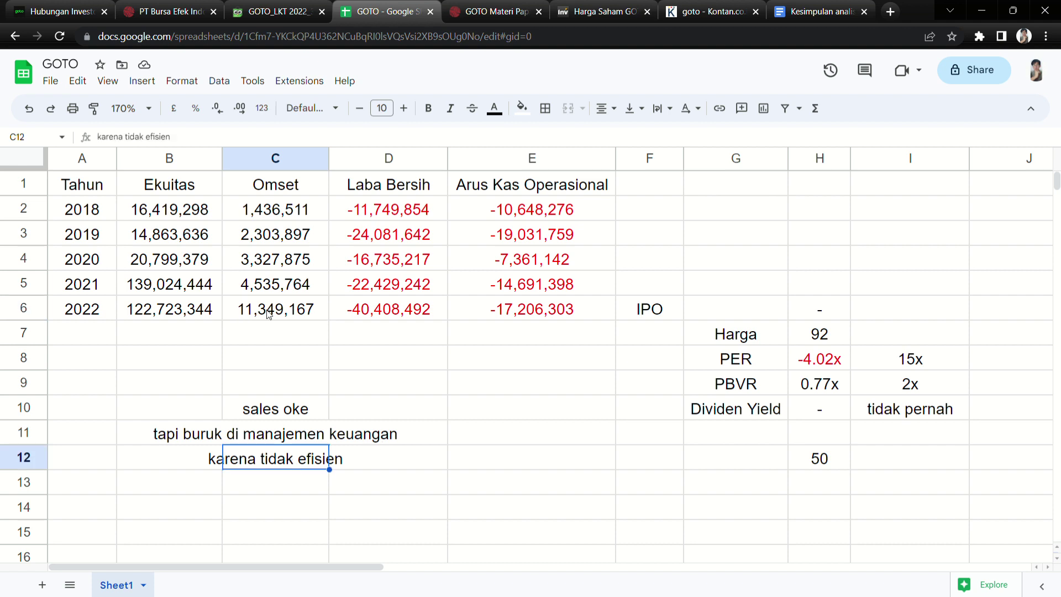
pyautogui.click(308, 333)
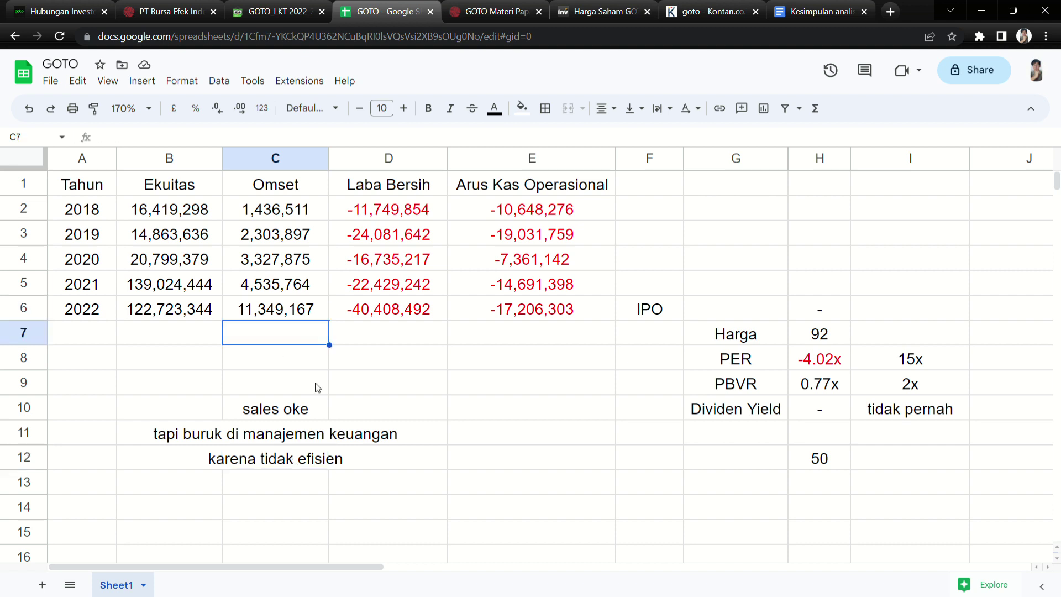
pyautogui.click(299, 305)
pyautogui.click(290, 464)
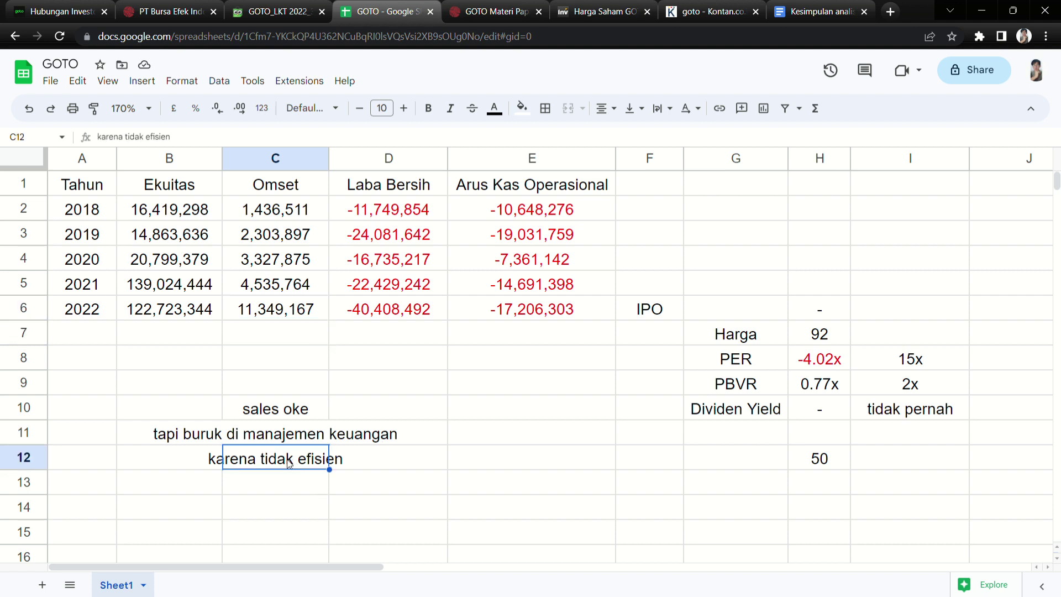
# Return to the Paparan Publik PDF and compare the full-year 2022 performance highlights on page 7 with the fourth-quarter highlights on page 8.
pyautogui.click(497, 11)
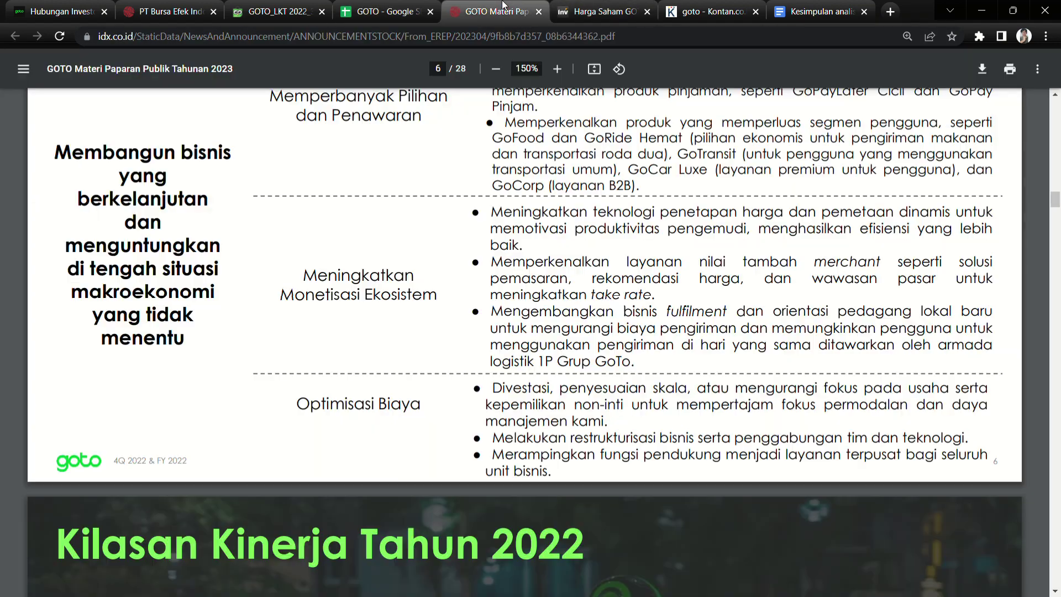
pyautogui.scroll(-5, 507, 379)
pyautogui.scroll(-10, 507, 380)
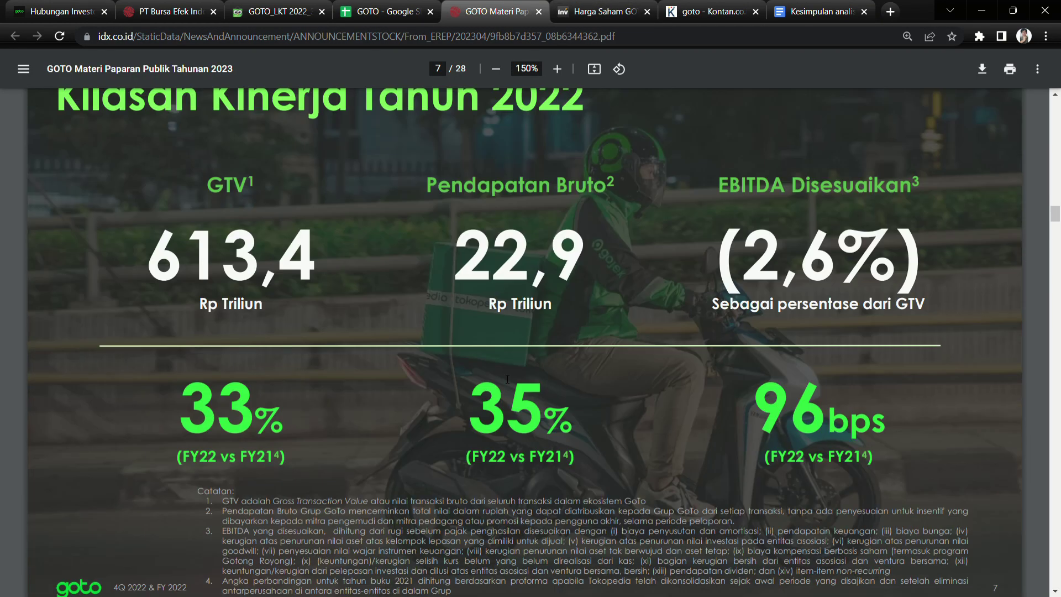
pyautogui.scroll(-8, 432, 438)
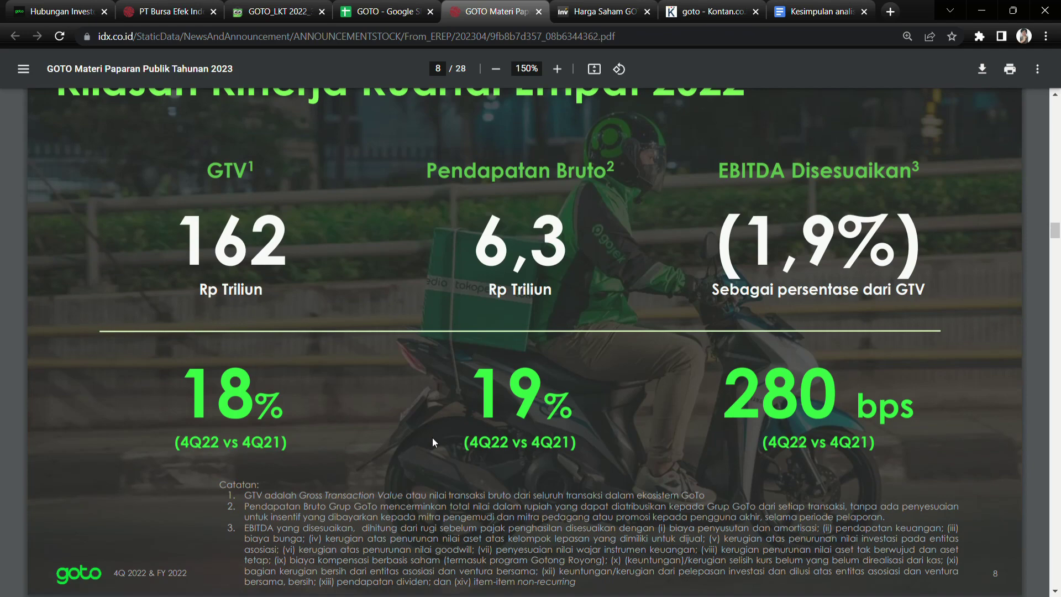
pyautogui.scroll(7, 432, 437)
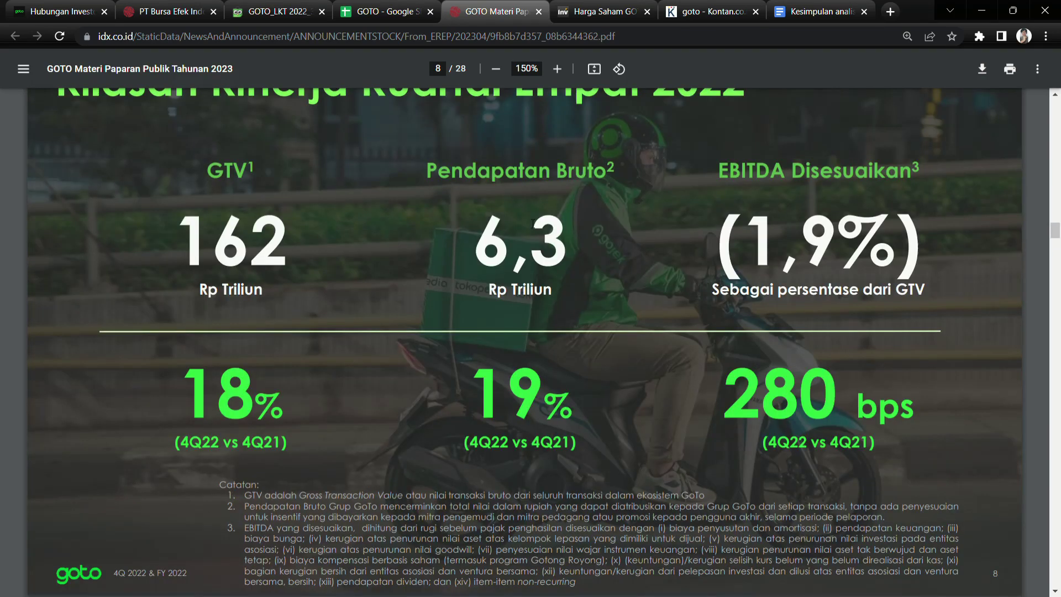
pyautogui.scroll(3, 470, 373)
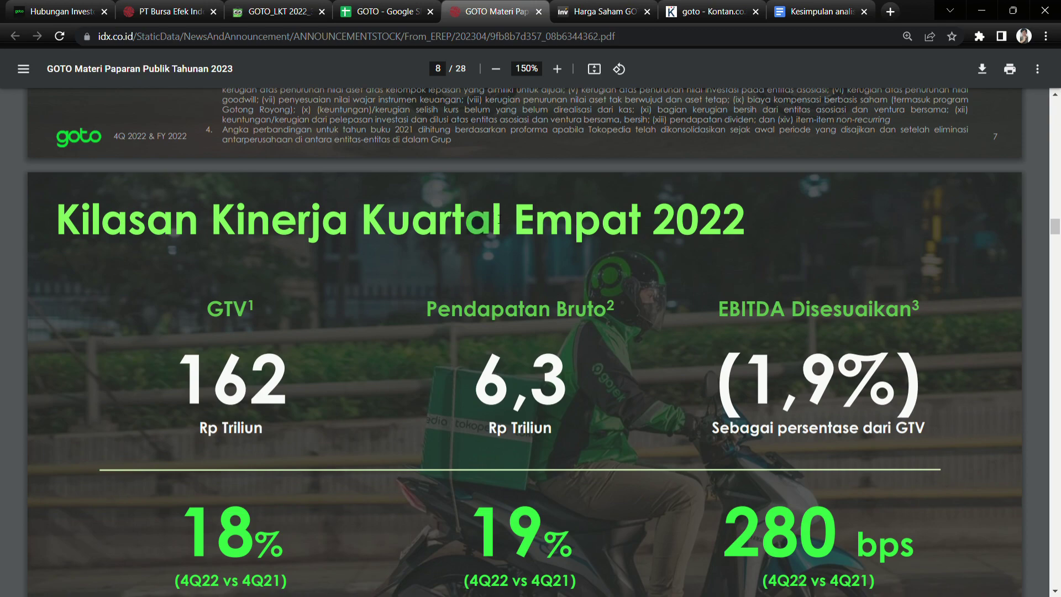
pyautogui.scroll(14, 592, 338)
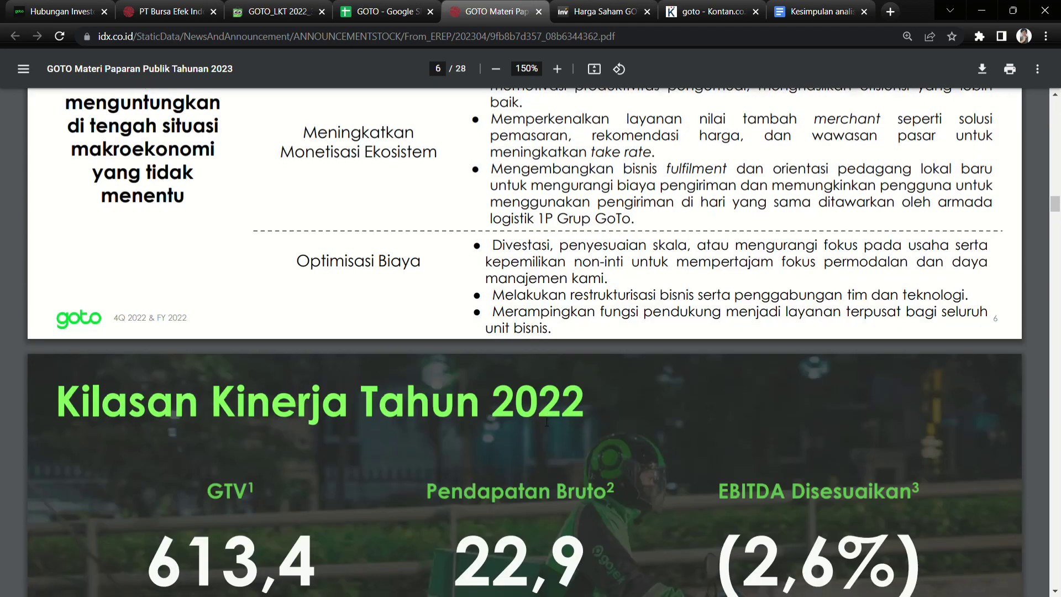
# Review the operational growth metrics on page 9 and GoTo's contribution to the Indonesian economy on page 10.
pyautogui.scroll(-20, 546, 422)
pyautogui.scroll(-6, 547, 422)
pyautogui.scroll(2, 421, 239)
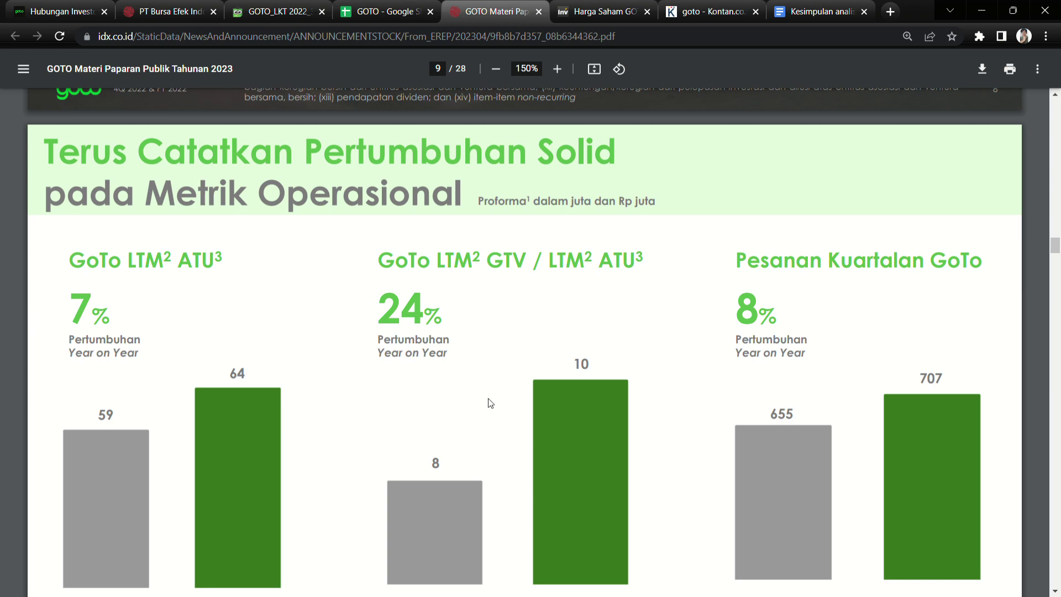
pyautogui.scroll(-10, 449, 420)
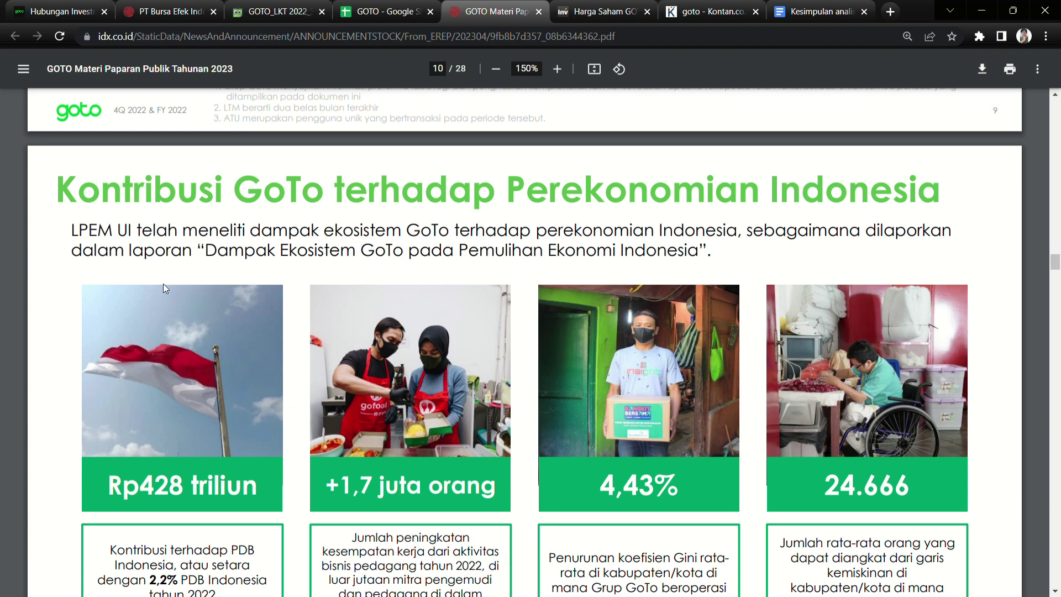
pyautogui.moveTo(103, 189); pyautogui.dragTo(221, 191)
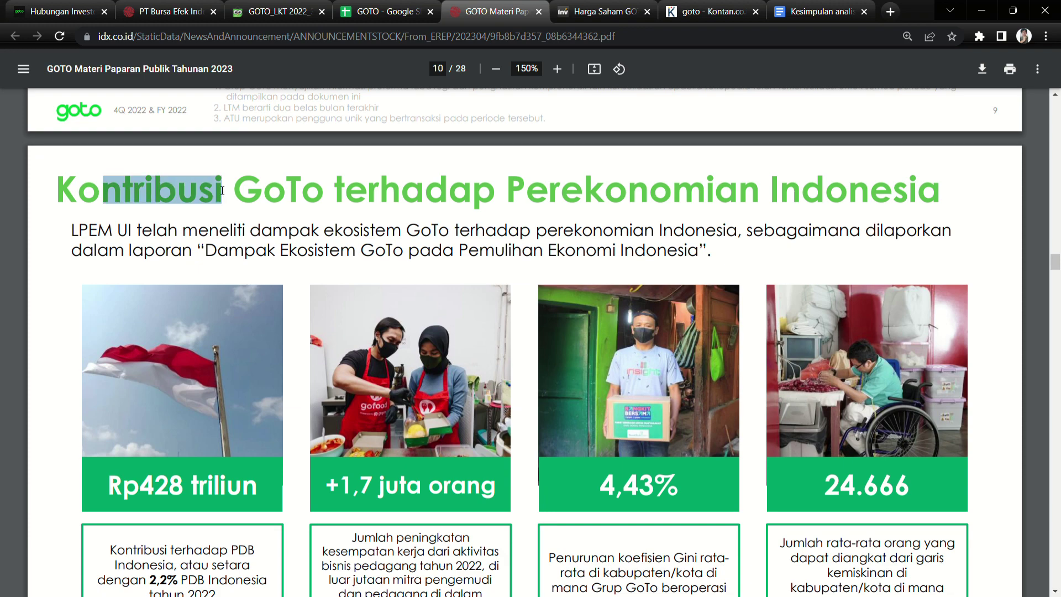
pyautogui.click(265, 189)
# Skim the group's financial results on page 12 and examine the contribution margin and adjusted EBITDA charts on page 14.
pyautogui.scroll(-5, 435, 353)
pyautogui.scroll(-20, 434, 352)
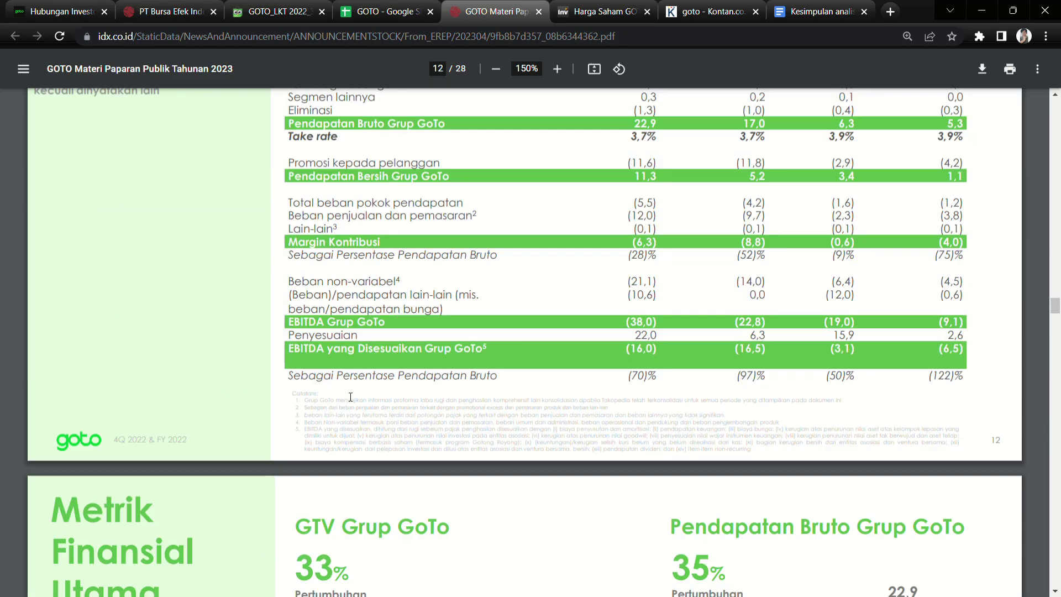
pyautogui.scroll(-15, 351, 397)
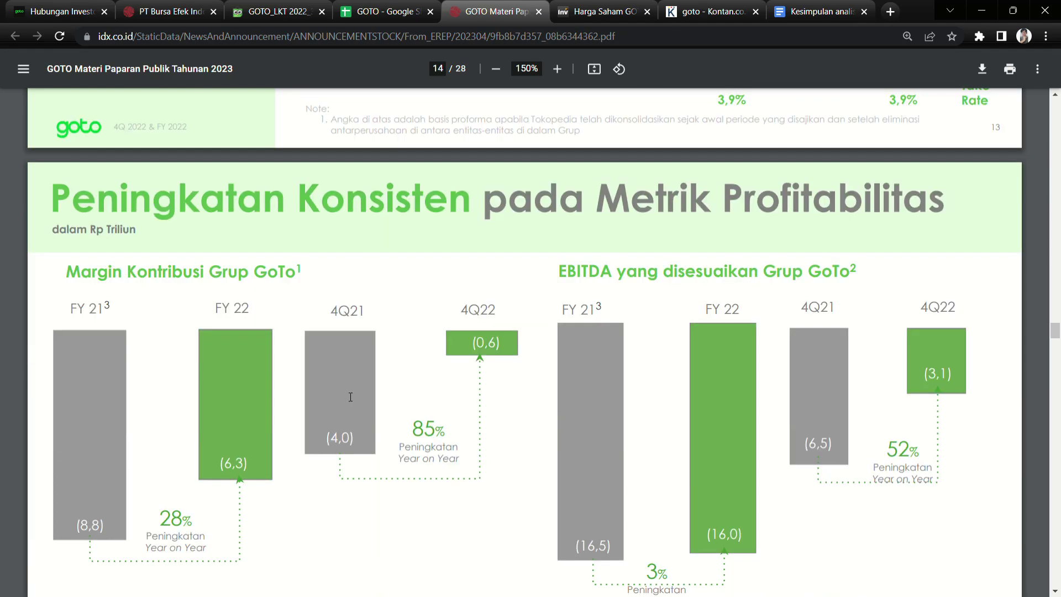
pyautogui.scroll(-15, 350, 397)
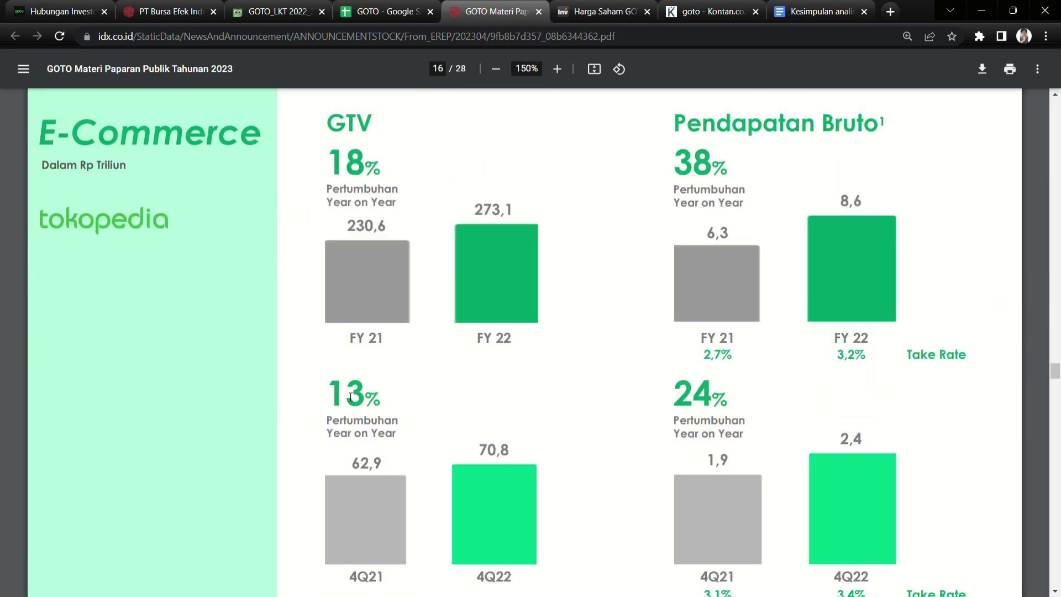
pyautogui.scroll(15, 350, 397)
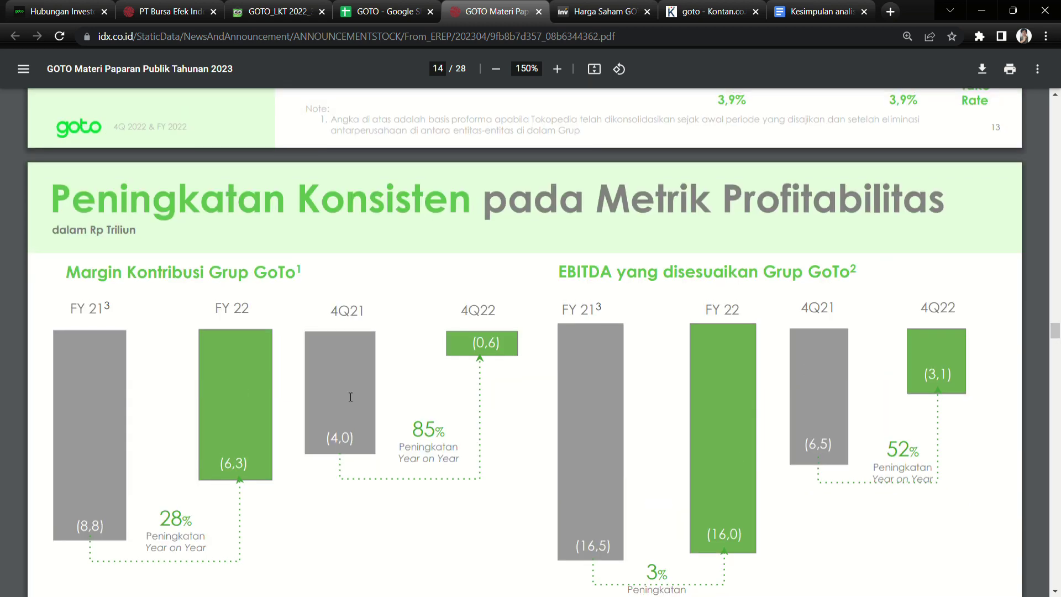
# Compare GTV and Pendapatan Bruto growth for Gojek's On-Demand Services on page 15 and Tokopedia's E-Commerce on page 16.
pyautogui.scroll(-15, 350, 397)
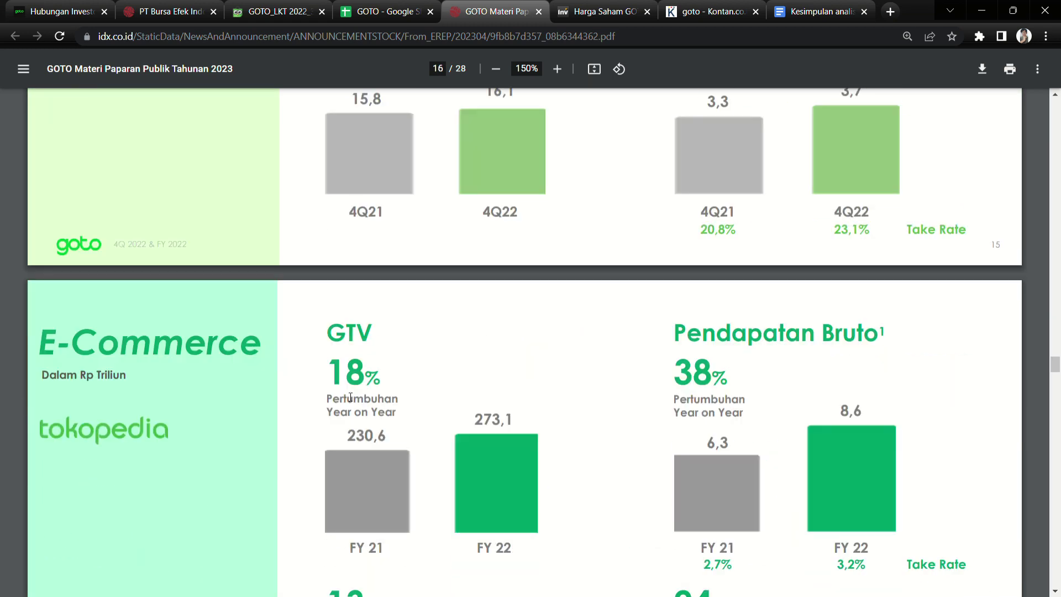
pyautogui.scroll(-1, 350, 397)
pyautogui.scroll(3, 332, 402)
pyautogui.scroll(-4, 417, 420)
pyautogui.scroll(1, 421, 419)
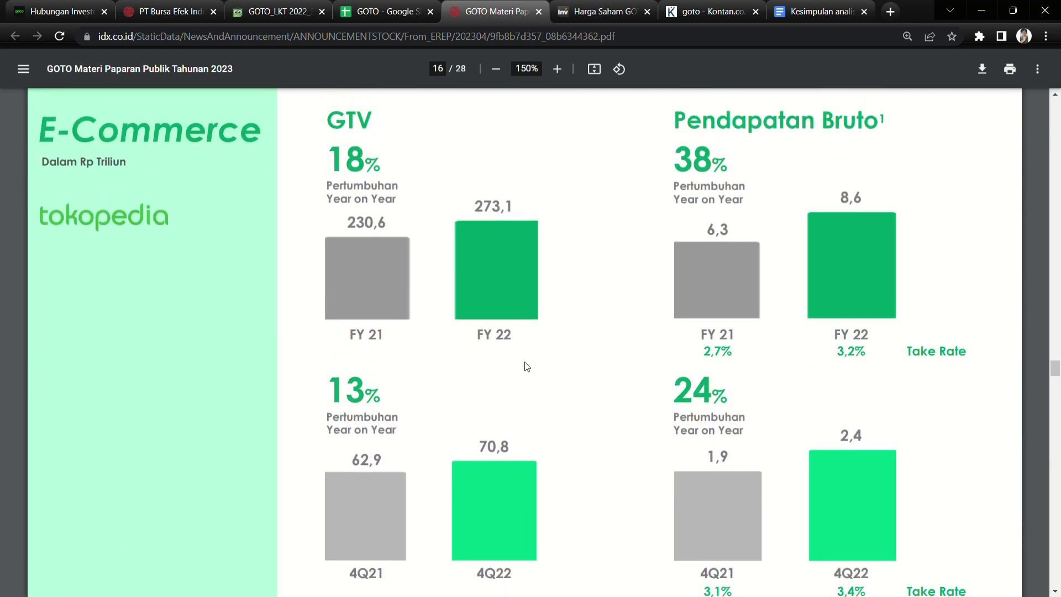
pyautogui.scroll(14, 189, 211)
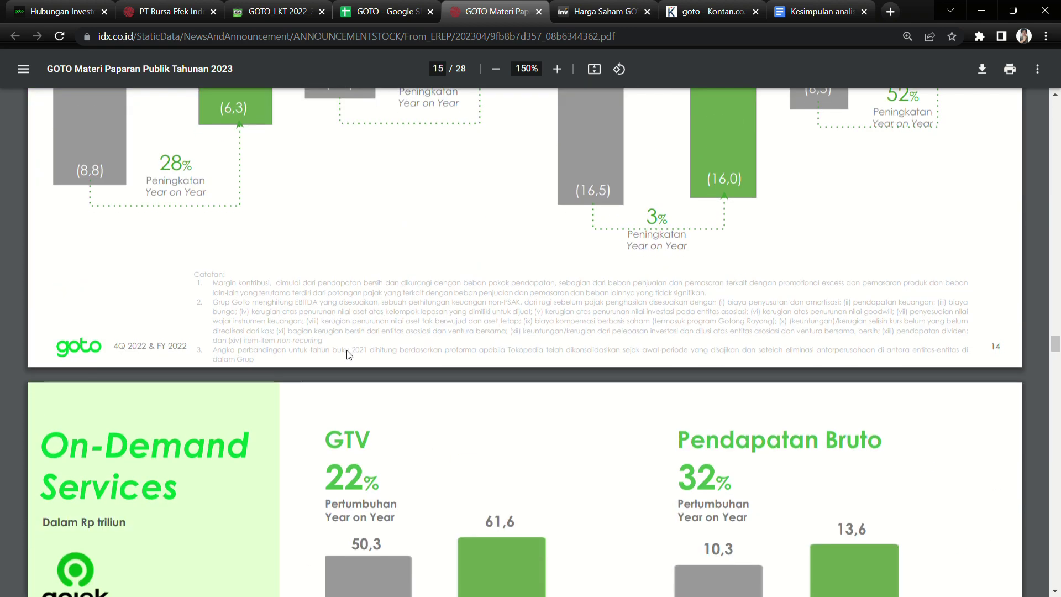
pyautogui.scroll(-6, 247, 289)
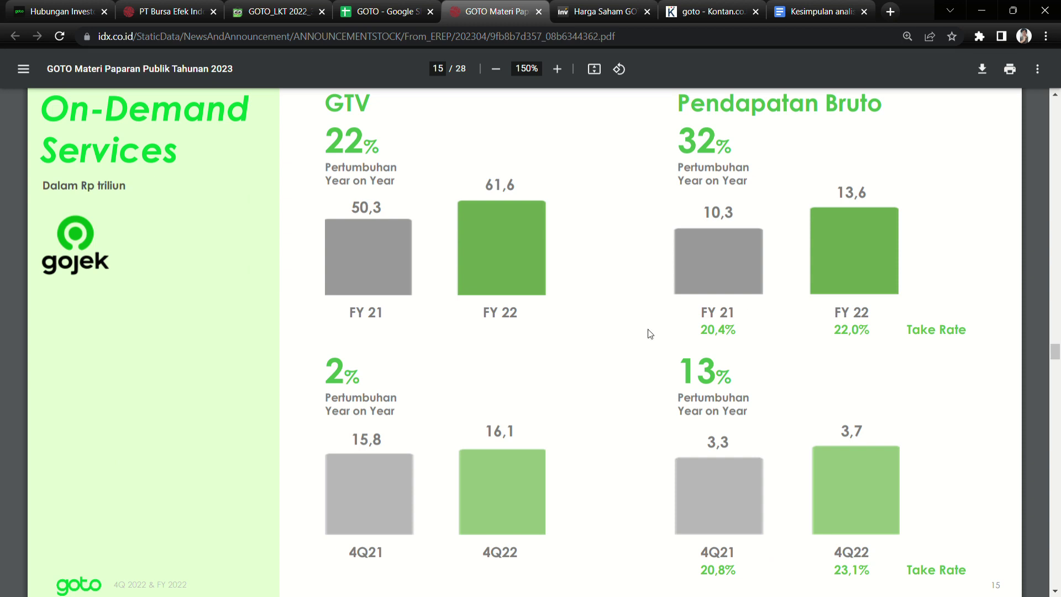
pyautogui.scroll(14, 490, 500)
pyautogui.scroll(-20, 492, 502)
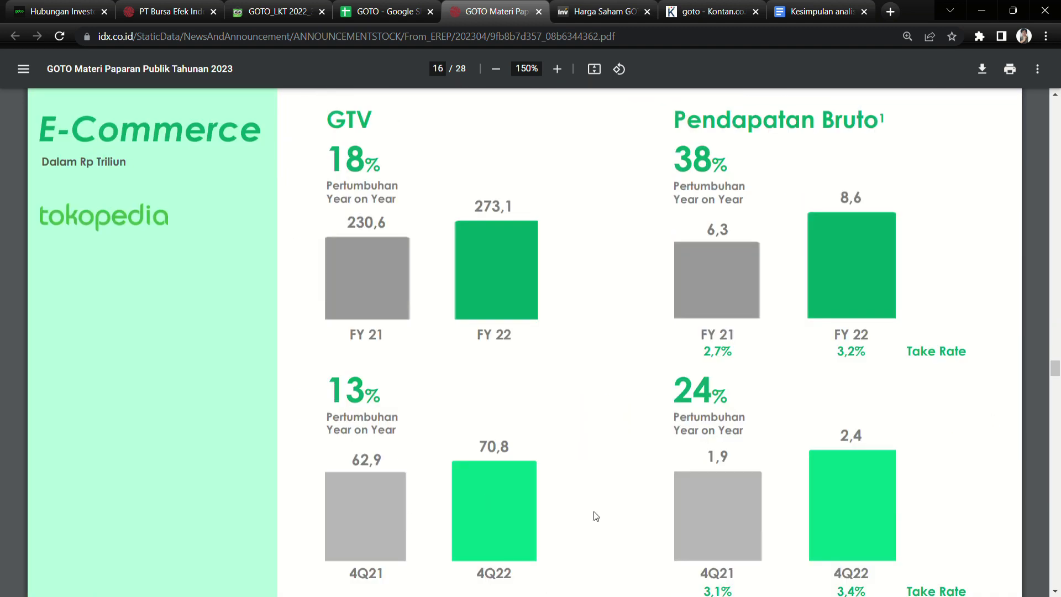
# Review the Teknologi Keuangan GTV and revenue growth on page 17 and the quarterly segment contribution margins on page 18.
pyautogui.scroll(-10, 555, 519)
pyautogui.scroll(3, 555, 520)
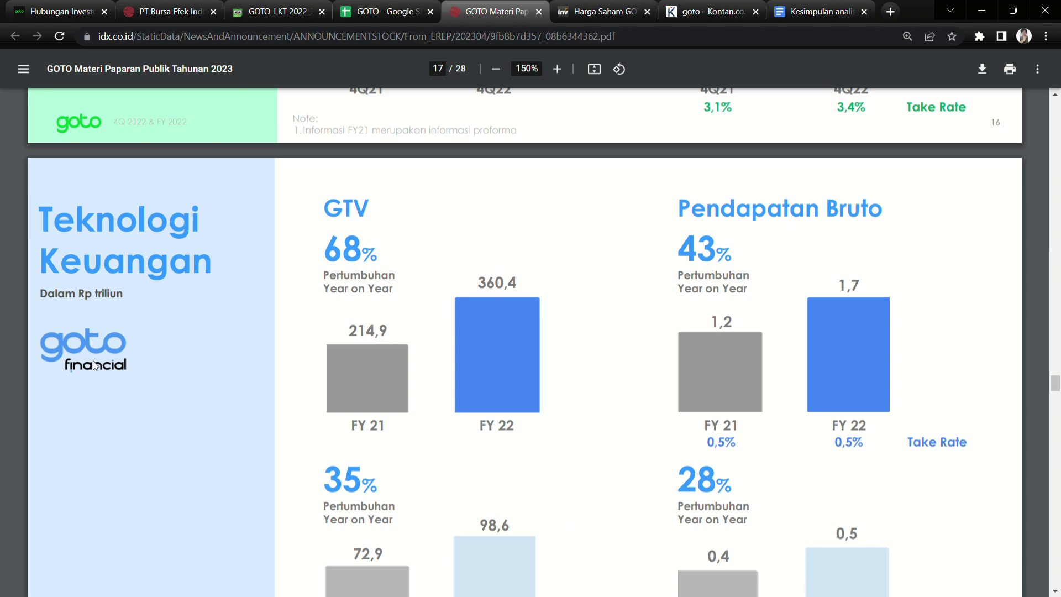
pyautogui.scroll(-4, 655, 423)
pyautogui.scroll(-10, 655, 422)
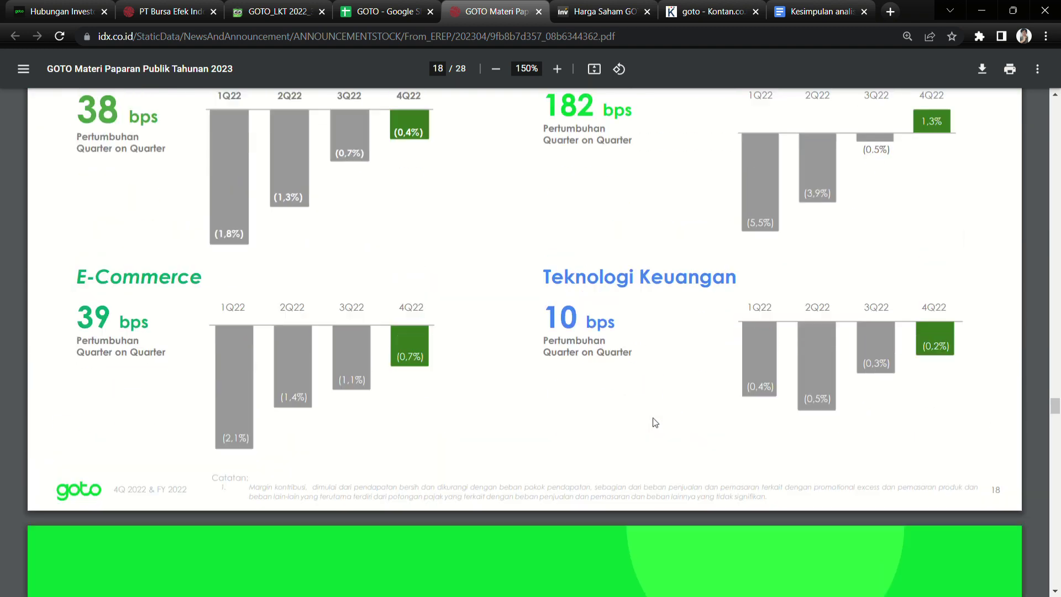
pyautogui.scroll(5, 655, 423)
# Examine the Rekonsiliasi Margin Kontribusi table on page 20 and the adjusted EBITDA reconciliation on page 21.
pyautogui.scroll(-20, 655, 423)
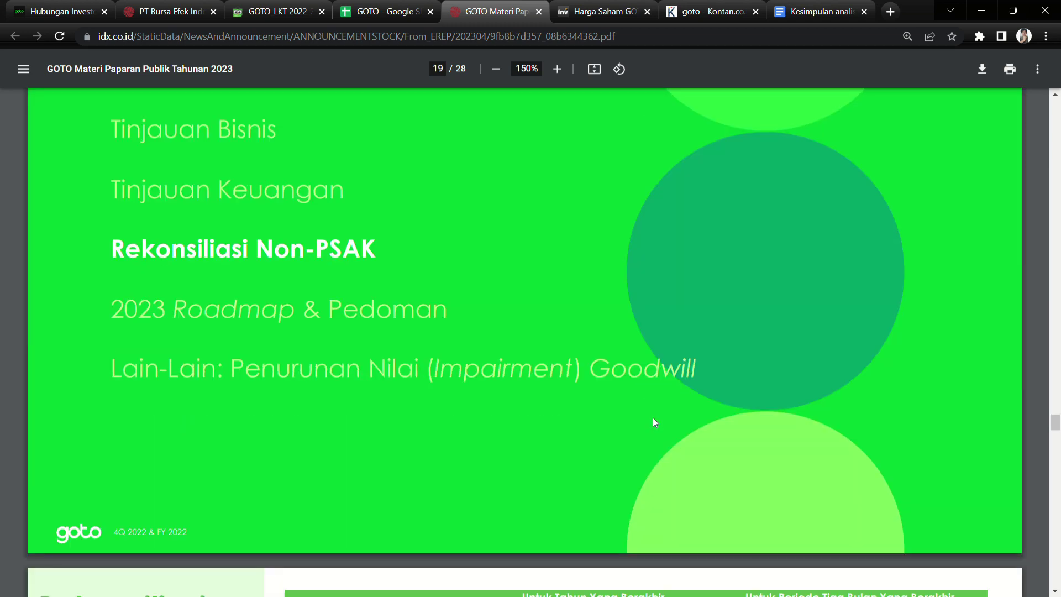
pyautogui.scroll(2, 178, 327)
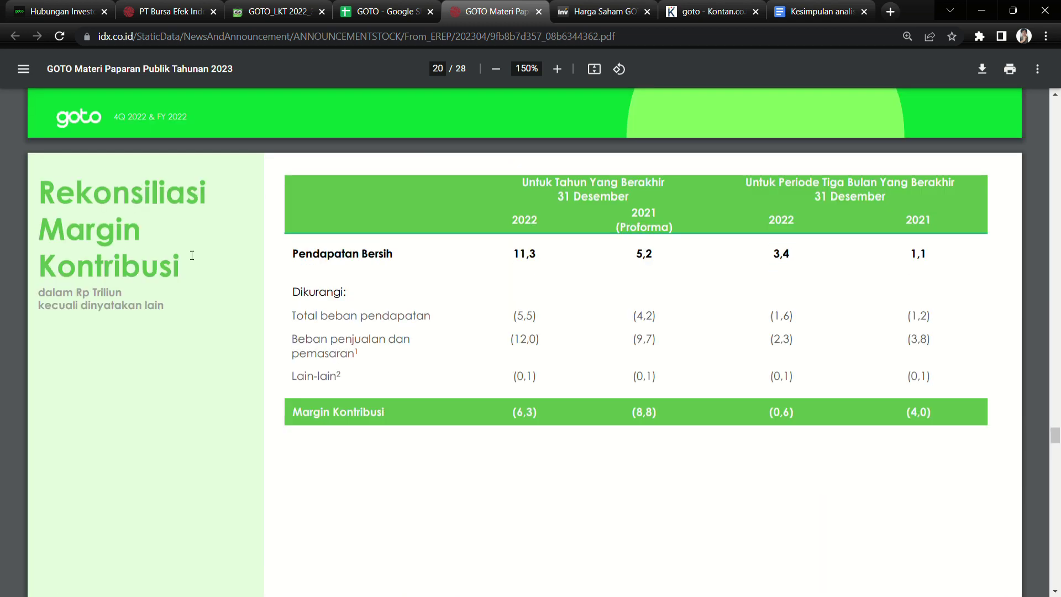
pyautogui.scroll(-12, 562, 501)
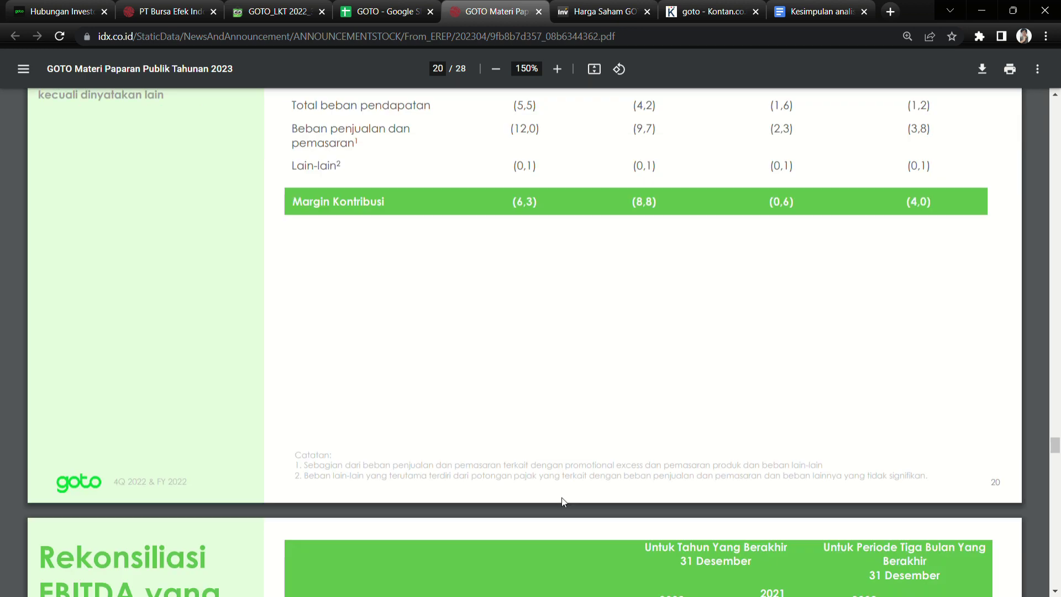
pyautogui.scroll(-8, 561, 497)
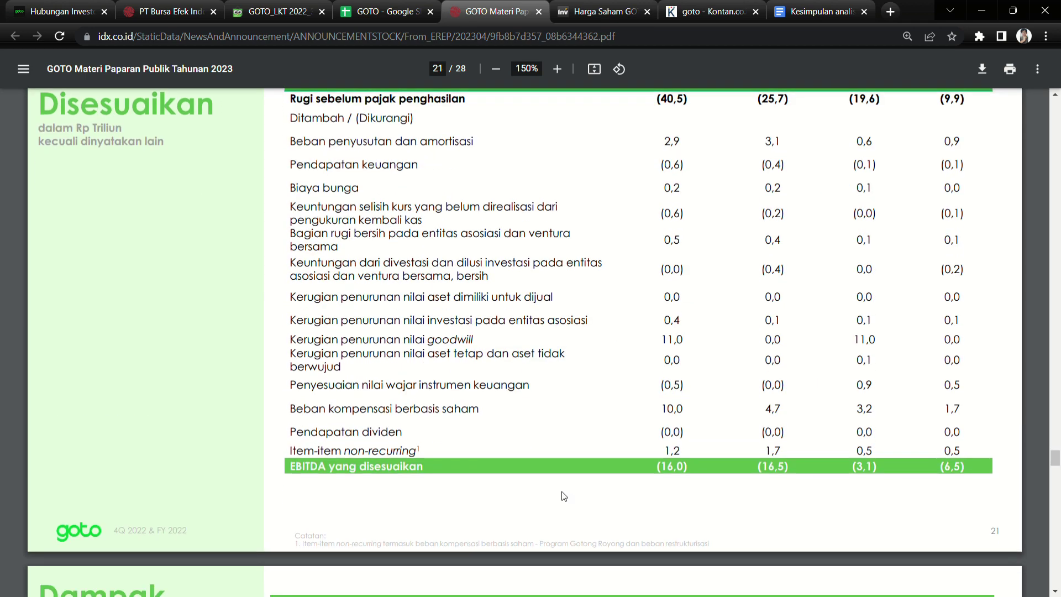
pyautogui.scroll(7, 562, 492)
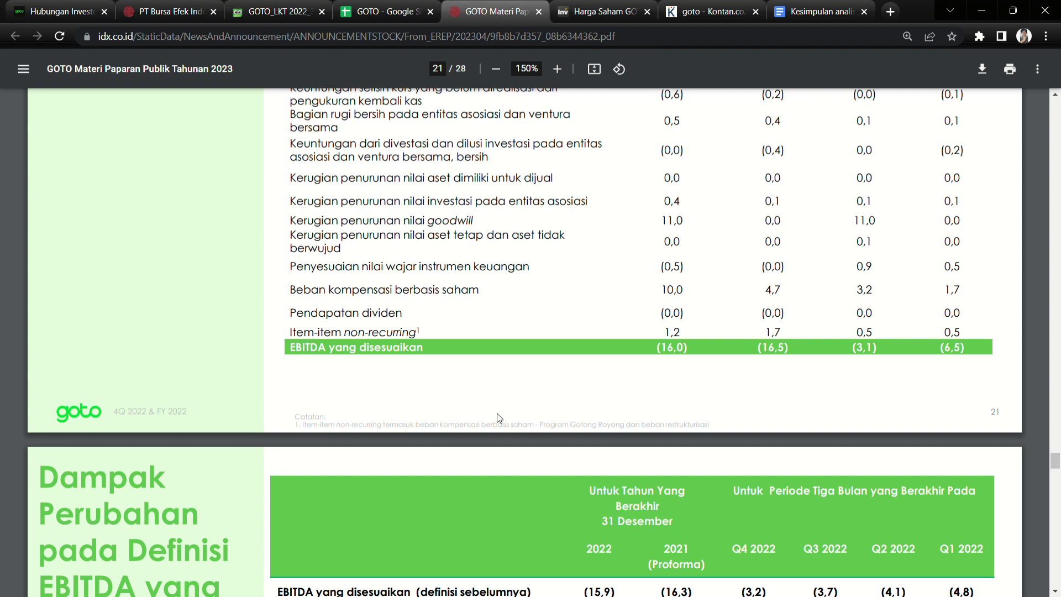
# Review the effect of the changed adjusted EBITDA definition on page 22 and continue to the profitability strategy on page 24.
pyautogui.scroll(-1, 499, 418)
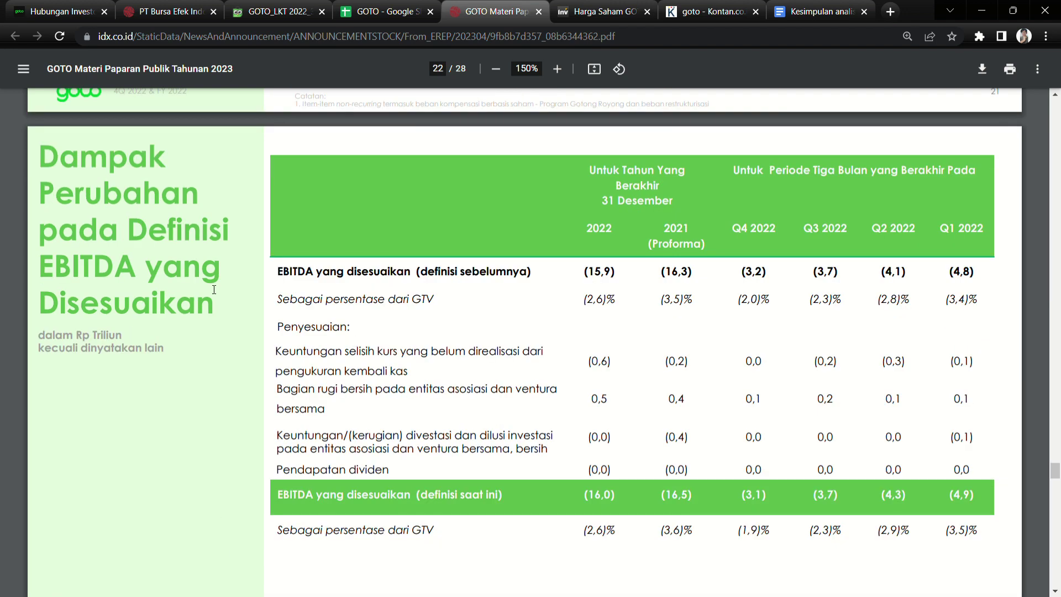
pyautogui.scroll(-12, 256, 416)
pyautogui.scroll(-12, 339, 398)
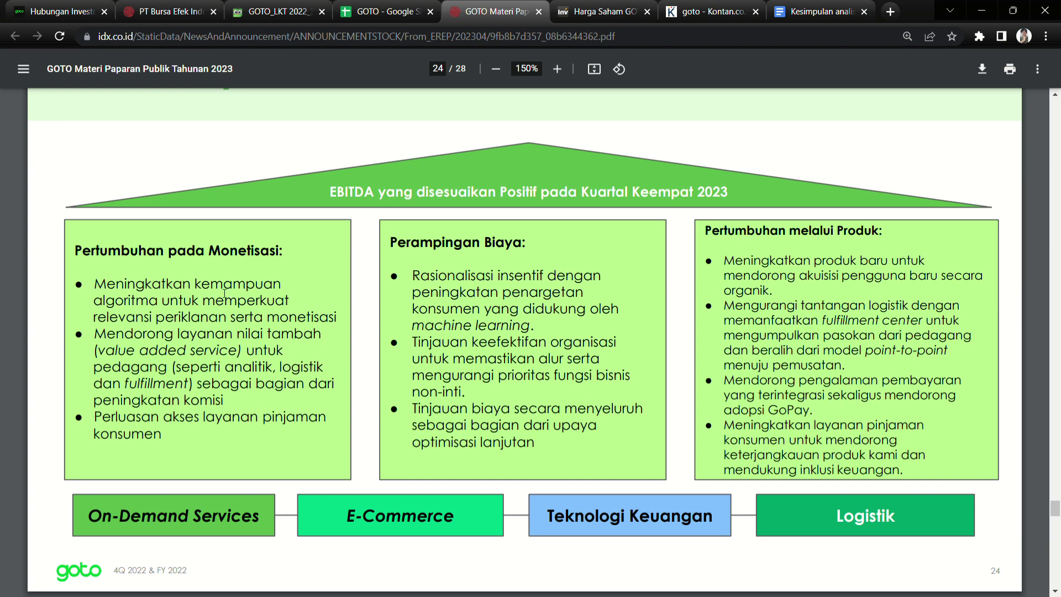
# Read the Perampingan Biaya points on page 24 covering incentive rationalisation, organisational effectiveness and the overall cost review.
pyautogui.tripleClick(440, 251)
pyautogui.click(491, 265)
pyautogui.moveTo(503, 317); pyautogui.dragTo(549, 311)
pyautogui.moveTo(433, 344); pyautogui.dragTo(617, 345)
pyautogui.click(583, 365)
pyautogui.moveTo(528, 359); pyautogui.dragTo(540, 372)
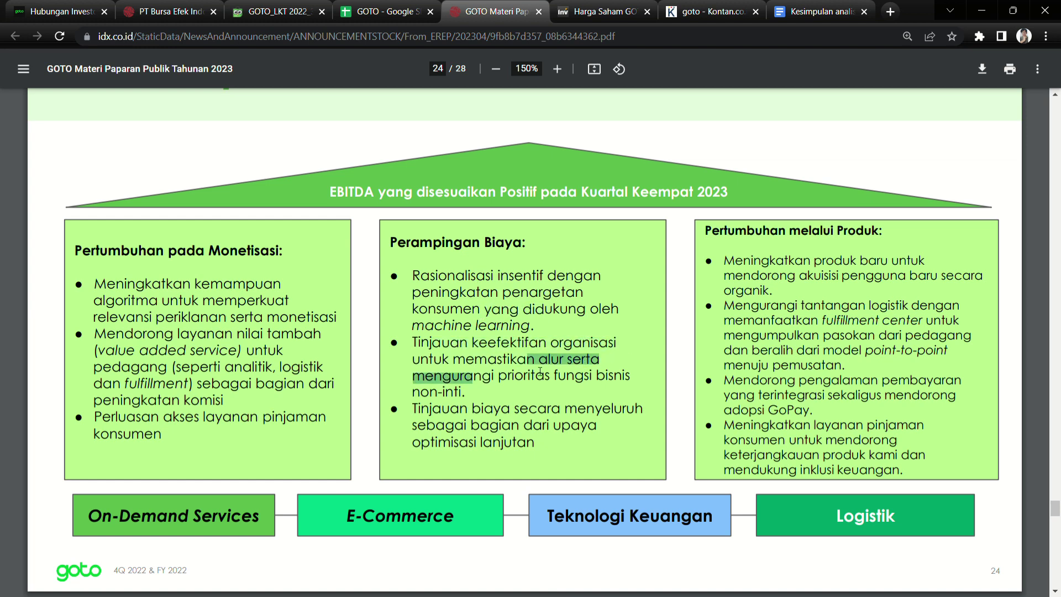
pyautogui.moveTo(449, 409); pyautogui.dragTo(612, 410)
pyautogui.moveTo(466, 426); pyautogui.dragTo(536, 426)
pyautogui.moveTo(421, 443); pyautogui.dragTo(501, 449)
pyautogui.click(538, 445)
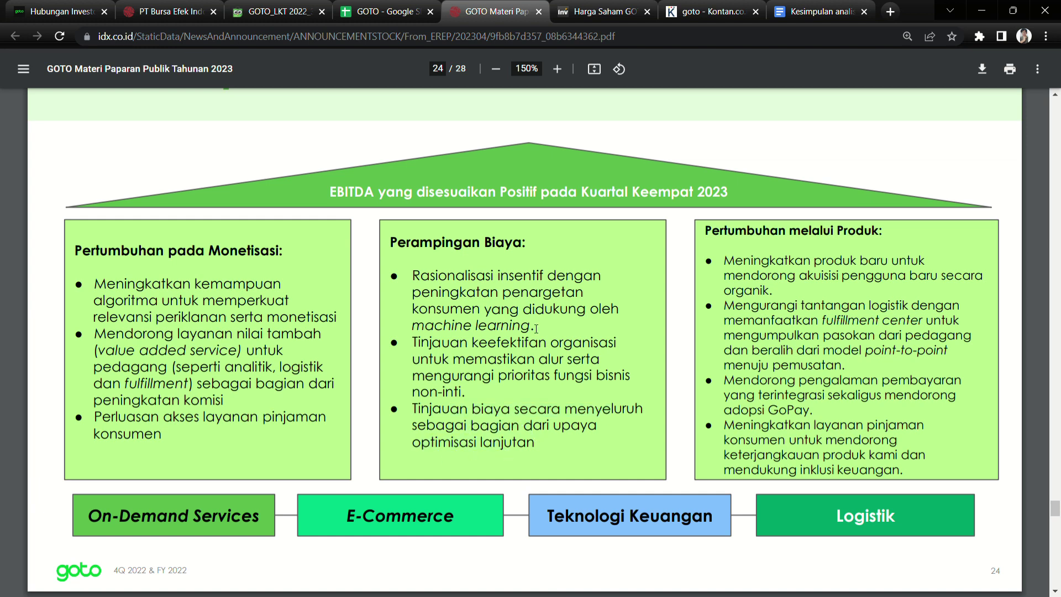
# Consult the 2022 financial statements and the GOTO spreadsheet's yearly figures alongside the cost-cutting plan.
pyautogui.click(273, 11)
pyautogui.doubleClick(509, 232)
pyautogui.doubleClick(545, 248)
pyautogui.click(382, 11)
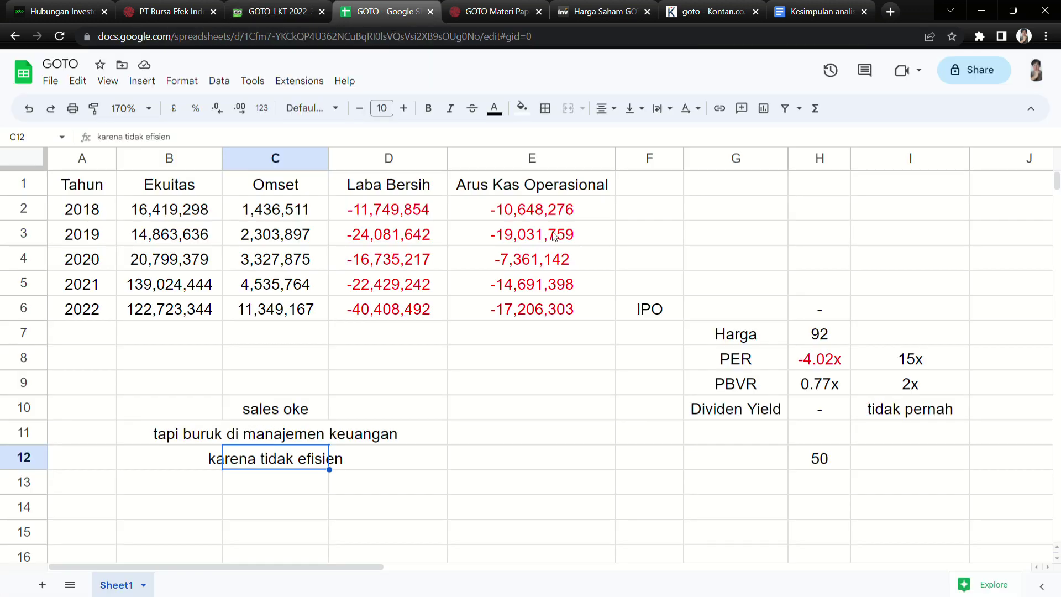
# Return to the public presentation and read the Pertumbuhan pada Monetisasi points on page 24, including value added services and consumer lending.
pyautogui.click(489, 6)
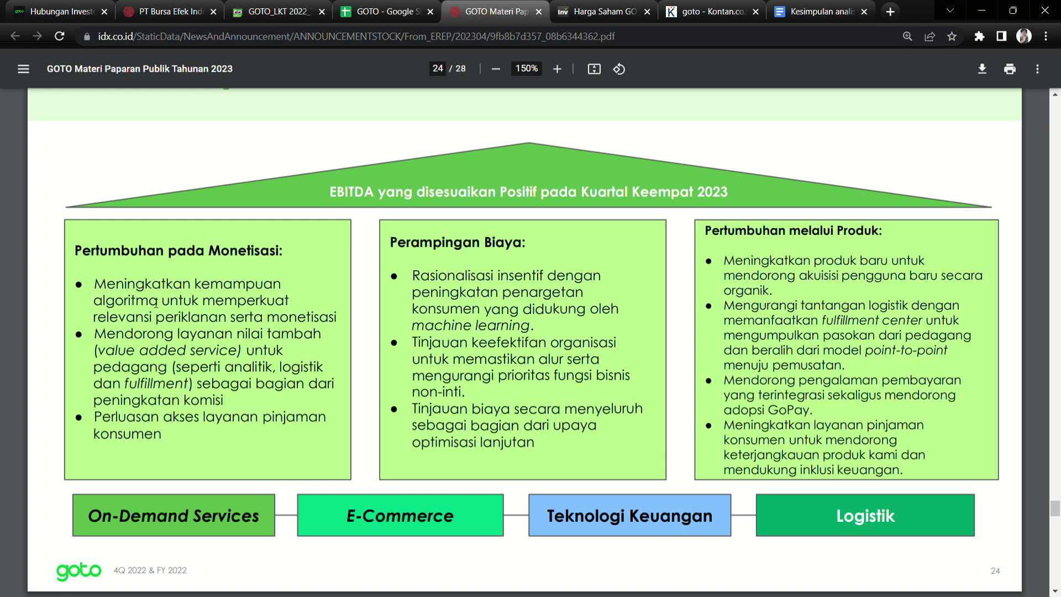
pyautogui.moveTo(136, 284); pyautogui.dragTo(265, 341)
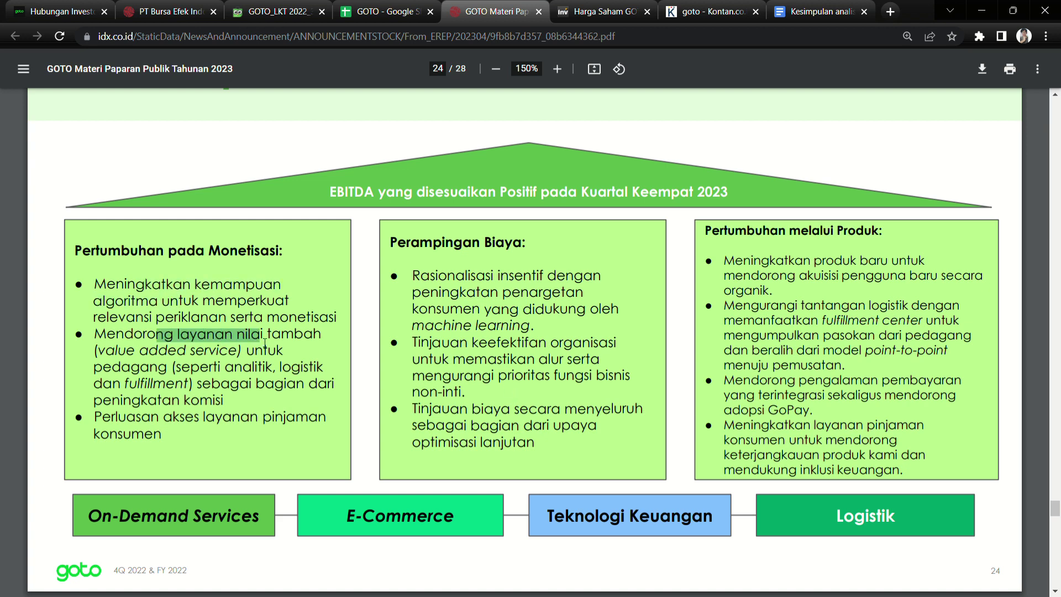
pyautogui.moveTo(136, 418); pyautogui.dragTo(295, 418)
# Read the Pertumbuhan melalui Produk points on user acquisition, fulfillment centers, integrated payments and consumer lending.
pyautogui.moveTo(799, 276); pyautogui.dragTo(918, 279)
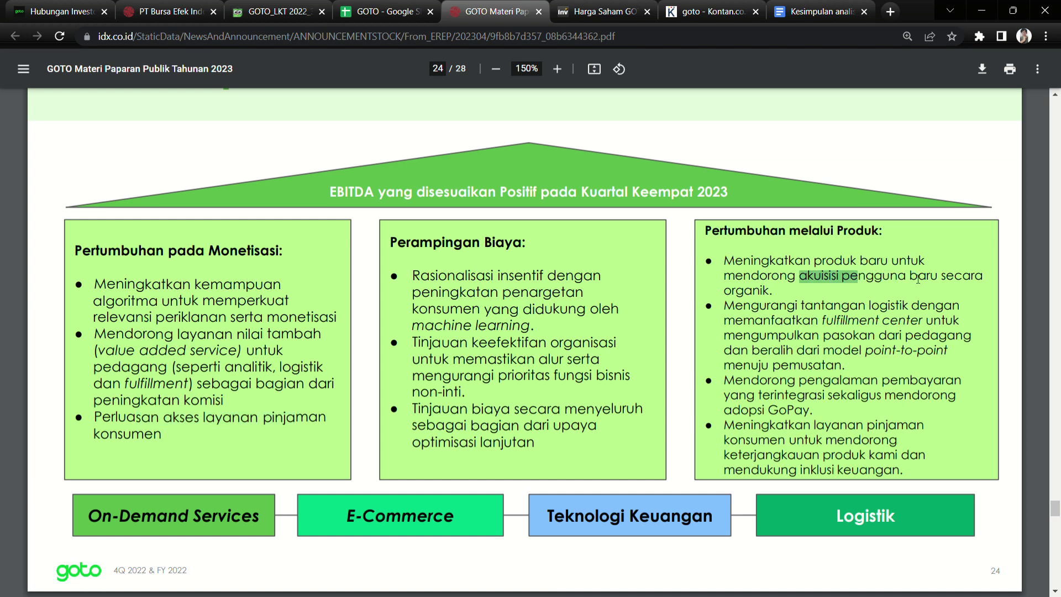
pyautogui.moveTo(766, 306); pyautogui.dragTo(867, 307)
pyautogui.moveTo(768, 336); pyautogui.dragTo(780, 341)
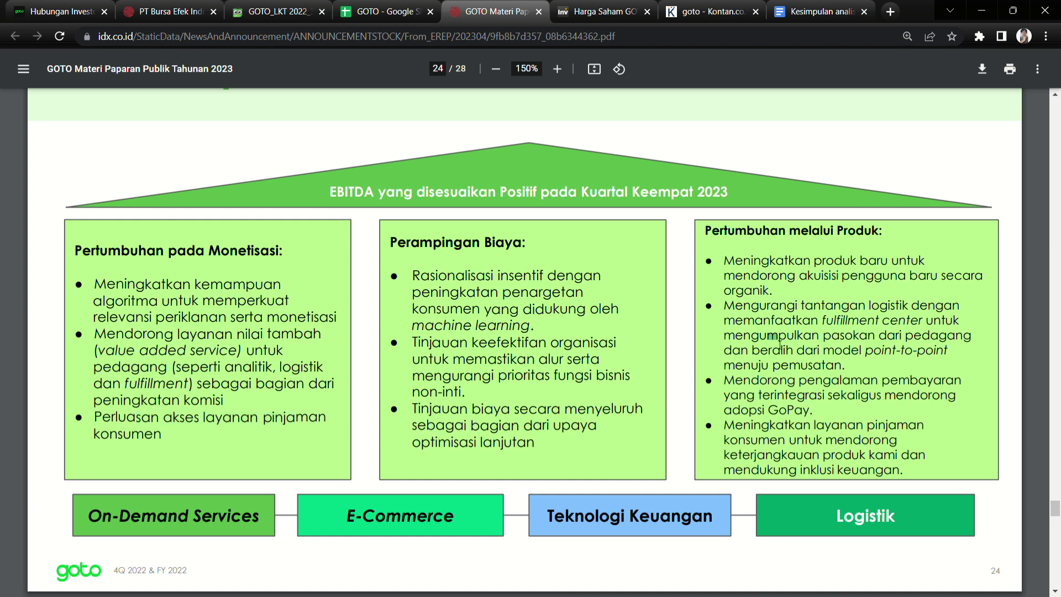
pyautogui.moveTo(824, 306); pyautogui.dragTo(922, 308)
pyautogui.moveTo(752, 380); pyautogui.dragTo(908, 382)
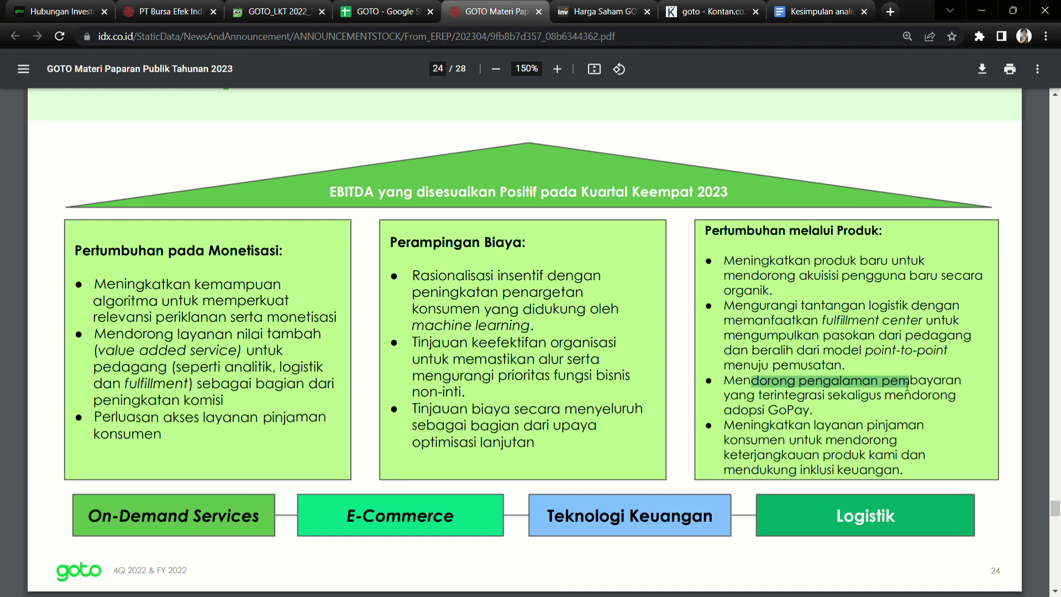
pyautogui.moveTo(761, 426); pyautogui.dragTo(895, 427)
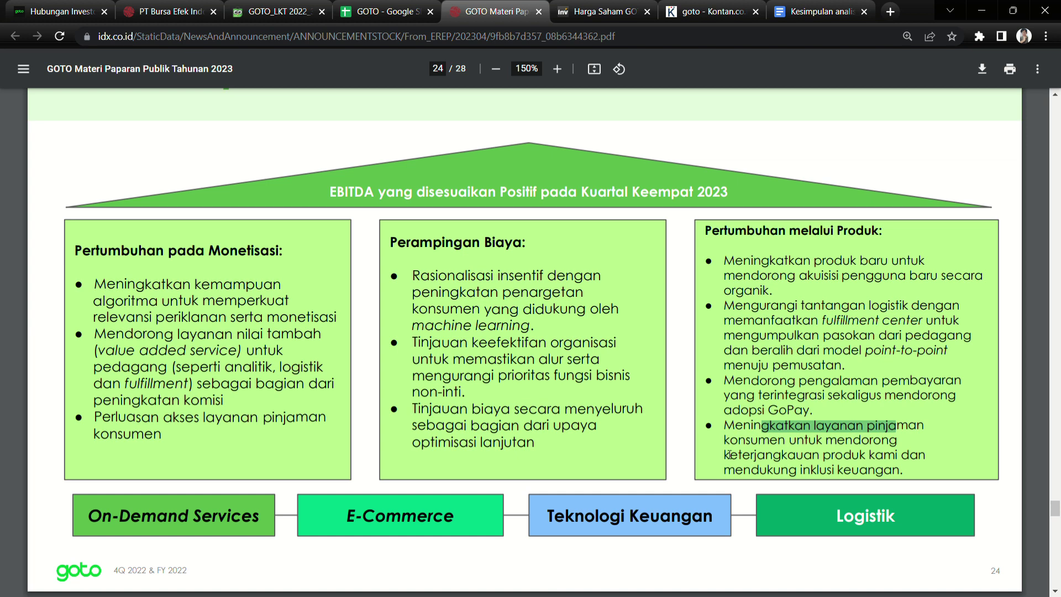
# Examine the Pedoman Profitabilitas 2023 targets for contribution margin and adjusted EBITDA on page 25.
pyautogui.scroll(-5, 653, 480)
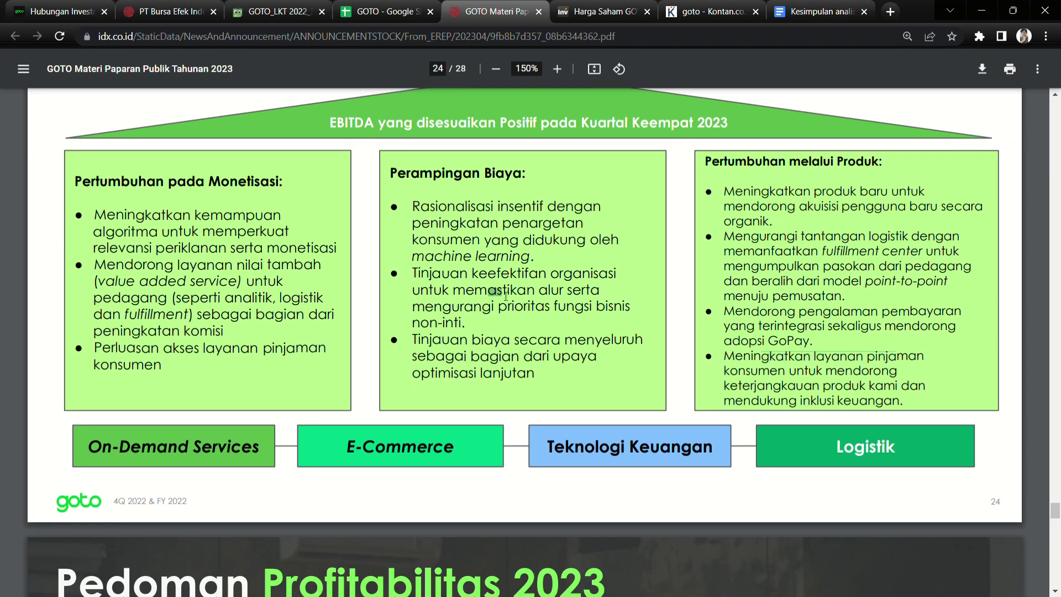
pyautogui.scroll(-1, 545, 394)
pyautogui.scroll(-4, 519, 442)
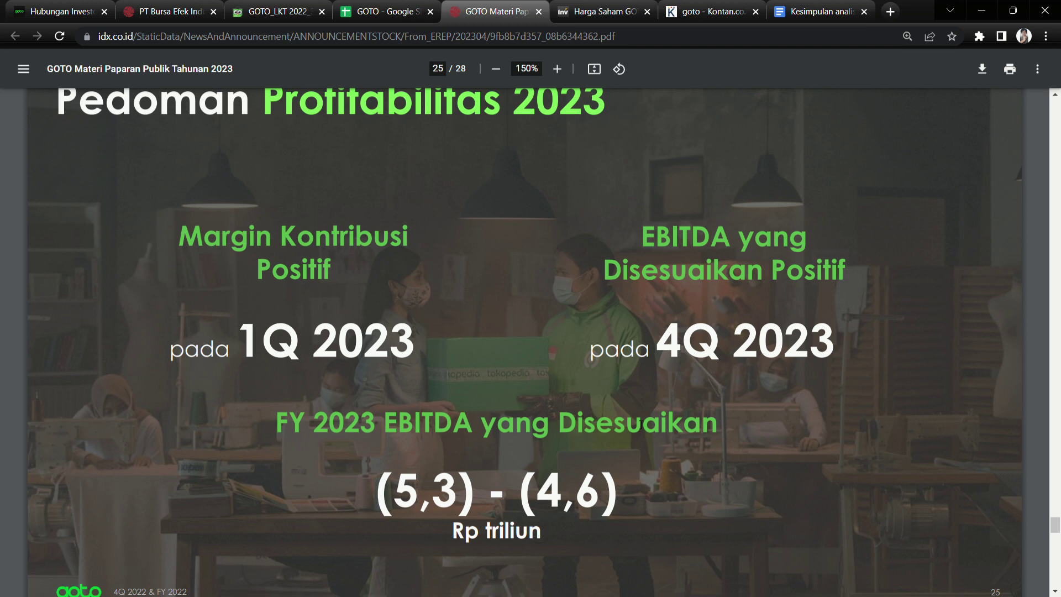
pyautogui.scroll(-1, 639, 421)
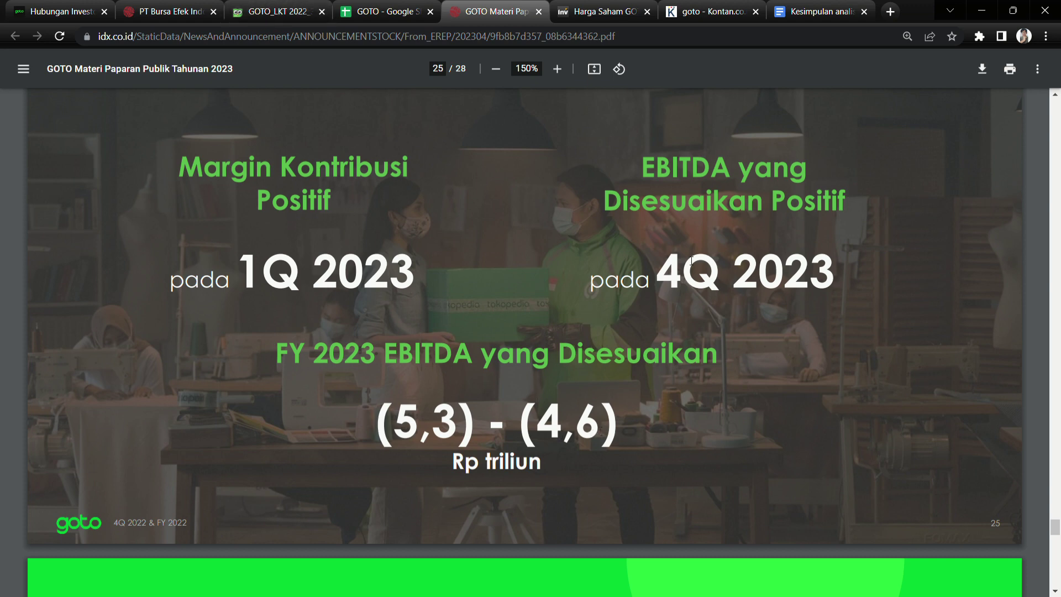
# Skim the goodwill impairment explanation on page 27 through to the end of the presentation.
pyautogui.scroll(-16, 539, 501)
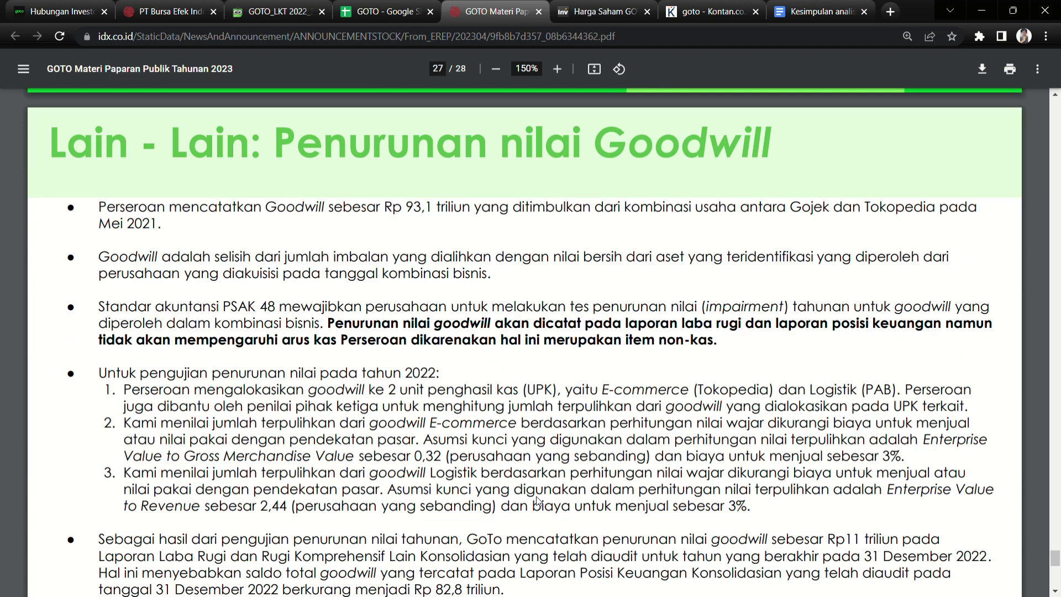
pyautogui.scroll(-10, 539, 501)
pyautogui.scroll(8, 491, 328)
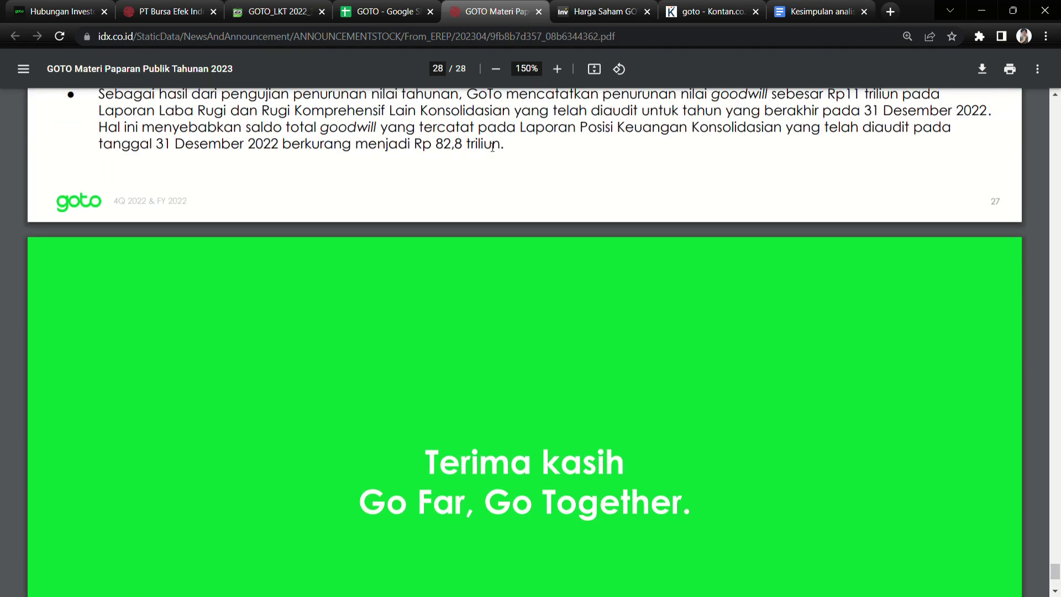
pyautogui.scroll(5, 491, 327)
pyautogui.scroll(-7, 491, 328)
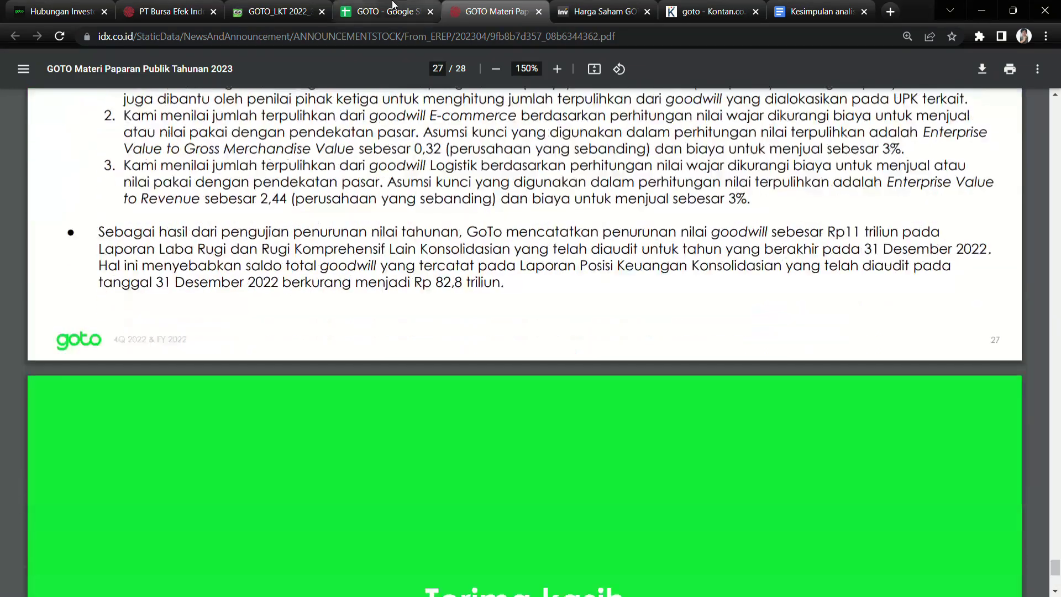
# Check the 50 figure below the valuation ratios in the GOTO spreadsheet and return to the presentation.
pyautogui.click(387, 11)
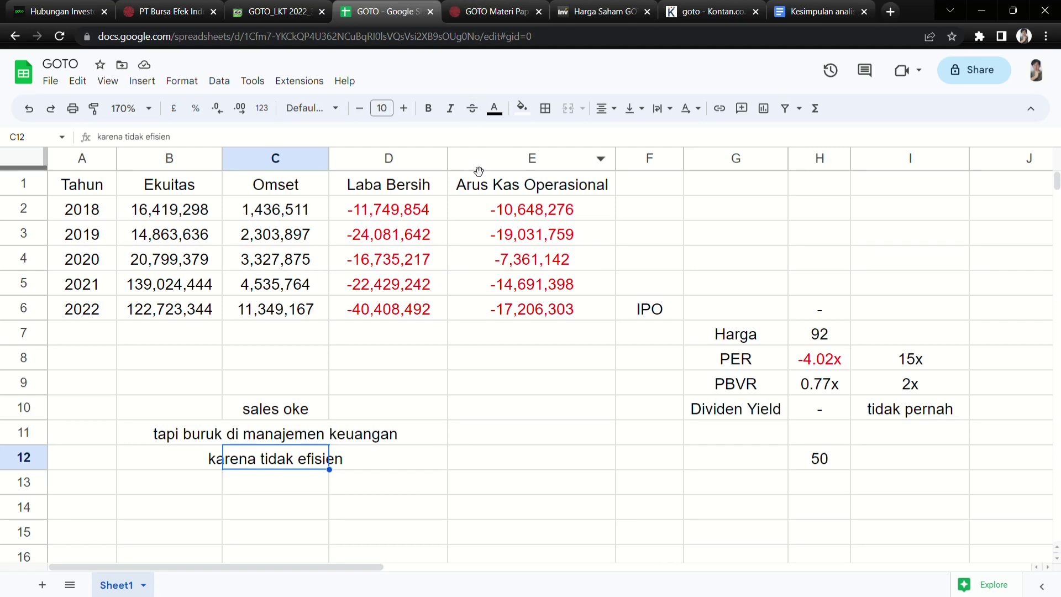
pyautogui.click(838, 469)
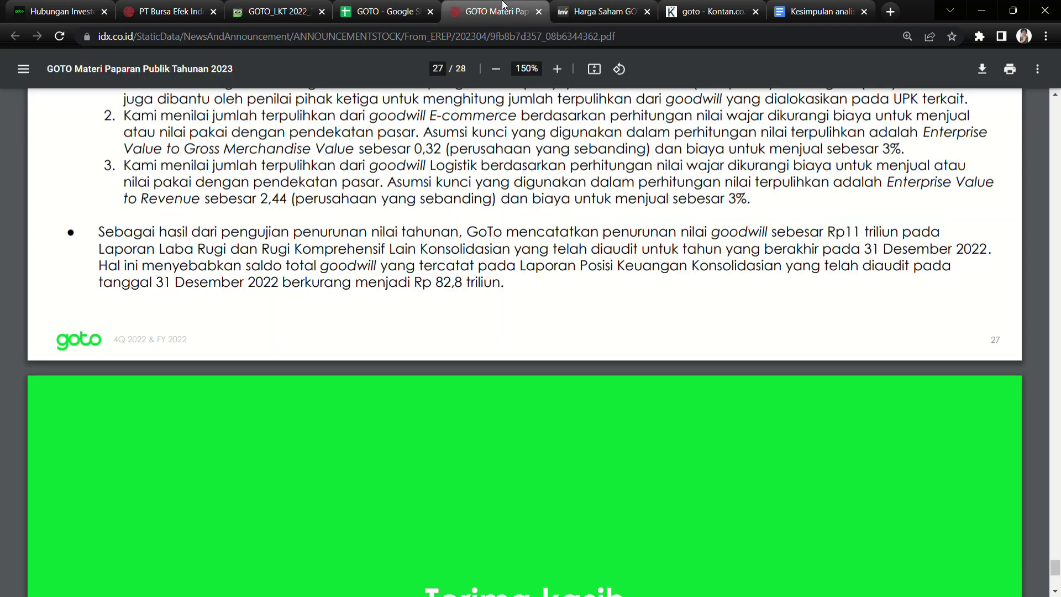
pyautogui.click(500, 11)
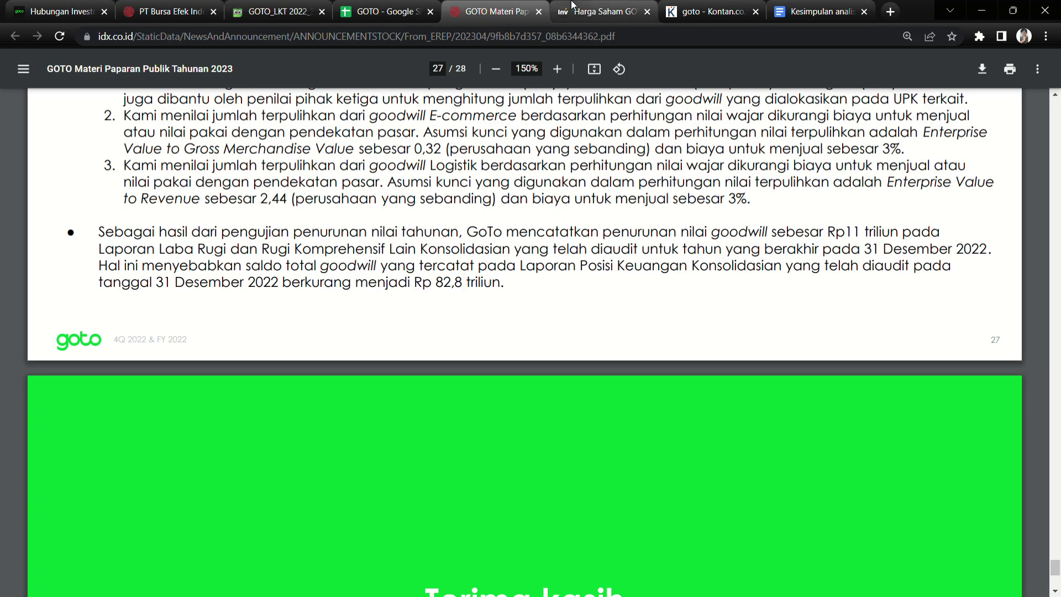
# Compare GOTO's share price chart on Investing.com over the 5 Tahun and 1 Tahun ranges.
pyautogui.click(572, 7)
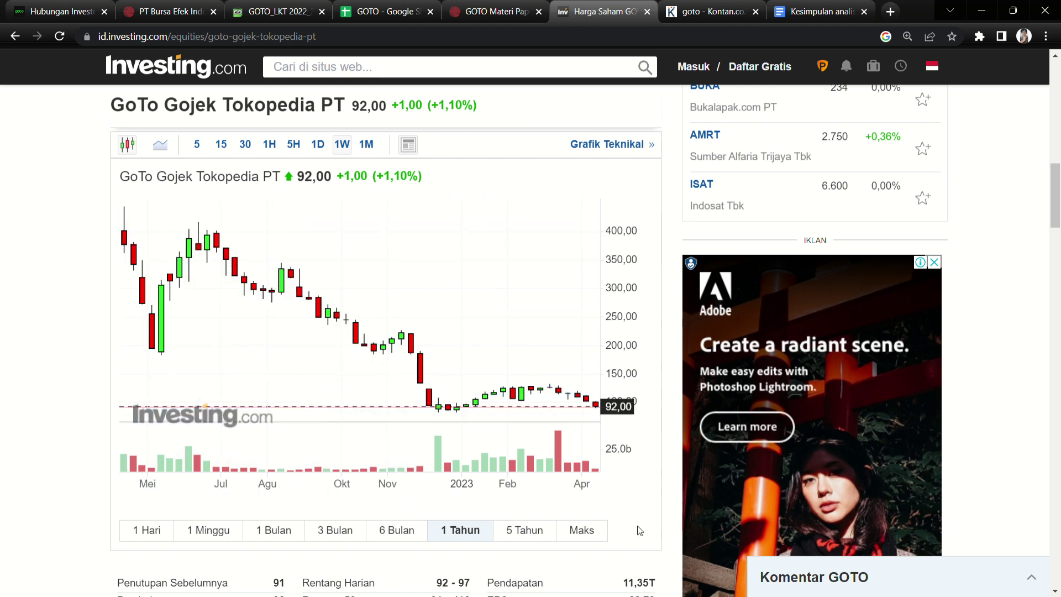
pyautogui.click(523, 532)
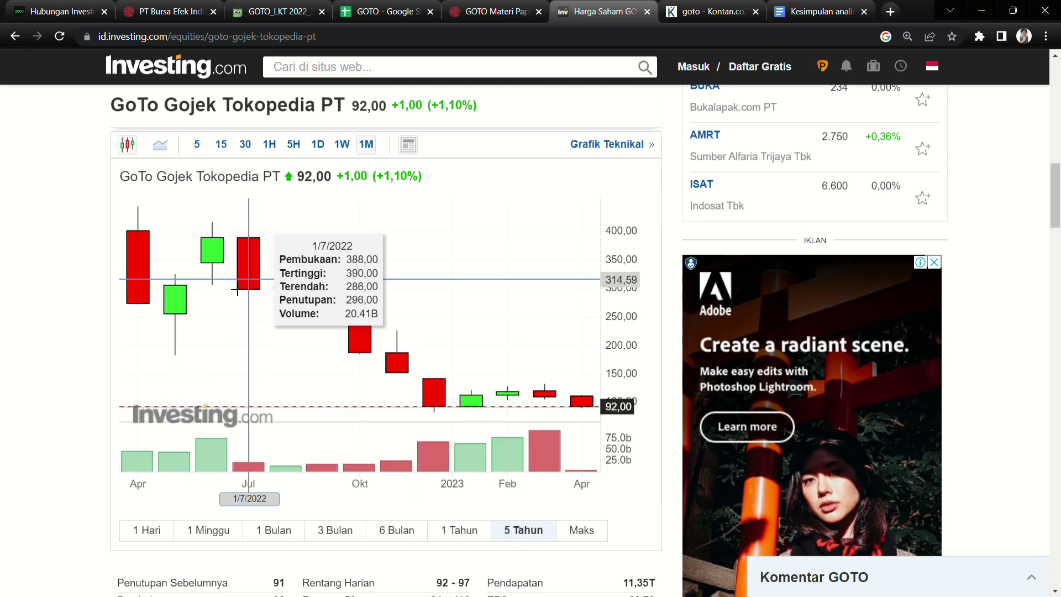
pyautogui.click(475, 530)
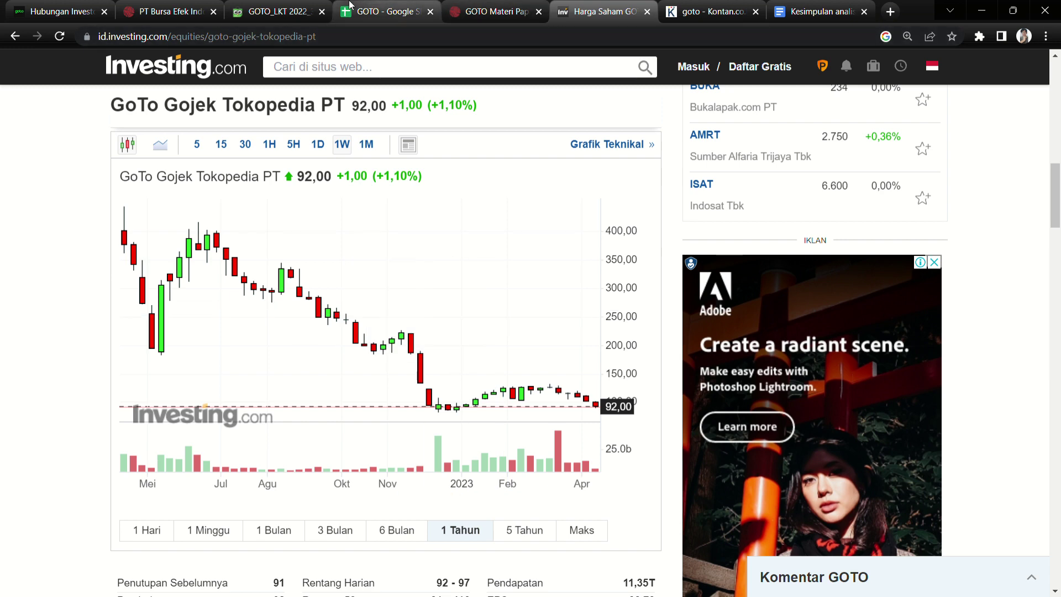
# Switch to Kontan.co.id and browse the recent GOTO news headlines in the search results.
pyautogui.click(711, 6)
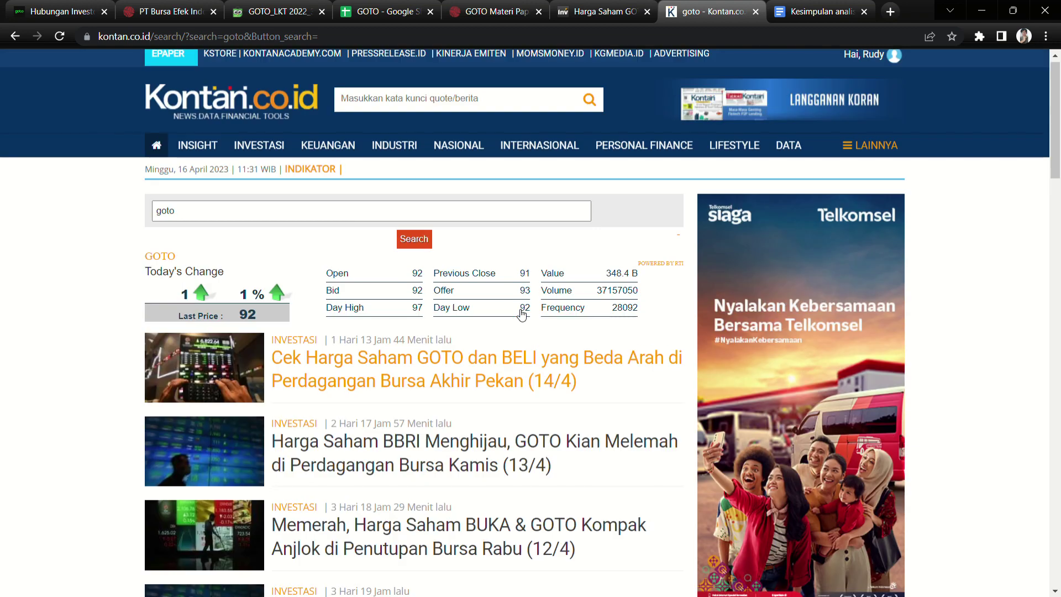
pyautogui.scroll(-1, 520, 314)
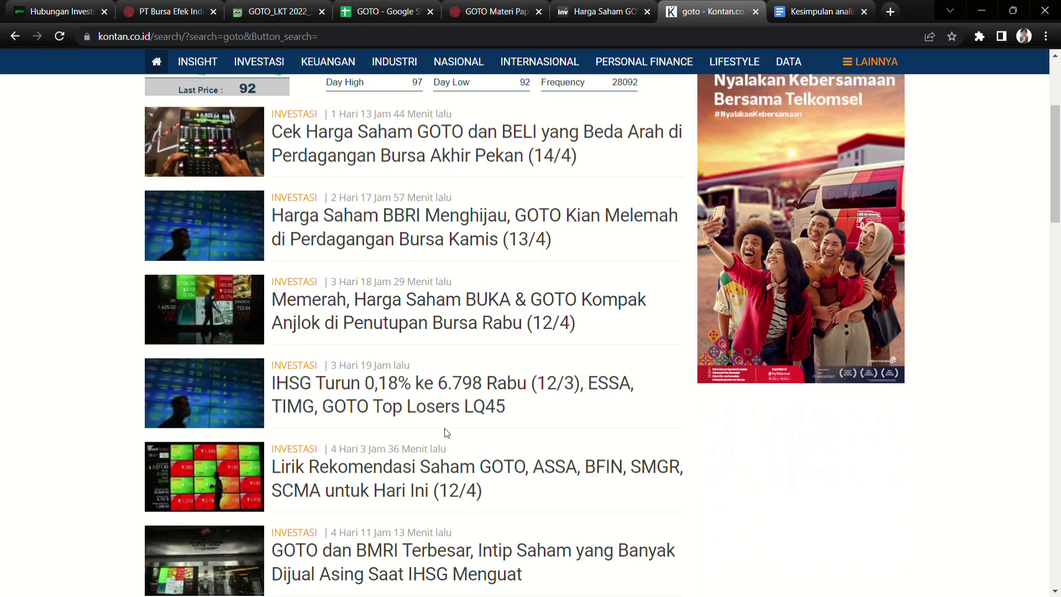
pyautogui.scroll(-3, 467, 442)
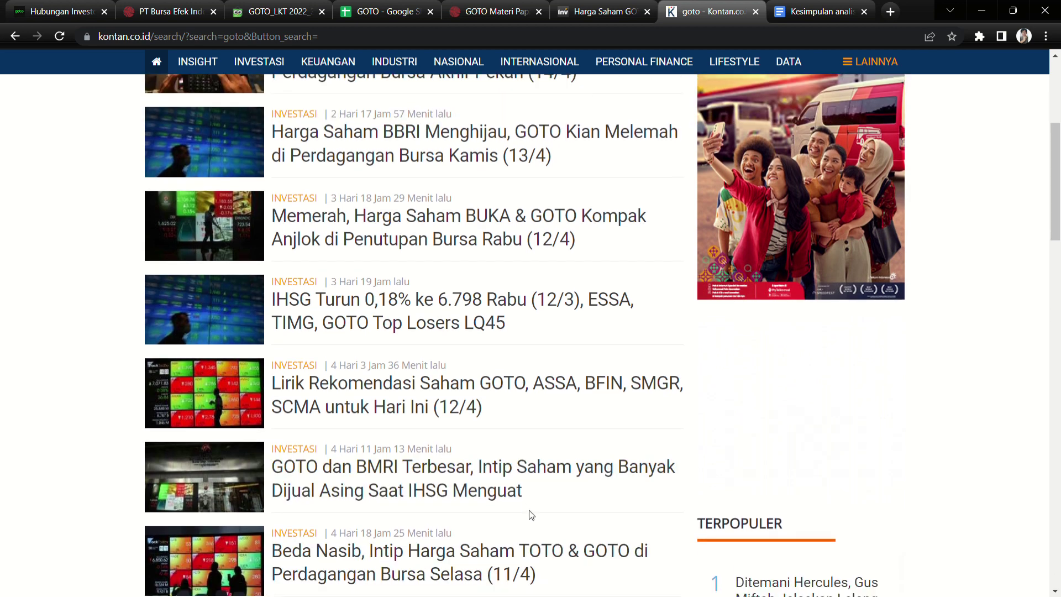
pyautogui.scroll(-3, 453, 530)
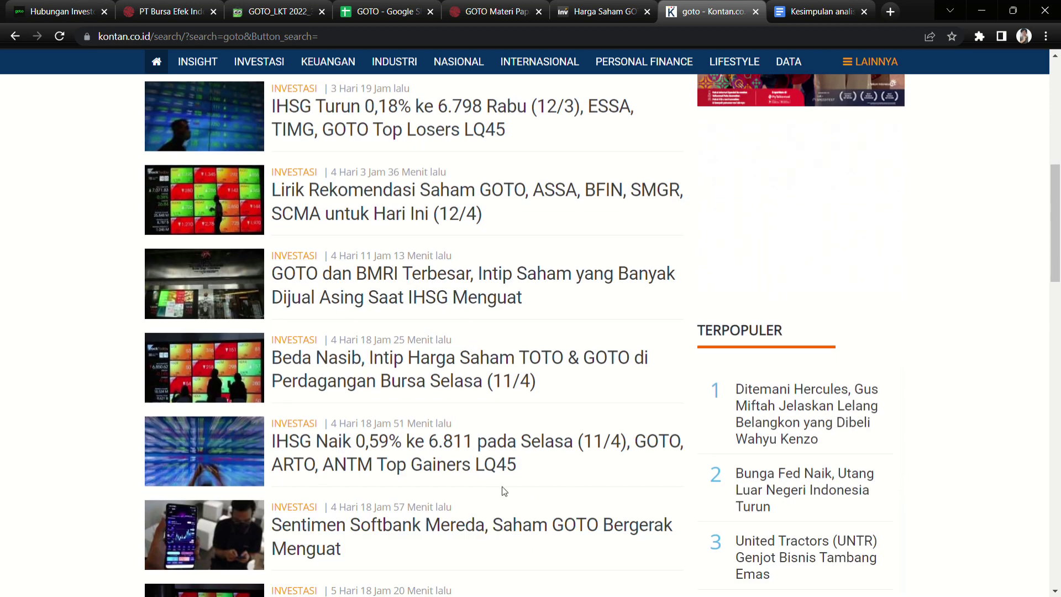
pyautogui.scroll(8, 504, 491)
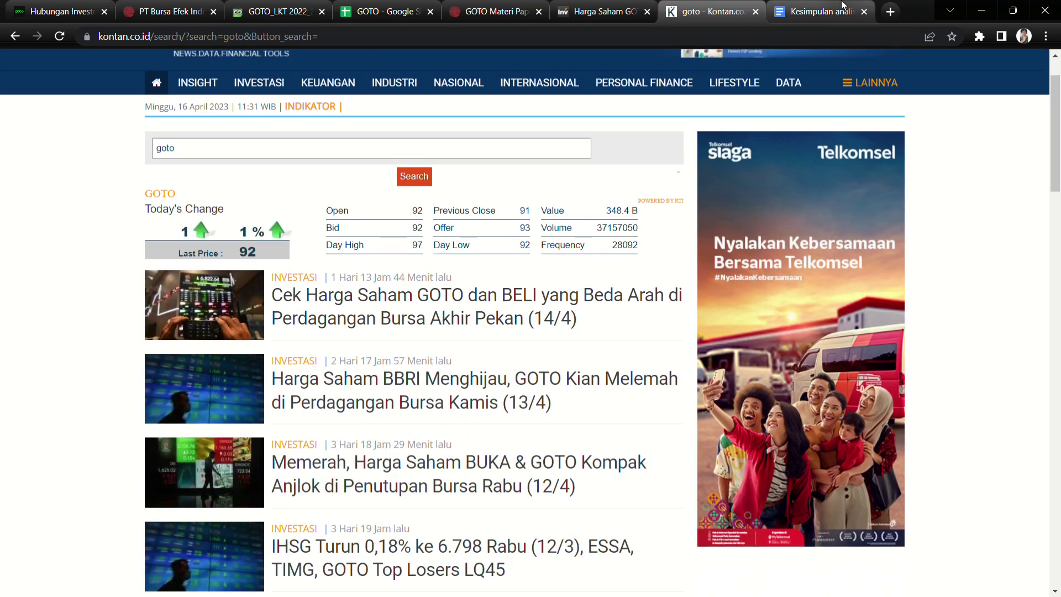
# Glance at the Kesimpulan analisa saham document's outline and recheck the GOTO headlines on Kontan.
pyautogui.click(819, 11)
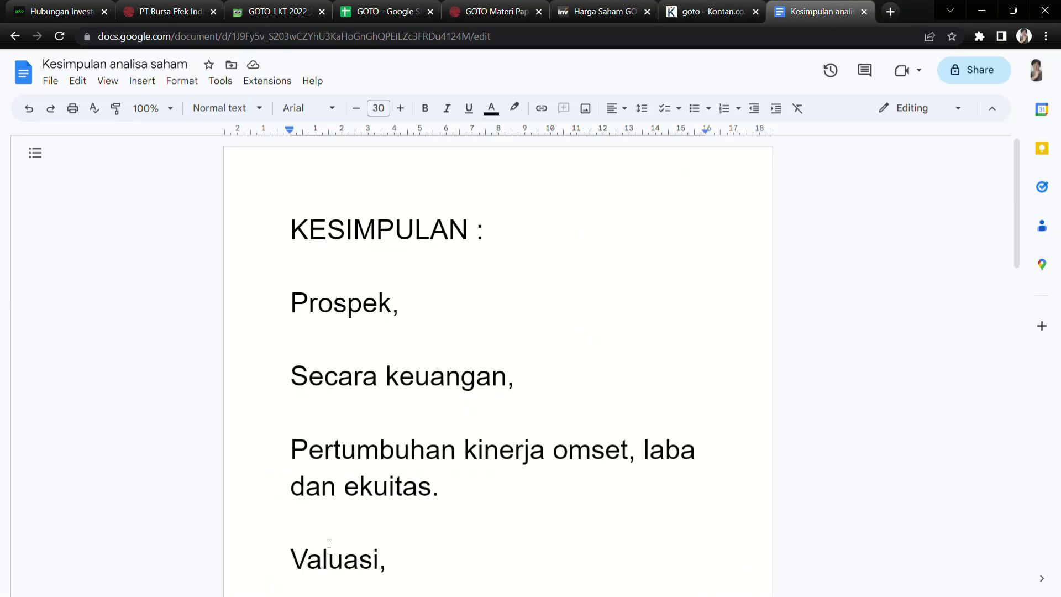
pyautogui.click(702, 11)
pyautogui.scroll(1, 231, 303)
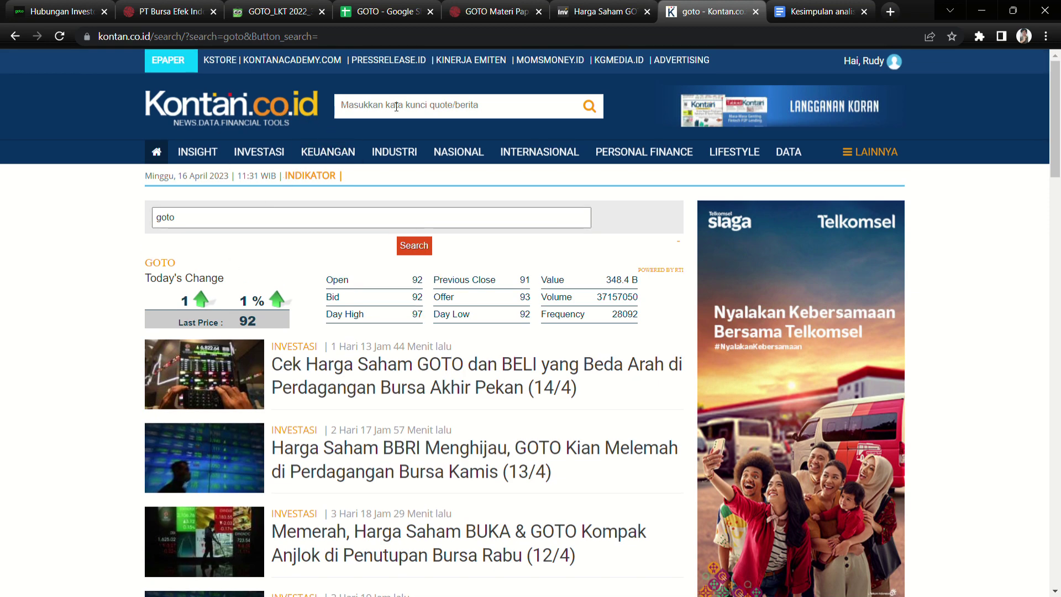
pyautogui.scroll(-5, 456, 459)
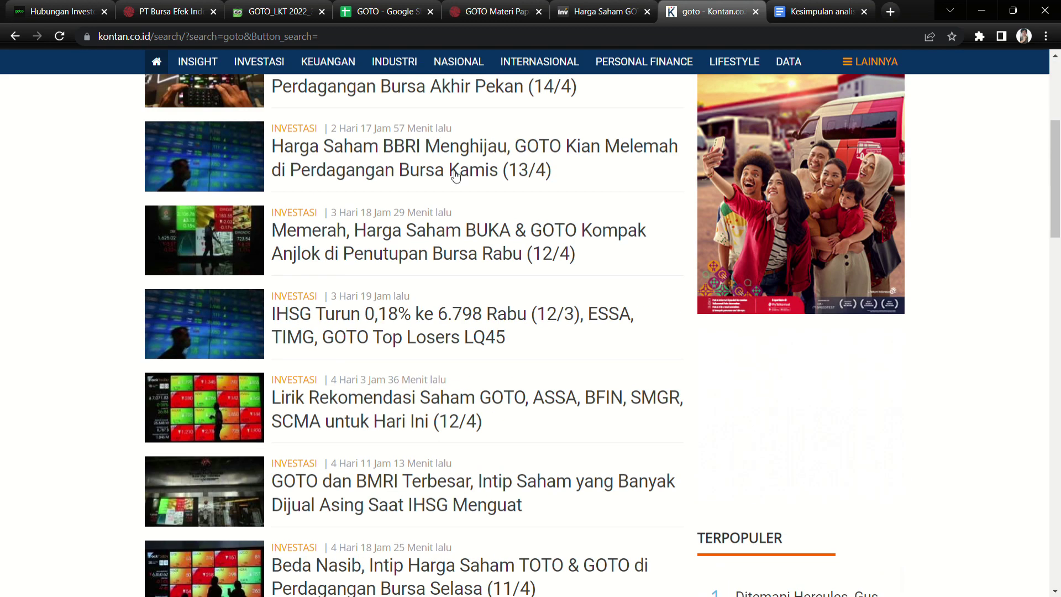
pyautogui.scroll(5, 456, 391)
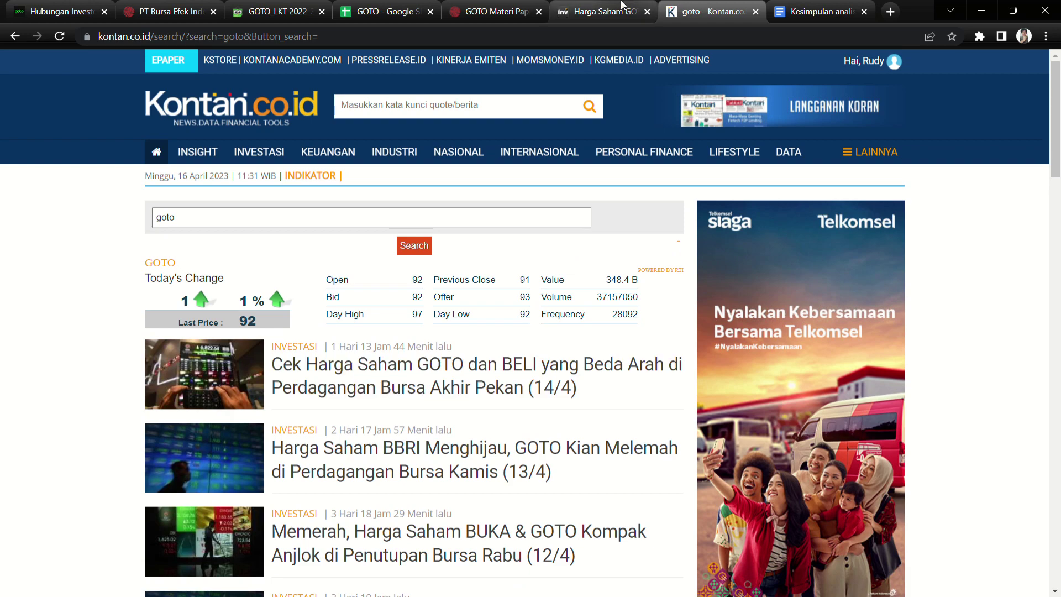
# Pass by the IDX shareholder list and check the 2022 Omset figure in the GOTO spreadsheet.
pyautogui.click(603, 12)
pyautogui.hotkey('ctrl', 'shift', 'Tab')
pyautogui.hotkey('ctrl', 'shift', 'Tab')
pyautogui.hotkey('ctrl', 'shift', 'Tab')
pyautogui.hotkey('ctrl', 'shift', 'Tab')
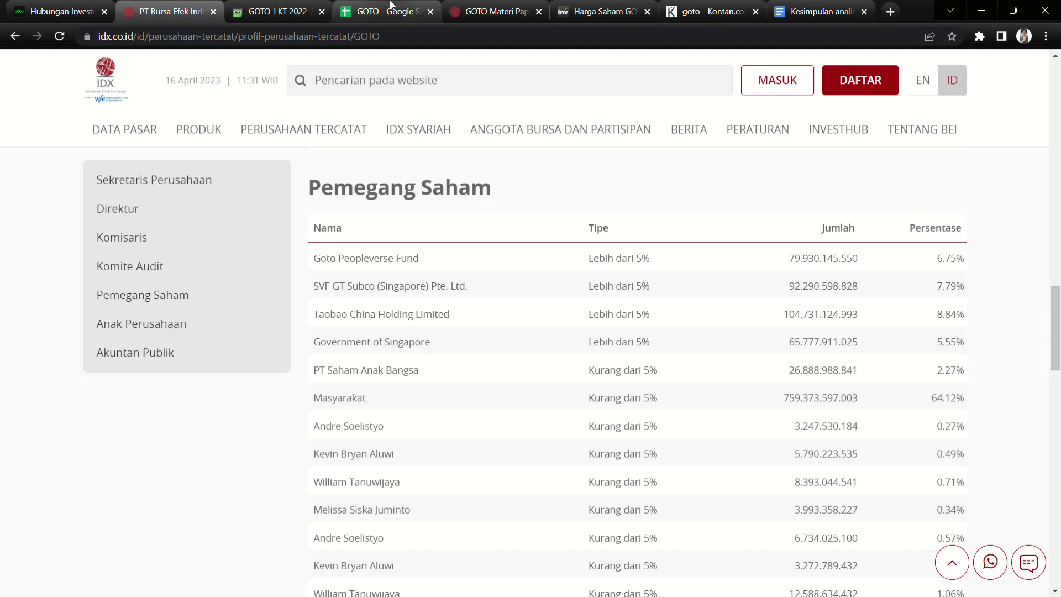
pyautogui.click(390, 7)
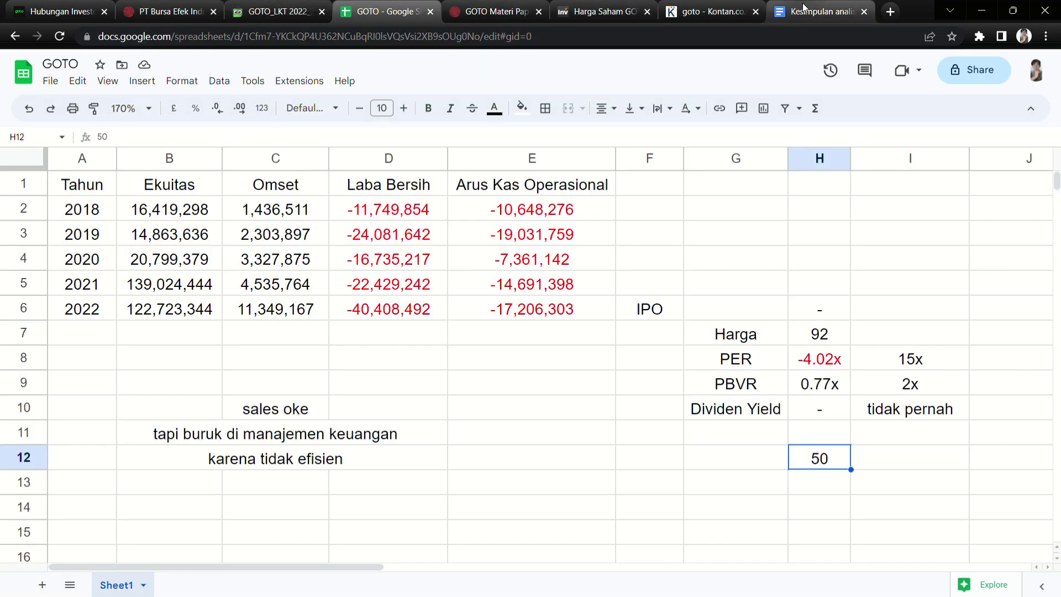
pyautogui.click(316, 315)
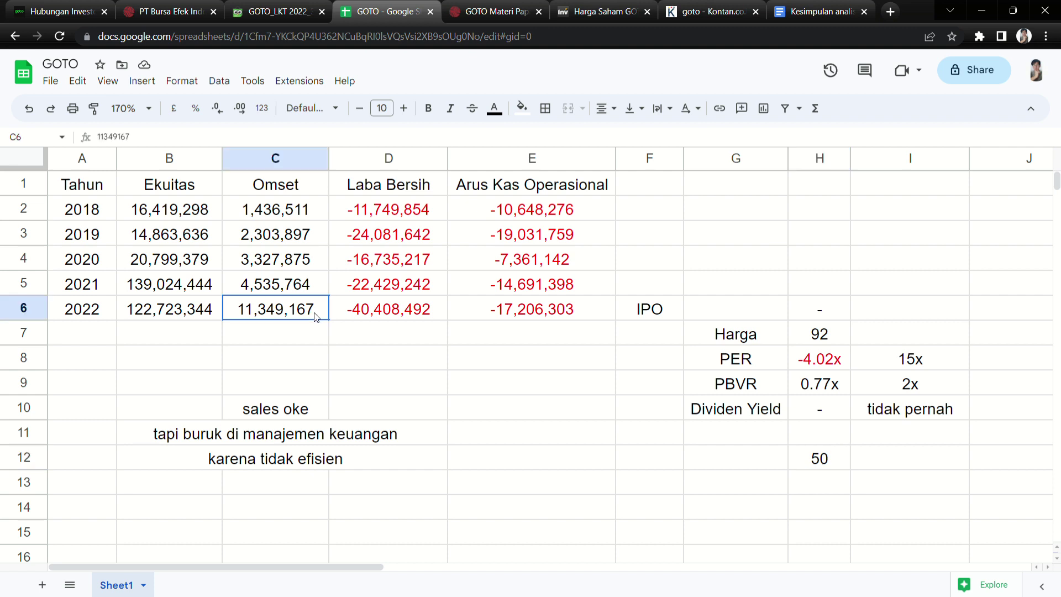
# Switch to the Kesimpulan analisa saham document and complete the Prospek line with "masih kurang oke.".
pyautogui.click(801, 11)
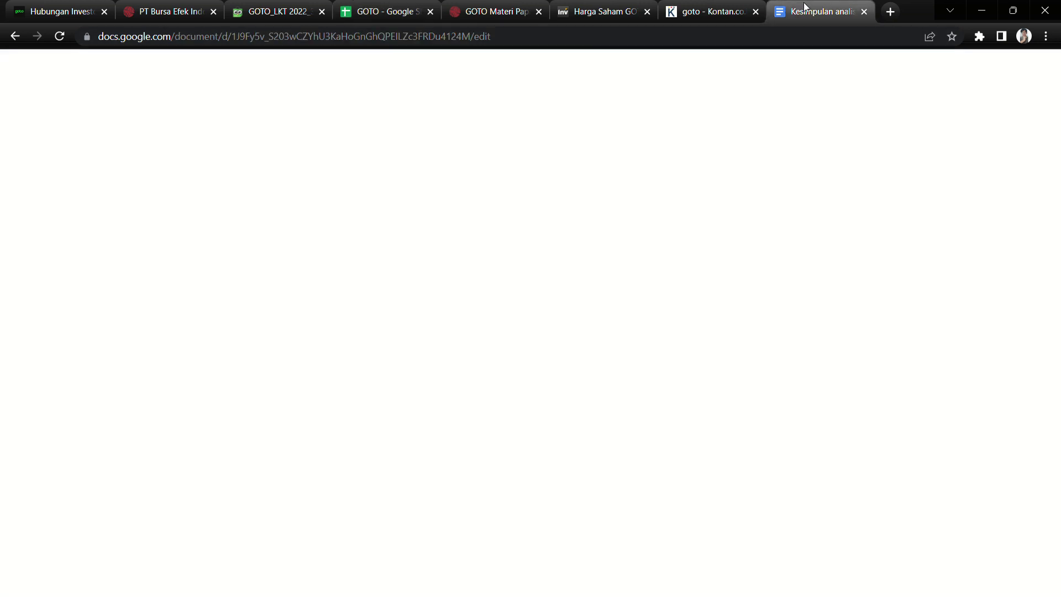
pyautogui.click(431, 319)
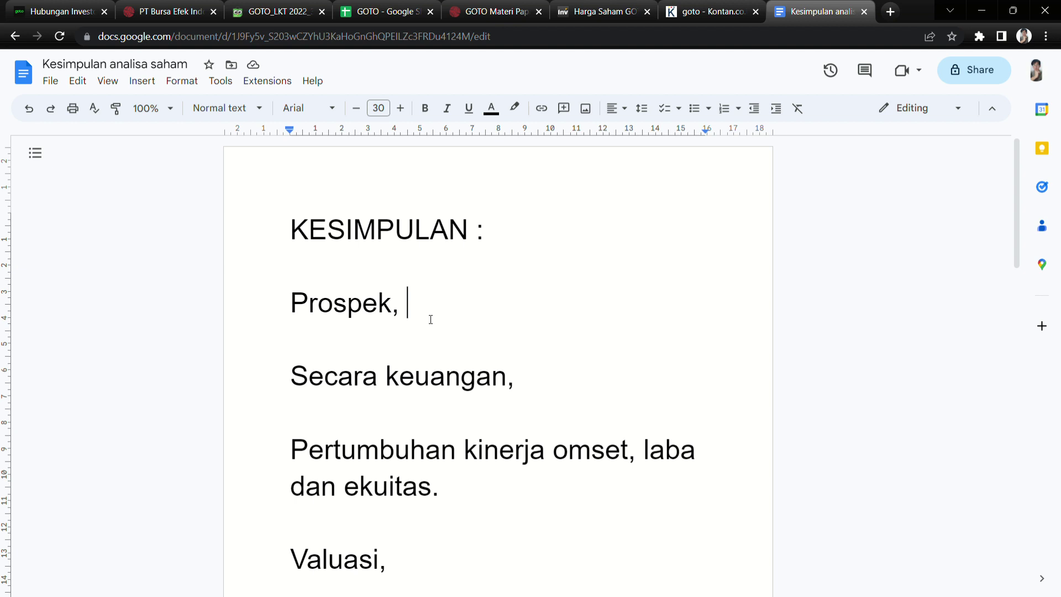
pyautogui.write('masih ')
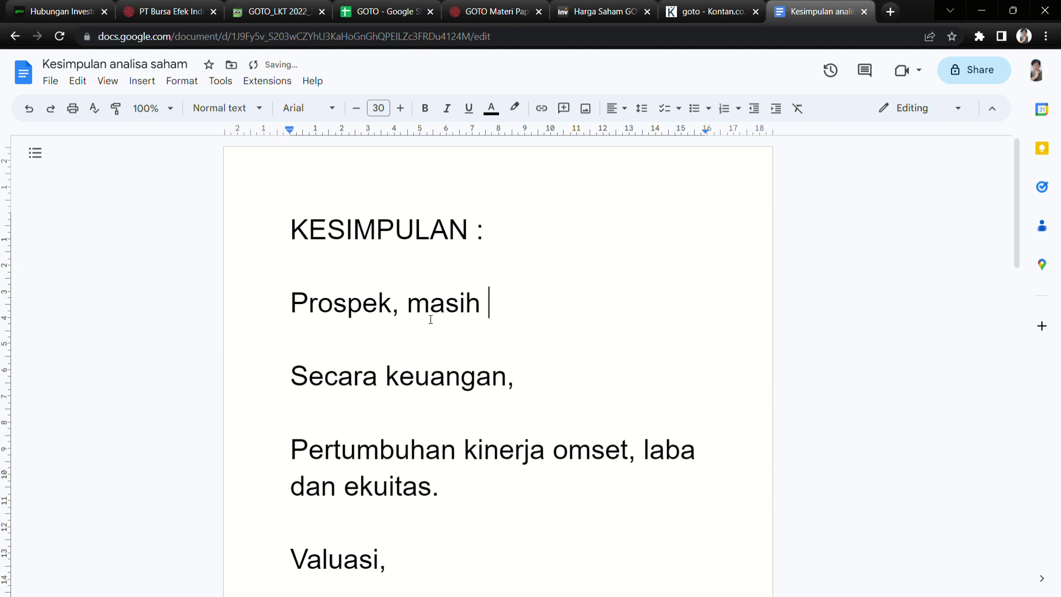
pyautogui.write('kurang oke.')
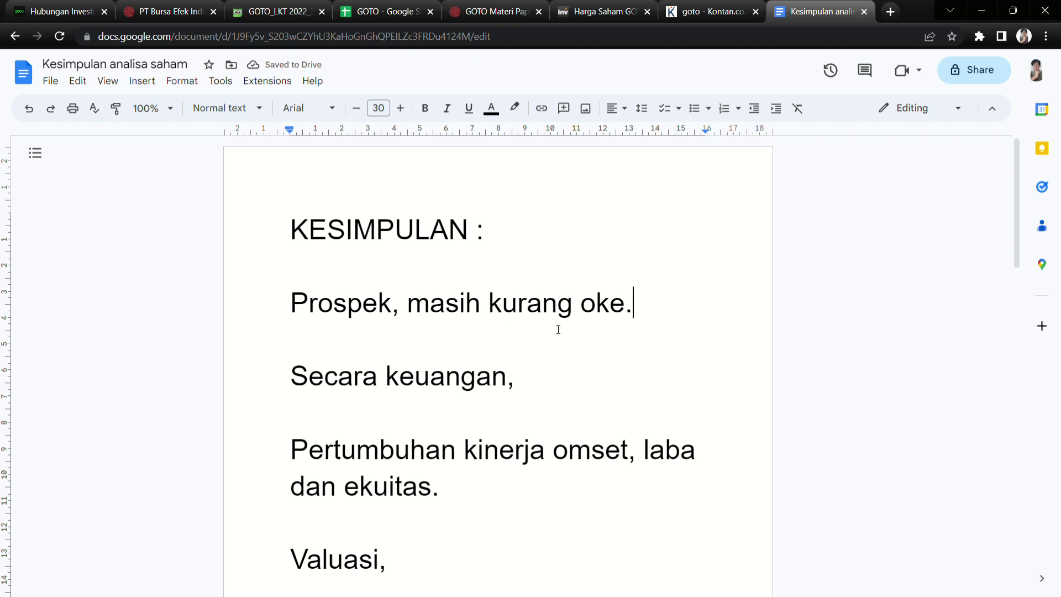
# Fill in the Secara keuangan paragraph with "utang aman. Arus kas tidak aman".
pyautogui.write('utang')
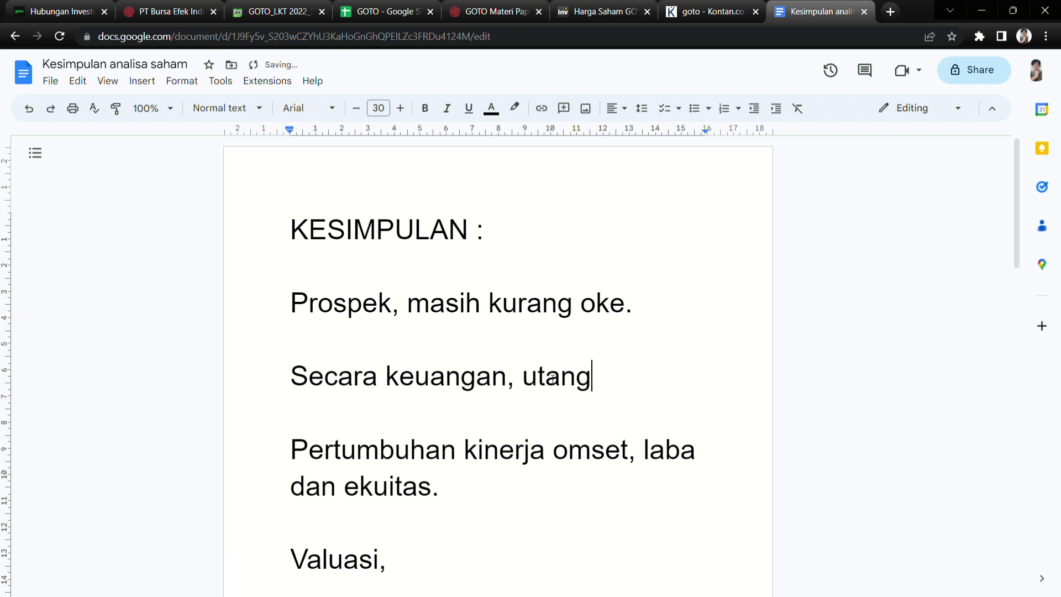
pyautogui.write(' aman. ')
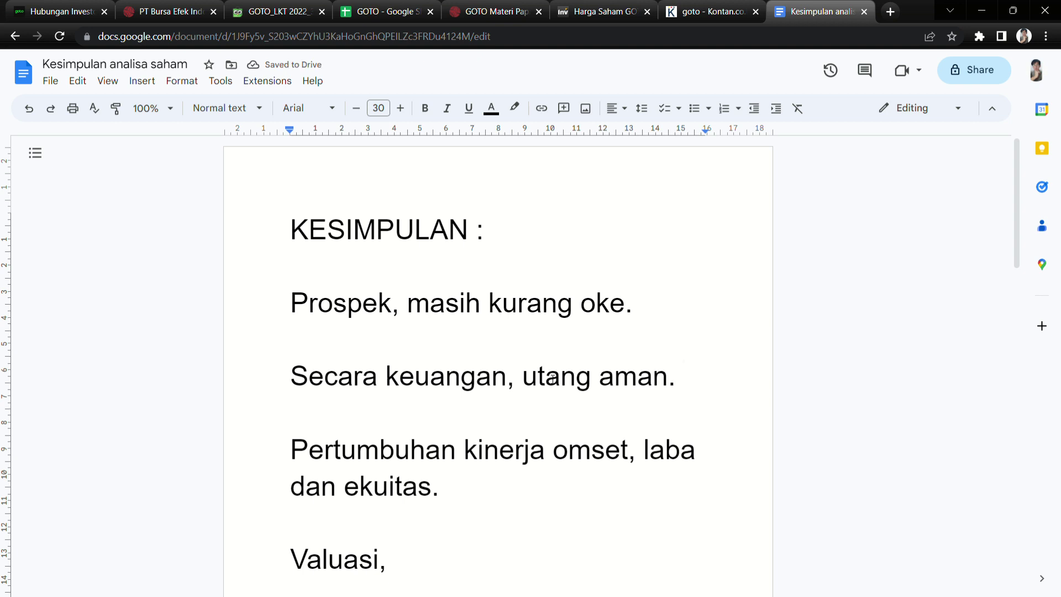
pyautogui.write('aarus')
pyautogui.press('BackSpace')
pyautogui.press('BackSpace')
pyautogui.press('BackSpace')
pyautogui.press('BackSpace')
pyautogui.press('BackSpace')
pyautogui.press('BackSpace')
pyautogui.write('Arus kas ')
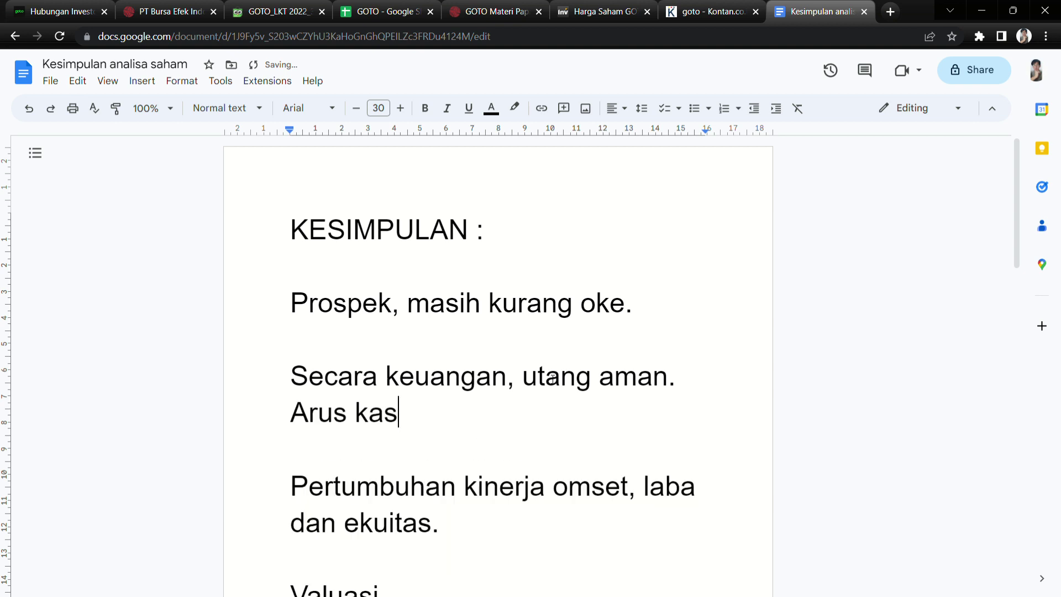
pyautogui.write('tidak aman')
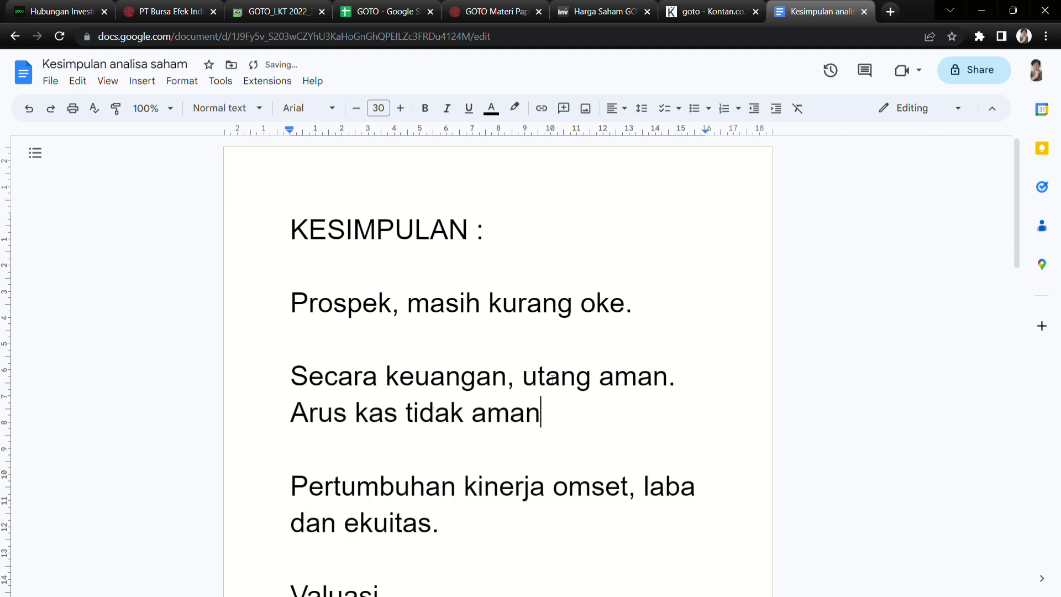
# Extend the cash flow remark in the Secara keuangan paragraph with ", masih rugi puluhan triliun.".
pyautogui.write(', masih ')
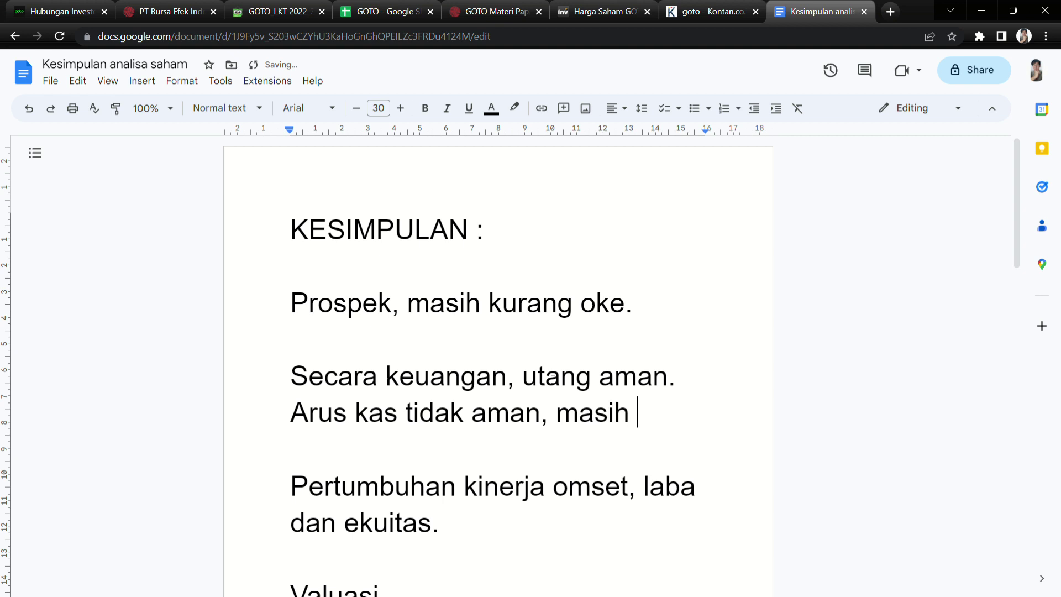
pyautogui.write('rugi spuluhan')
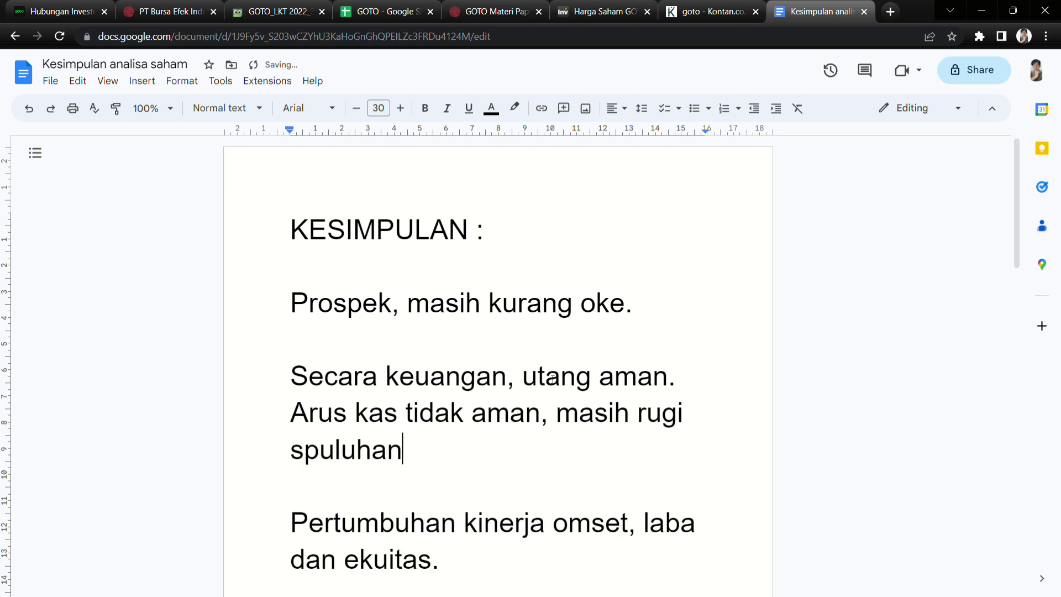
pyautogui.press('BackSpace')
pyautogui.press('BackSpace')
pyautogui.press('BackSpace')
pyautogui.press('BackSpace')
pyautogui.press('BackSpace')
pyautogui.press('BackSpace')
pyautogui.press('BackSpace')
pyautogui.press('BackSpace')
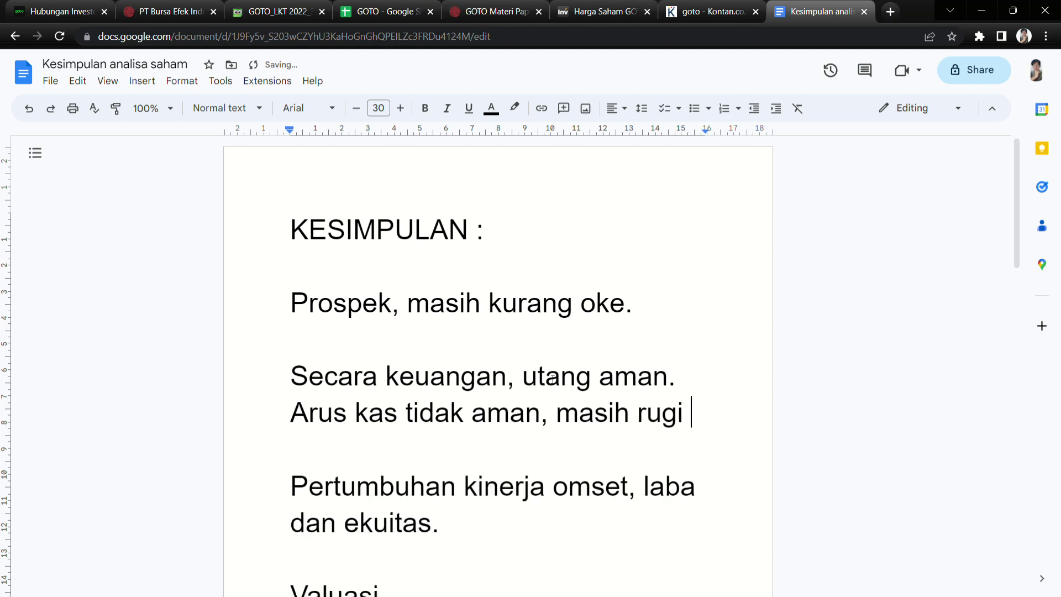
pyautogui.write('puluhan t')
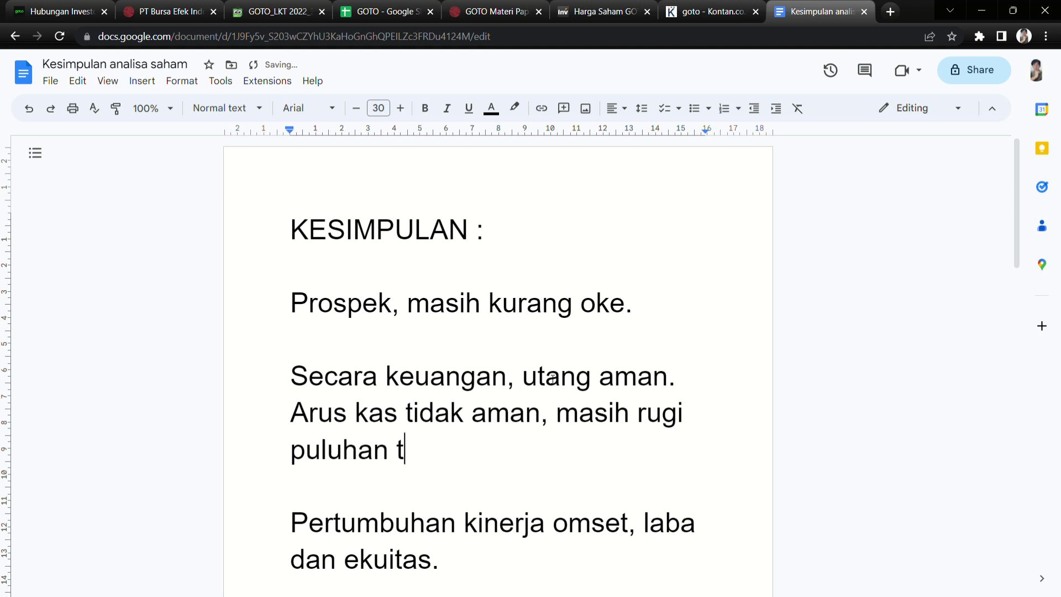
pyautogui.write('riliun.')
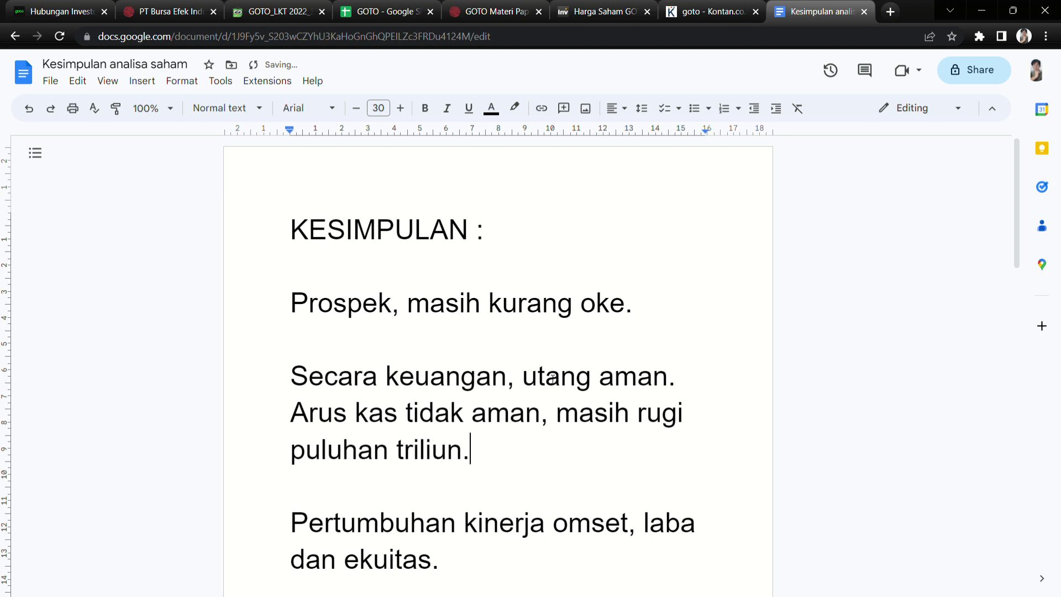
# Continue the Secara keuangan paragraph with "Kalau kerugian diteruskan, maka".
pyautogui.write(' kala')
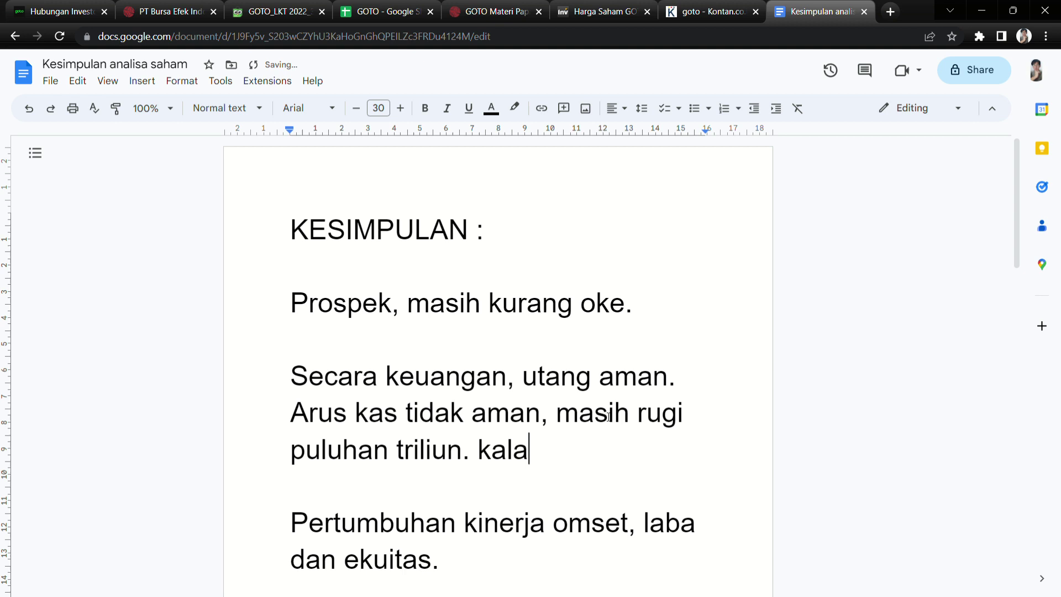
pyautogui.write('u diterus')
pyautogui.press('Left')
pyautogui.hotkey('ctrl', 'Left')
pyautogui.write('kerugiabn')
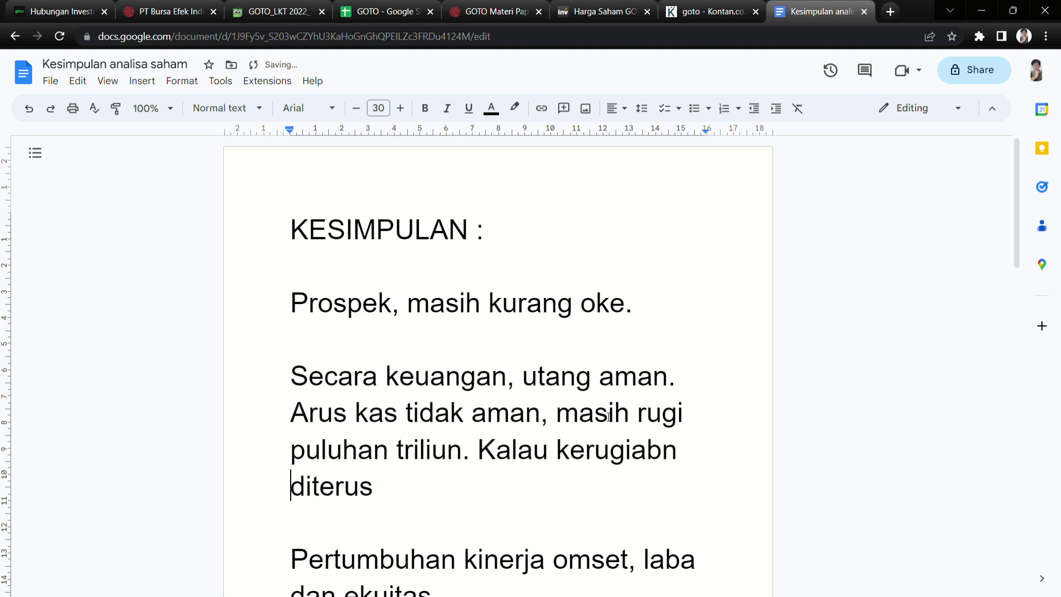
pyautogui.press('Left')
pyautogui.press('Left')
pyautogui.click(584, 419)
pyautogui.press('Down')
pyautogui.write('ka')
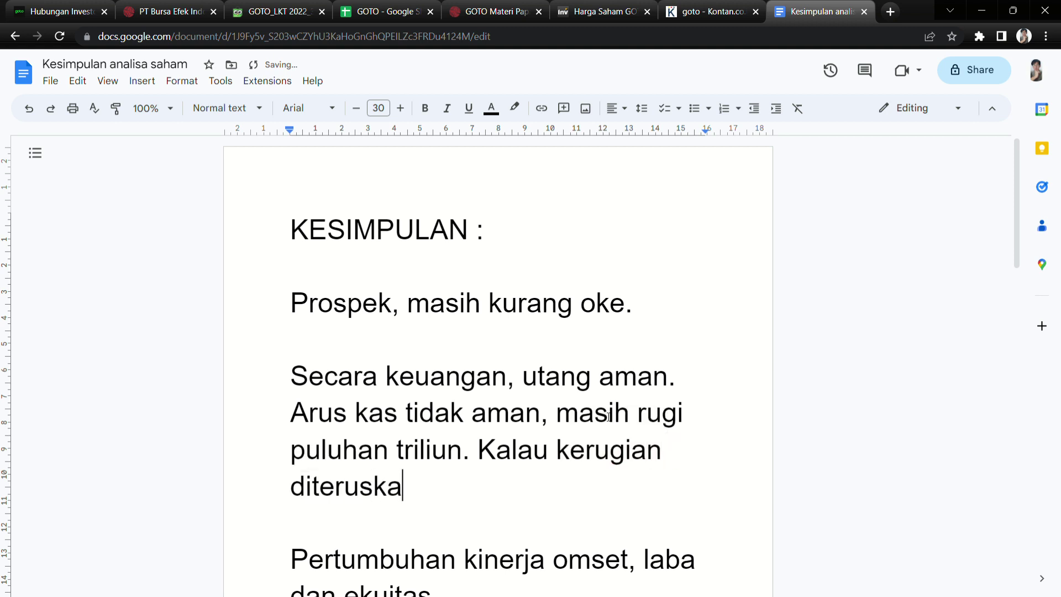
pyautogui.write('n, maka ')
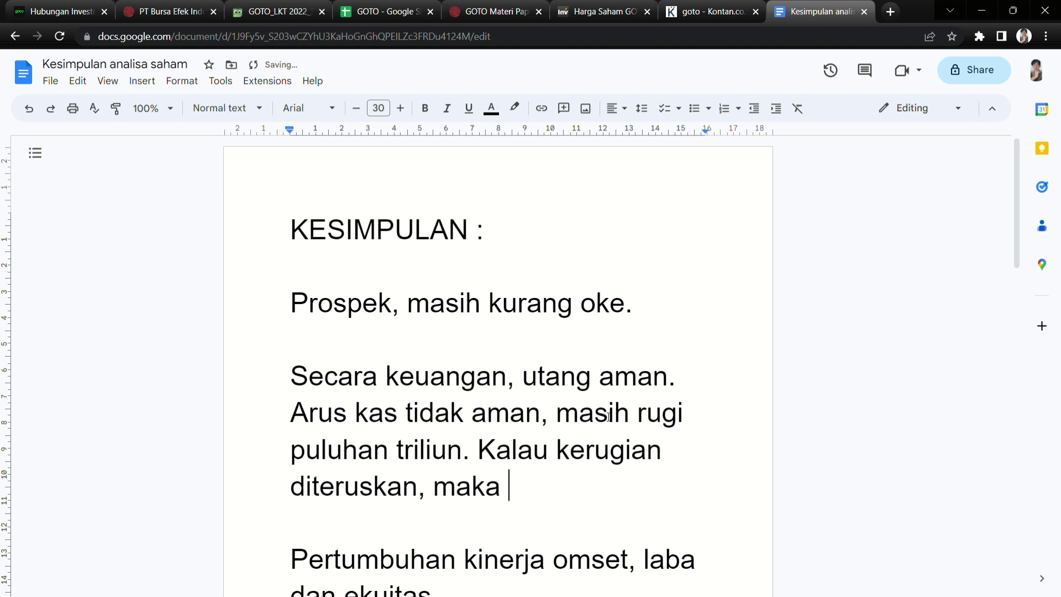
# Finish the Secara keuangan paragraph's last sentence with "utang jadi tidak aman.".
pyautogui.write('utang ti=')
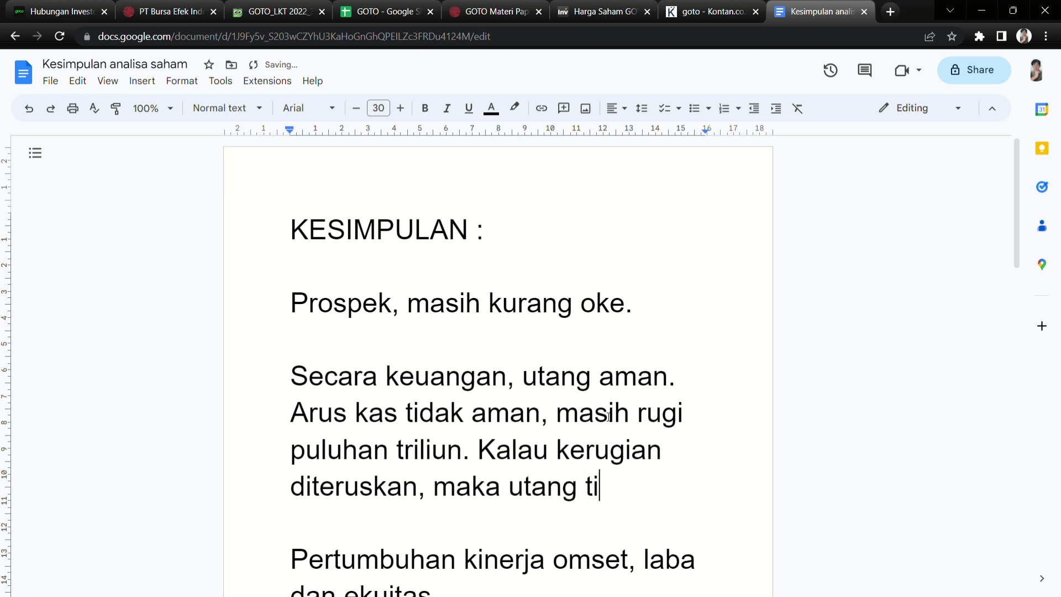
pyautogui.press('BackSpace')
pyautogui.press('BackSpace')
pyautogui.press('BackSpace')
pyautogui.write('jadi tidak am')
pyautogui.write('an,')
pyautogui.press('BackSpace')
pyautogui.write('.')
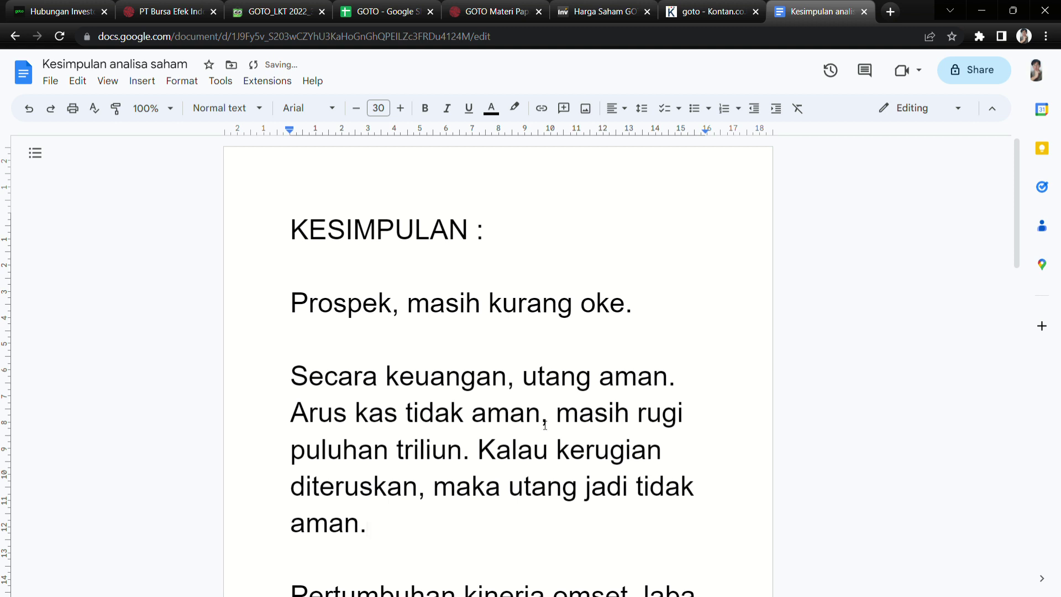
# Remove the trailing space after the closing word "aman." in the Secara keuangan paragraph.
pyautogui.click(558, 451)
pyautogui.scroll(-1, 534, 549)
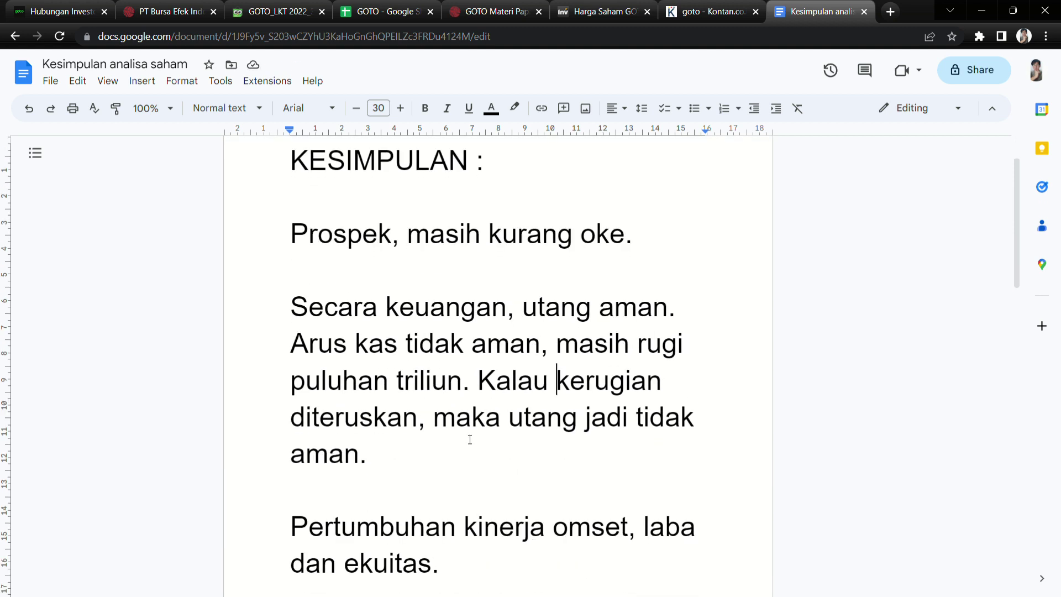
pyautogui.click(420, 480)
pyautogui.doubleClick(408, 460)
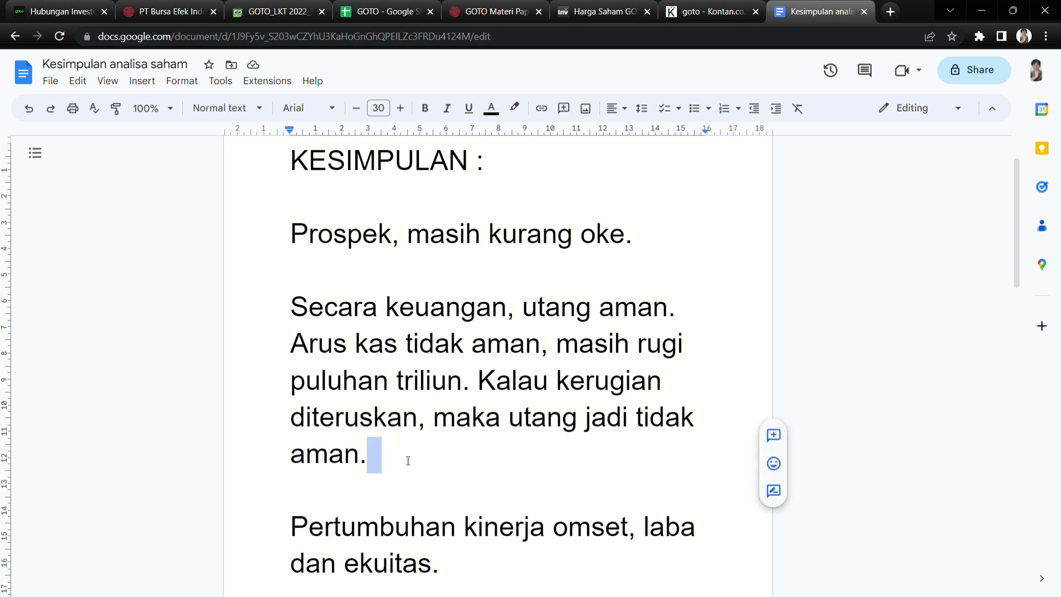
pyautogui.press('BackSpace')
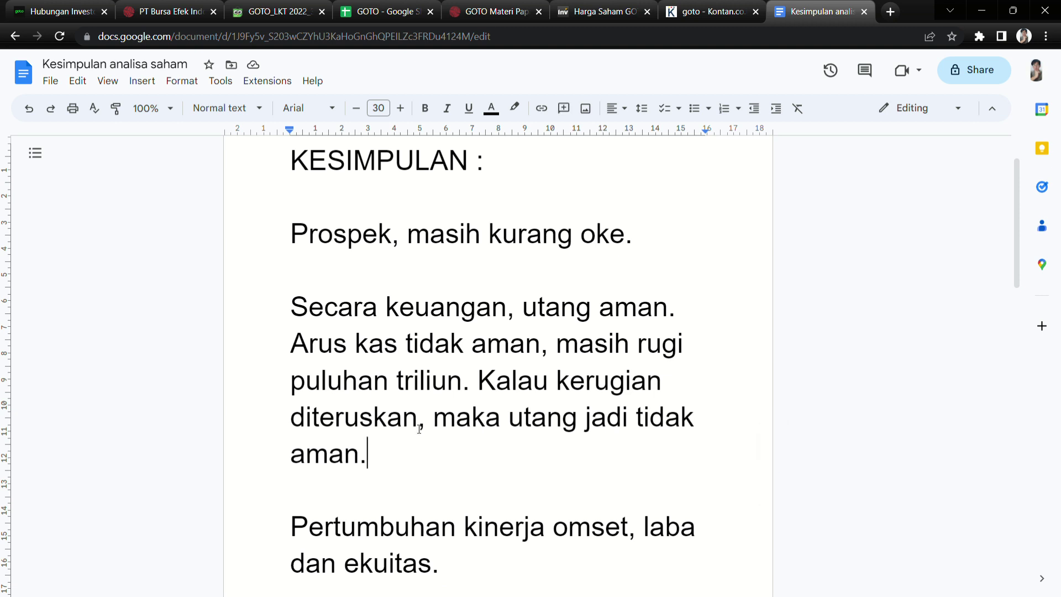
pyautogui.hotkey('shift', 'Right')
pyautogui.press('Left')
# Review the Secara keuangan paragraph, marking the phrases on cash flow, losses and debt becoming unsafe.
pyautogui.moveTo(327, 352); pyautogui.dragTo(429, 347)
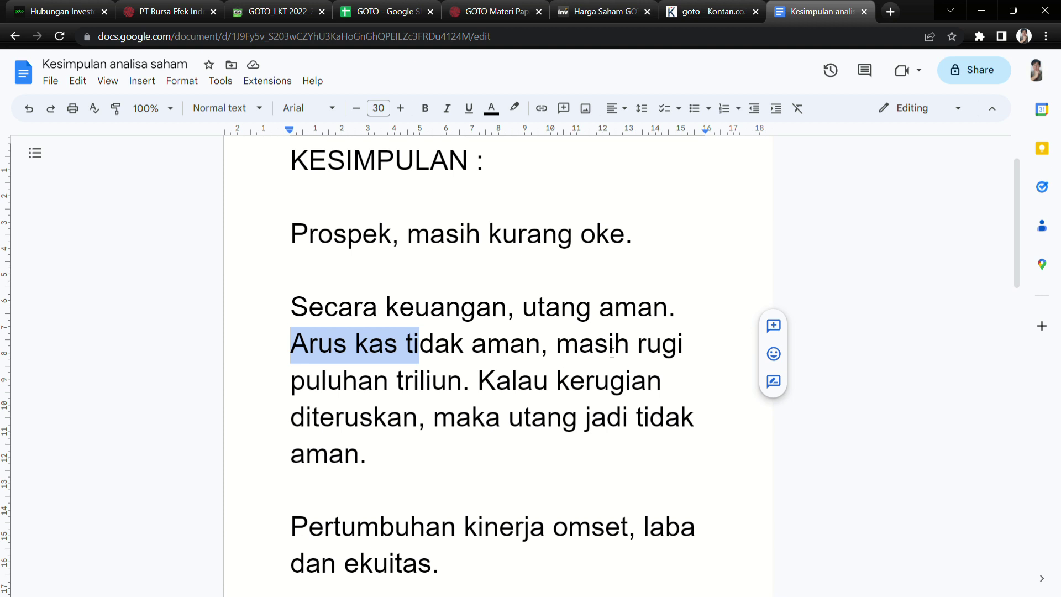
pyautogui.moveTo(594, 346); pyautogui.dragTo(667, 348)
pyautogui.moveTo(305, 381); pyautogui.dragTo(403, 396)
pyautogui.click(456, 476)
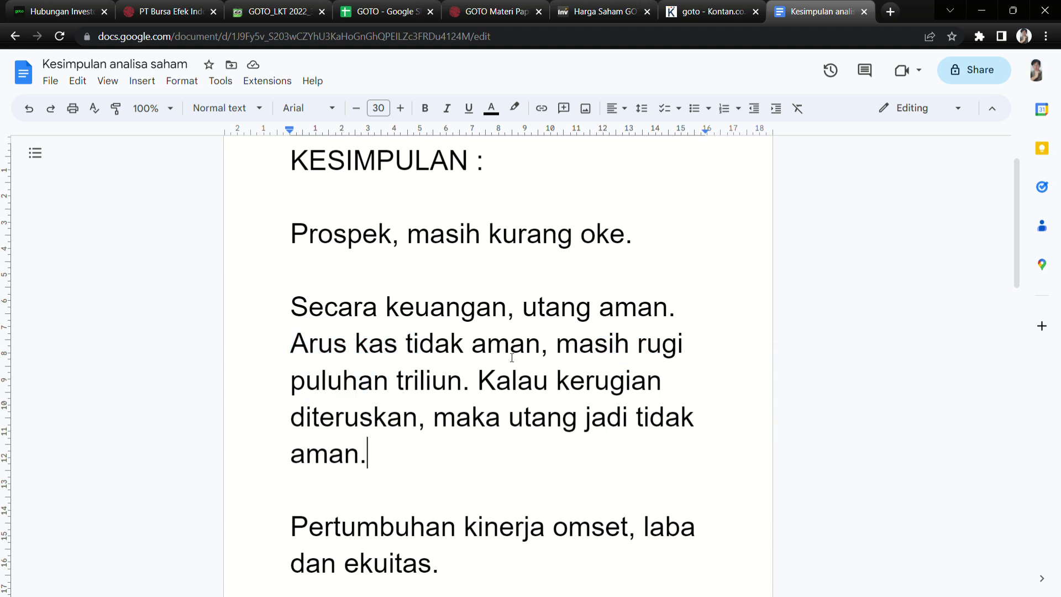
pyautogui.click(547, 310)
pyautogui.moveTo(525, 429); pyautogui.dragTo(642, 429)
pyautogui.scroll(-3, 500, 483)
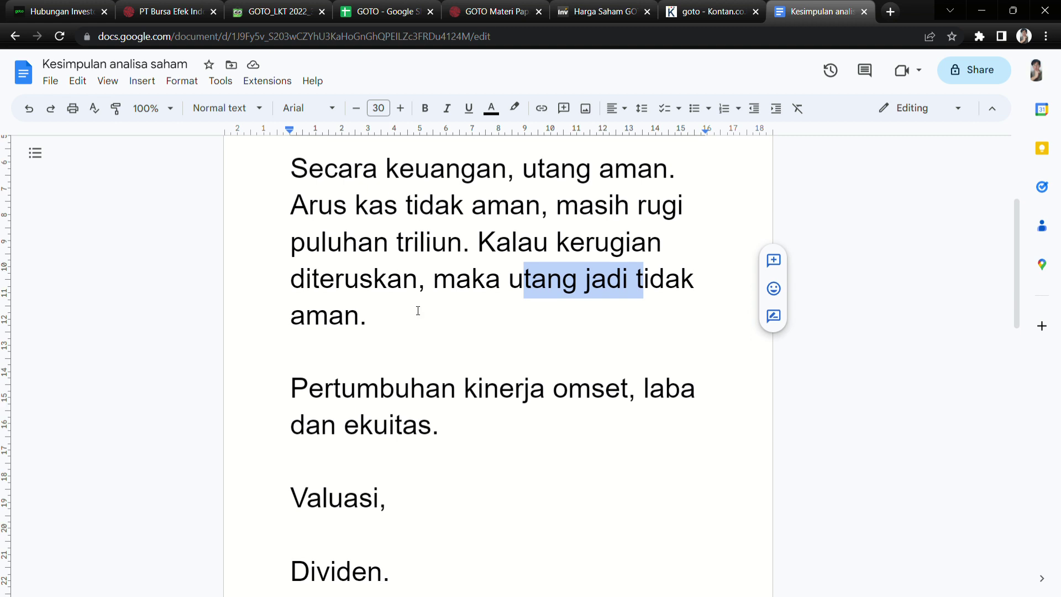
pyautogui.scroll(1, 394, 339)
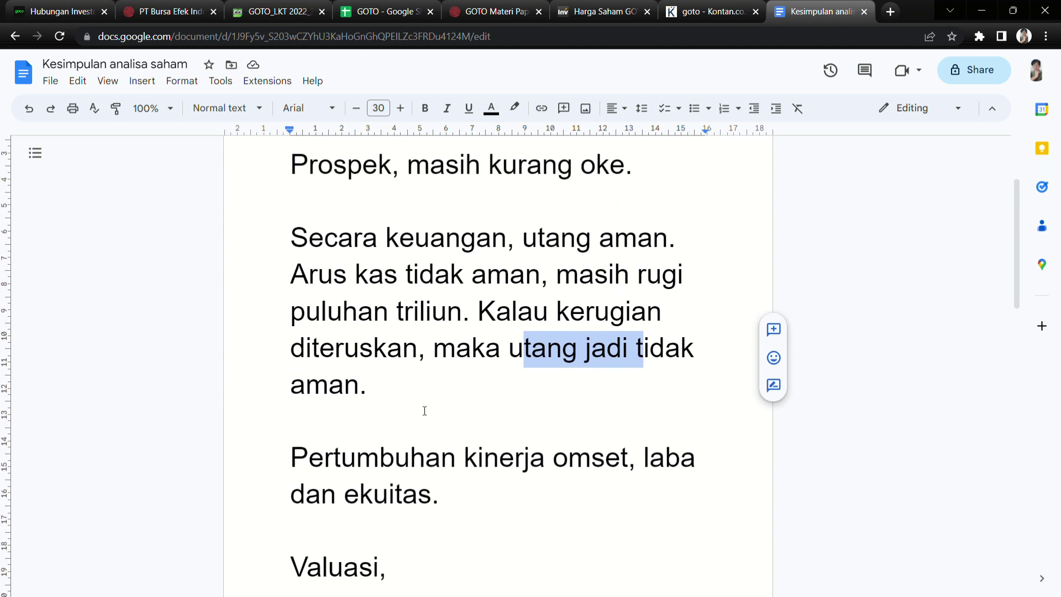
pyautogui.scroll(1, 477, 434)
pyautogui.scroll(-1, 474, 434)
pyautogui.scroll(-1, 461, 481)
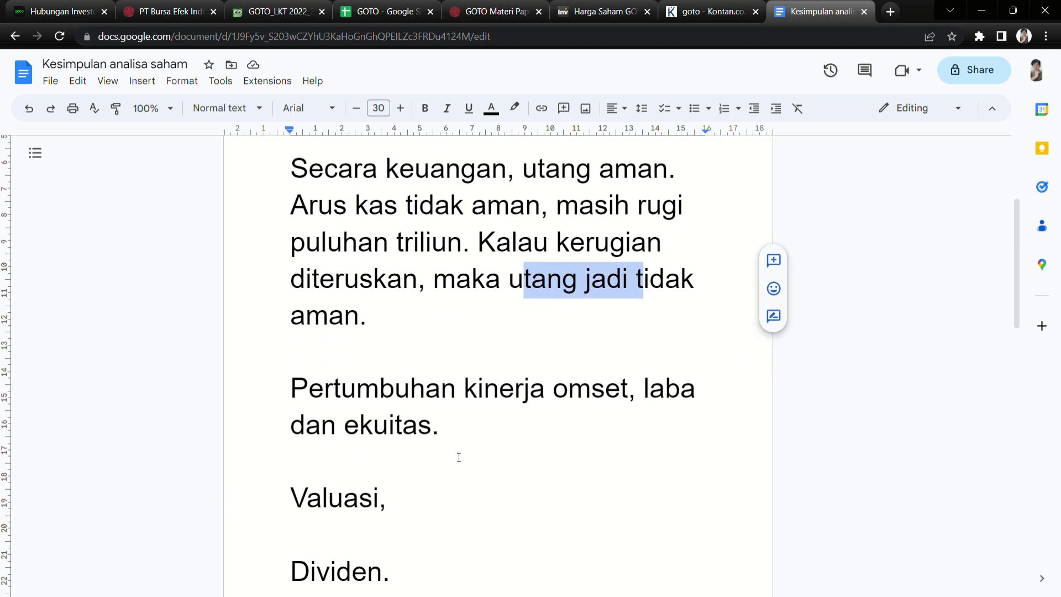
# Add "Hanya bertumbuh dari sisi omset." to the end of the Pertumbuhan kinerja paragraph.
pyautogui.click(426, 390)
pyautogui.click(505, 432)
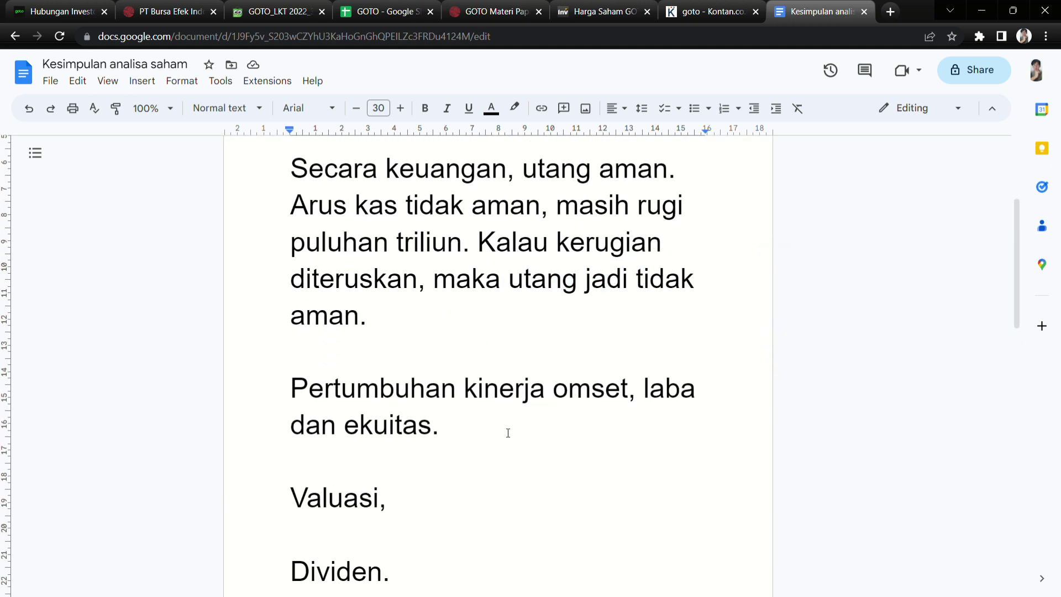
pyautogui.write('Hanya bertumbu')
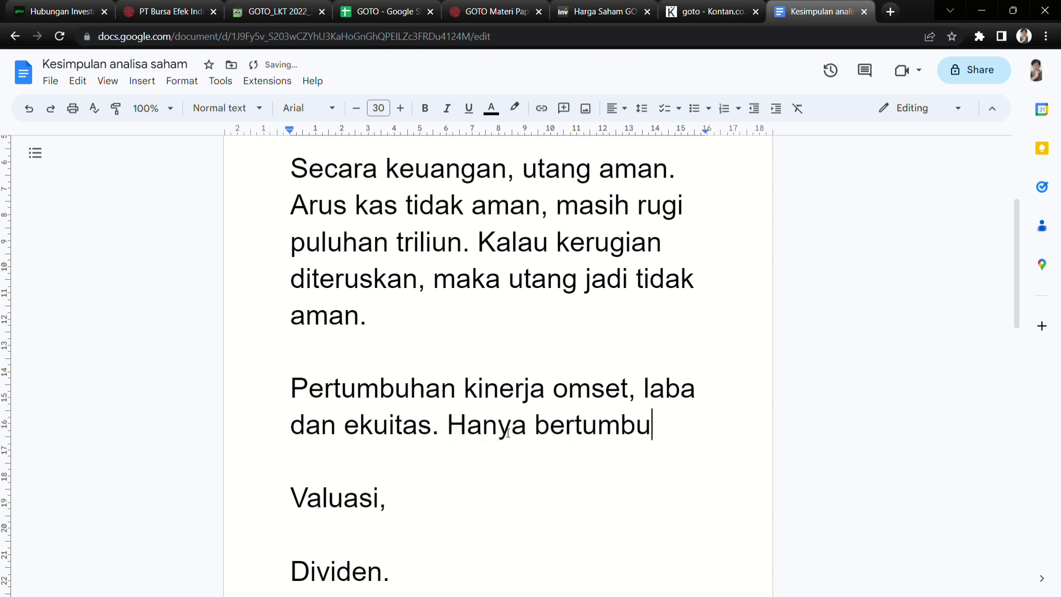
pyautogui.write('h dari sisi ')
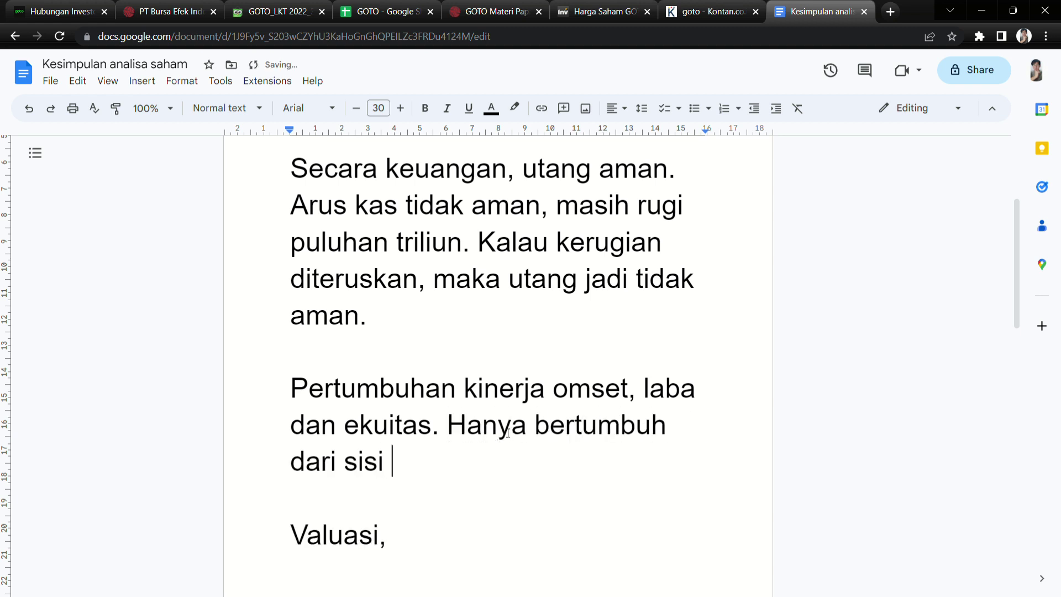
pyautogui.write('omset.')
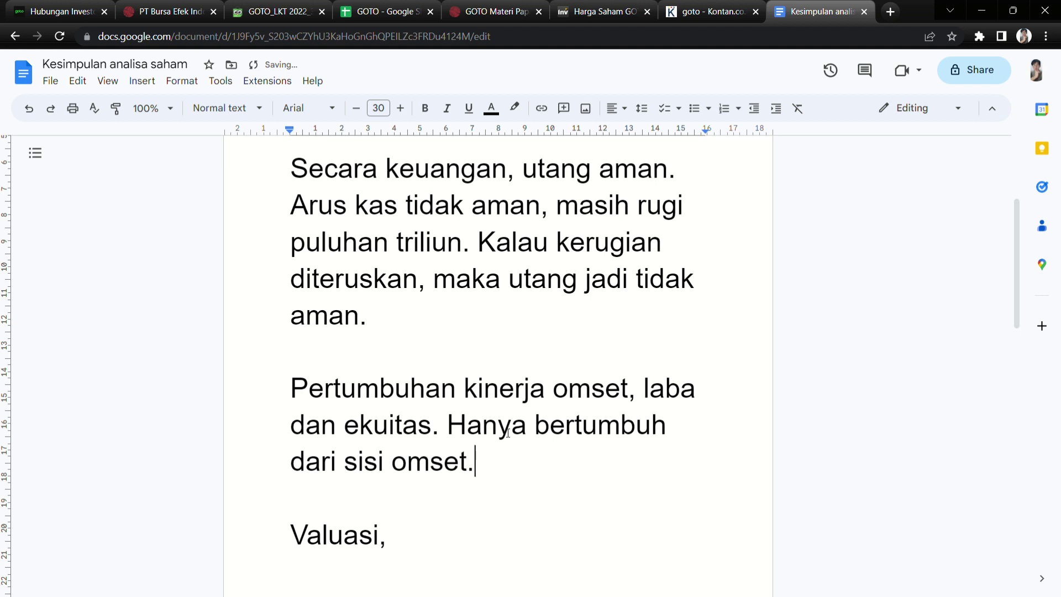
# Start filling in the Valuasi line of the conclusion.
pyautogui.click(417, 542)
pyautogui.scroll(-3, 426, 544)
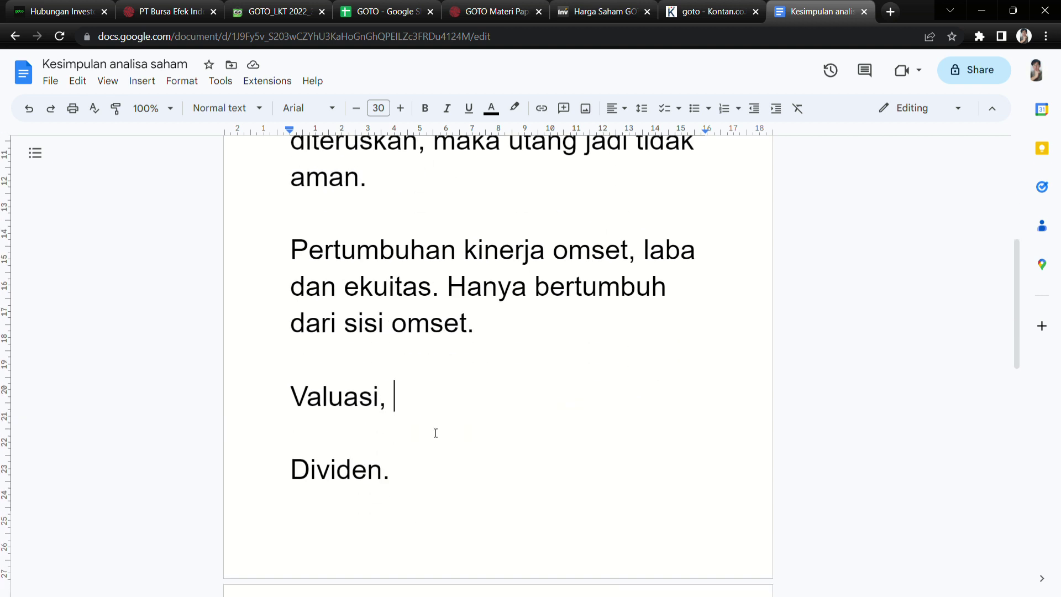
pyautogui.press('BackSpace')
pyautogui.write('-')
# Switch to the GOTO spreadsheet and check the PBVR and the figure in cell H12.
pyautogui.click(368, 10)
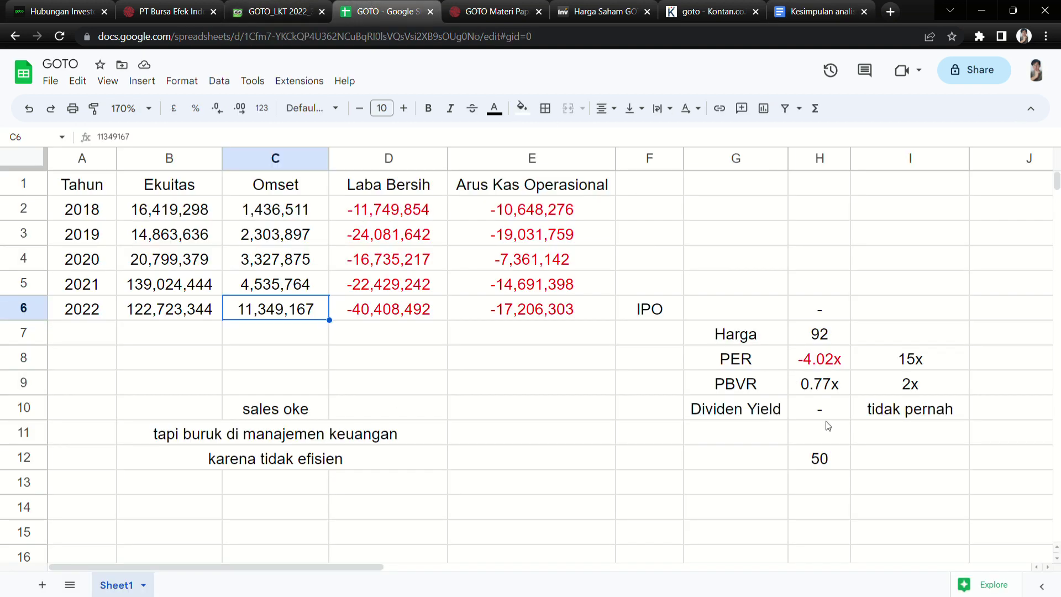
pyautogui.click(834, 390)
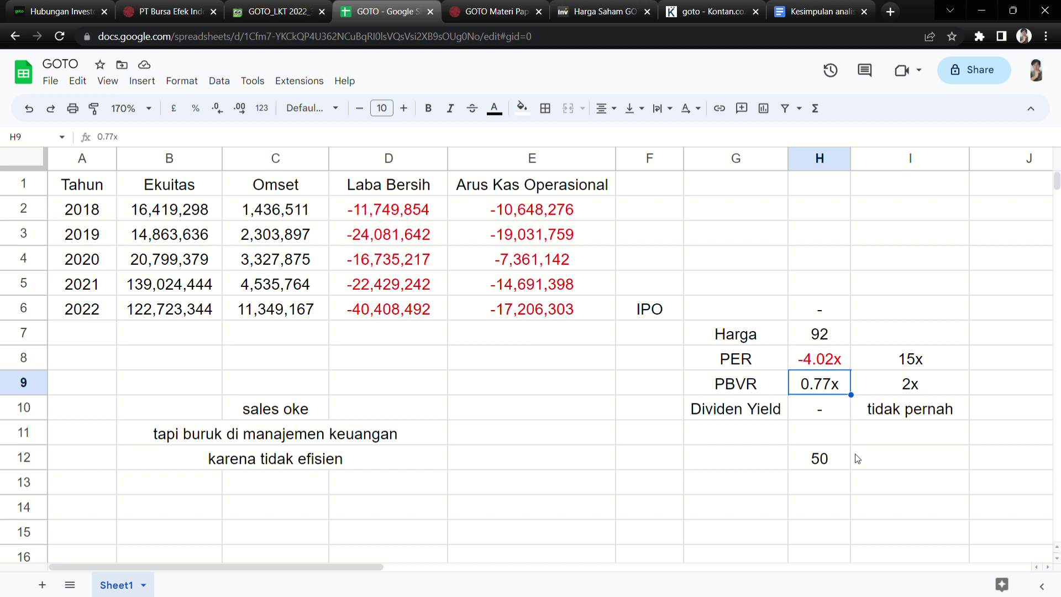
pyautogui.click(837, 457)
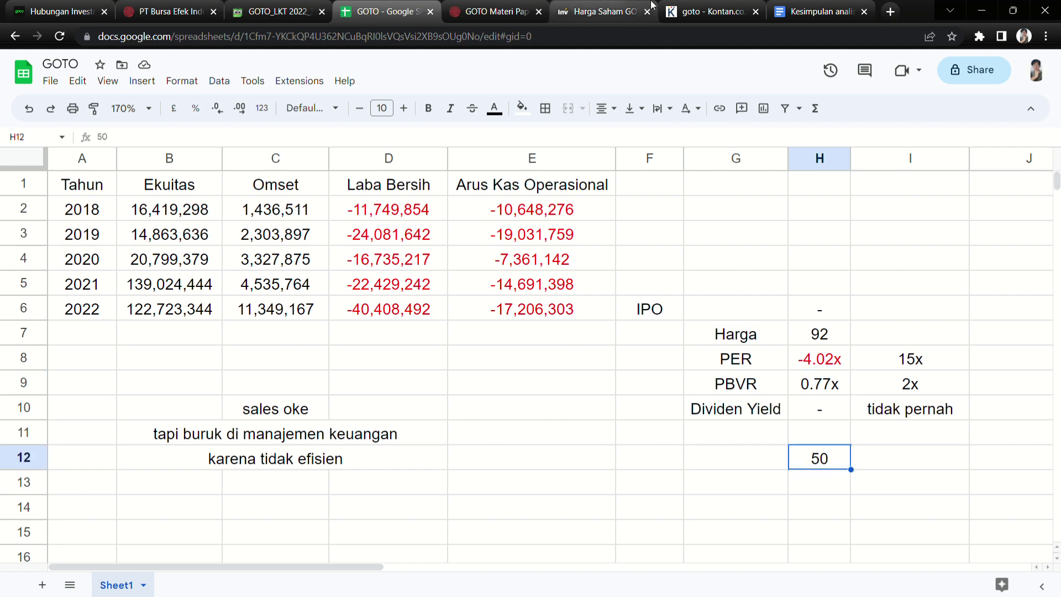
# Switch back to the conclusion document and complete the Dividen line with "tidak pernah karena masih boncos".
pyautogui.click(796, 10)
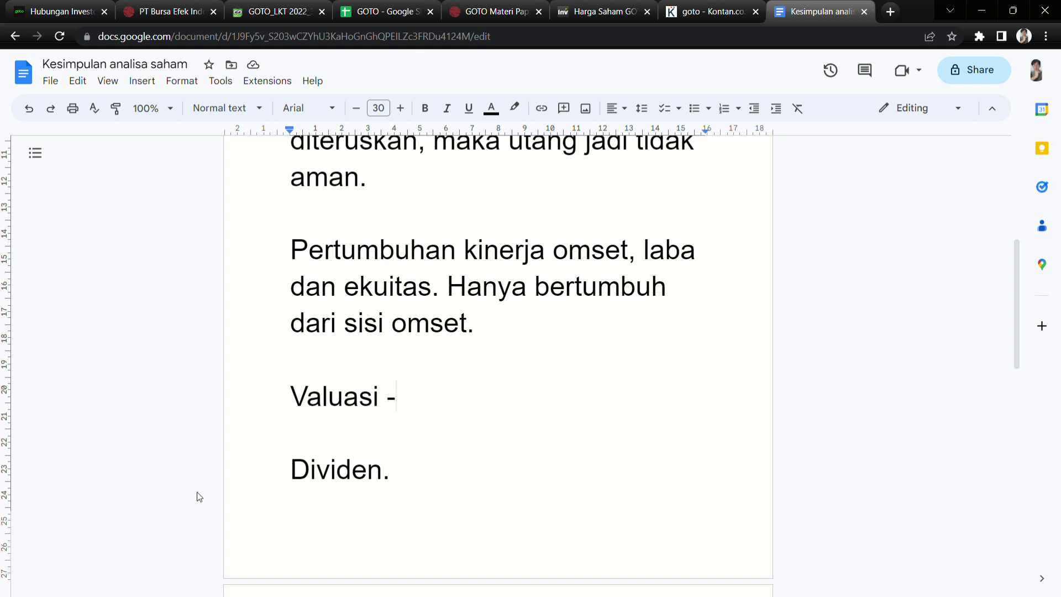
pyautogui.click(403, 479)
pyautogui.press('BackSpace')
pyautogui.write('tidak pernah karen')
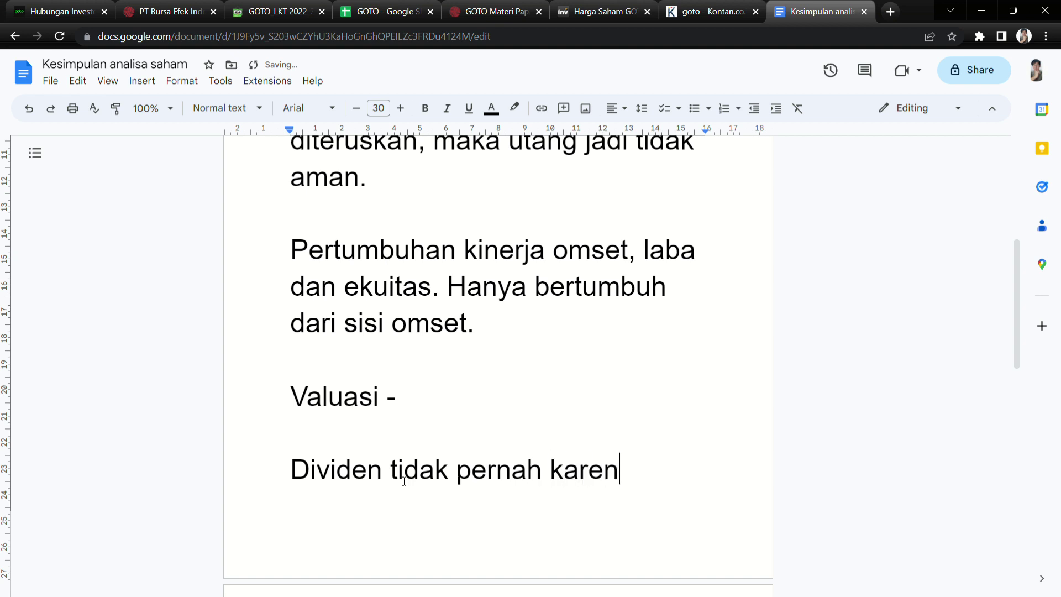
pyautogui.write('a masih boncos')
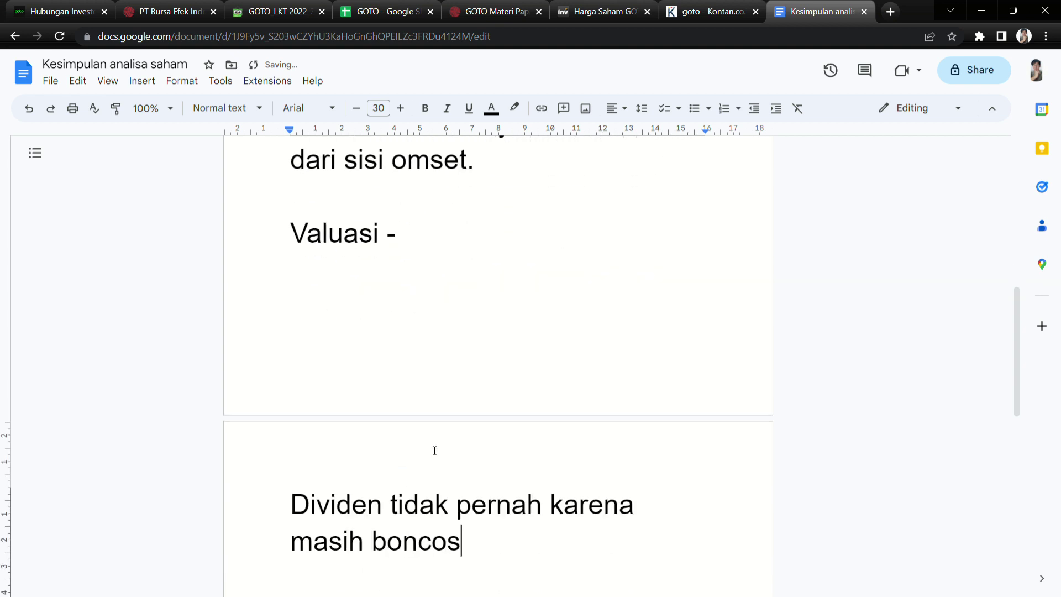
# Under Layak Investasi?, answer both the Untuk jangka panjang and Untuk jangka pendek lines with "tidak".
pyautogui.scroll(-5, 434, 450)
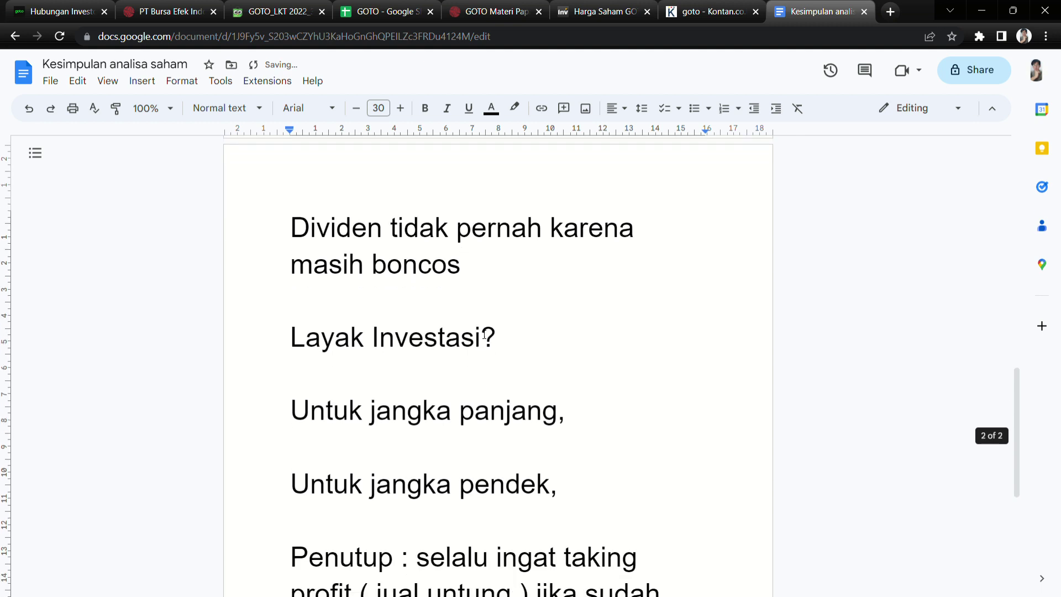
pyautogui.click(574, 424)
pyautogui.write('tidak')
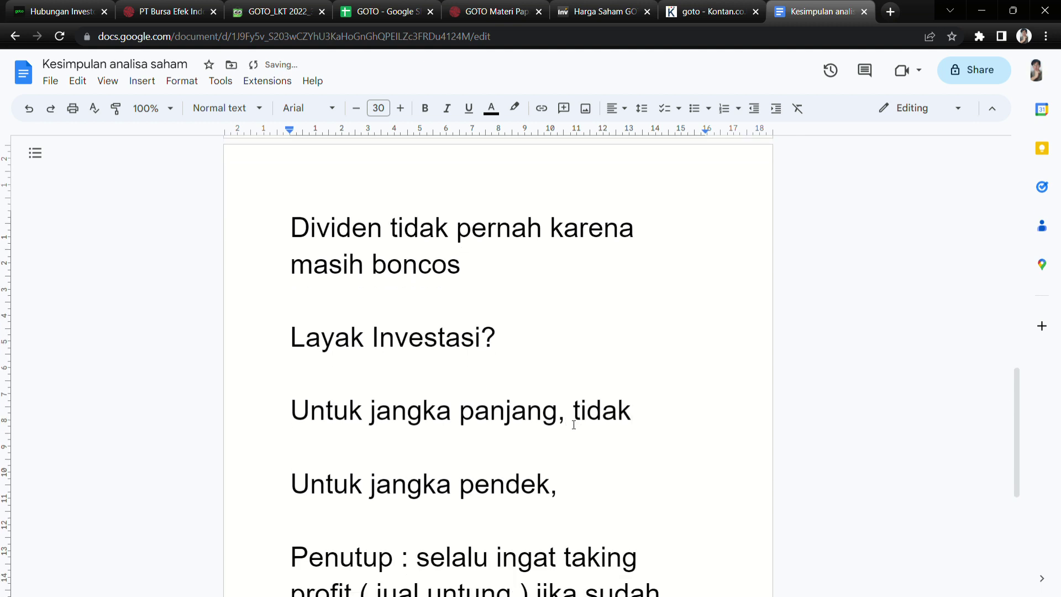
pyautogui.write(' tidak')
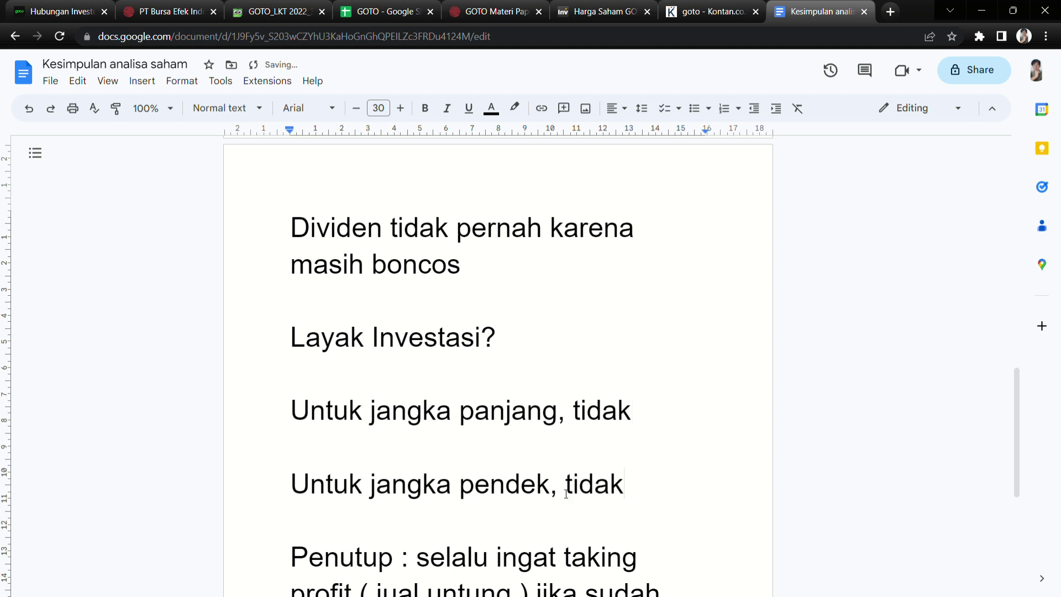
# Add a separate paragraph below the short-term line reading "Kapan untuk masuk, saat arus kas mereka positif.".
pyautogui.press('Return')
pyautogui.press('Return')
pyautogui.write('kapan ')
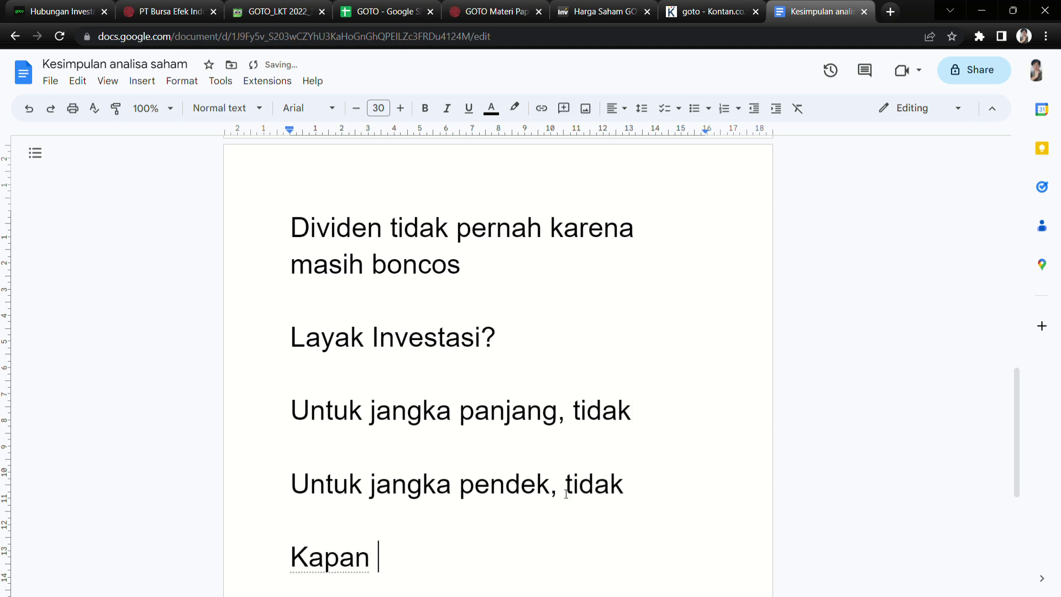
pyautogui.write('untuk masuk, a')
pyautogui.press('BackSpace')
pyautogui.write('saat arus kas mereka positif.')
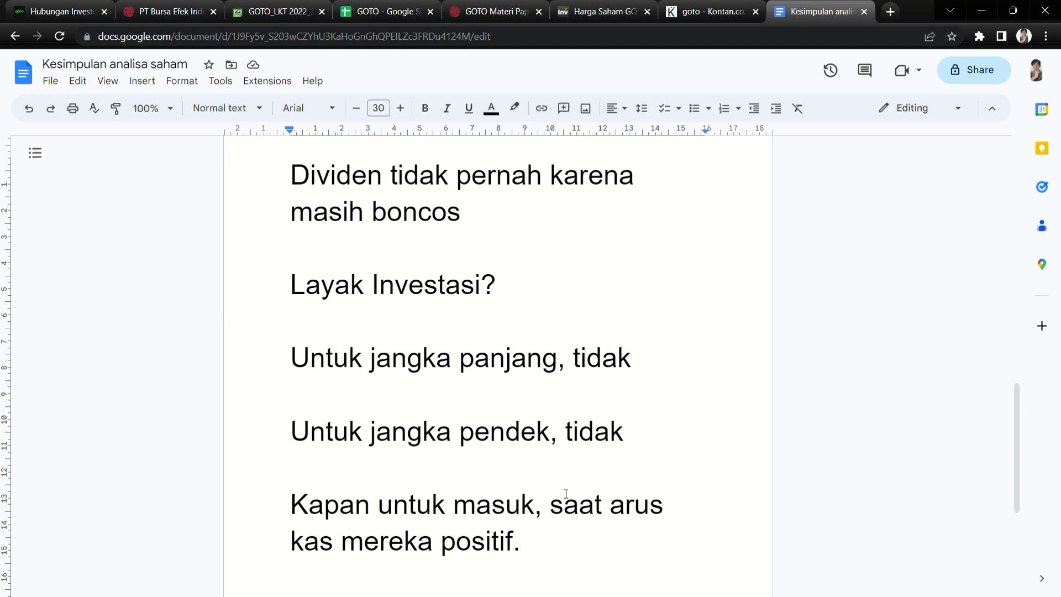
# Review the Kapan untuk masuk paragraph, marking the phrase about positive cash flow.
pyautogui.scroll(-1, 566, 493)
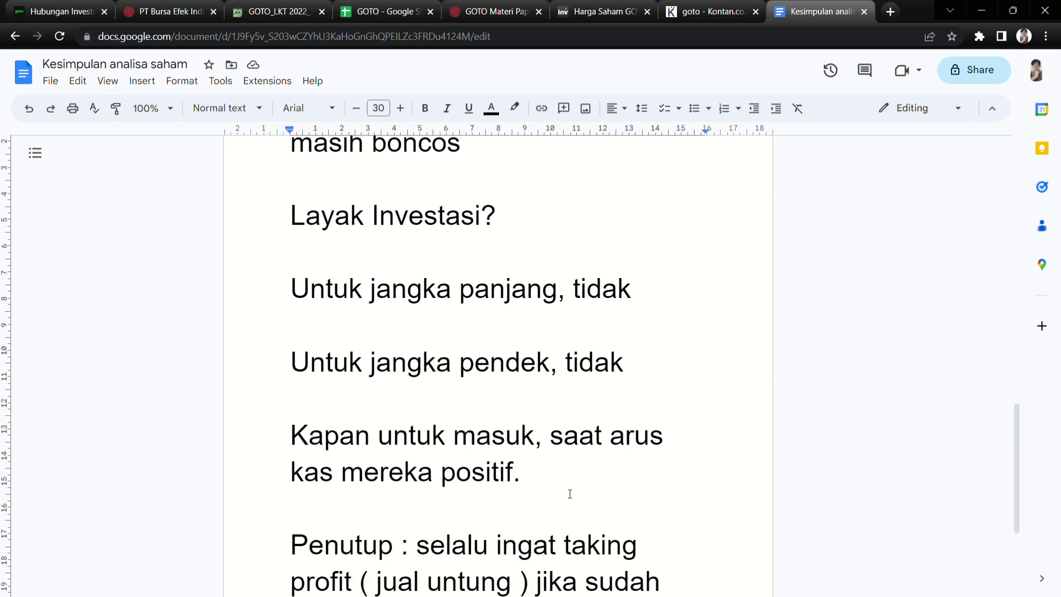
pyautogui.moveTo(324, 451); pyautogui.dragTo(540, 476)
pyautogui.click(602, 488)
pyautogui.moveTo(630, 437); pyautogui.dragTo(387, 472)
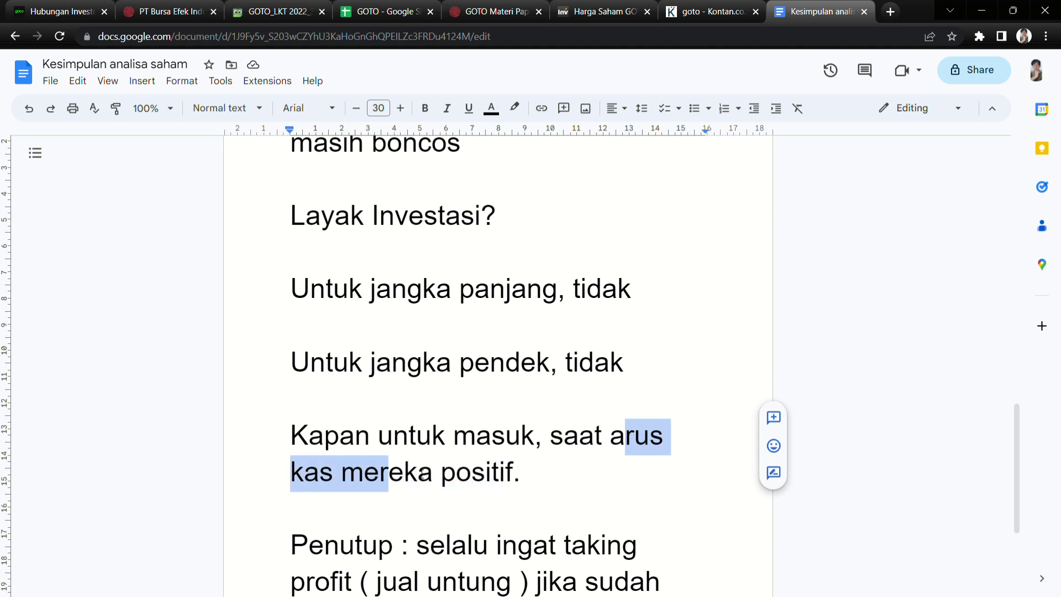
pyautogui.click(544, 472)
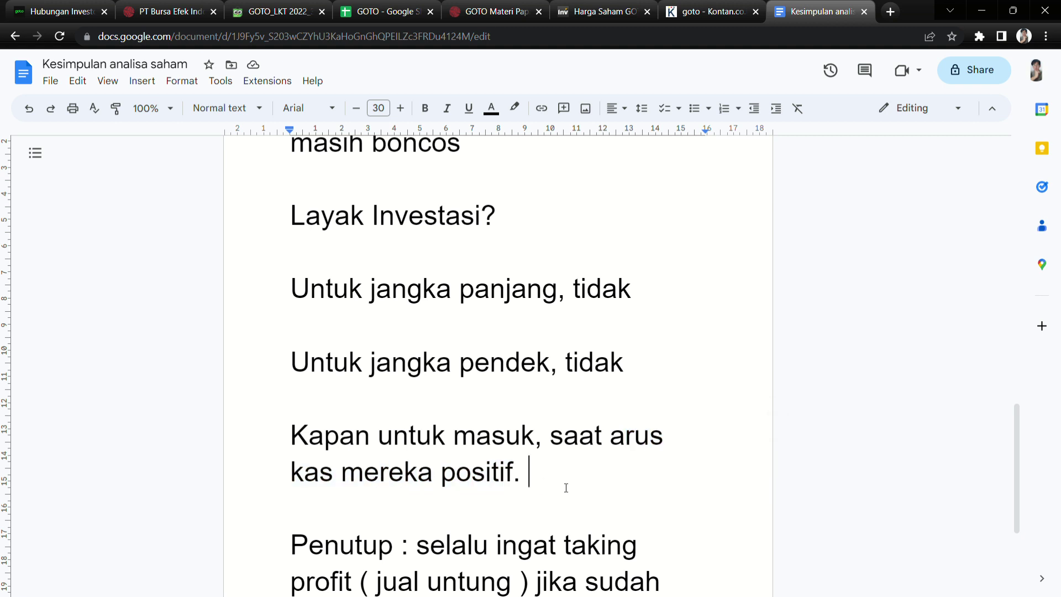
# Reread the long-term and short-term verdicts, the entry condition and the Penutup paragraph on taking profit.
pyautogui.scroll(2, 566, 488)
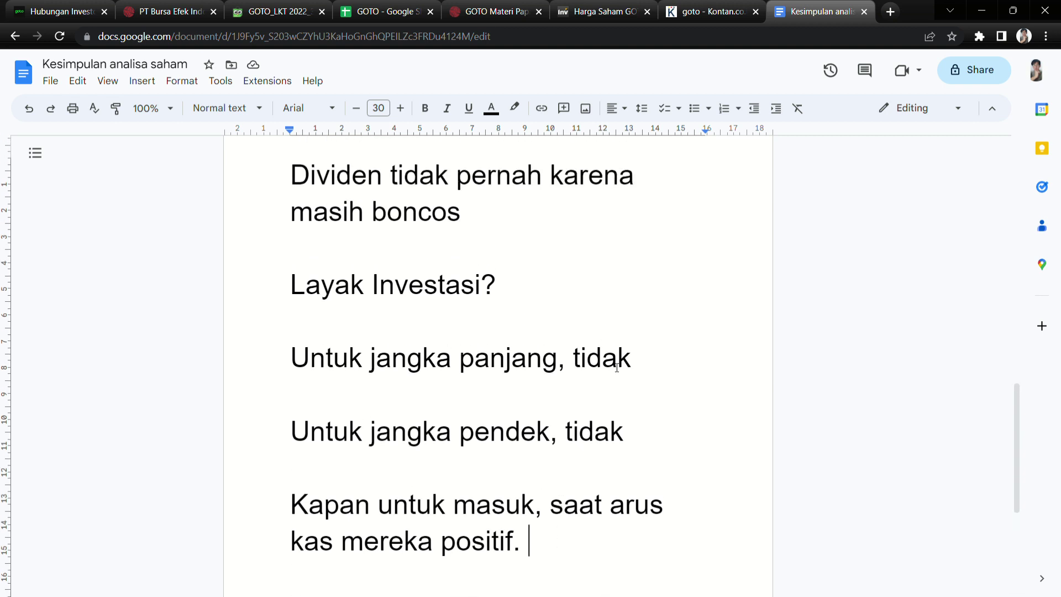
pyautogui.click(602, 358)
pyautogui.click(601, 457)
pyautogui.scroll(-5, 559, 446)
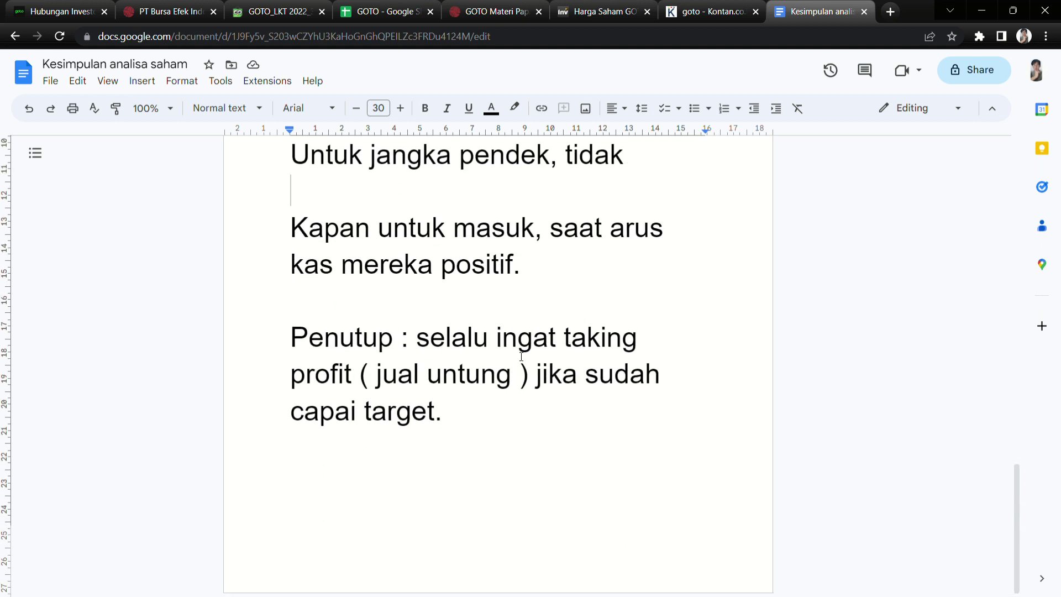
pyautogui.click(394, 430)
pyautogui.scroll(2, 401, 420)
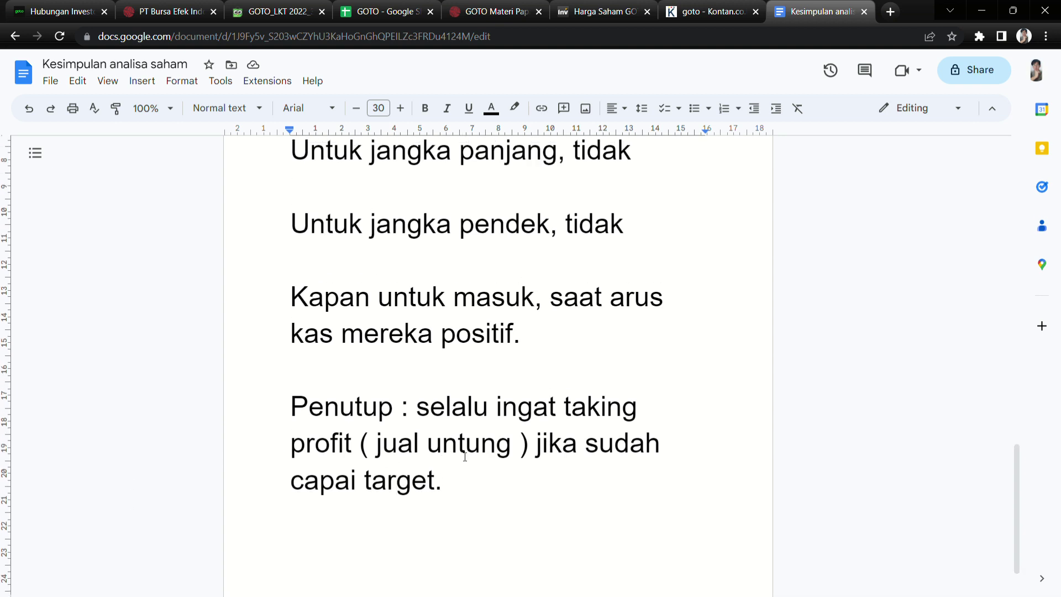
pyautogui.scroll(4, 616, 446)
pyautogui.scroll(-1, 618, 445)
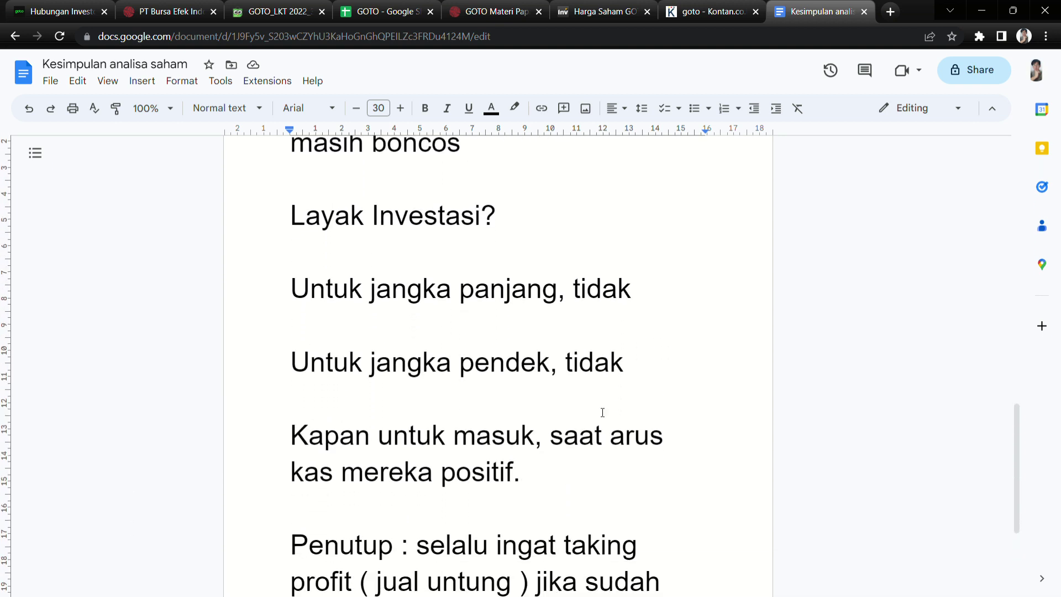
pyautogui.click(685, 311)
pyautogui.doubleClick(635, 393)
pyautogui.click(623, 397)
pyautogui.click(633, 449)
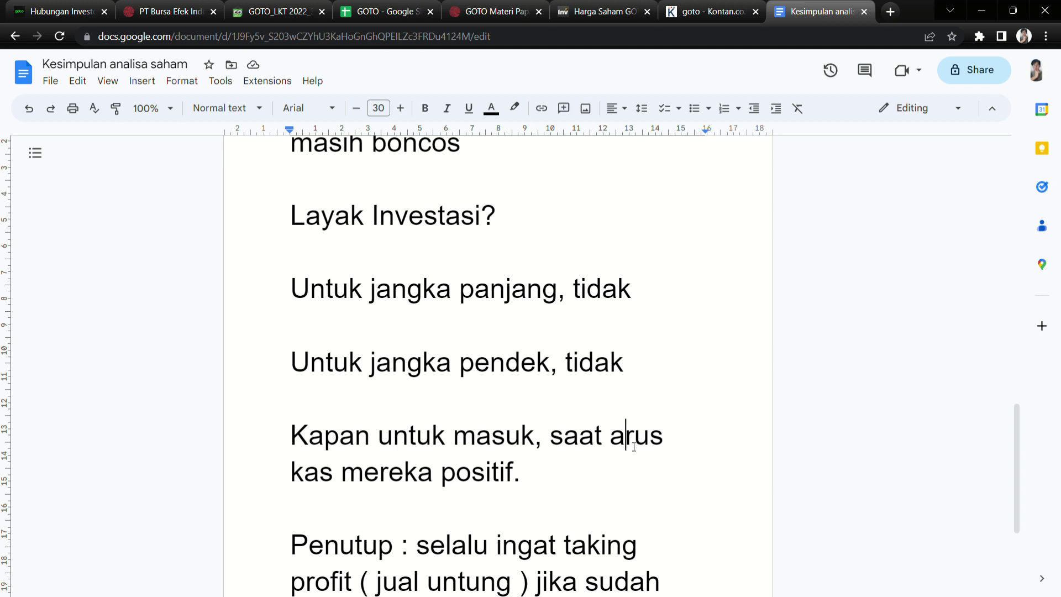